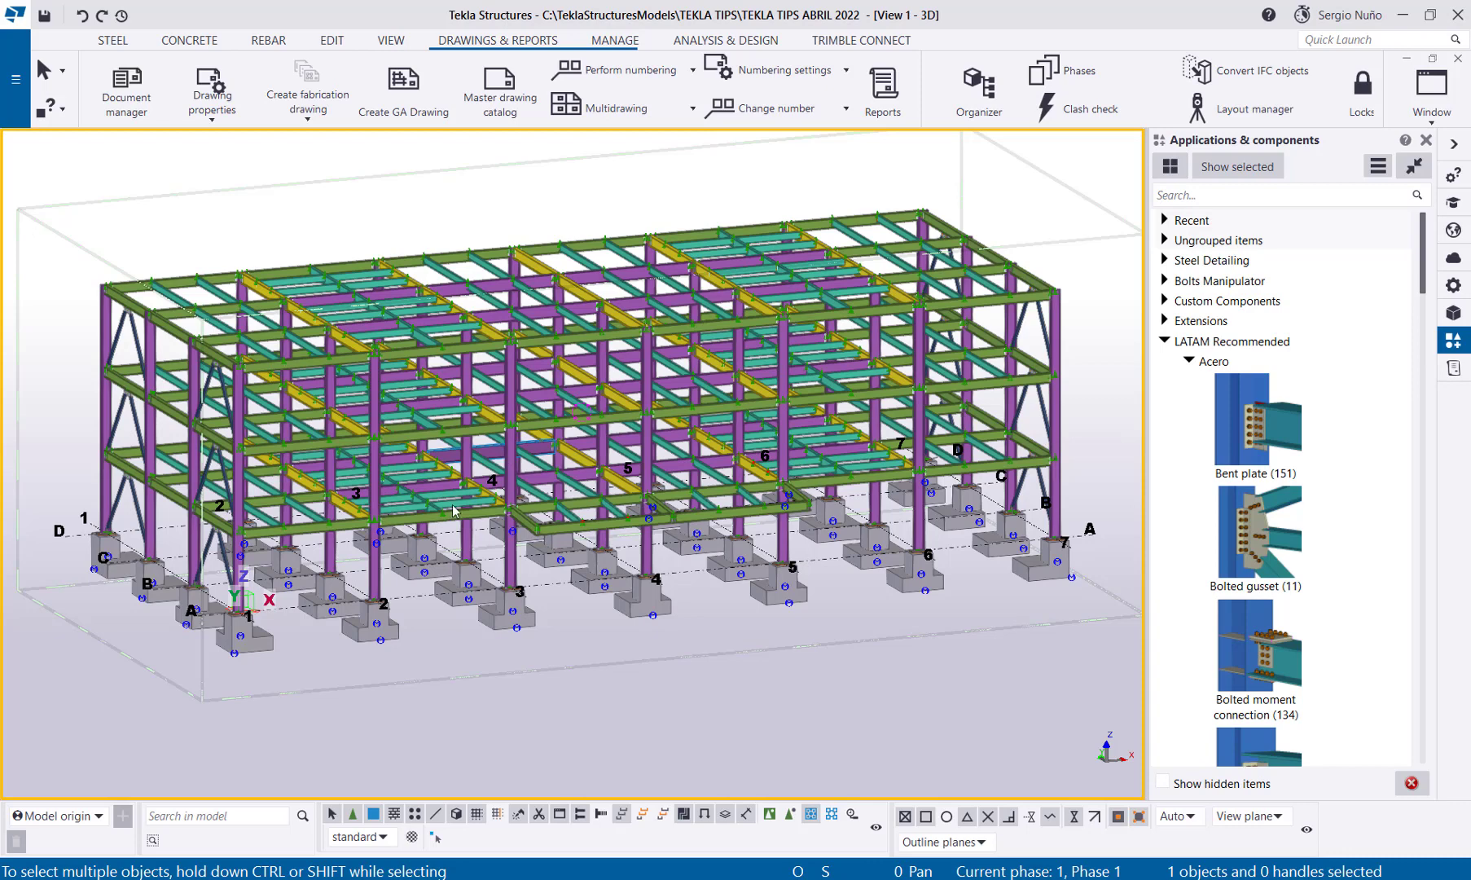
pyautogui.click(310, 116)
pyautogui.click(447, 157)
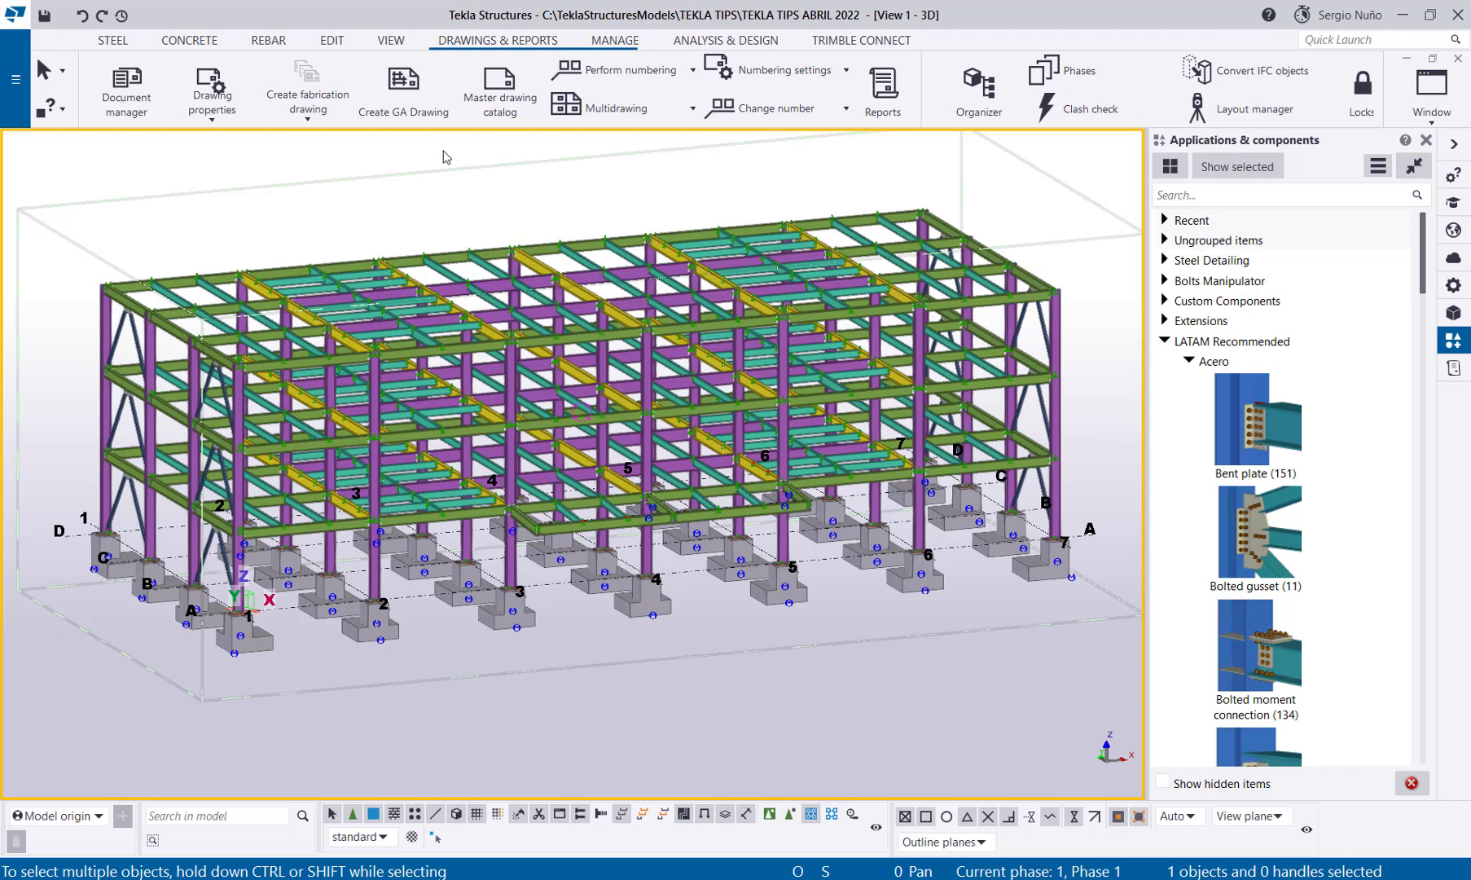
pyautogui.moveTo(553, 147); pyautogui.dragTo(397, 118, button='middle')
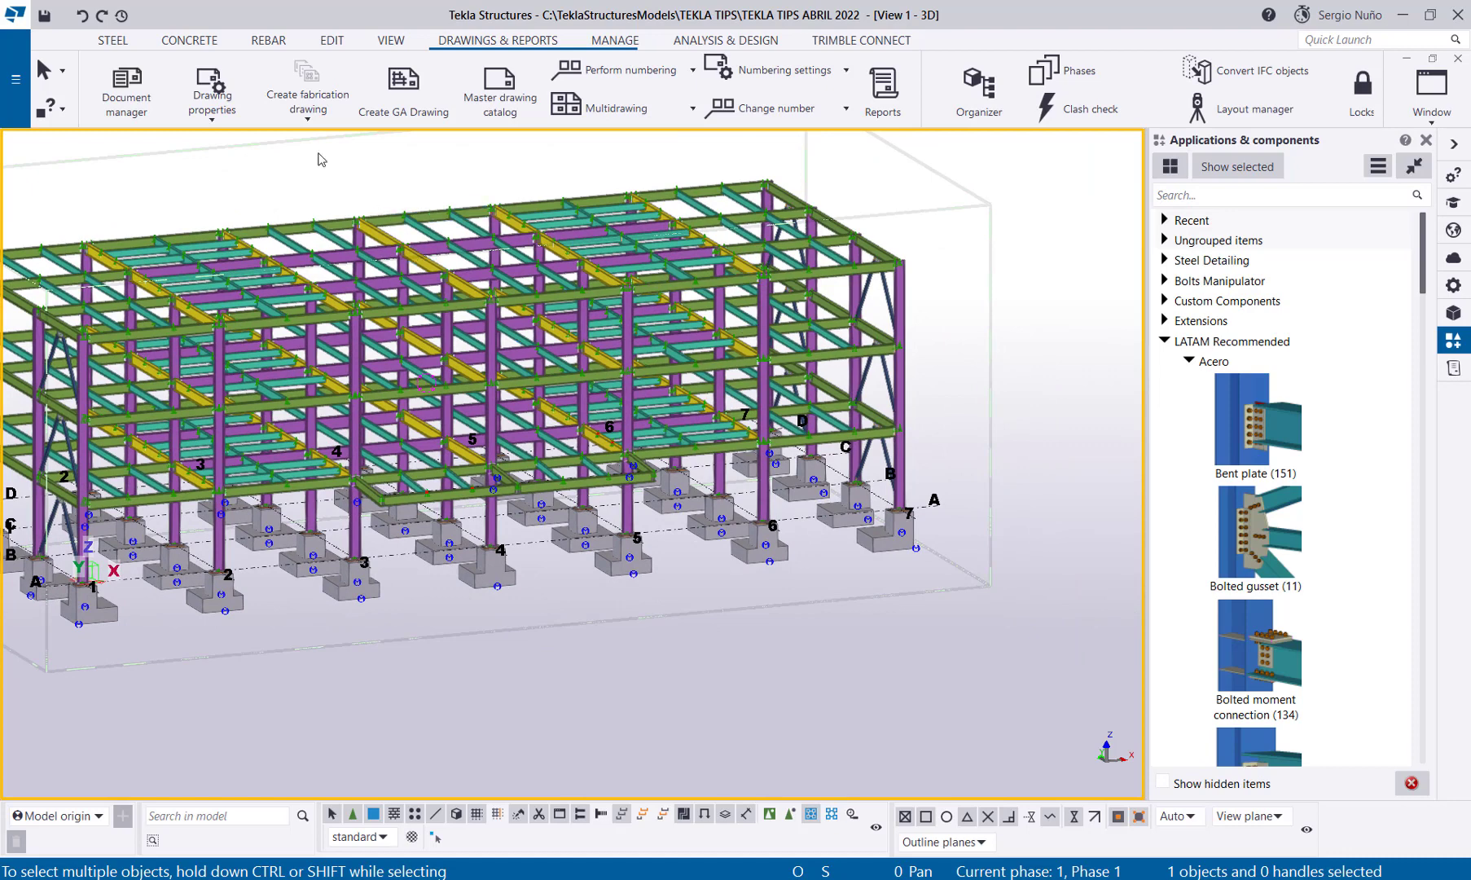
pyautogui.click(303, 113)
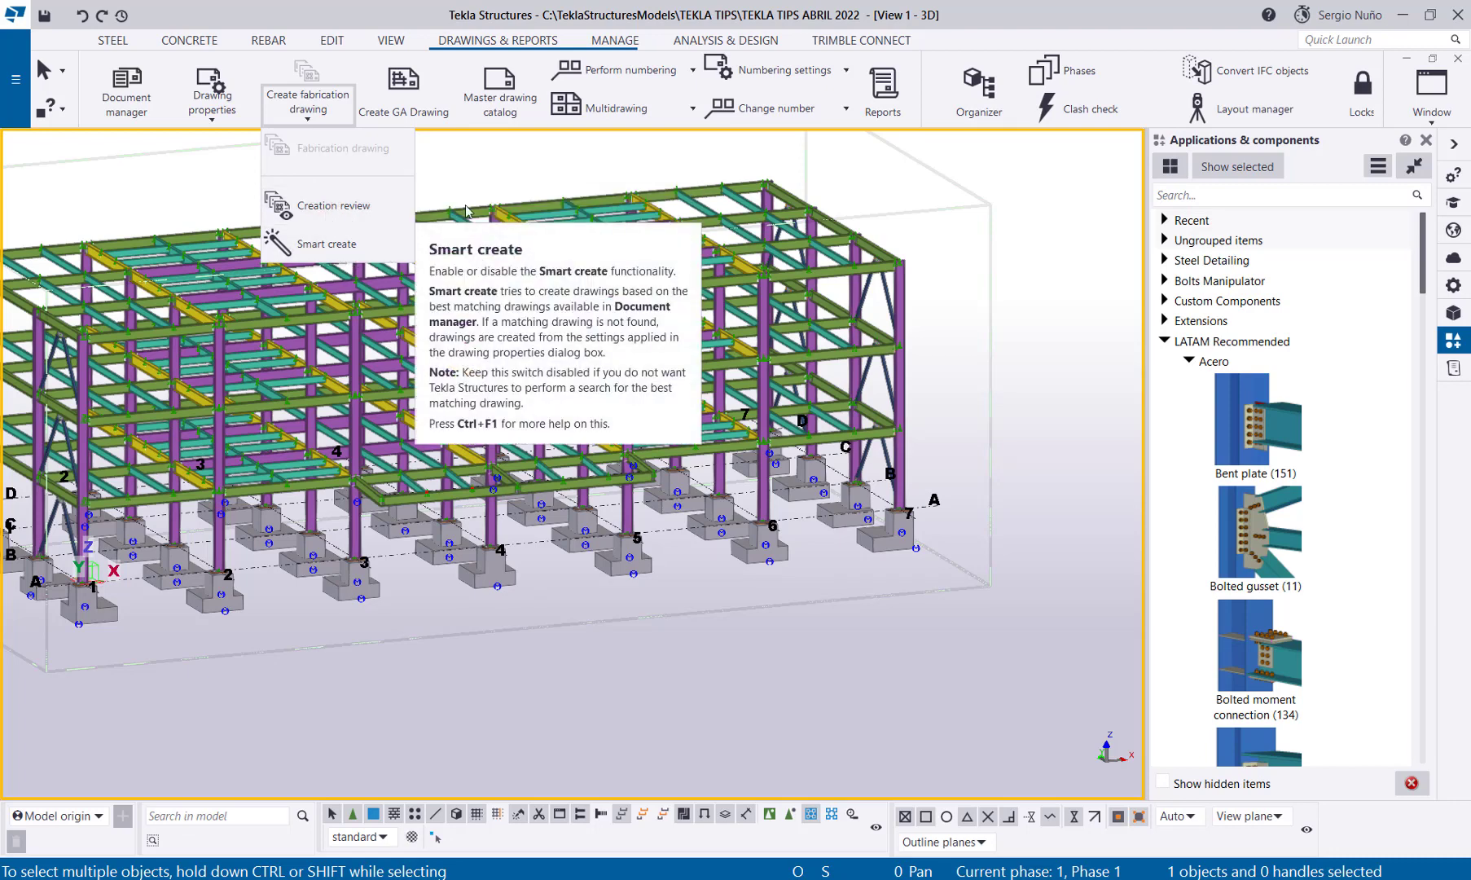
pyautogui.click(484, 174)
pyautogui.moveTo(839, 464); pyautogui.dragTo(774, 431, button='middle')
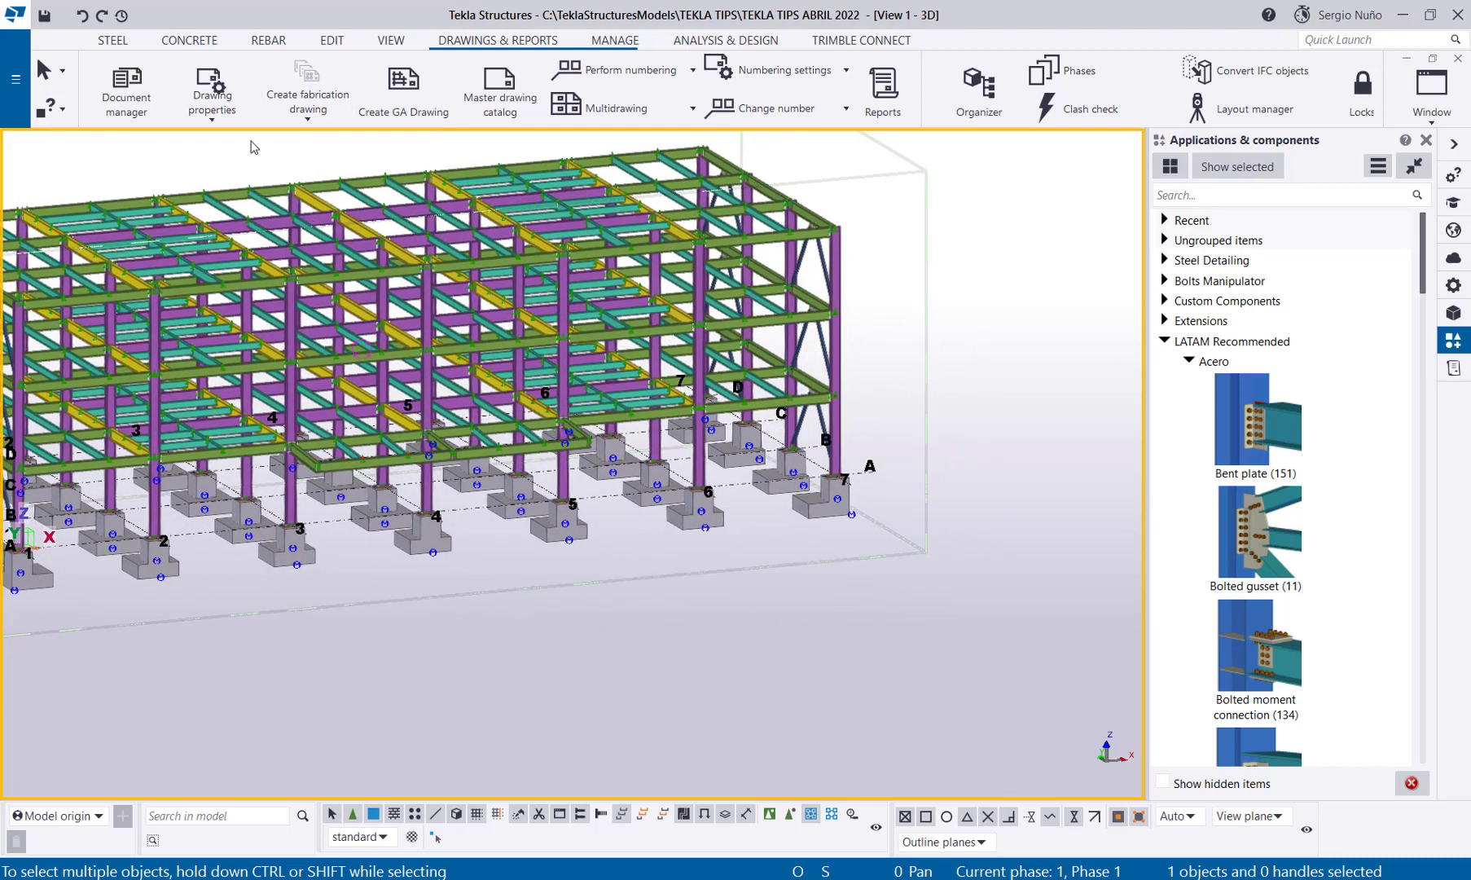
# Step: Apply the +VIGA settings in the assembly drawing properties
pyautogui.click(212, 97)
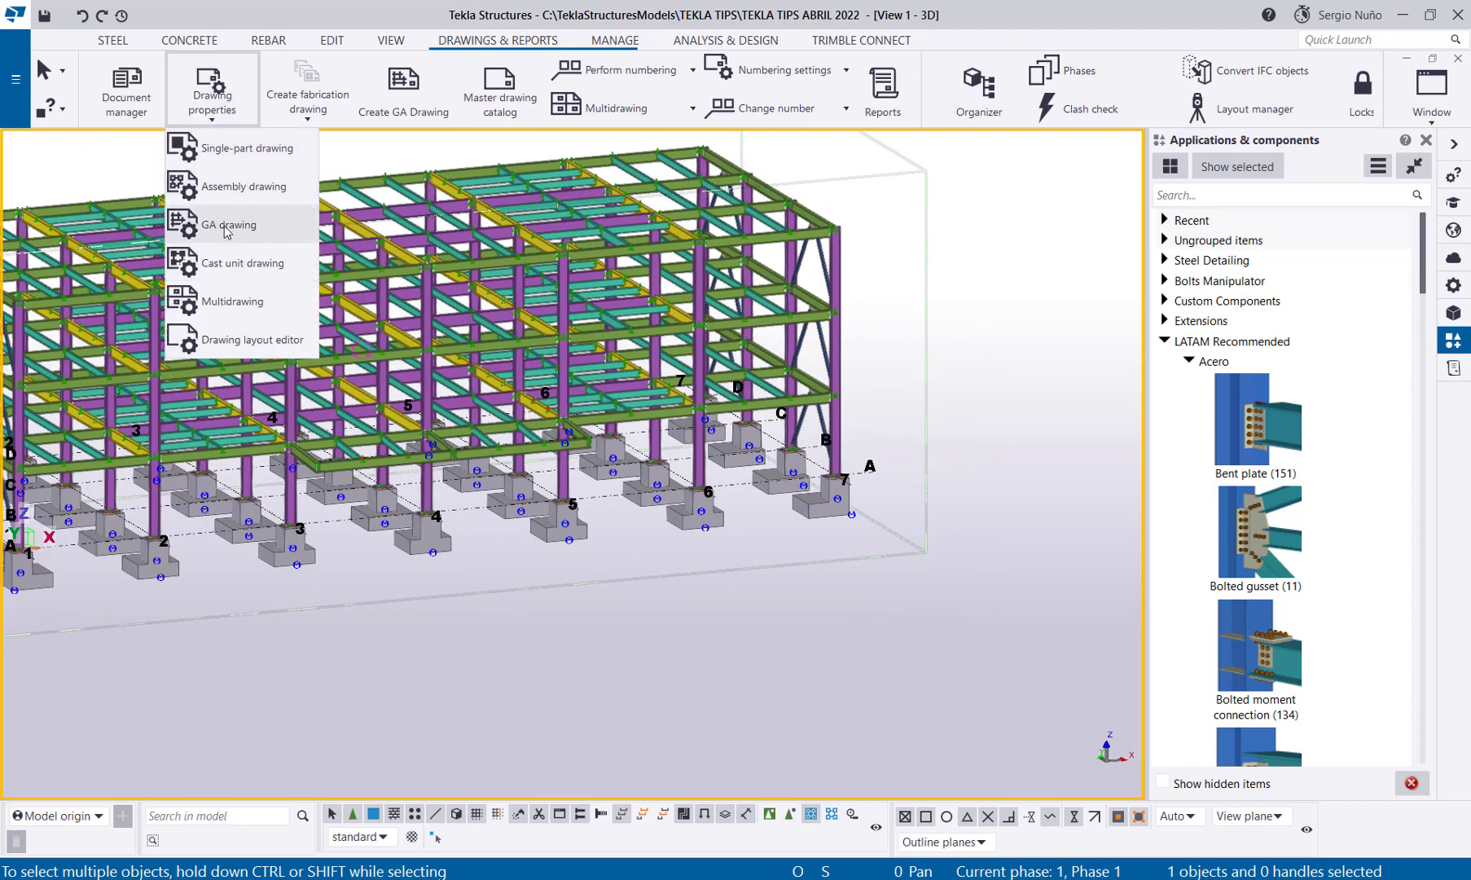
pyautogui.click(227, 197)
pyautogui.click(293, 249)
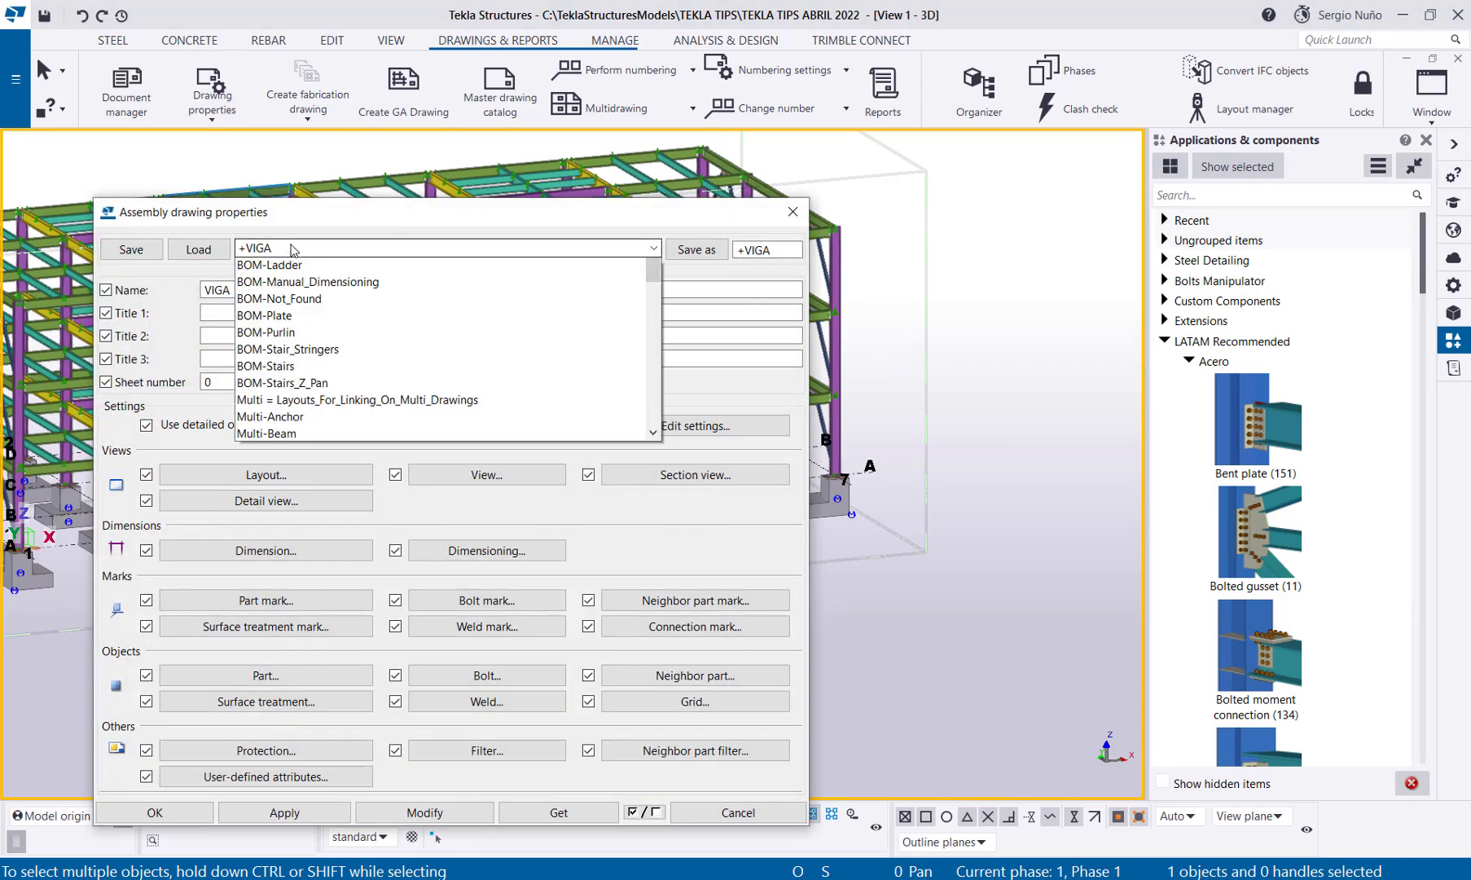
pyautogui.click(244, 269)
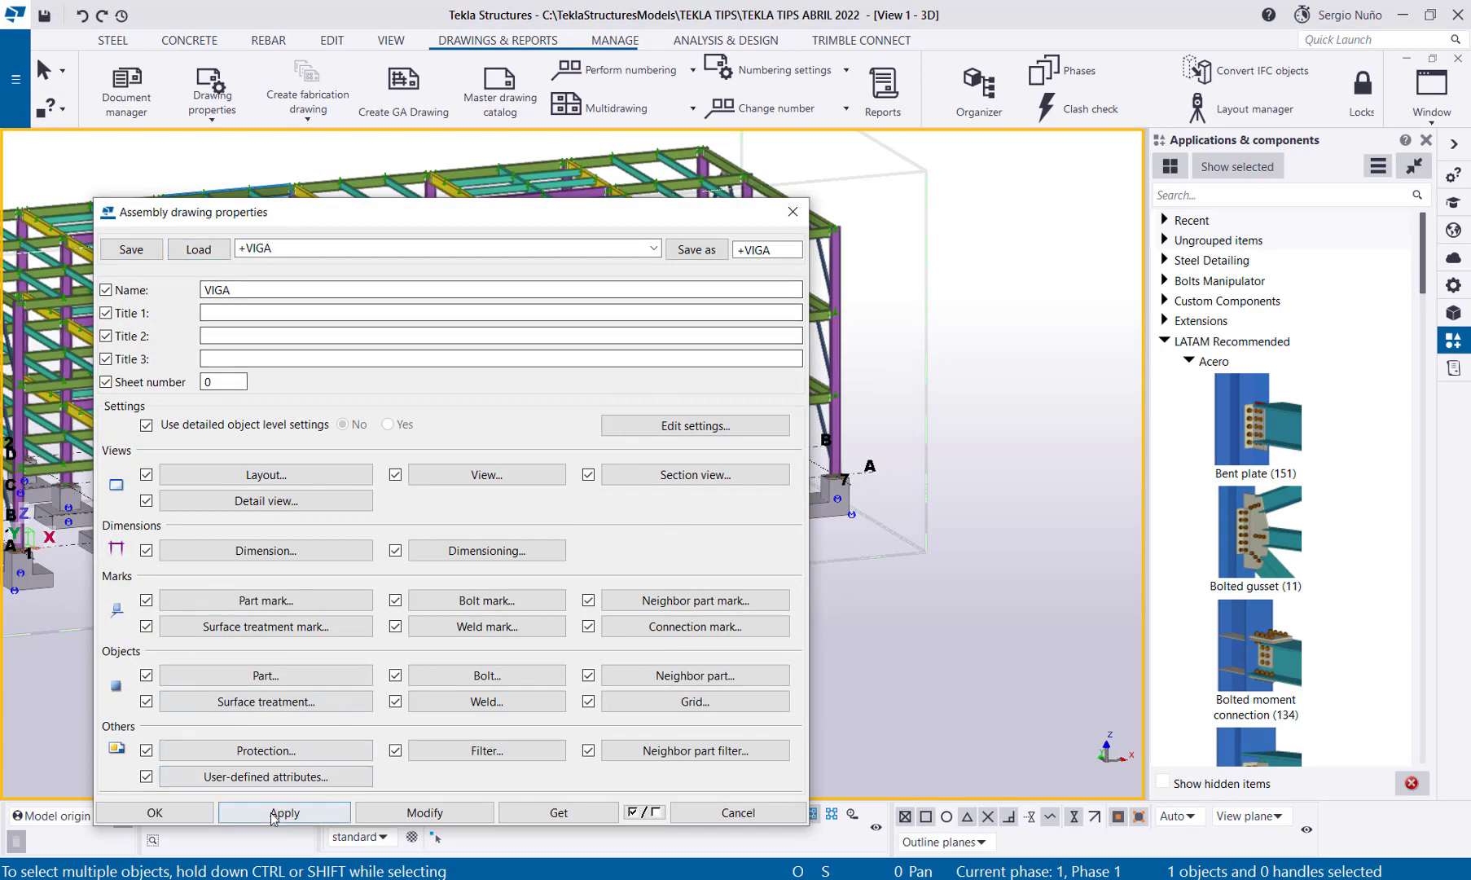
pyautogui.click(155, 812)
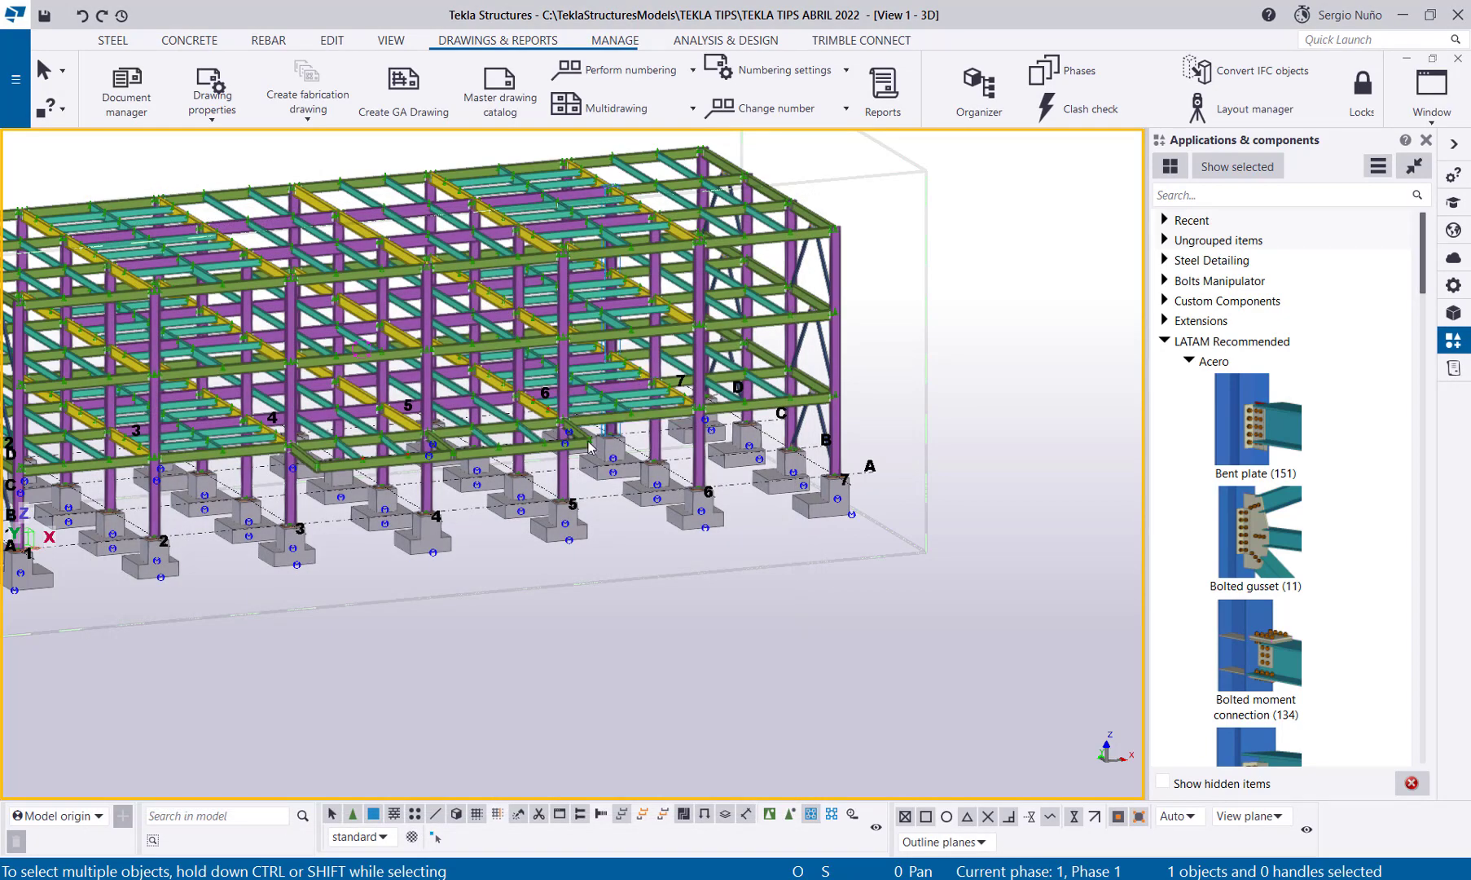
# Step: Create a fabrication drawing for the lowest-level green beam on grid line 7 between grids C and D
pyautogui.scroll(5, 584, 397)
pyautogui.scroll(2, 689, 354)
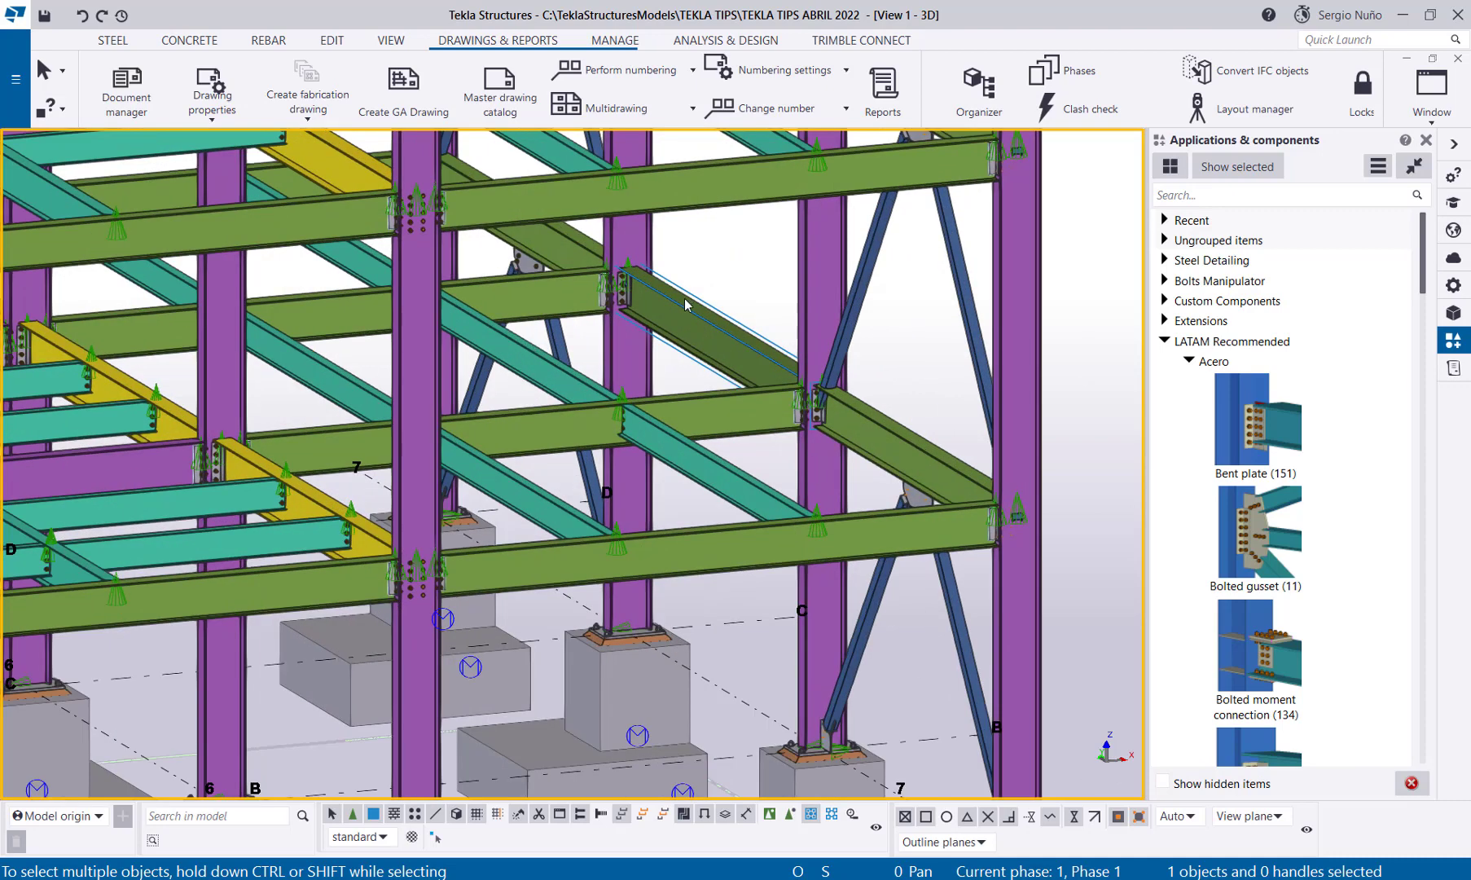
pyautogui.scroll(2, 688, 322)
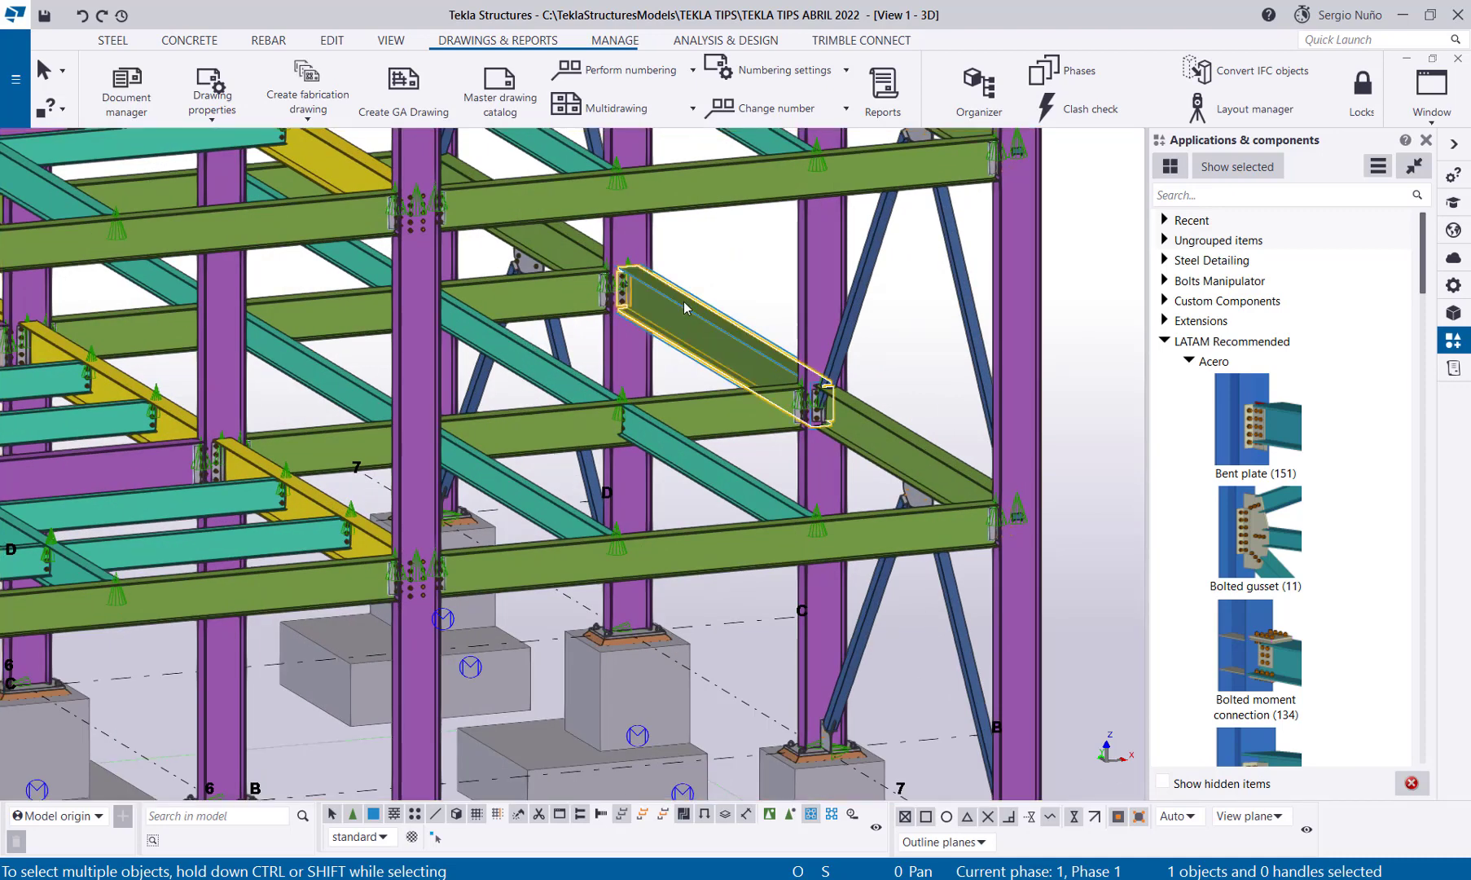
pyautogui.rightClick(685, 307)
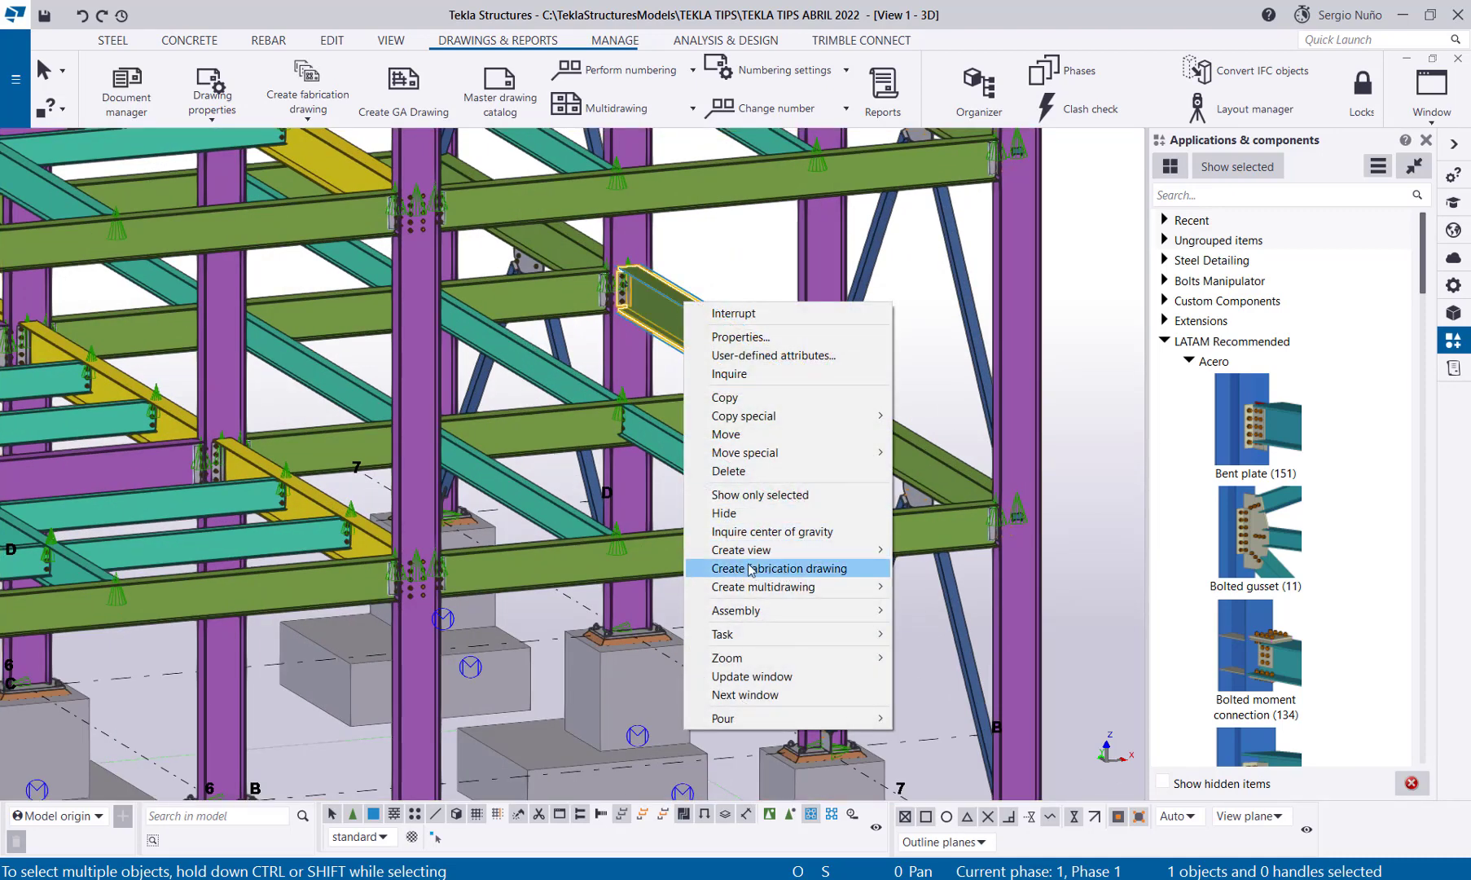
pyautogui.click(305, 79)
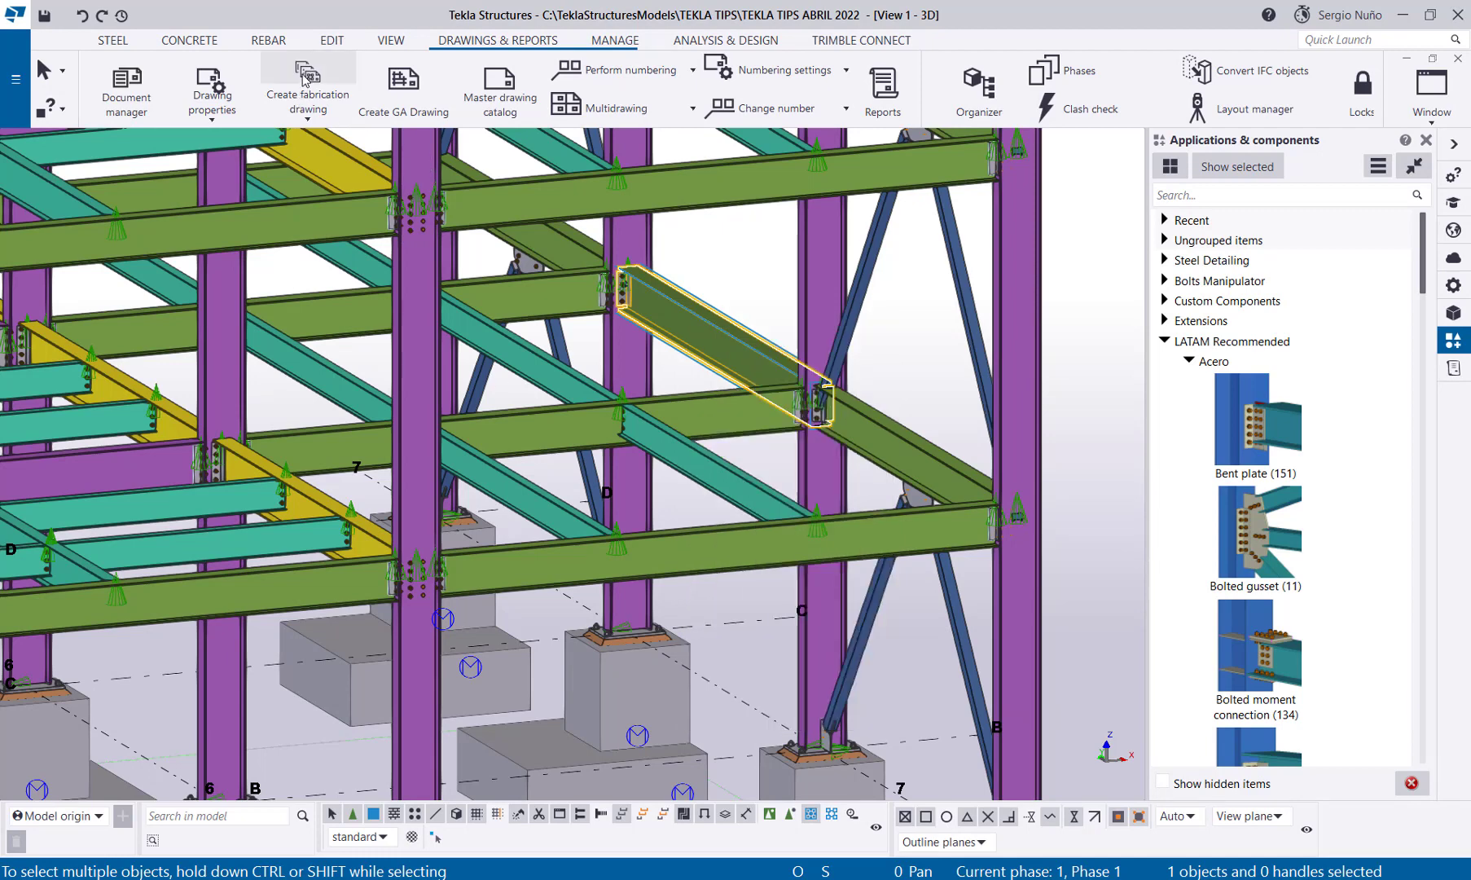
pyautogui.click(305, 86)
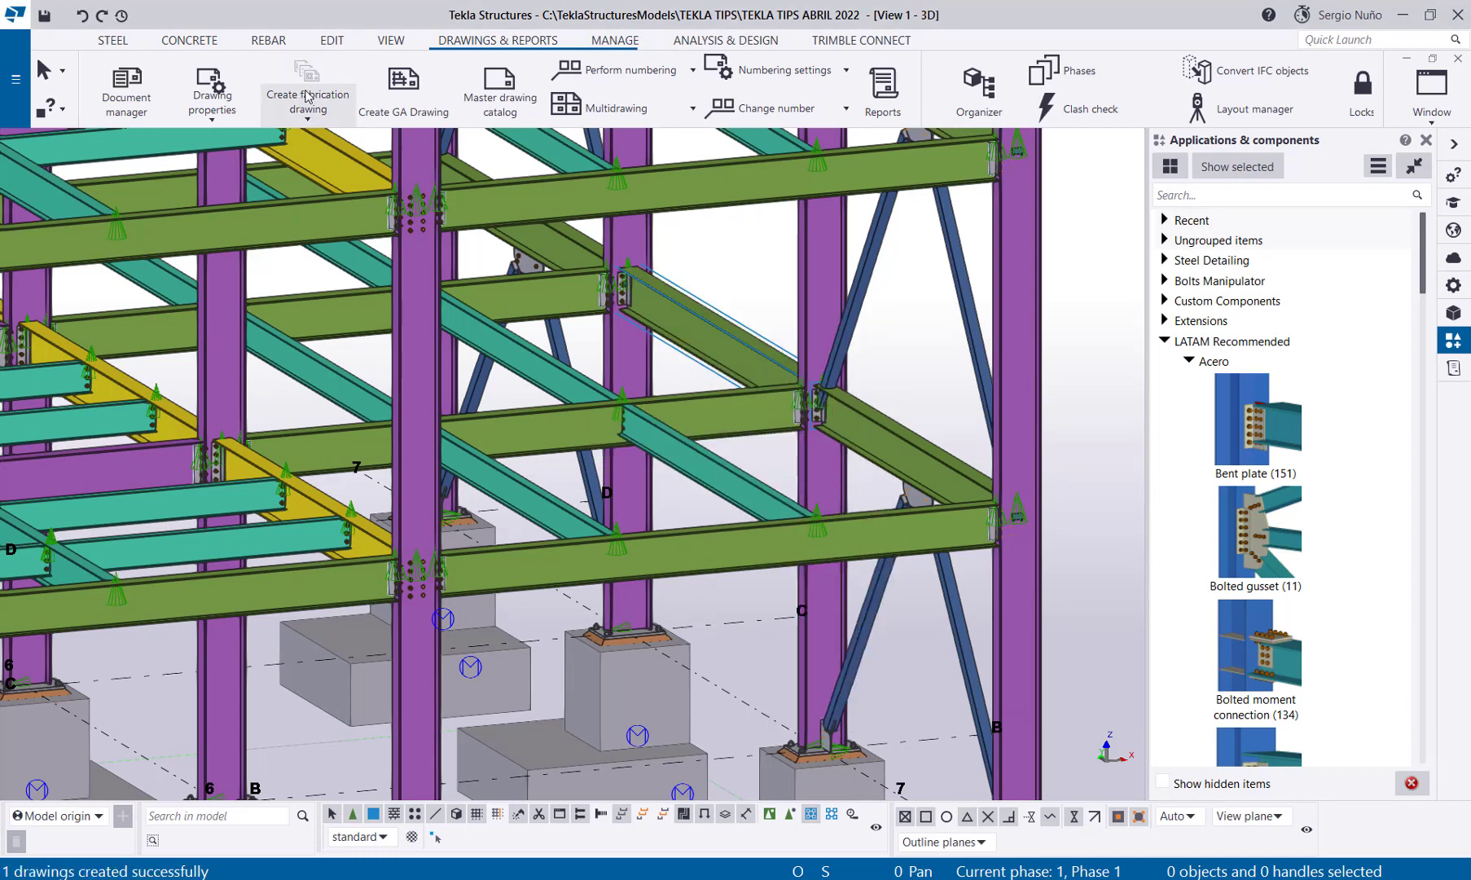
# Step: Check the document list, then inquire the beam's assembly information to identify its position mark
pyautogui.click(126, 96)
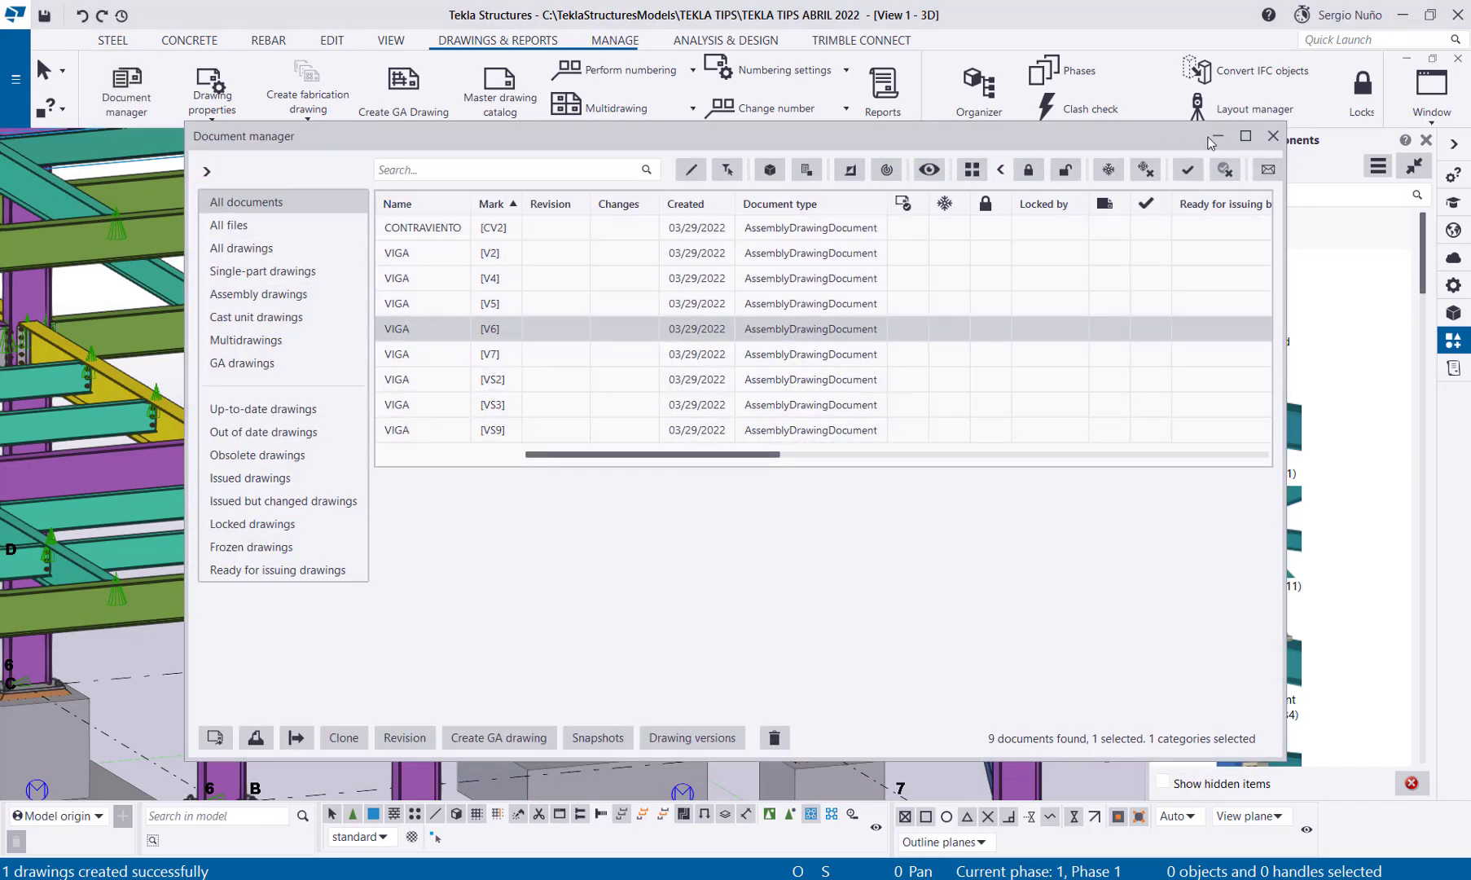
pyautogui.click(1273, 135)
pyautogui.click(676, 314)
pyautogui.rightClick(706, 321)
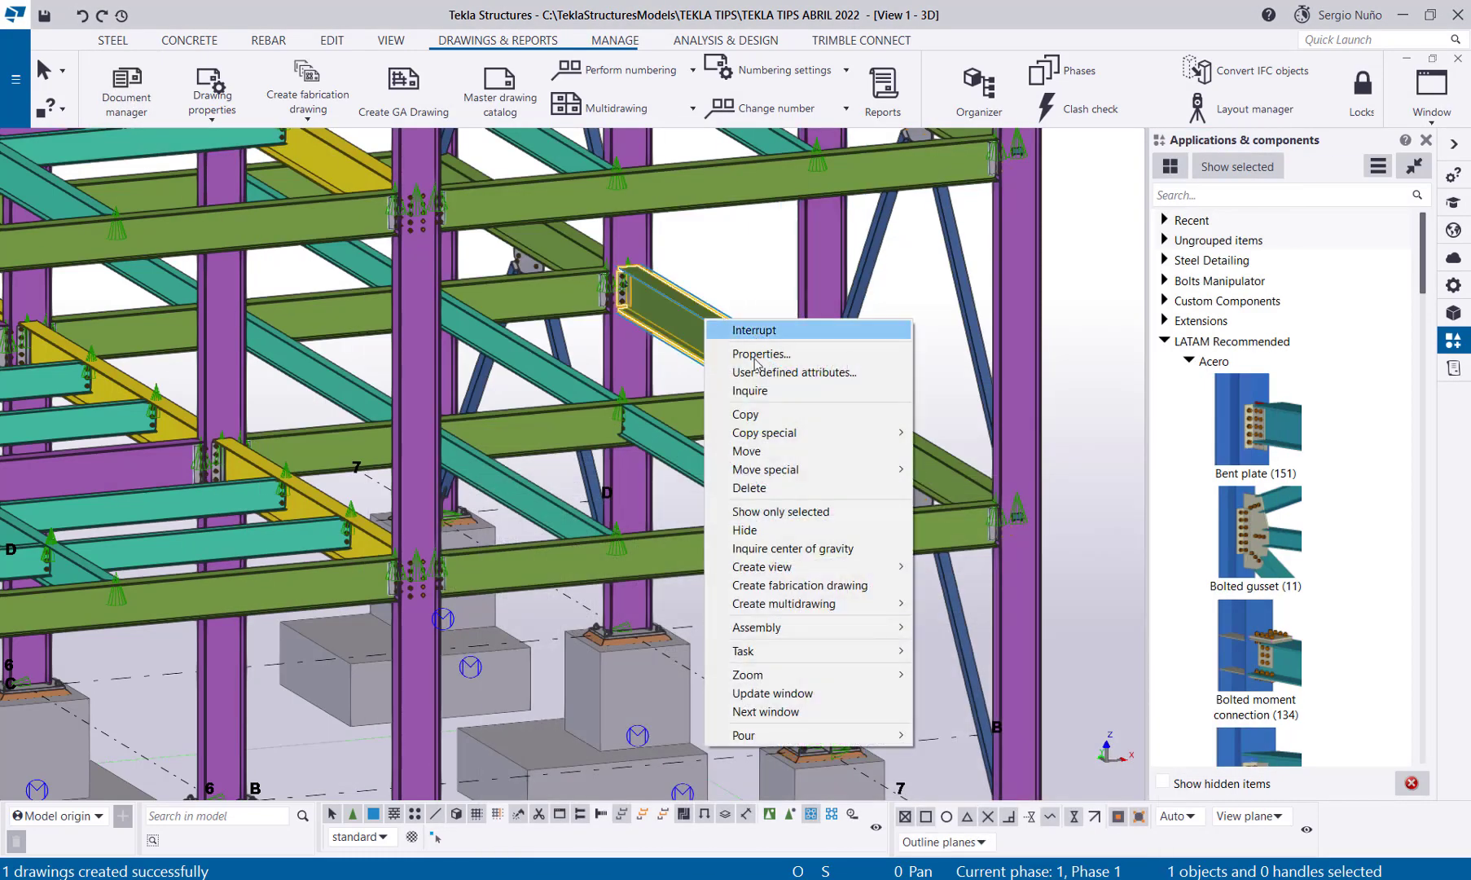
pyautogui.click(750, 390)
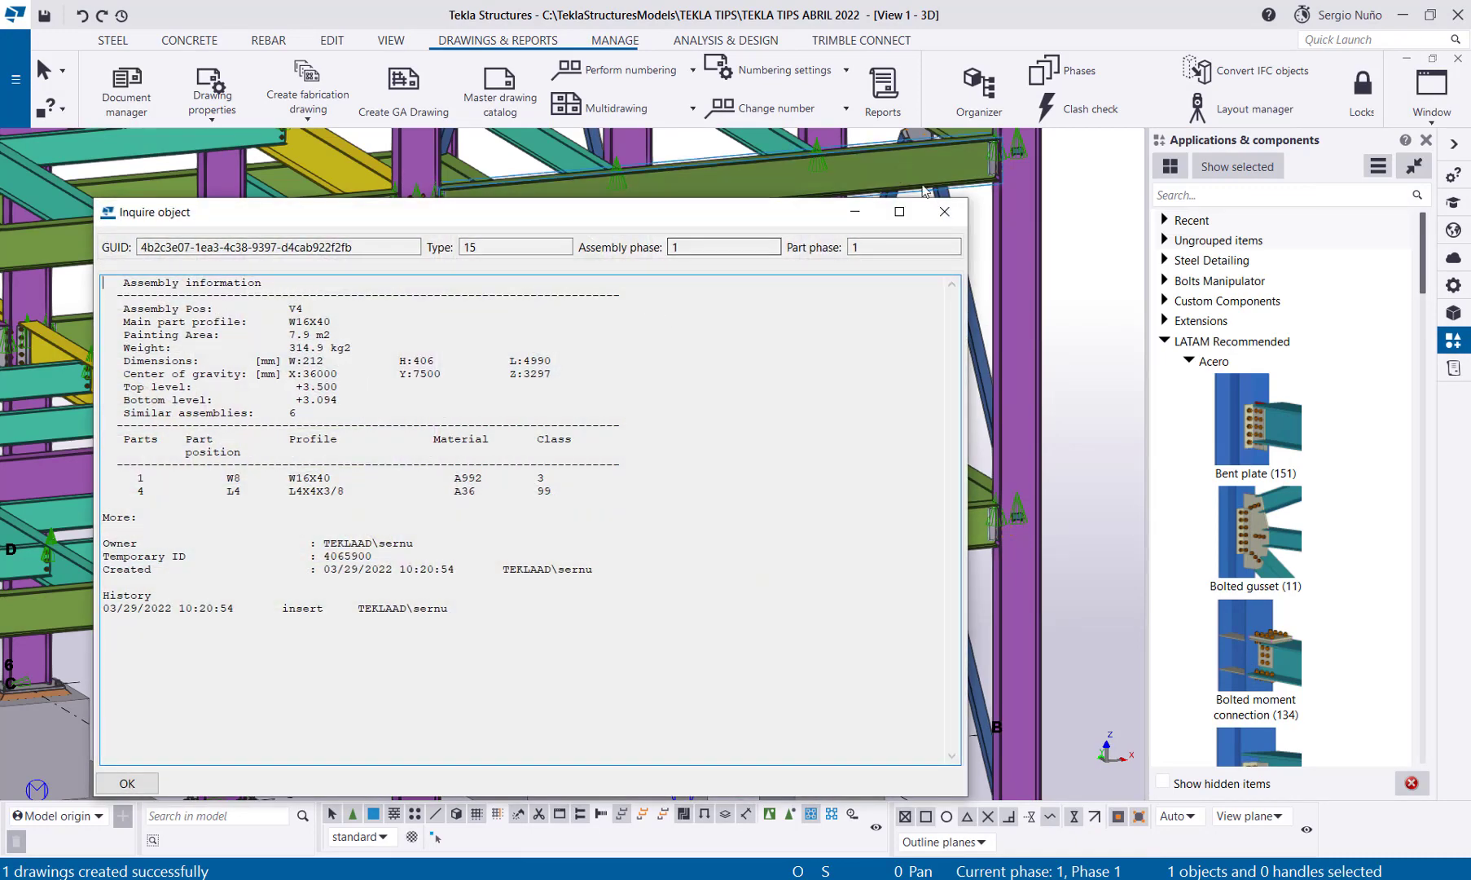
pyautogui.click(944, 212)
# Step: Open the V4 VIGA assembly drawing and examine its front and top views, section A-A and sheet layout
pyautogui.click(150, 108)
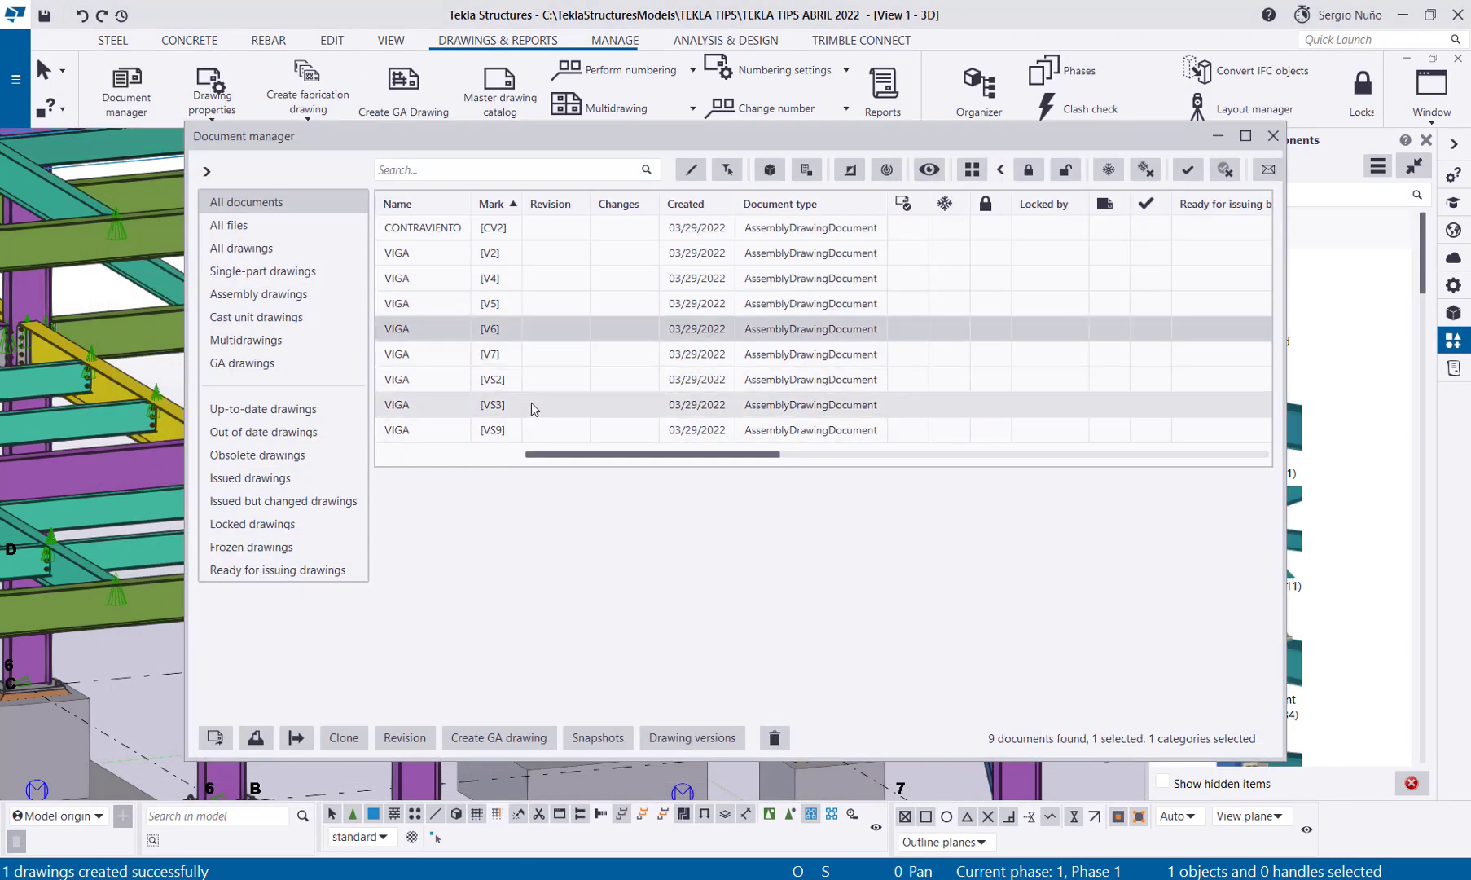
pyautogui.doubleClick(489, 279)
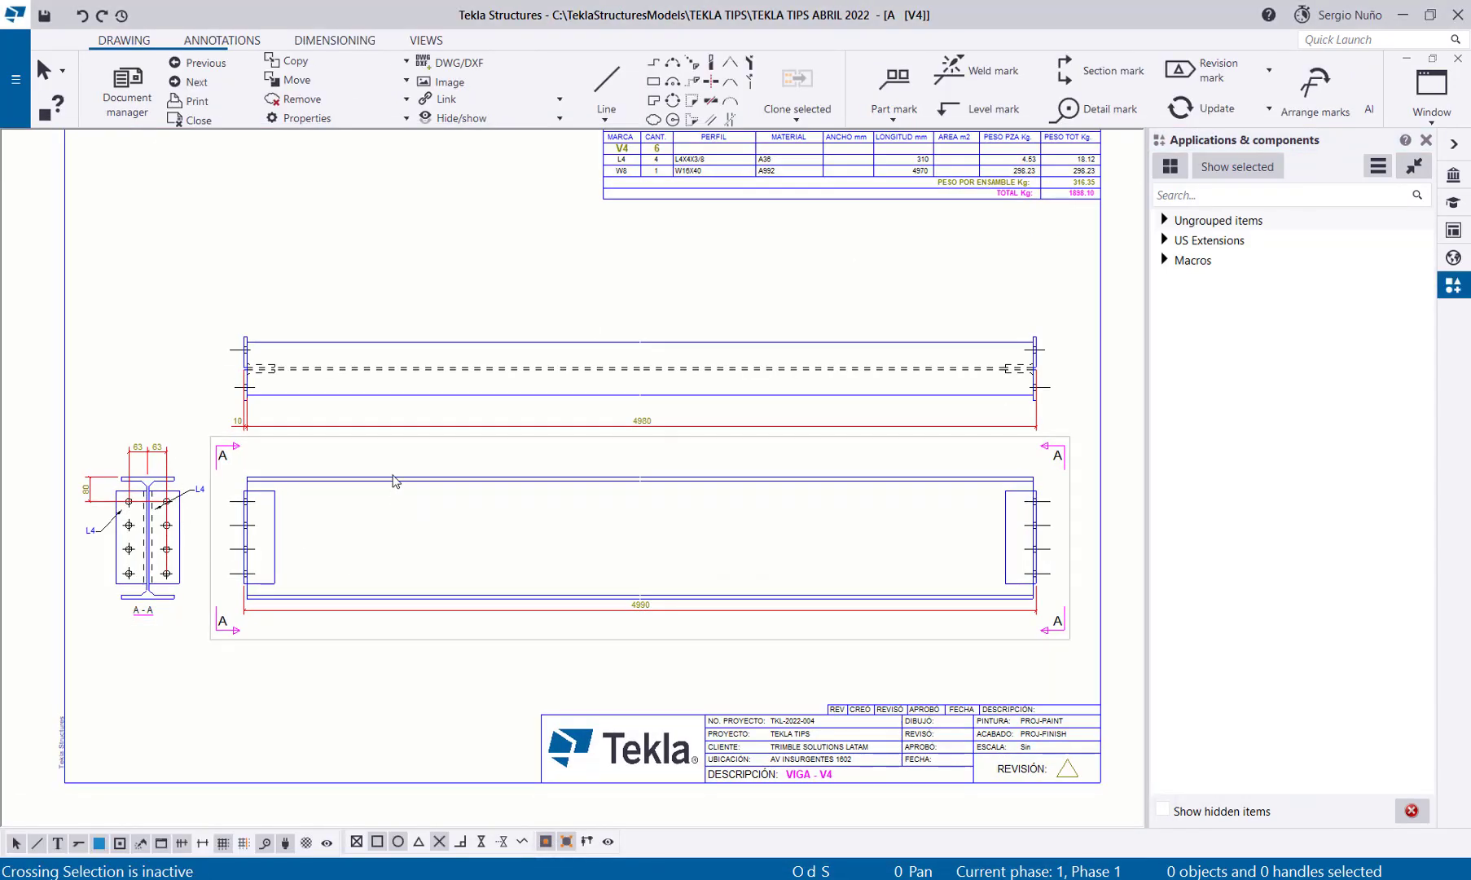
pyautogui.moveTo(176, 525); pyautogui.dragTo(292, 486, button='middle')
pyautogui.scroll(2, 271, 458)
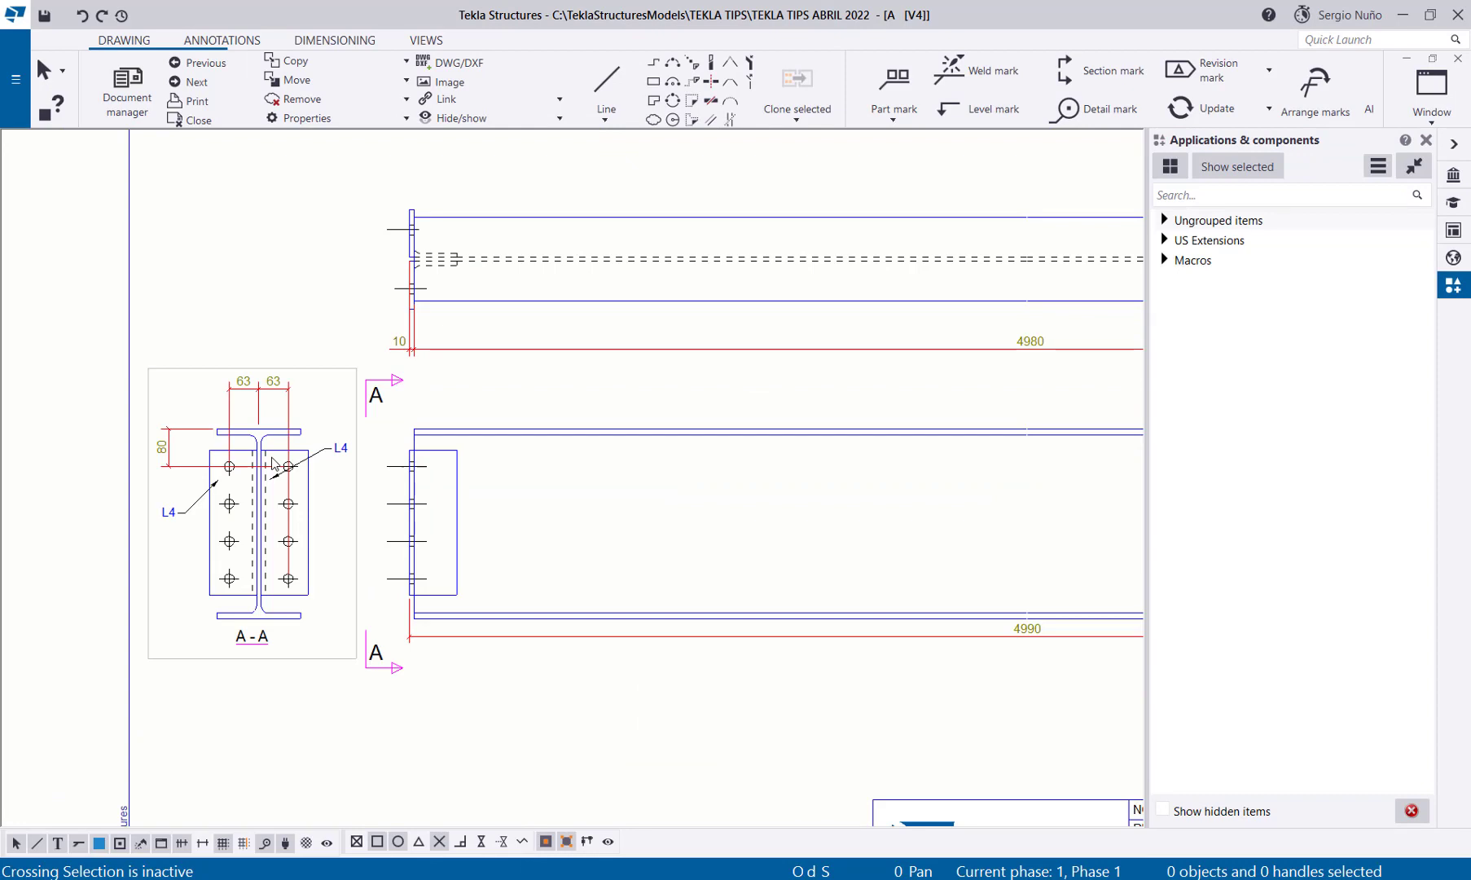
pyautogui.scroll(-2, 271, 458)
pyautogui.scroll(-1, 586, 525)
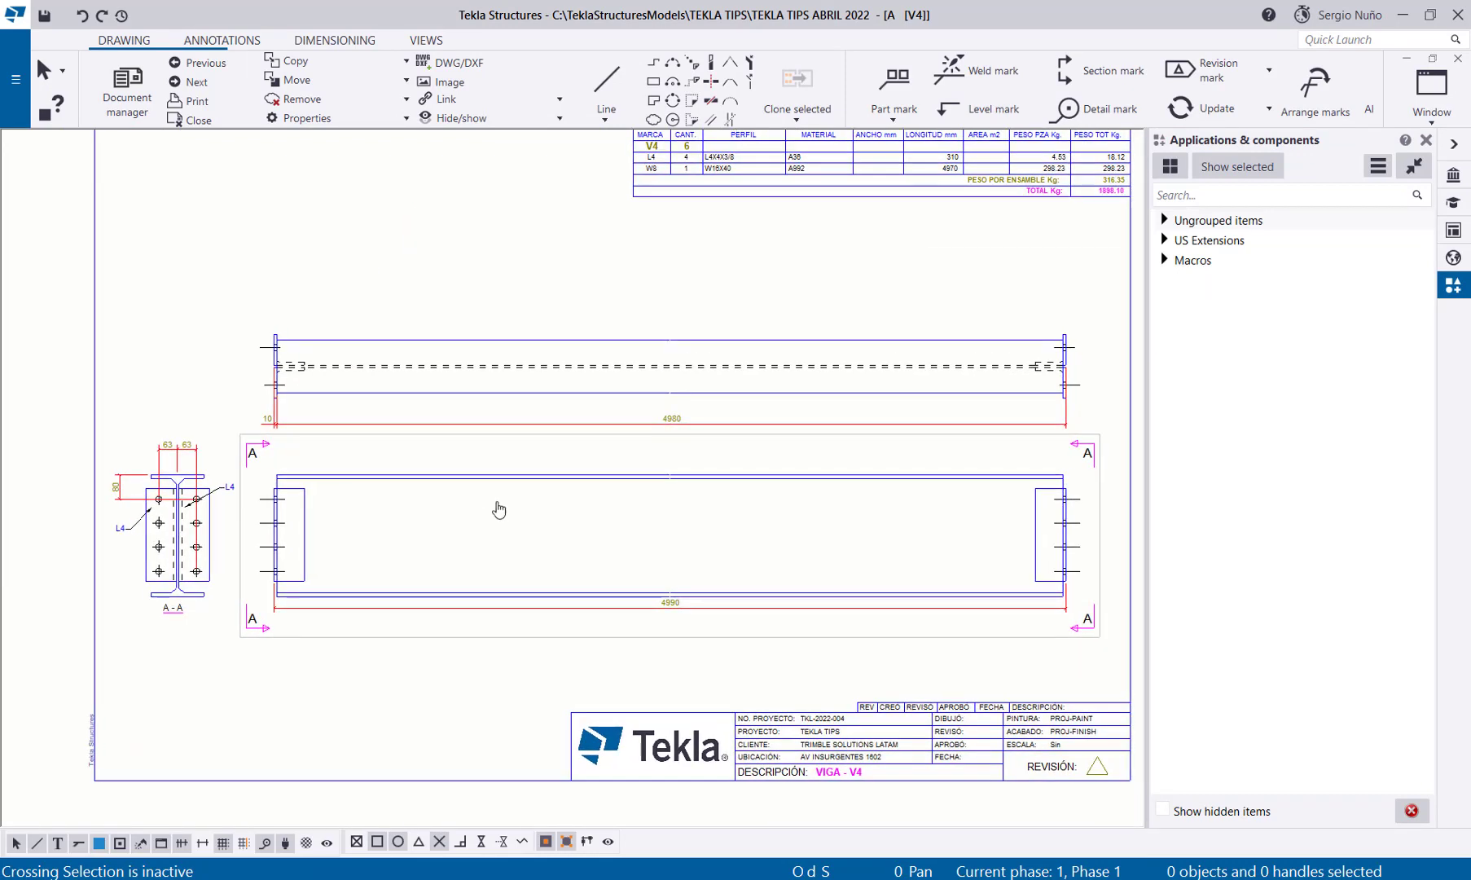
pyautogui.scroll(1, 498, 511)
pyautogui.scroll(-1, 553, 489)
pyautogui.scroll(1, 396, 525)
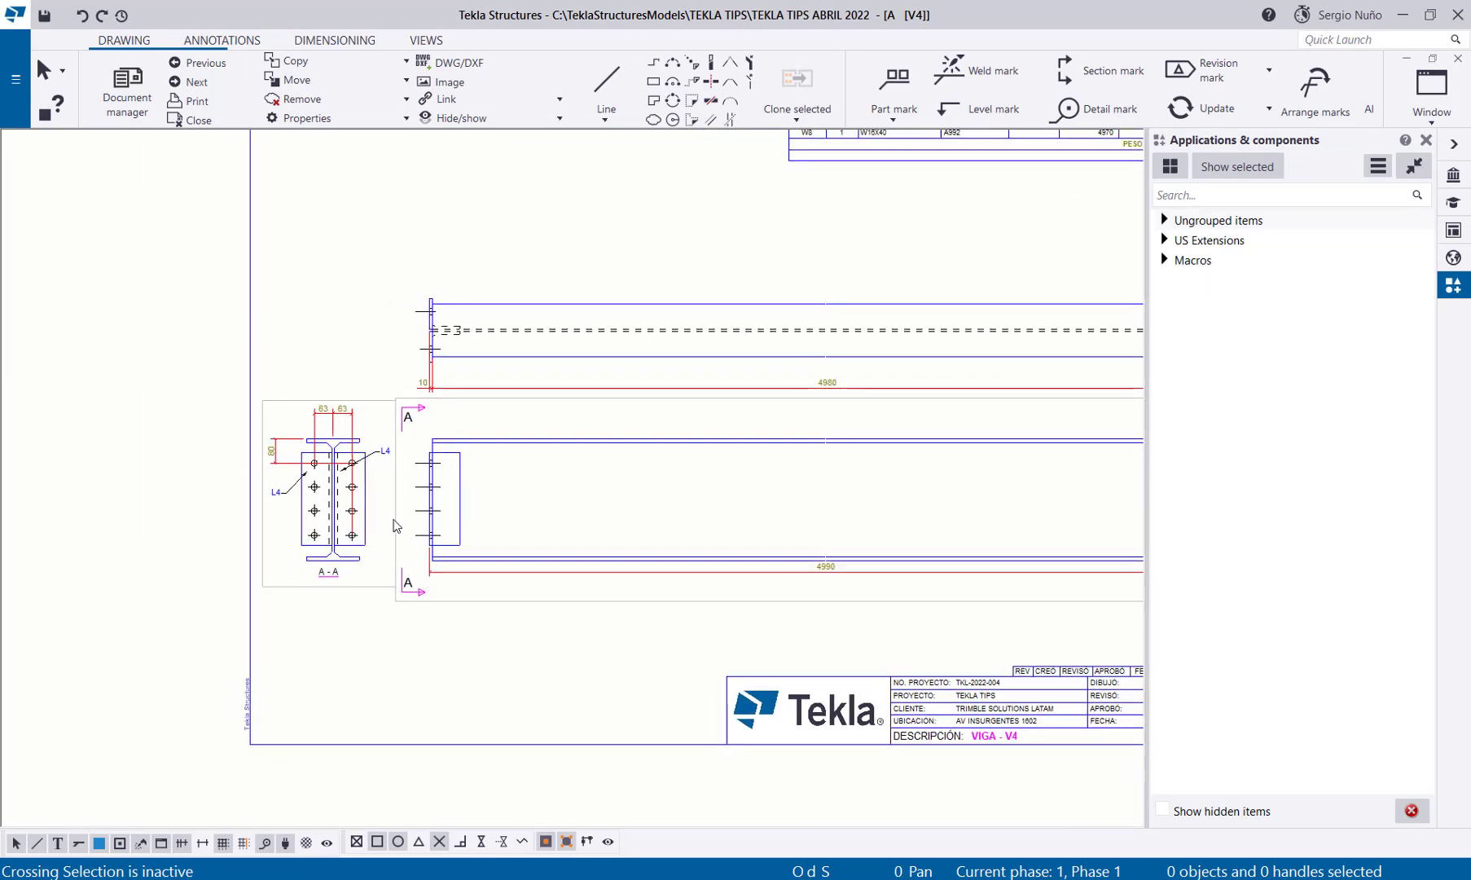
pyautogui.moveTo(516, 548)
pyautogui.mouseDown(button='middle')
pyautogui.moveTo(456, 561)
pyautogui.moveTo(414, 518)
pyautogui.moveTo(354, 558)
pyautogui.mouseUp(button='middle')
pyautogui.scroll(-2, 326, 407)
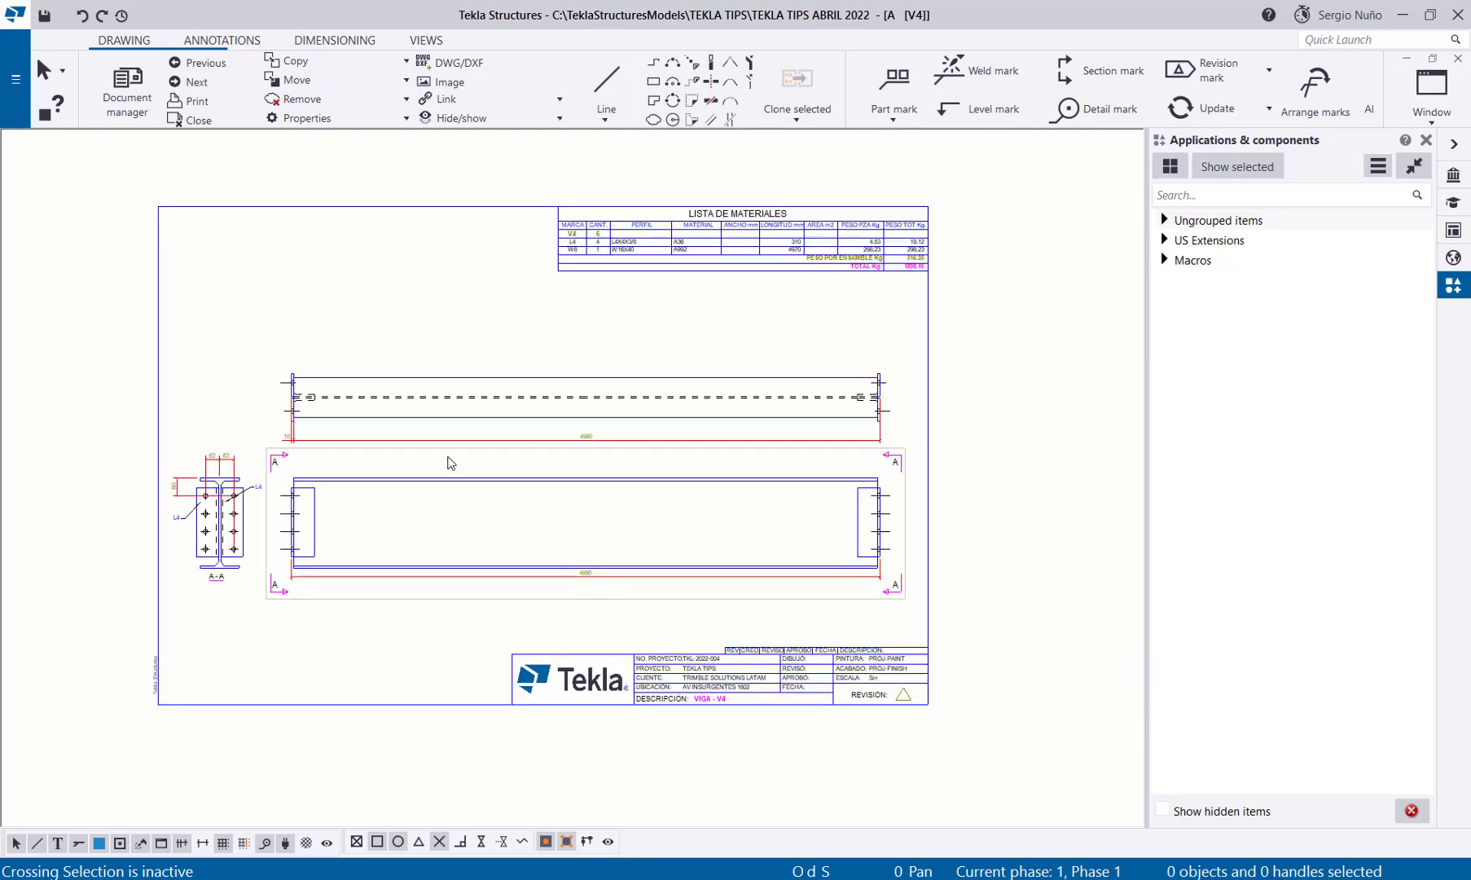
pyautogui.scroll(1, 488, 454)
pyautogui.scroll(1, 489, 454)
pyautogui.scroll(-1, 475, 463)
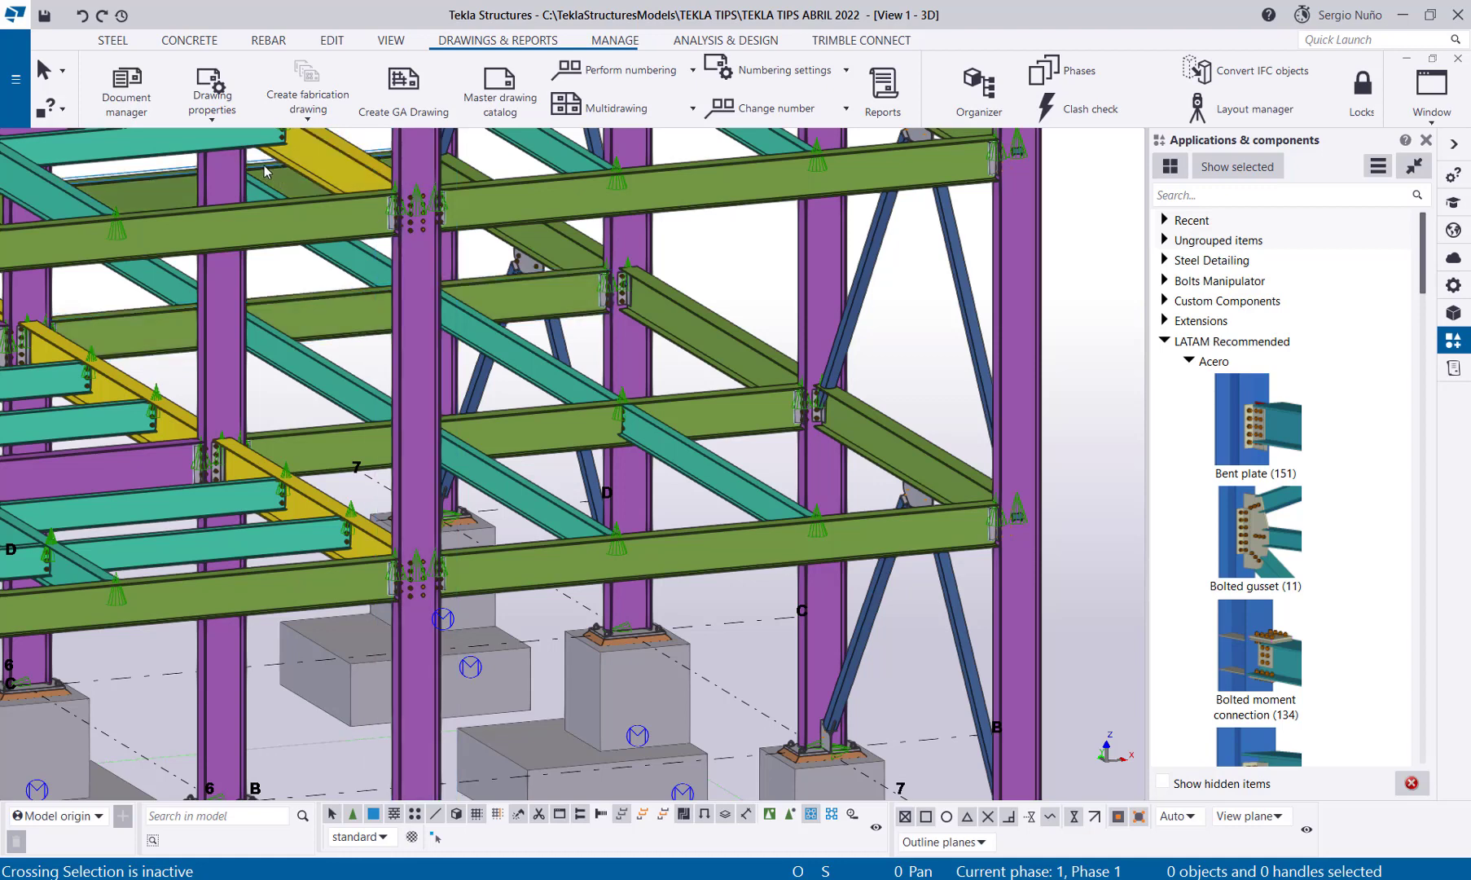
# Step: Enable Creation review for fabrication drawings
pyautogui.click(213, 119)
pyautogui.click(303, 120)
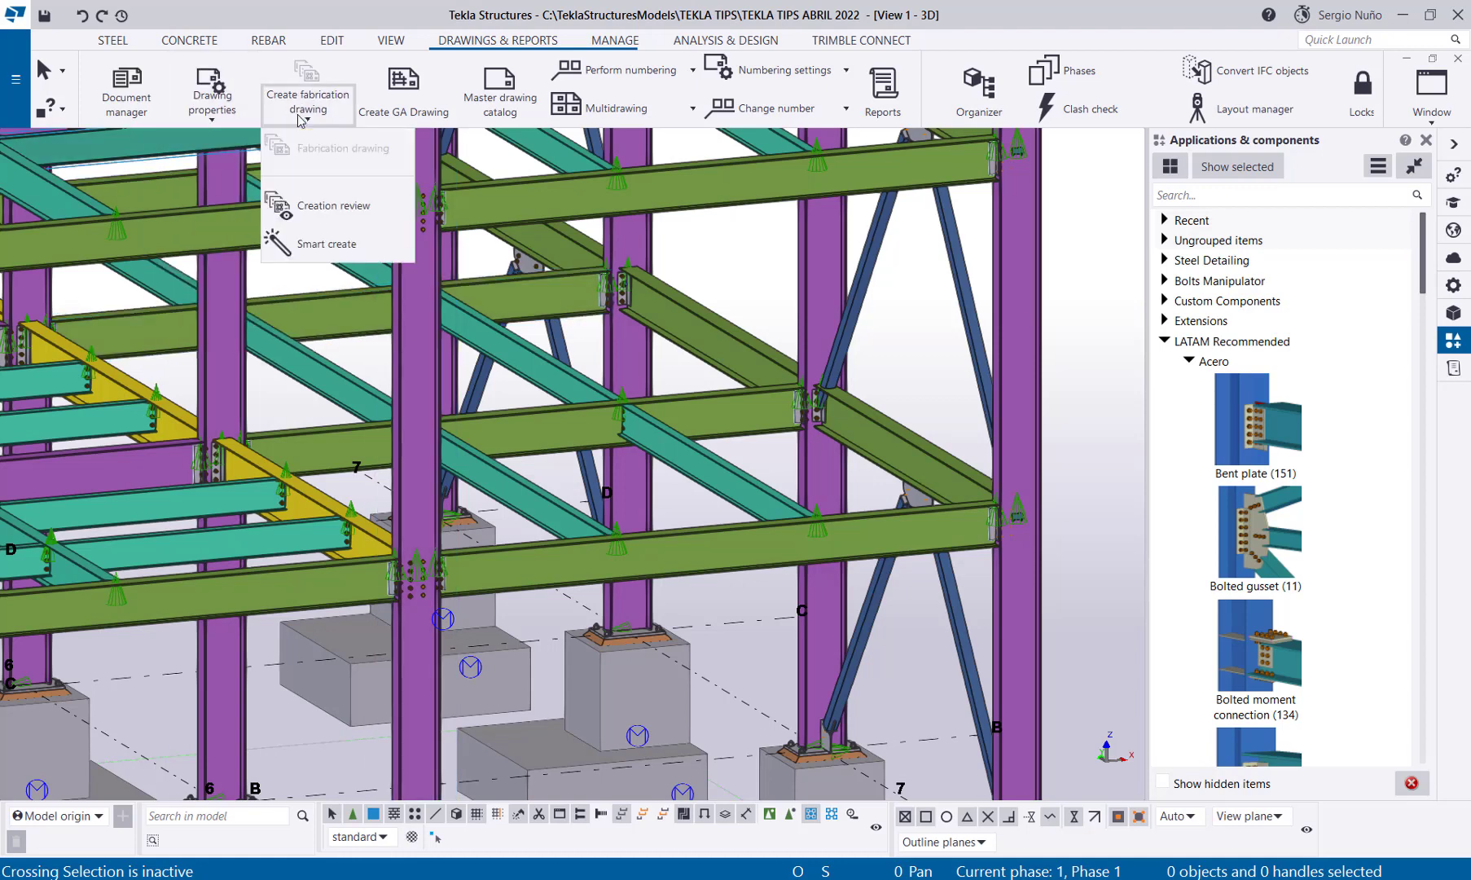
pyautogui.click(301, 207)
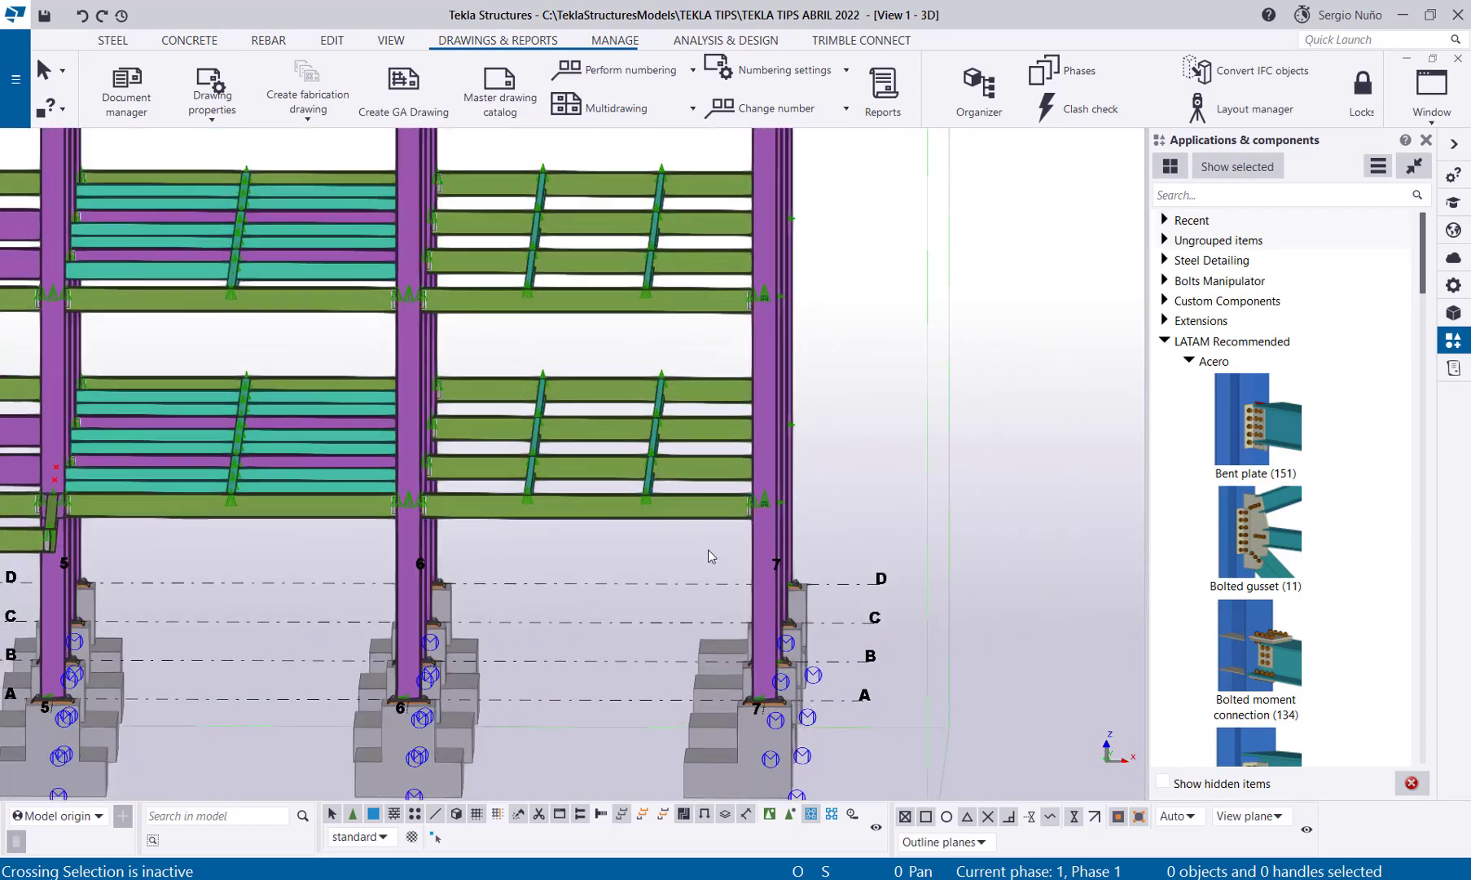
# Step: Select all lowest-level beams between grids 6 and 7, then add those between grids 5 and 6
pyautogui.moveTo(778, 533); pyautogui.dragTo(501, 334)
pyautogui.moveTo(272, 554); pyautogui.dragTo(431, 586, button='middle')
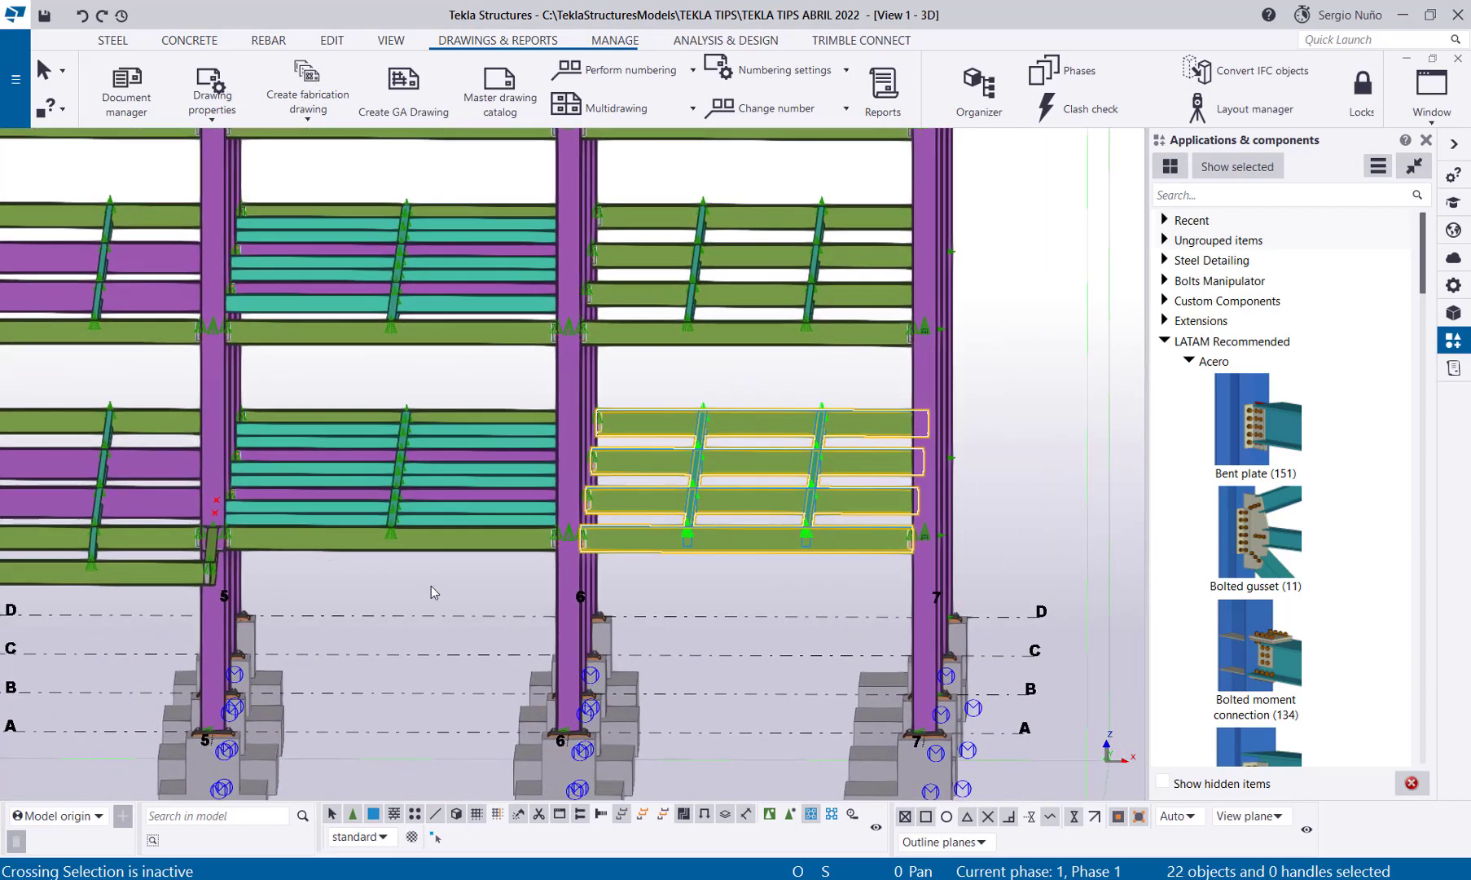
pyautogui.keyDown('shift'); pyautogui.moveTo(431, 588); pyautogui.dragTo(318, 391); pyautogui.keyUp('shift')
pyautogui.keyDown('ctrl'); pyautogui.moveTo(326, 521); pyautogui.dragTo(430, 574, button='middle'); pyautogui.keyUp('ctrl')
pyautogui.keyDown('ctrl'); pyautogui.moveTo(684, 606); pyautogui.dragTo(635, 571, button='middle'); pyautogui.keyUp('ctrl')
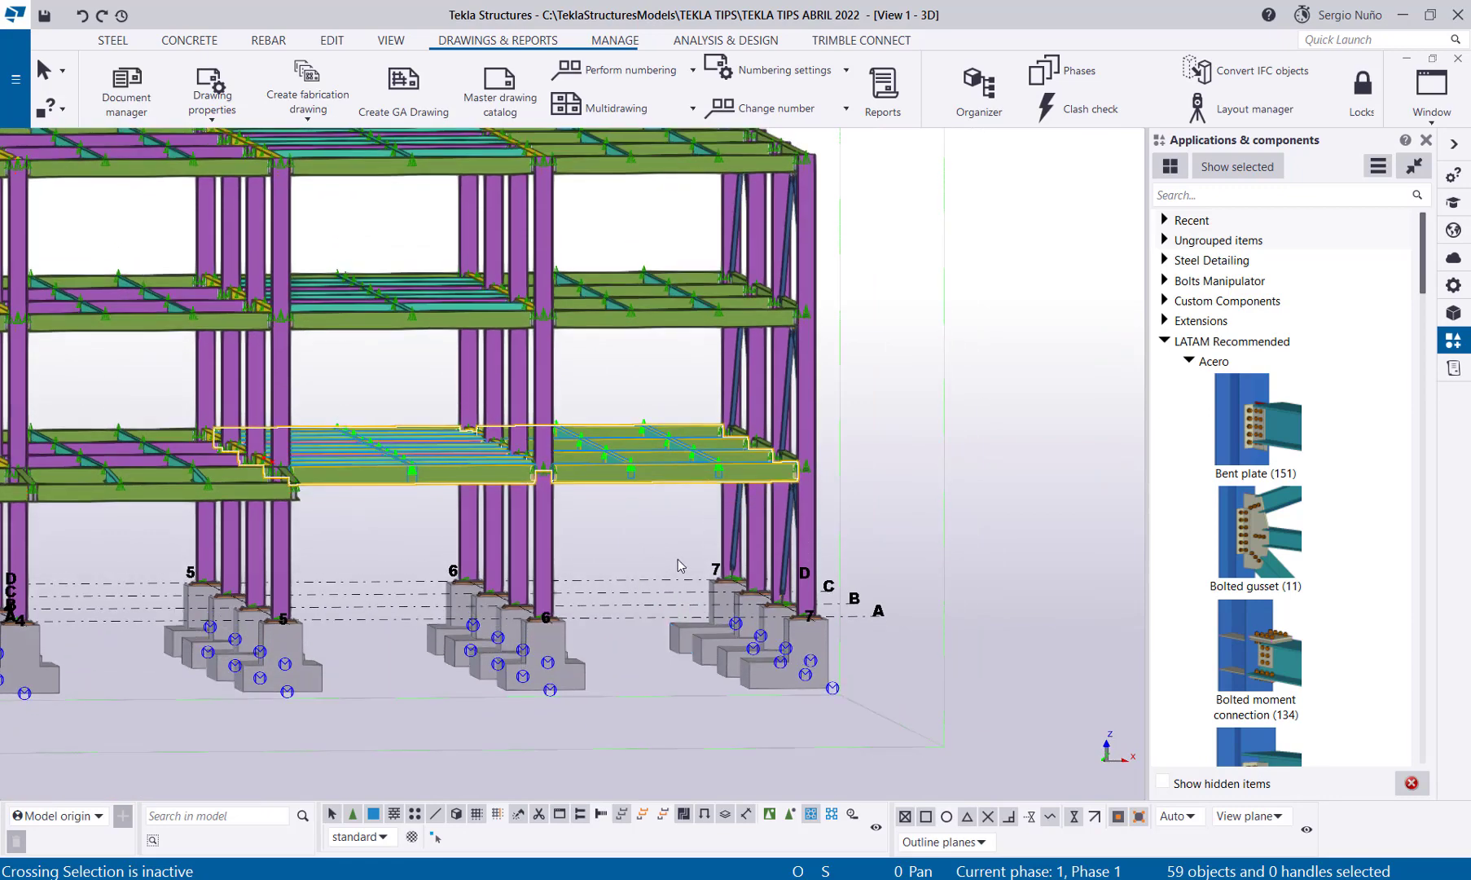
# Step: Add the columns on grid lines 6 and 5 to the selection
pyautogui.keyDown('shift'); pyautogui.moveTo(669, 562); pyautogui.dragTo(422, 527); pyautogui.keyUp('shift')
pyautogui.moveTo(332, 548); pyautogui.dragTo(468, 573, button='middle')
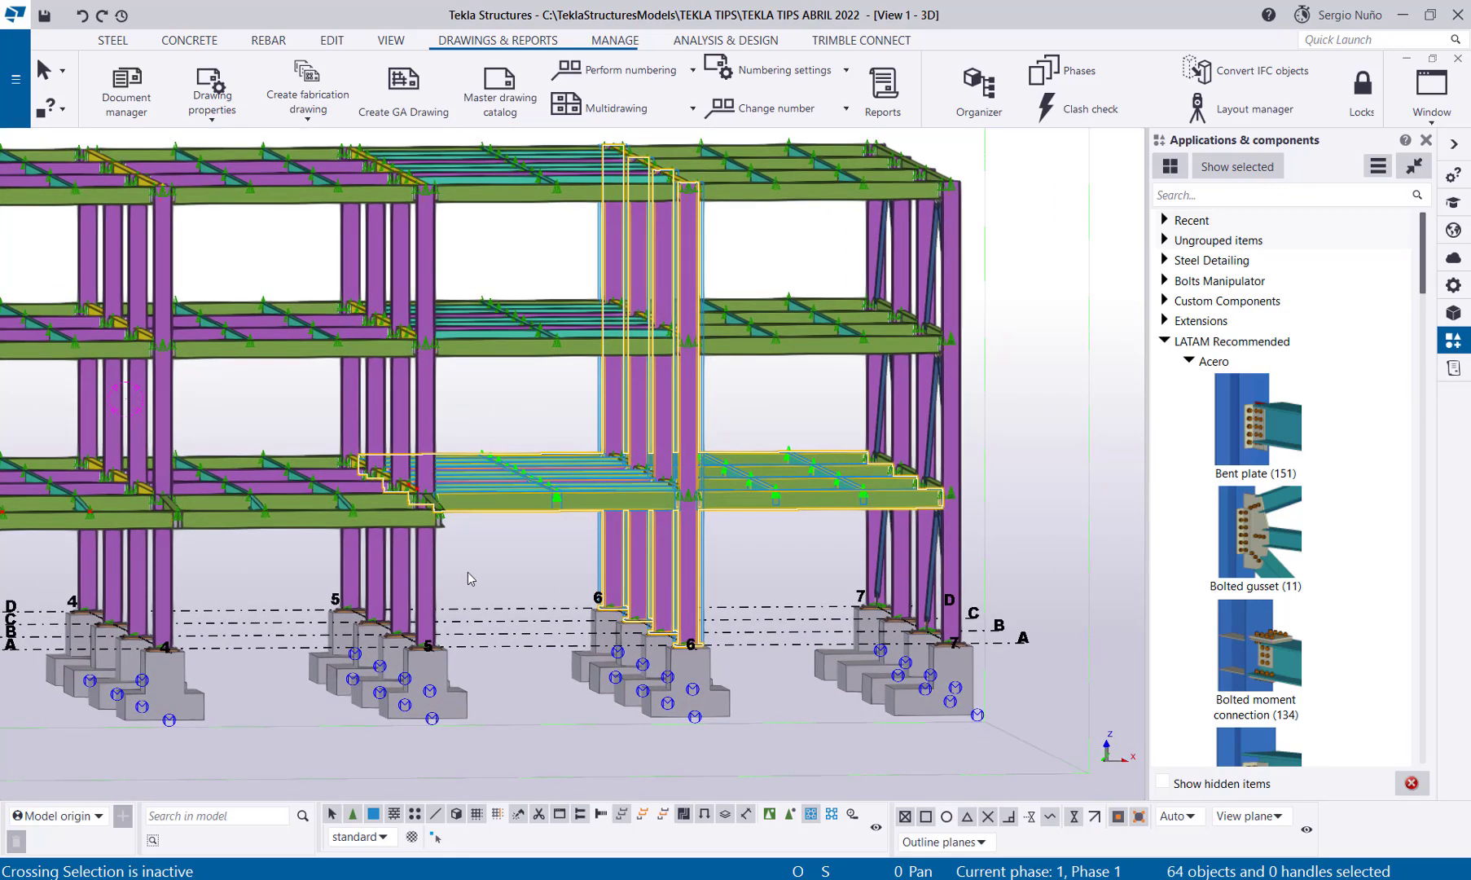
pyautogui.keyDown('shift'); pyautogui.moveTo(468, 572); pyautogui.dragTo(243, 557); pyautogui.keyUp('shift')
pyautogui.scroll(-2, 322, 563)
pyautogui.keyDown('ctrl'); pyautogui.moveTo(377, 537); pyautogui.dragTo(473, 574, button='middle'); pyautogui.keyUp('ctrl')
pyautogui.scroll(3, 483, 569)
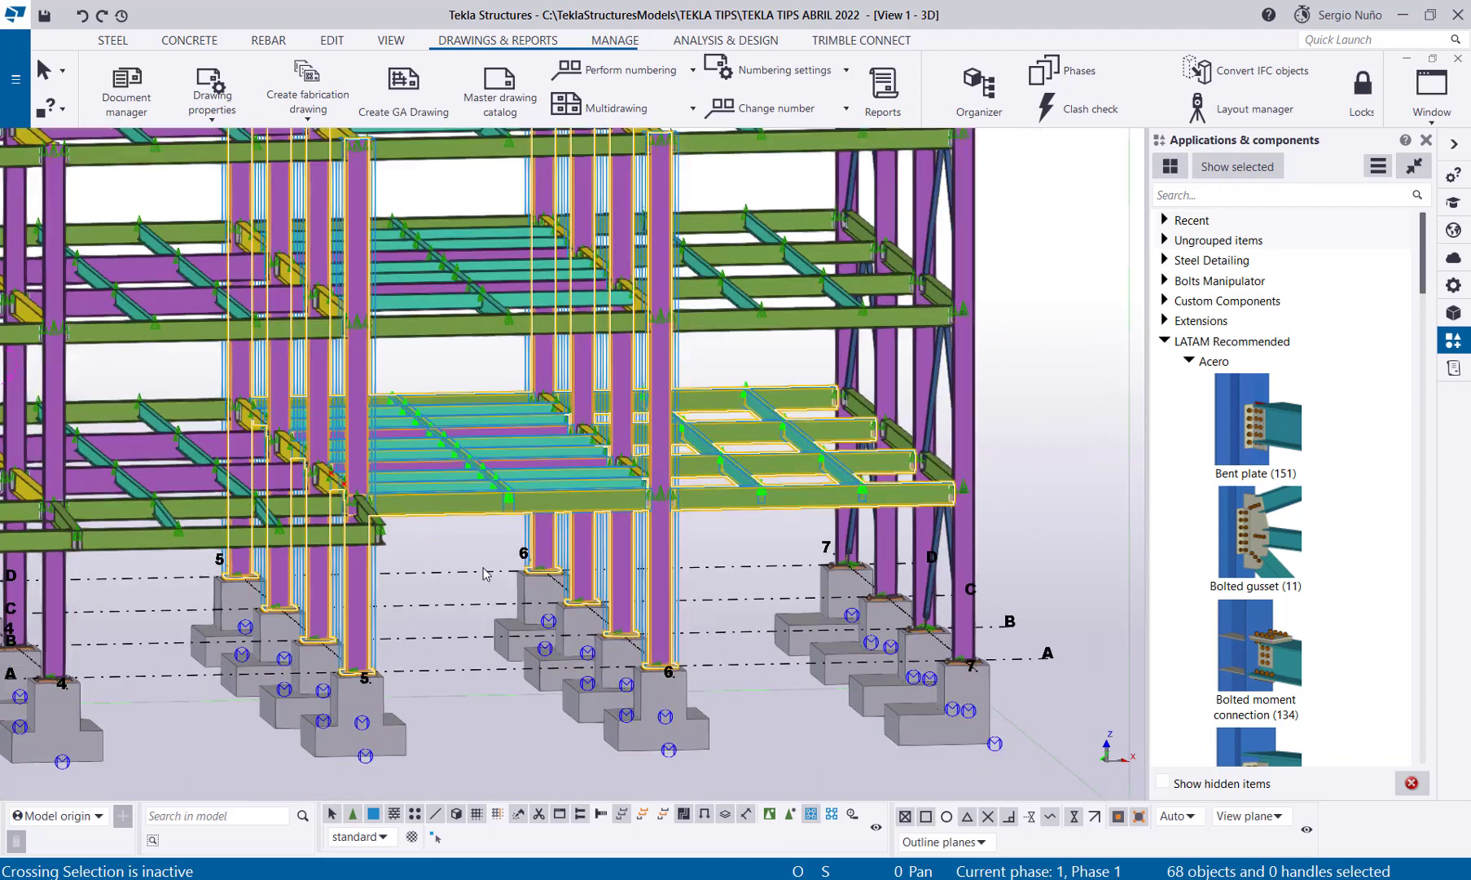
pyautogui.scroll(2, 486, 508)
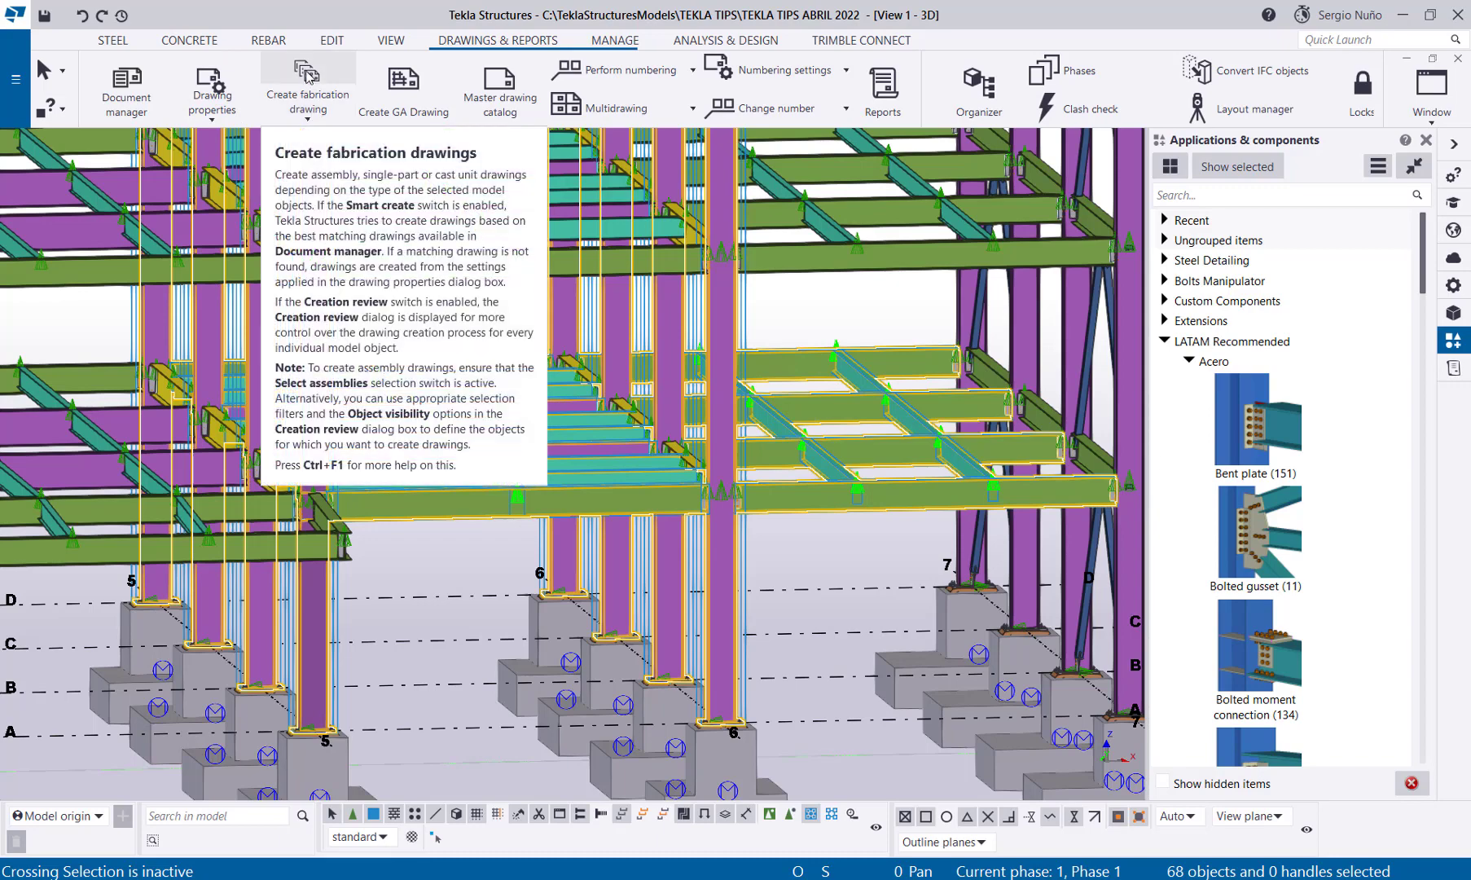
# Step: Start fabrication drawing creation for the selected members and move the Creation review dialog clear of the highlighted beams
pyautogui.click(310, 119)
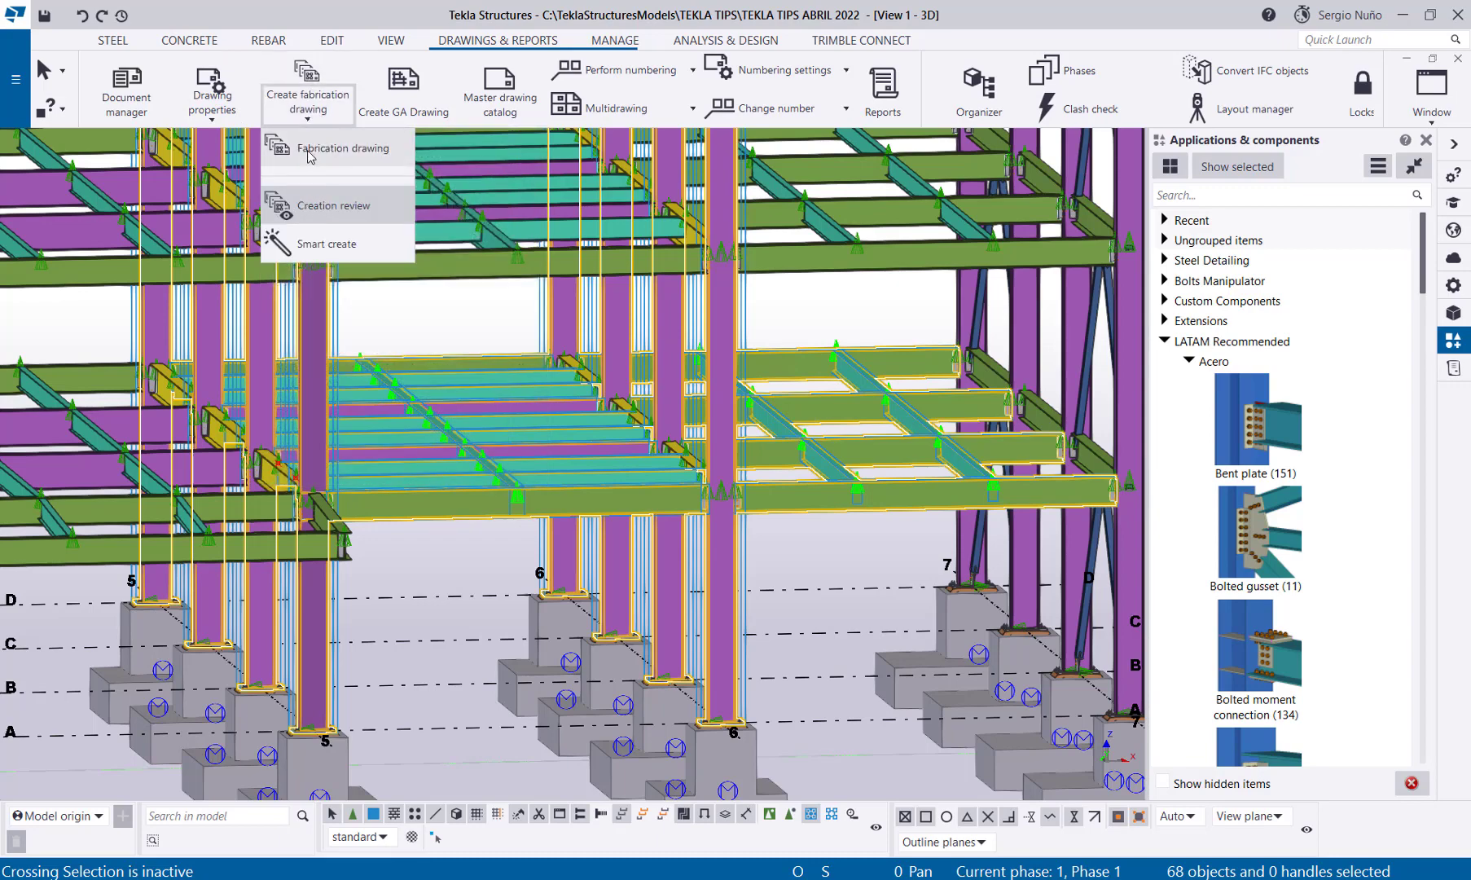
pyautogui.click(334, 205)
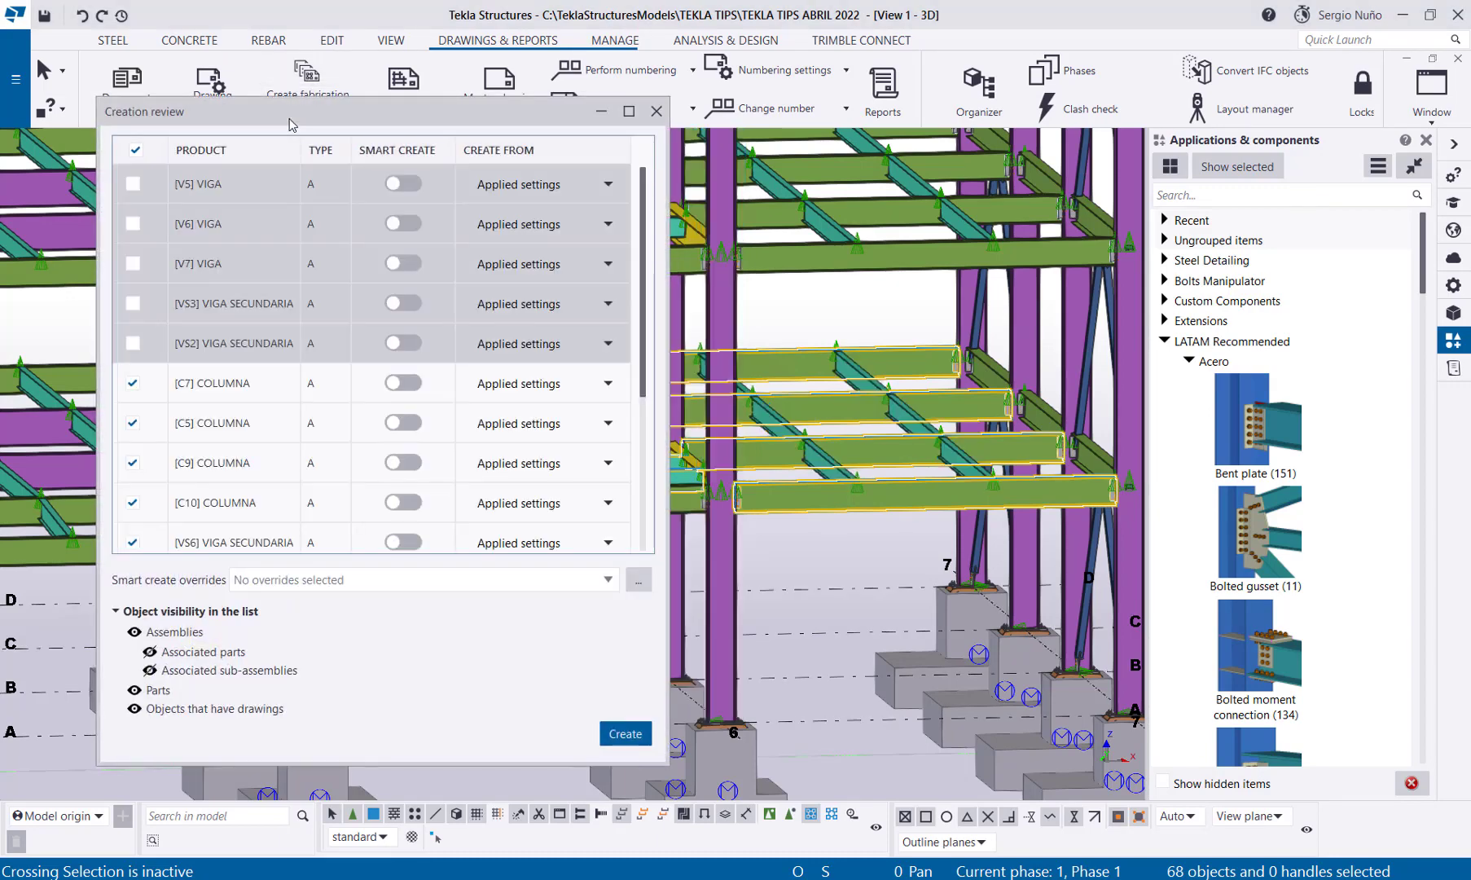
pyautogui.moveTo(300, 122); pyautogui.dragTo(702, 90)
# Step: Review the product list and highlight the C7 COLUMNA assemblies in the model
pyautogui.scroll(-2, 896, 244)
pyautogui.scroll(2, 896, 268)
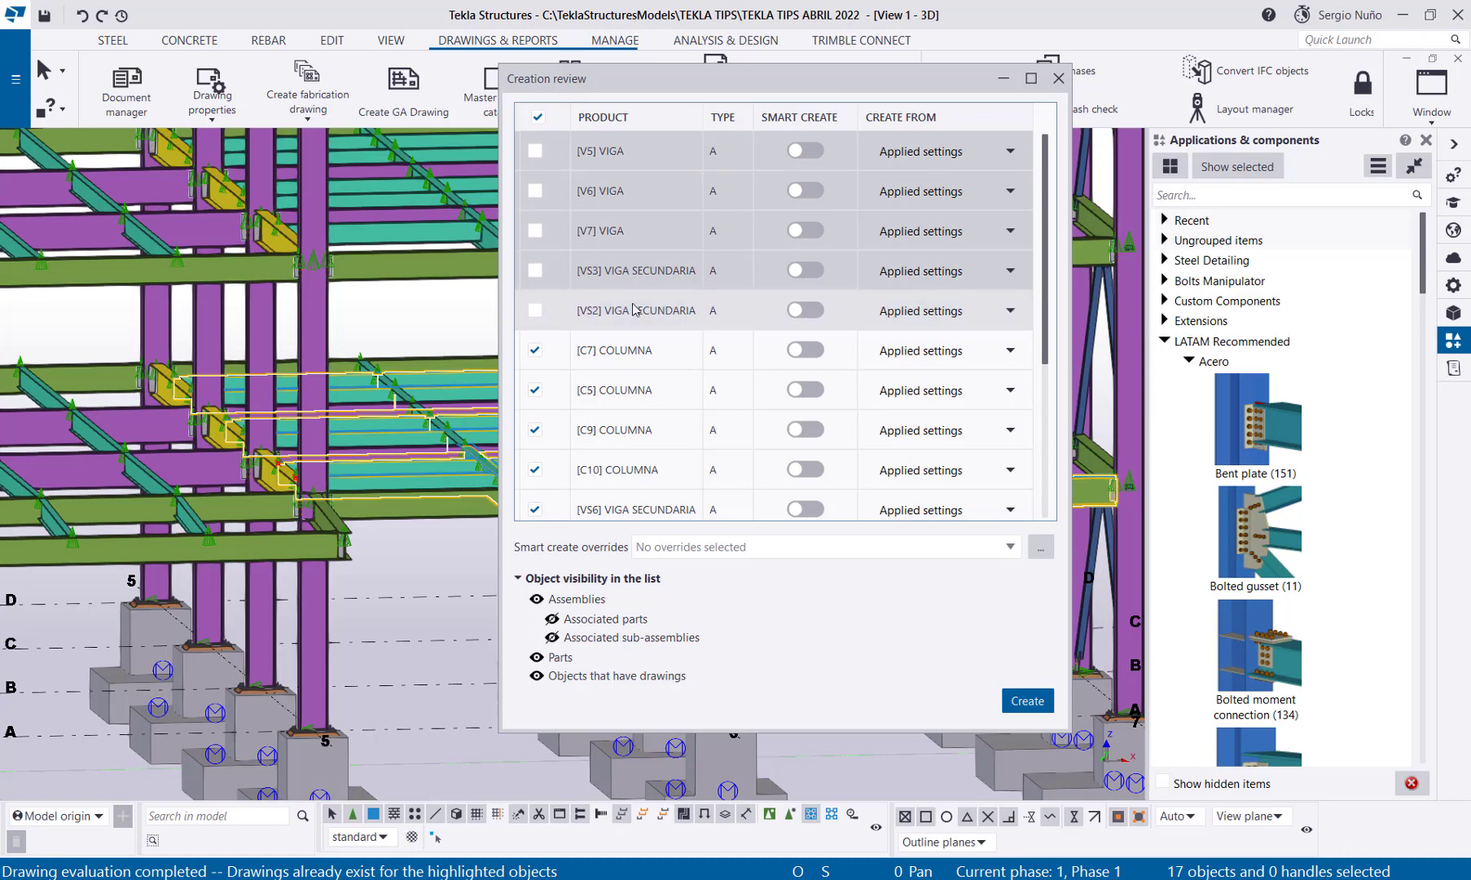
pyautogui.scroll(-1, 601, 346)
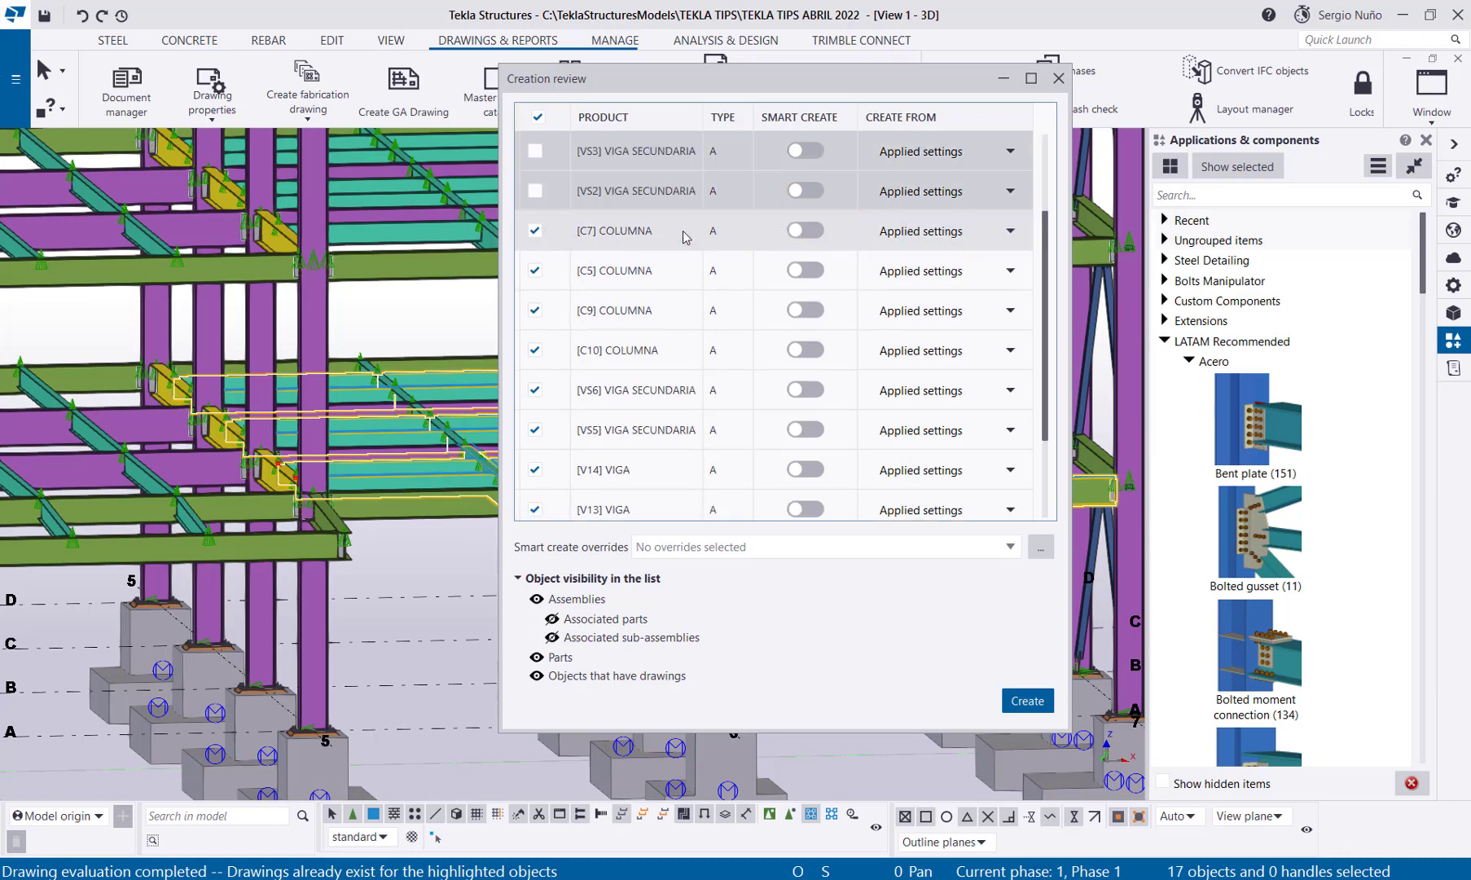
pyautogui.click(624, 236)
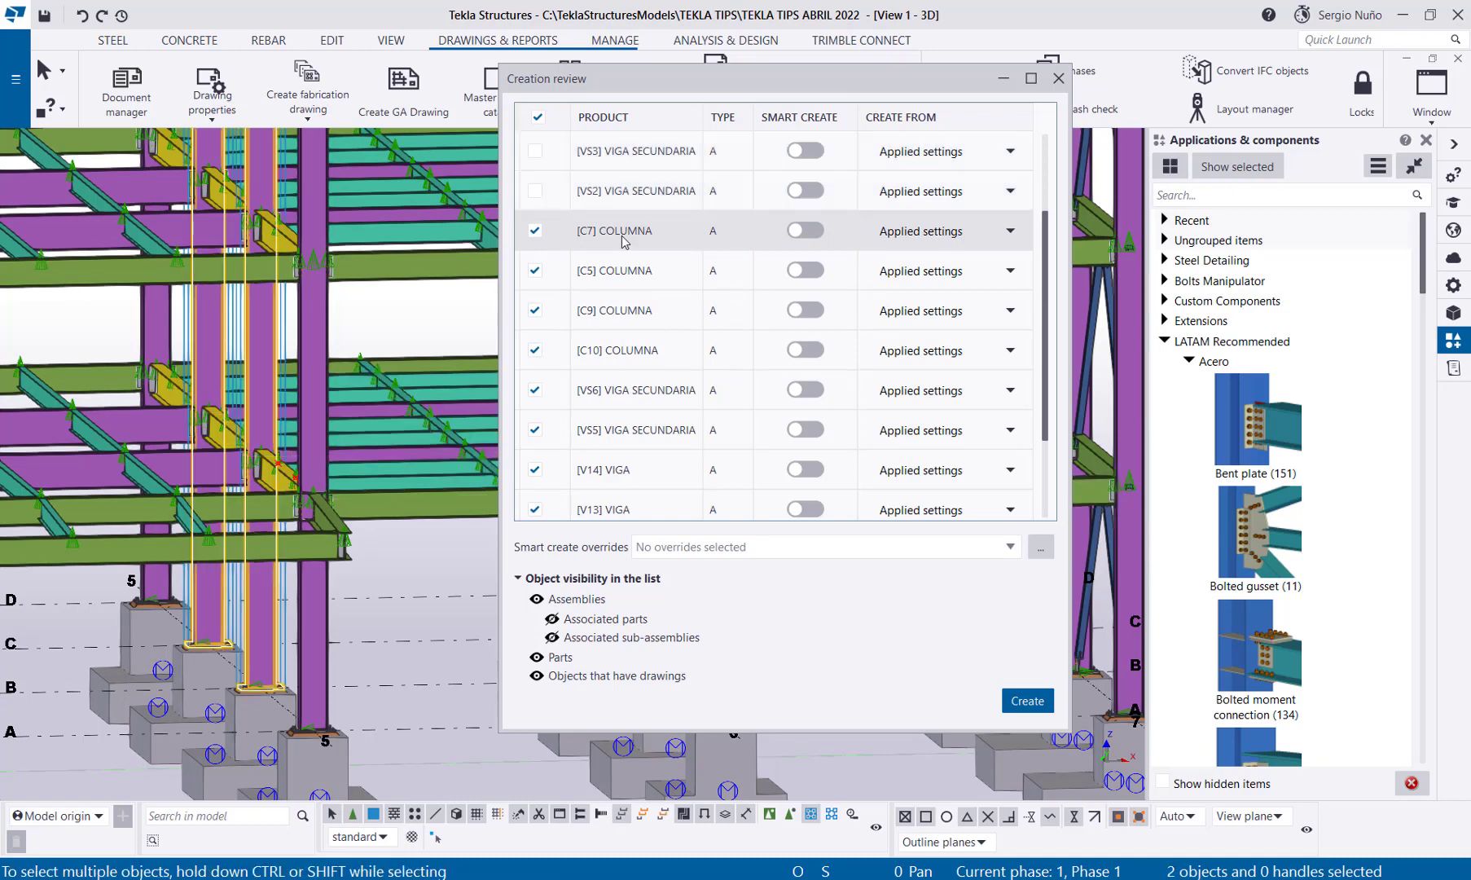
# Step: Select the column products C7 through C10 and set their drawings to be created from +COLUMNA
pyautogui.keyDown('shift'); pyautogui.click(627, 363); pyautogui.keyUp('shift')
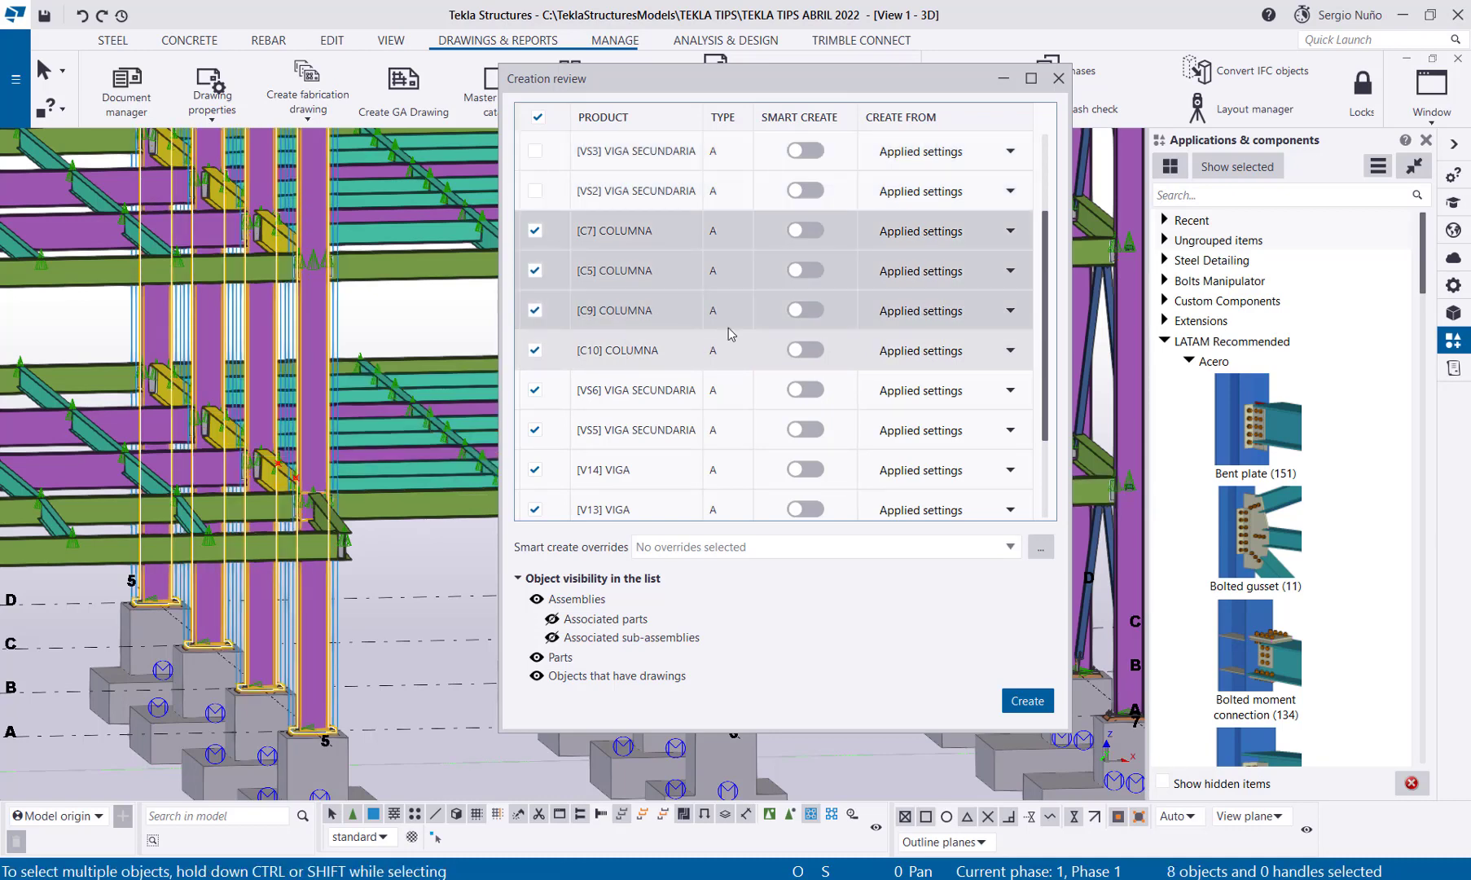
pyautogui.click(984, 232)
pyautogui.click(927, 333)
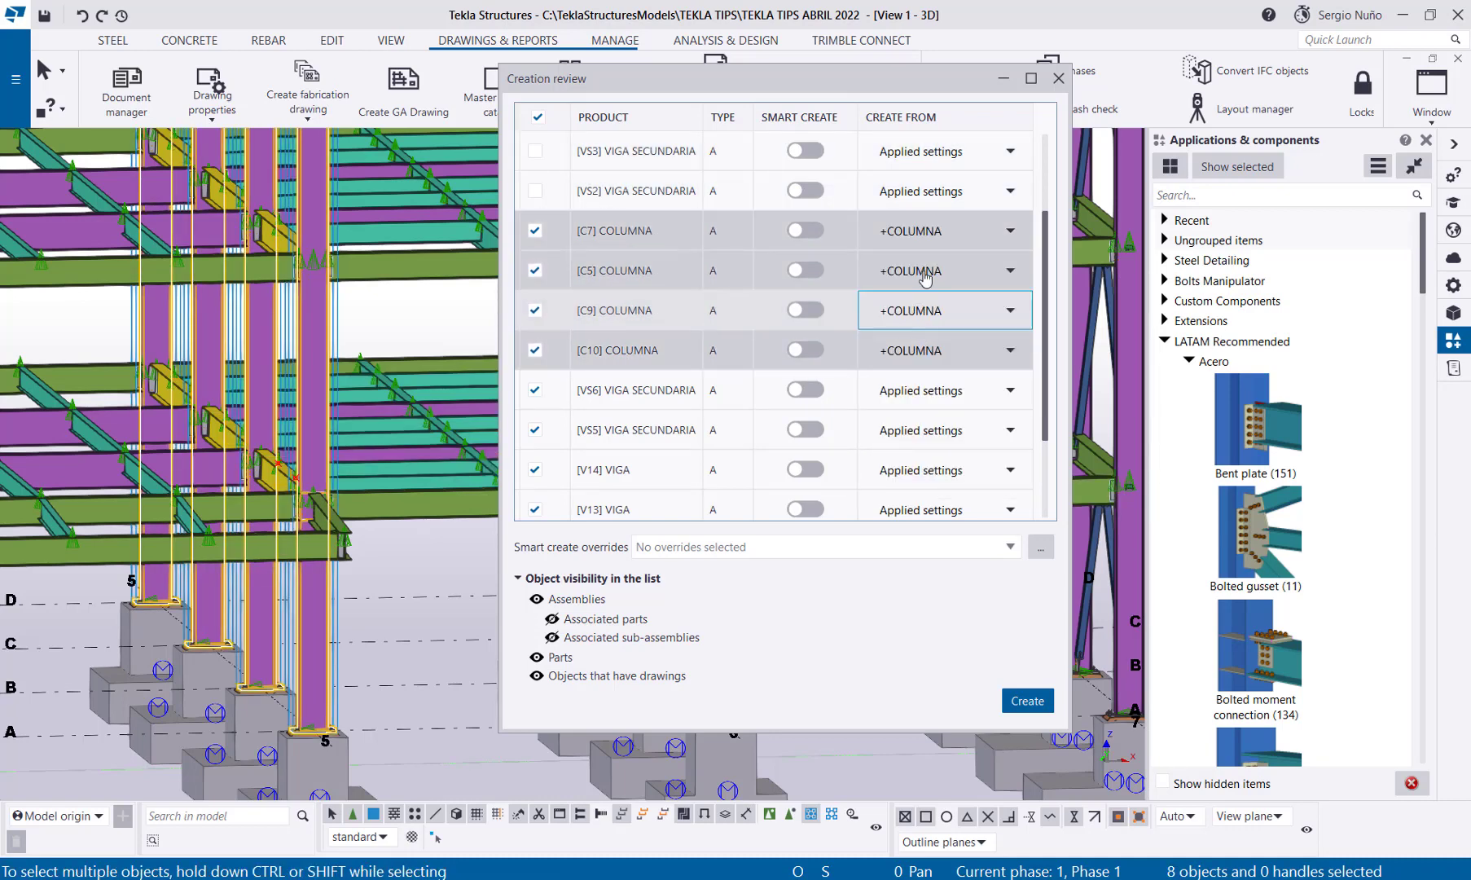
# Step: Select the beam products from VS6 through VS1 and set their drawings to be created from +VIGA
pyautogui.click(649, 391)
pyautogui.scroll(-3, 649, 391)
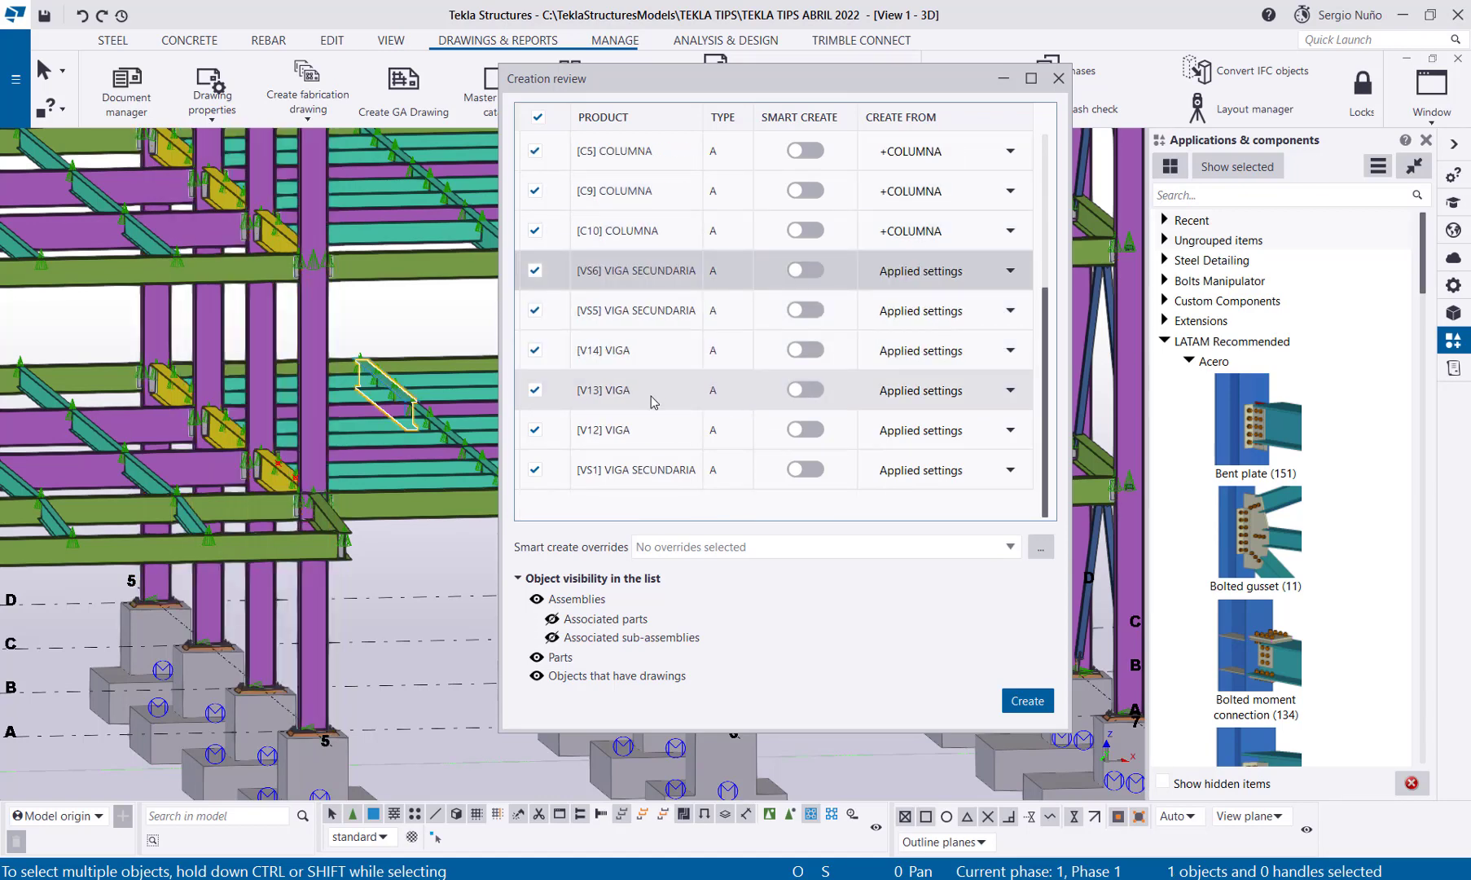
pyautogui.keyDown('shift'); pyautogui.click(636, 470); pyautogui.keyUp('shift')
pyautogui.click(960, 270)
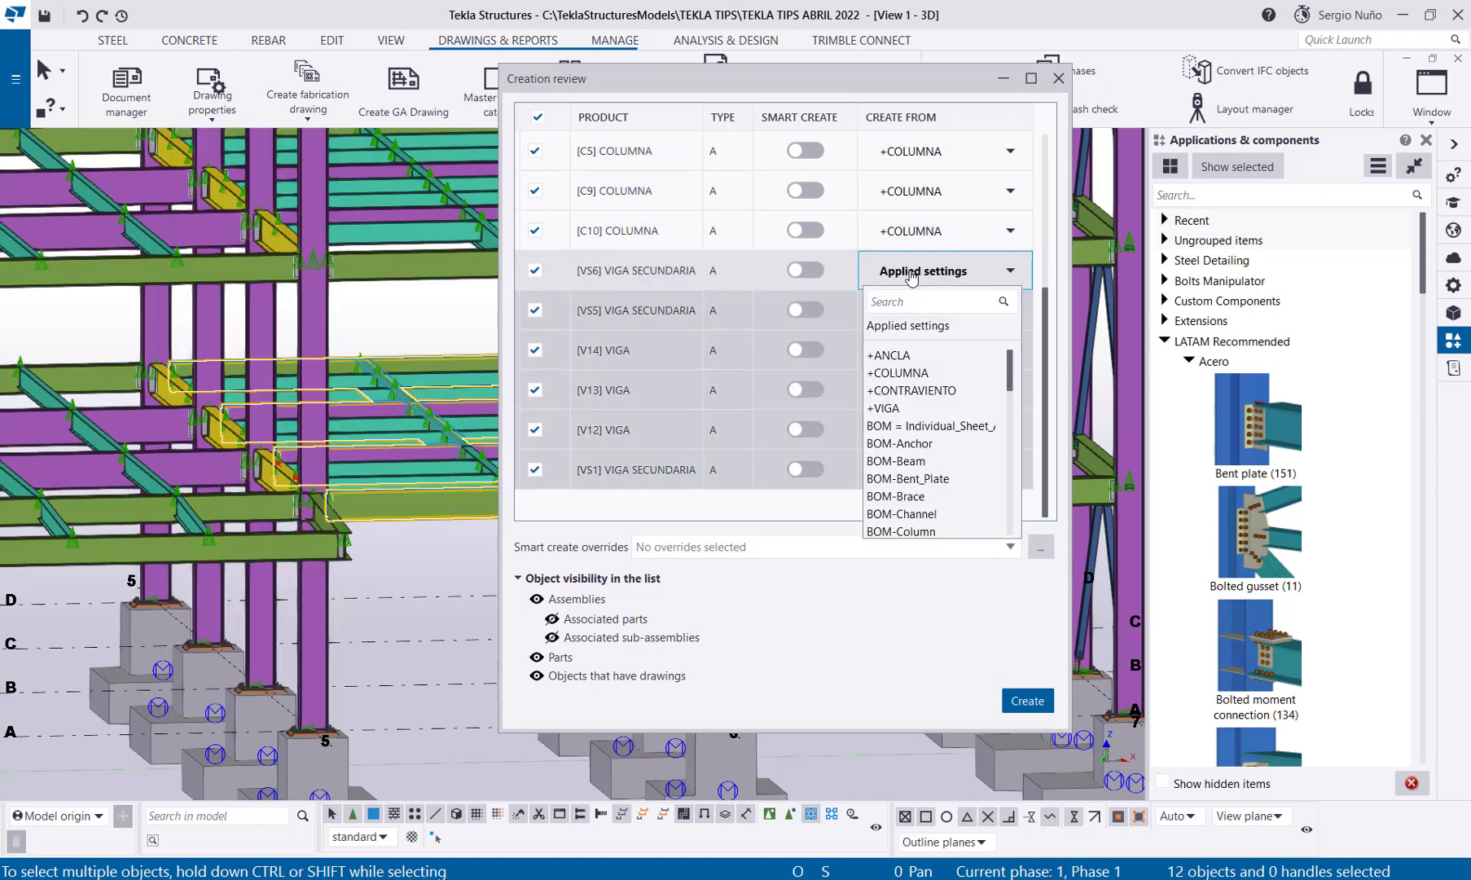
pyautogui.click(887, 407)
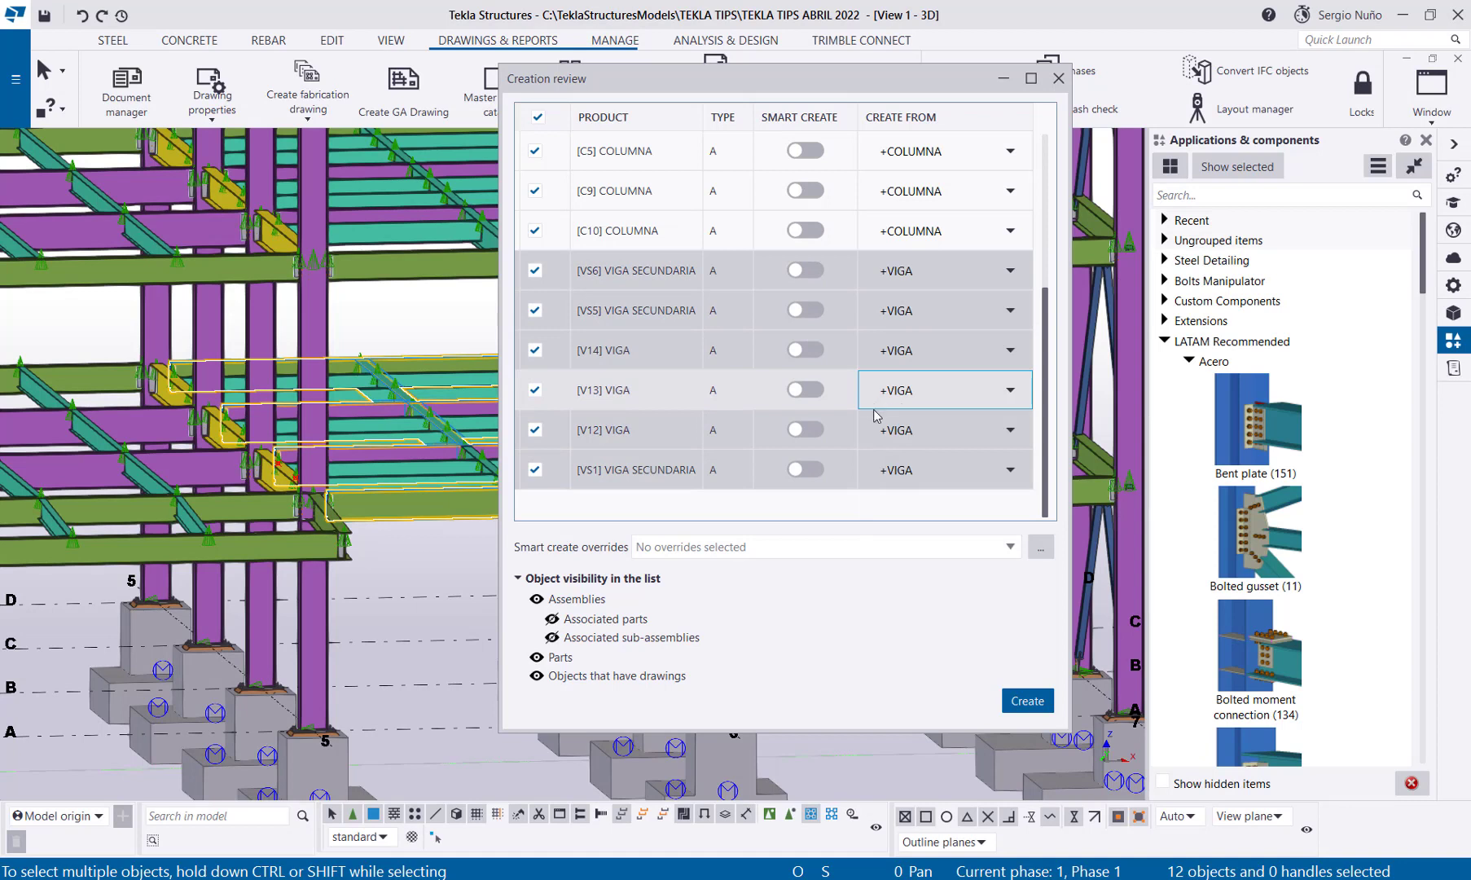
# Step: Show the associated parts in the product list, look through the single-part rows, and hide them again
pyautogui.click(551, 619)
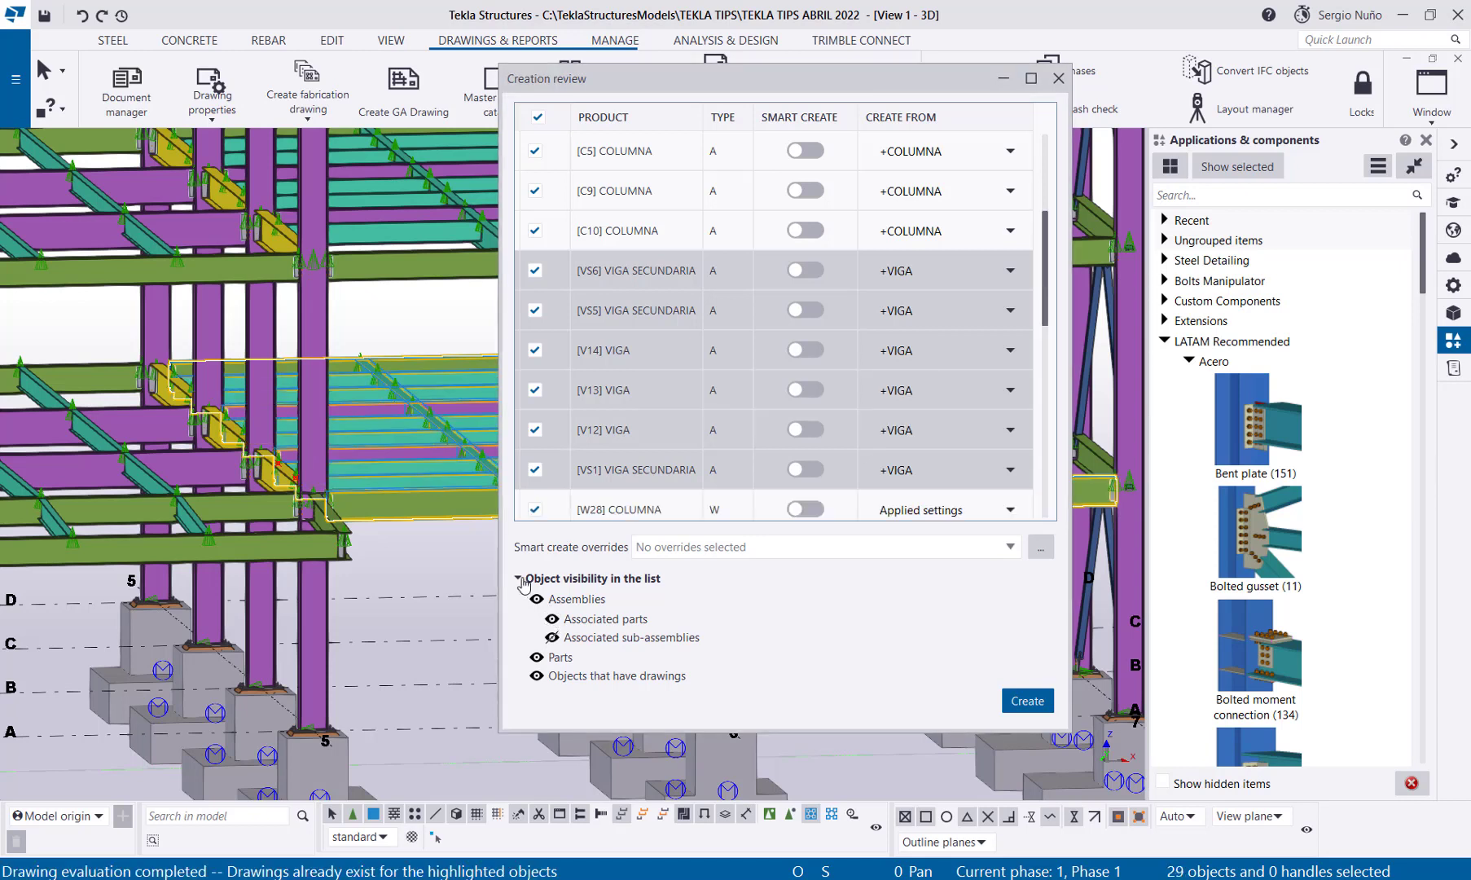
pyautogui.moveTo(1038, 266); pyautogui.dragTo(1057, 508)
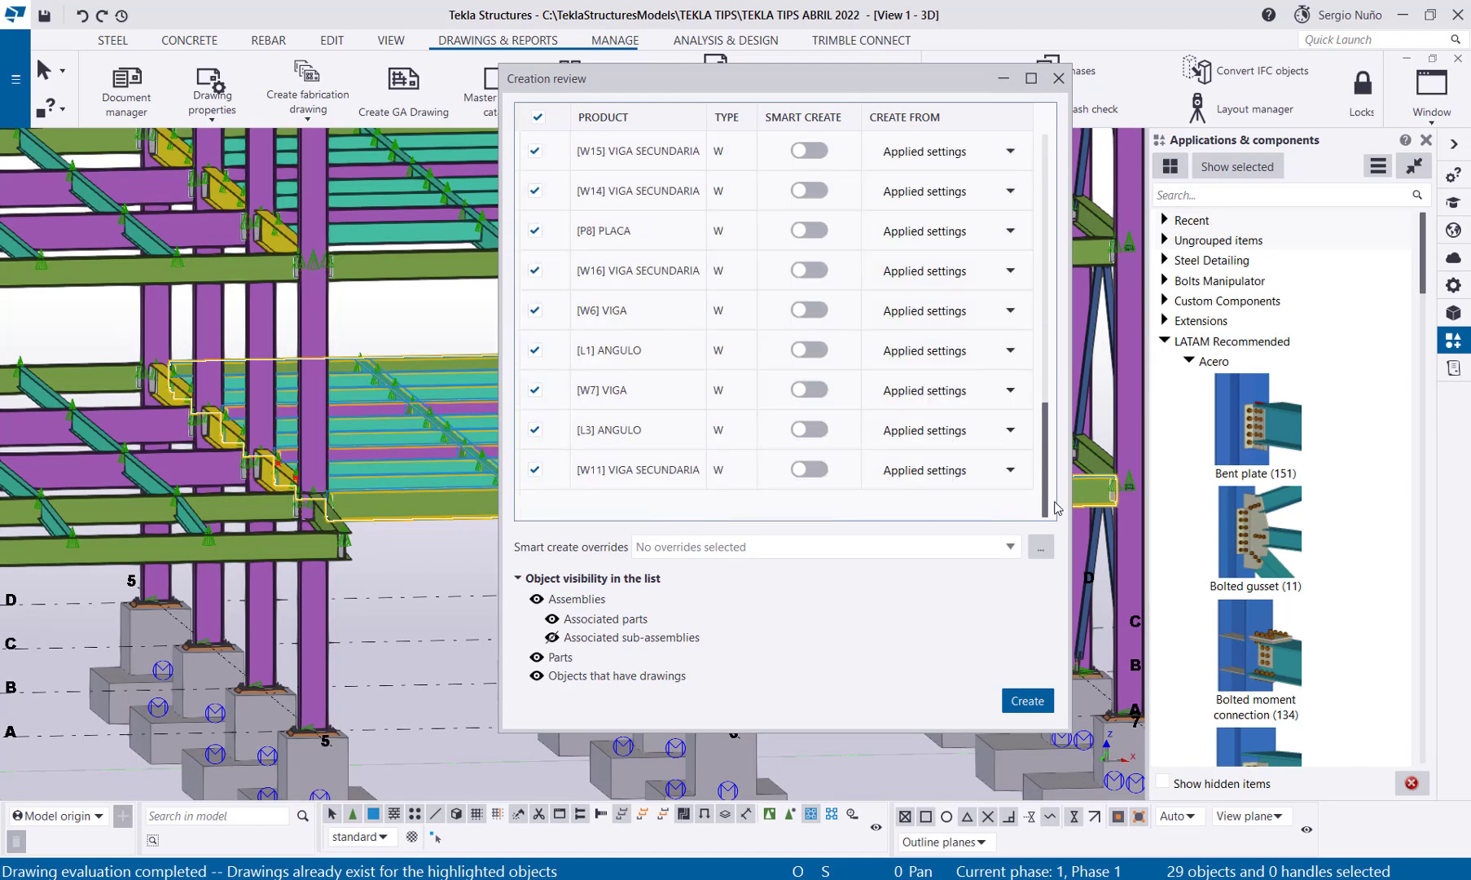
pyautogui.click(552, 619)
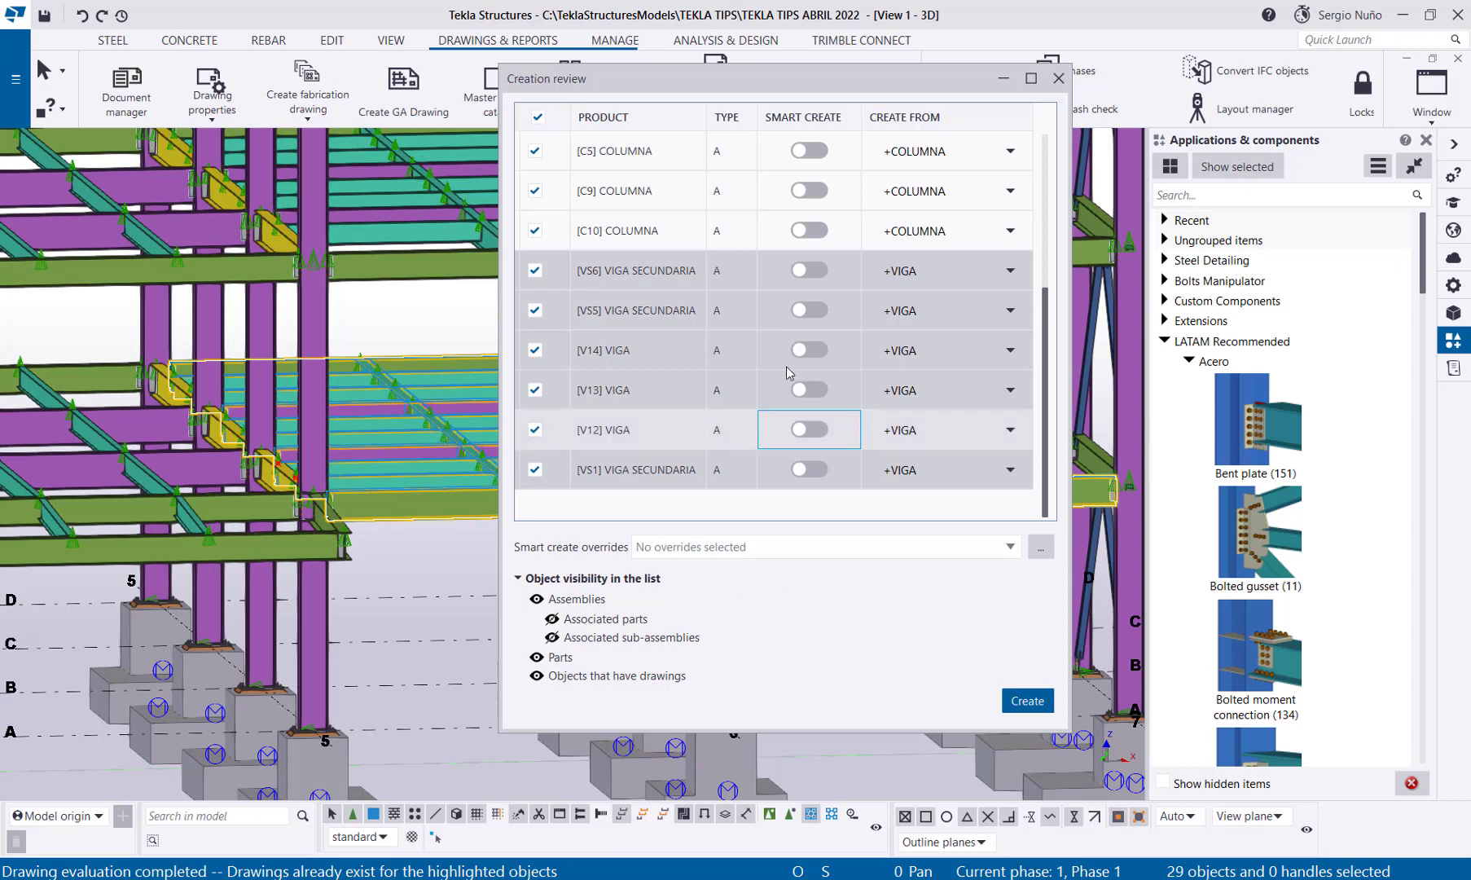
# Step: Create the fabrication drawings for all checked assemblies in the Creation review list
pyautogui.moveTo(1046, 318); pyautogui.dragTo(1043, 393)
pyautogui.click(1018, 699)
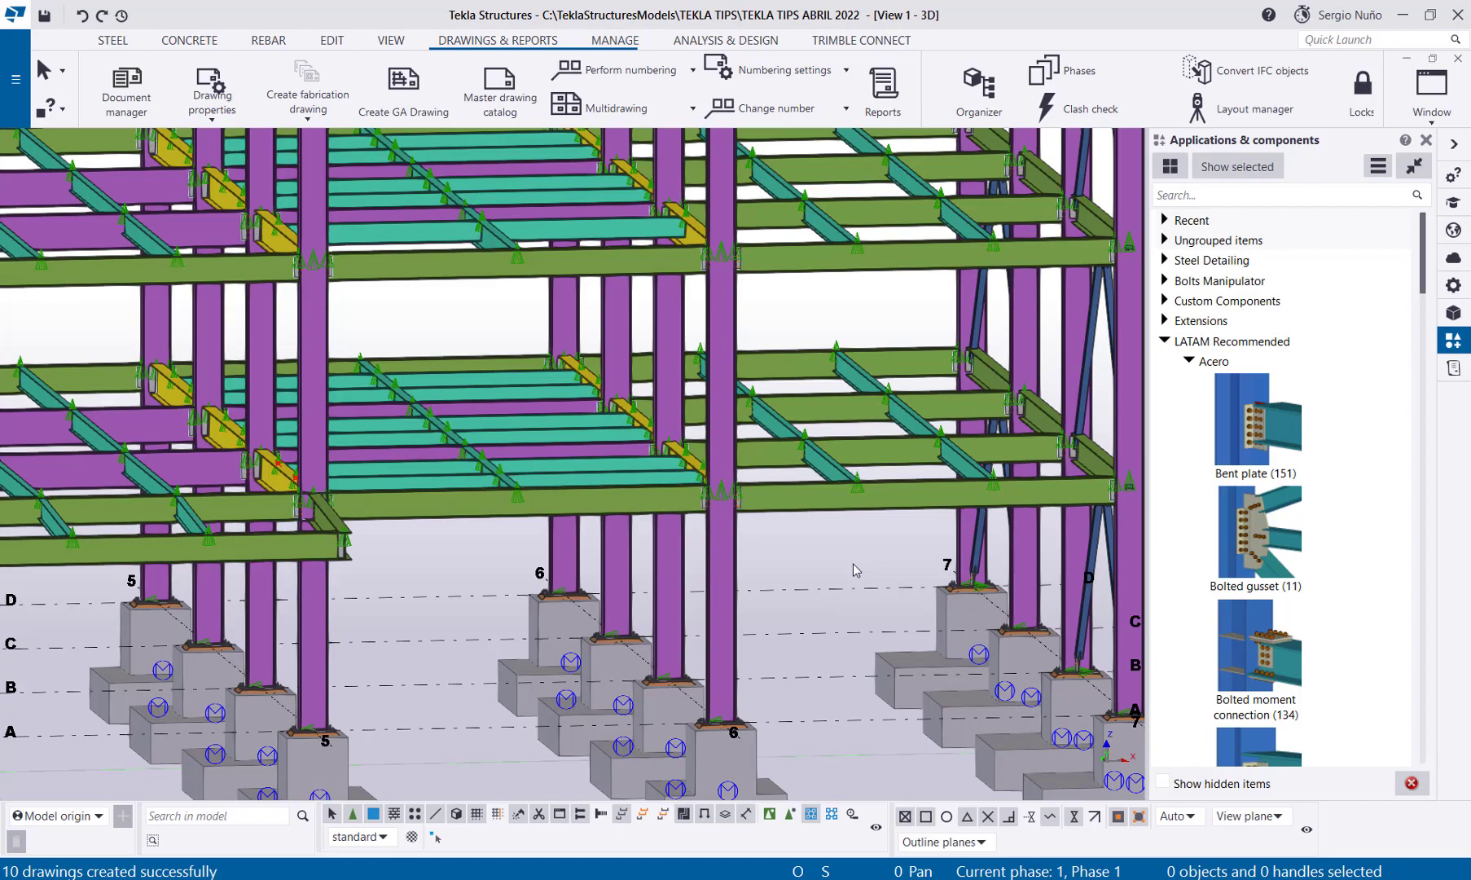
# Step: Look over the frame from grid 7 to the braces on grid line 1, and check the fabrication drawing creation options
pyautogui.moveTo(572, 512); pyautogui.dragTo(417, 516, button='middle')
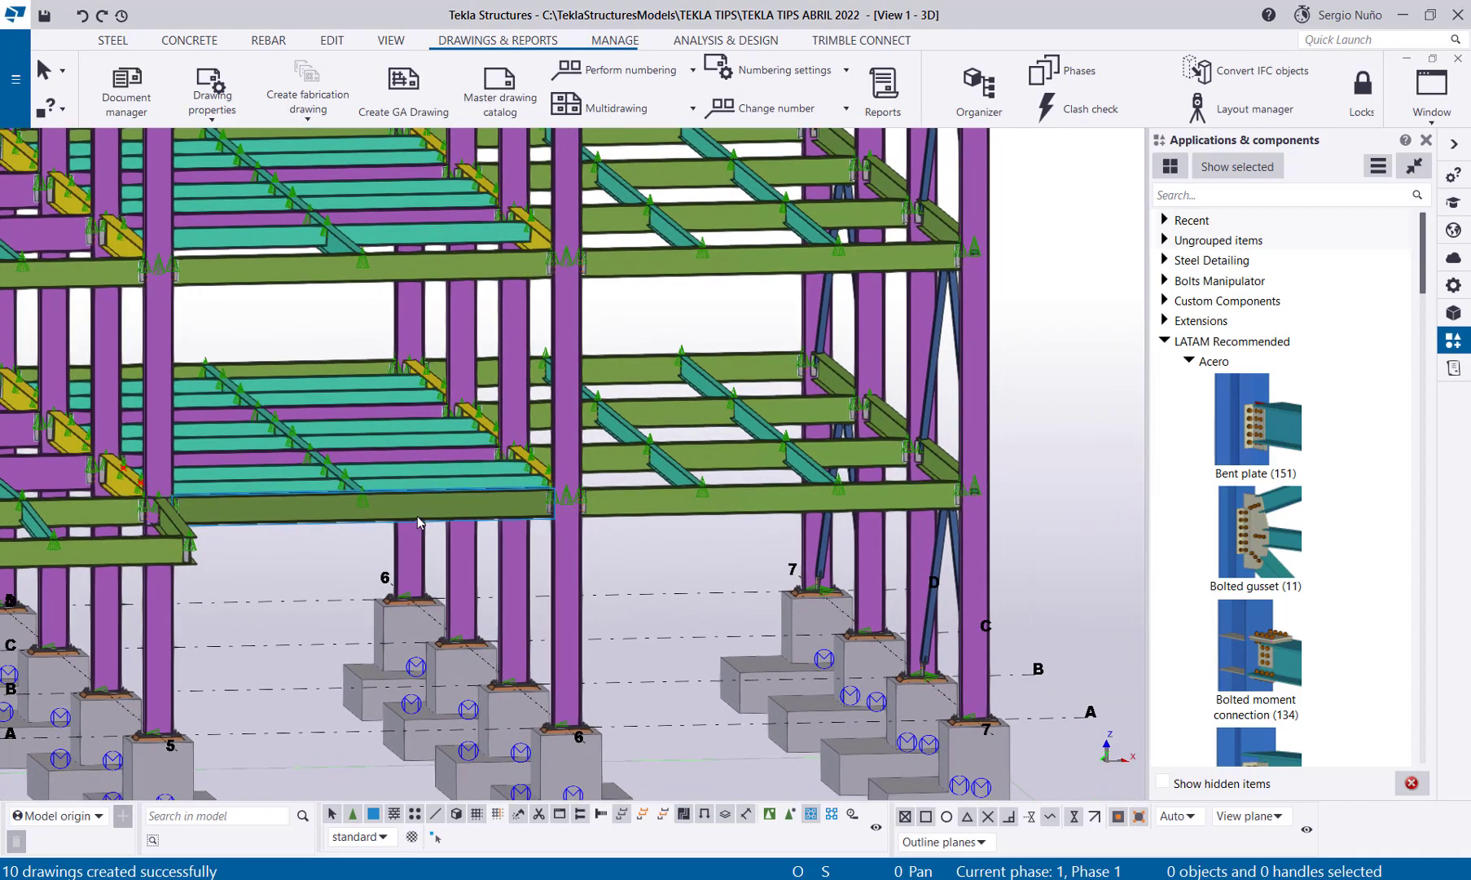
pyautogui.scroll(-3, 417, 516)
pyautogui.moveTo(321, 492); pyautogui.dragTo(367, 494, button='middle')
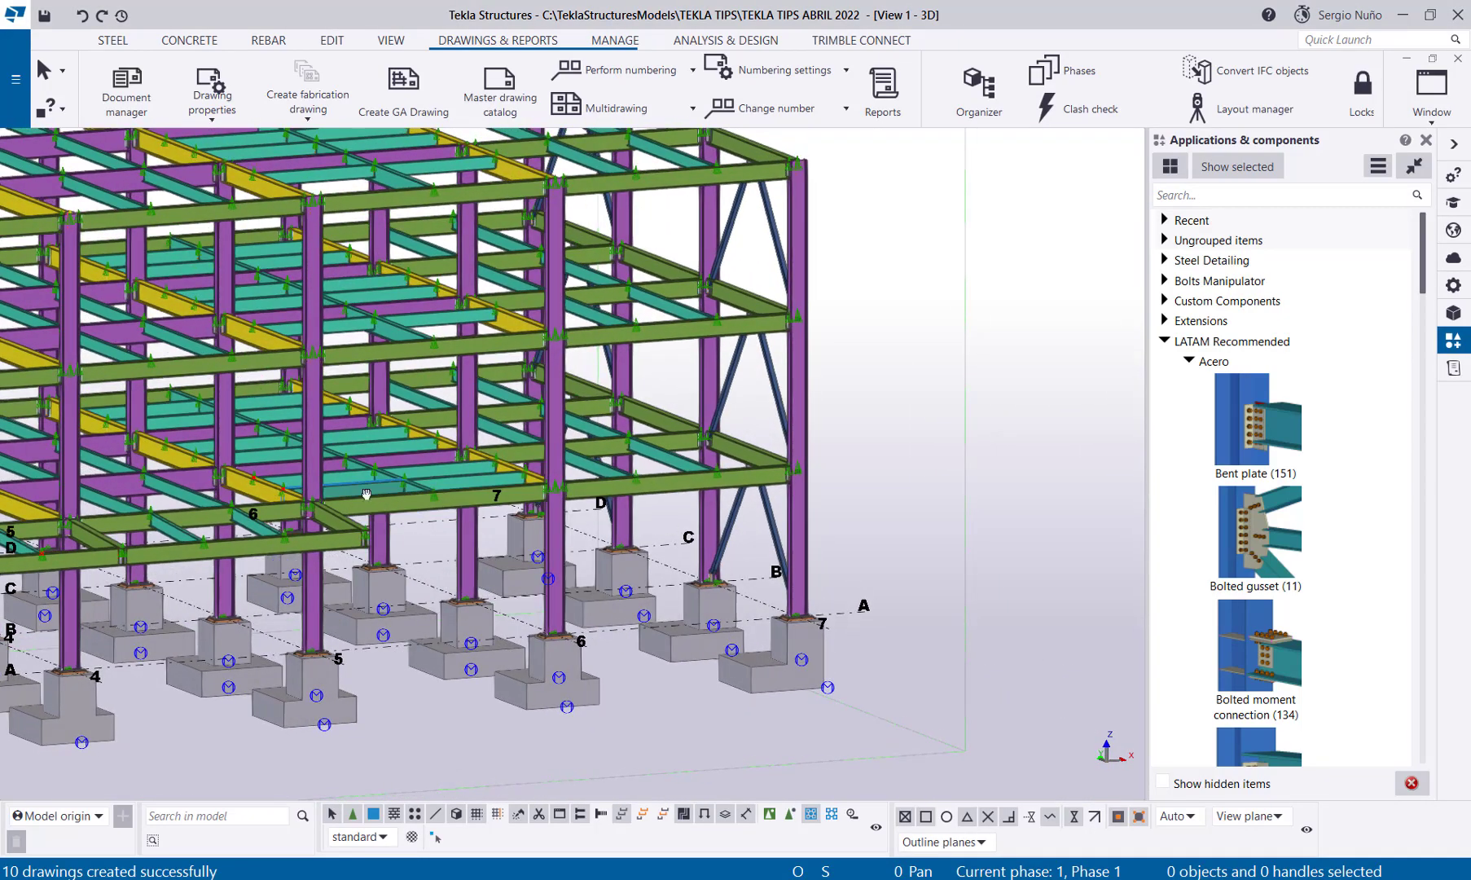
pyautogui.scroll(-5, 630, 461)
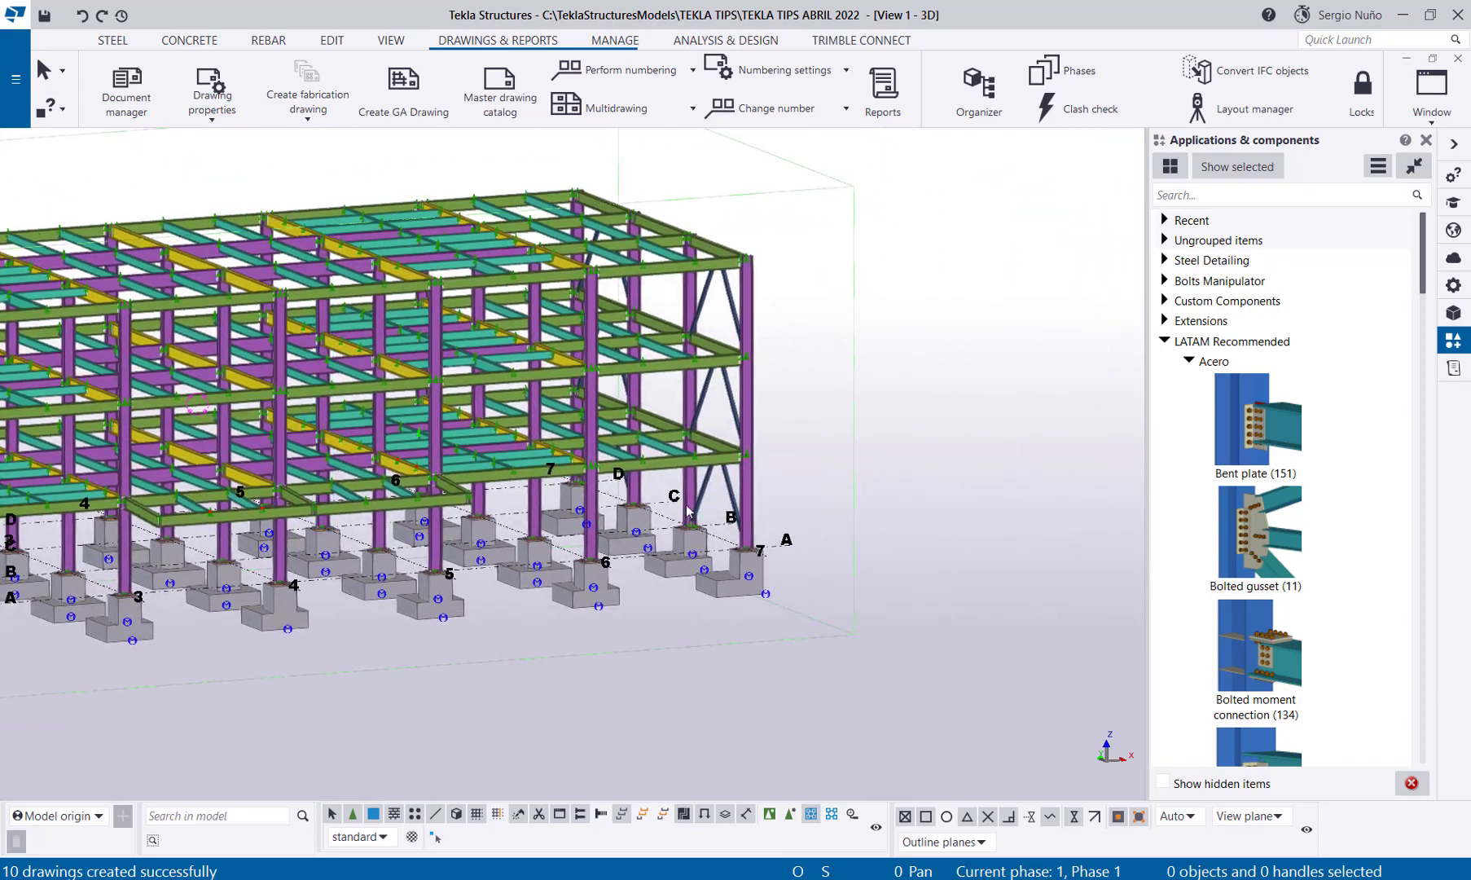
pyautogui.scroll(3, 688, 511)
pyautogui.press('Home')
pyautogui.scroll(1, 637, 471)
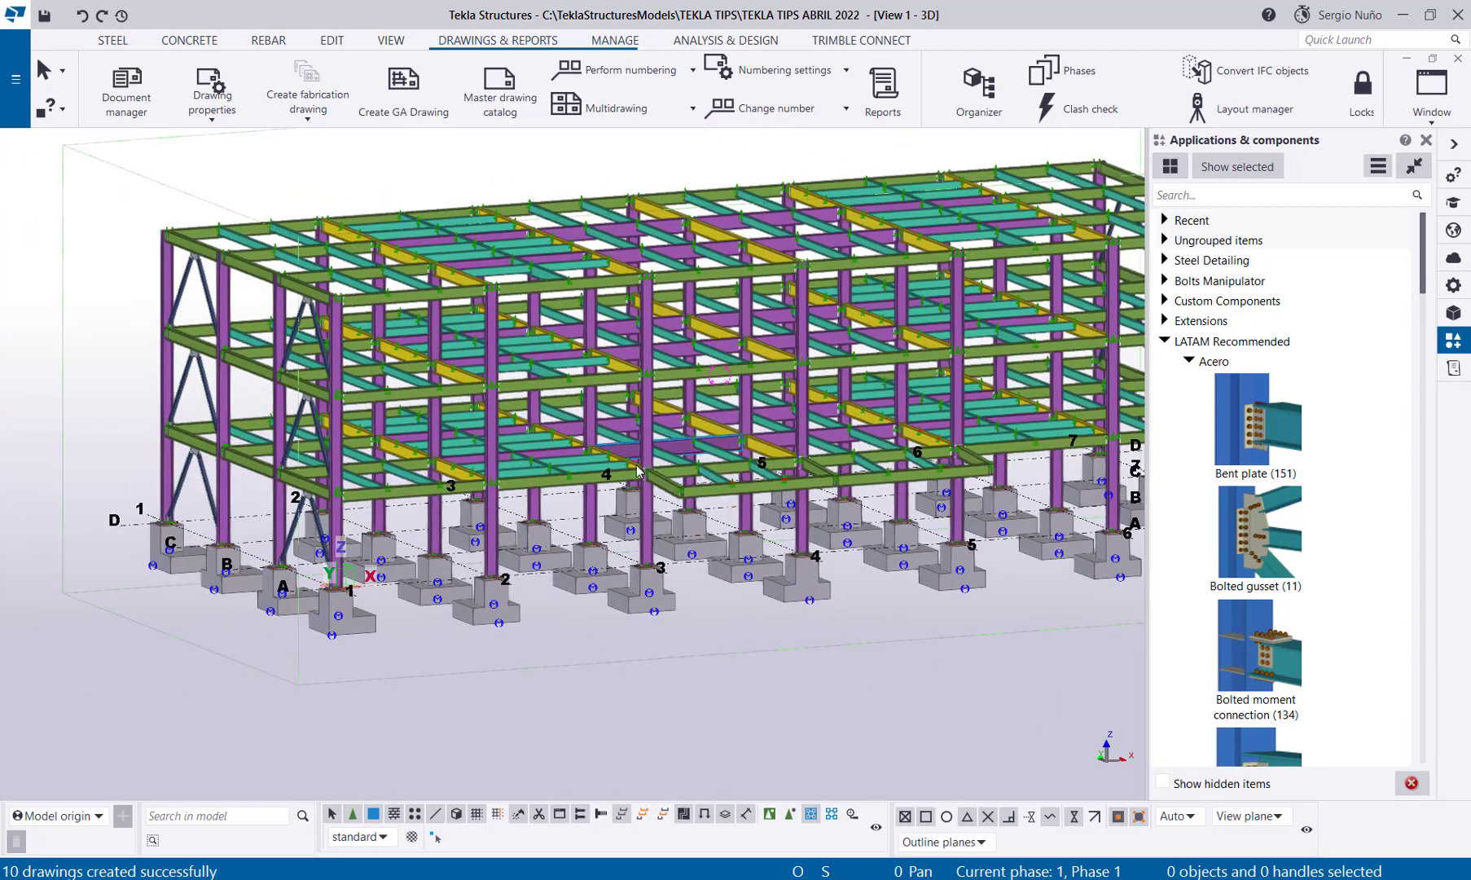
pyautogui.scroll(6, 296, 360)
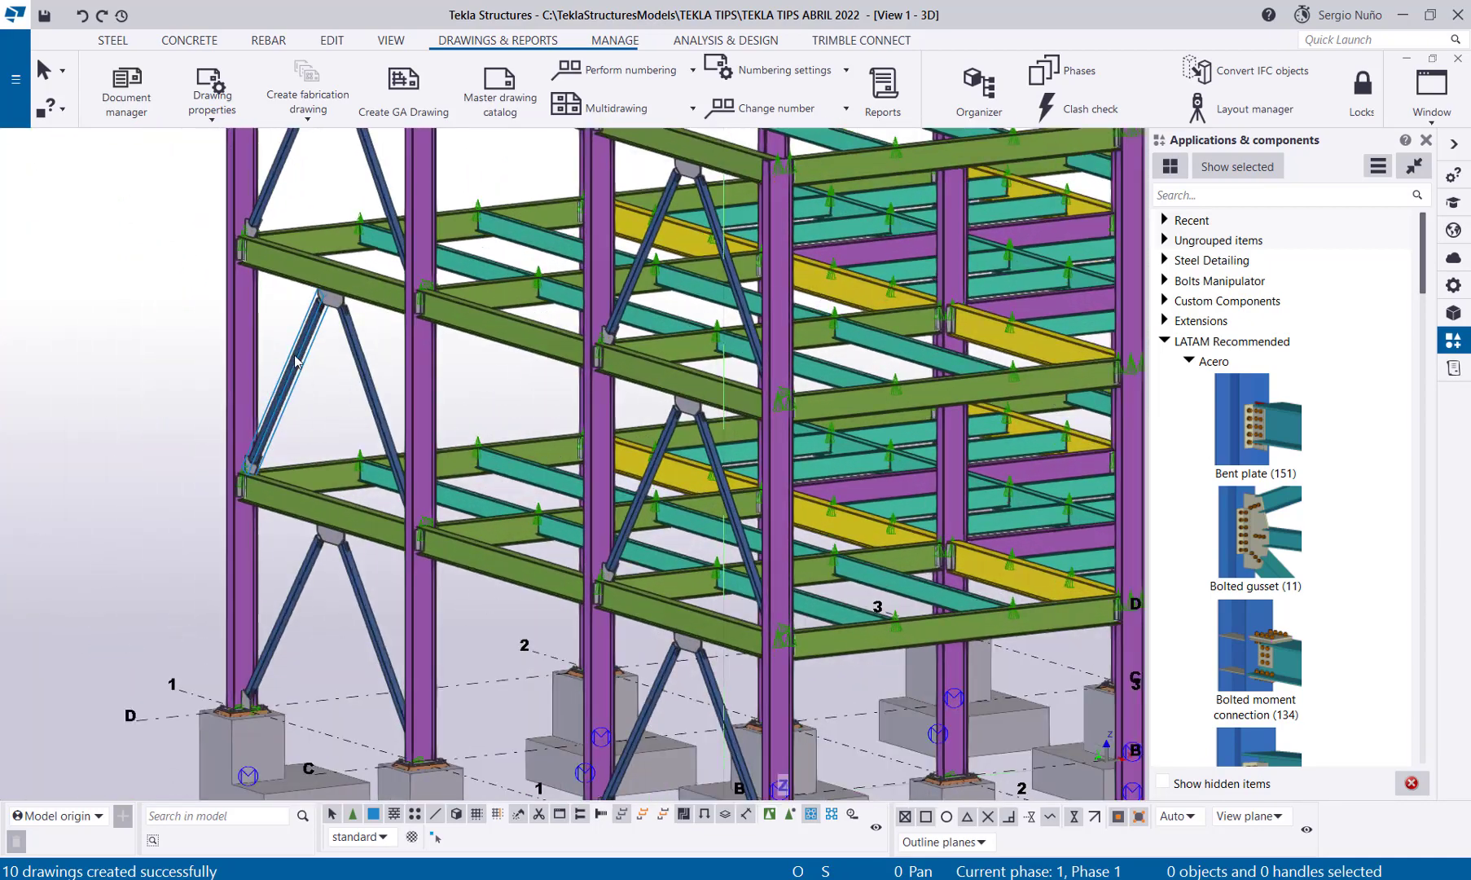
pyautogui.scroll(2, 296, 361)
pyautogui.click(307, 114)
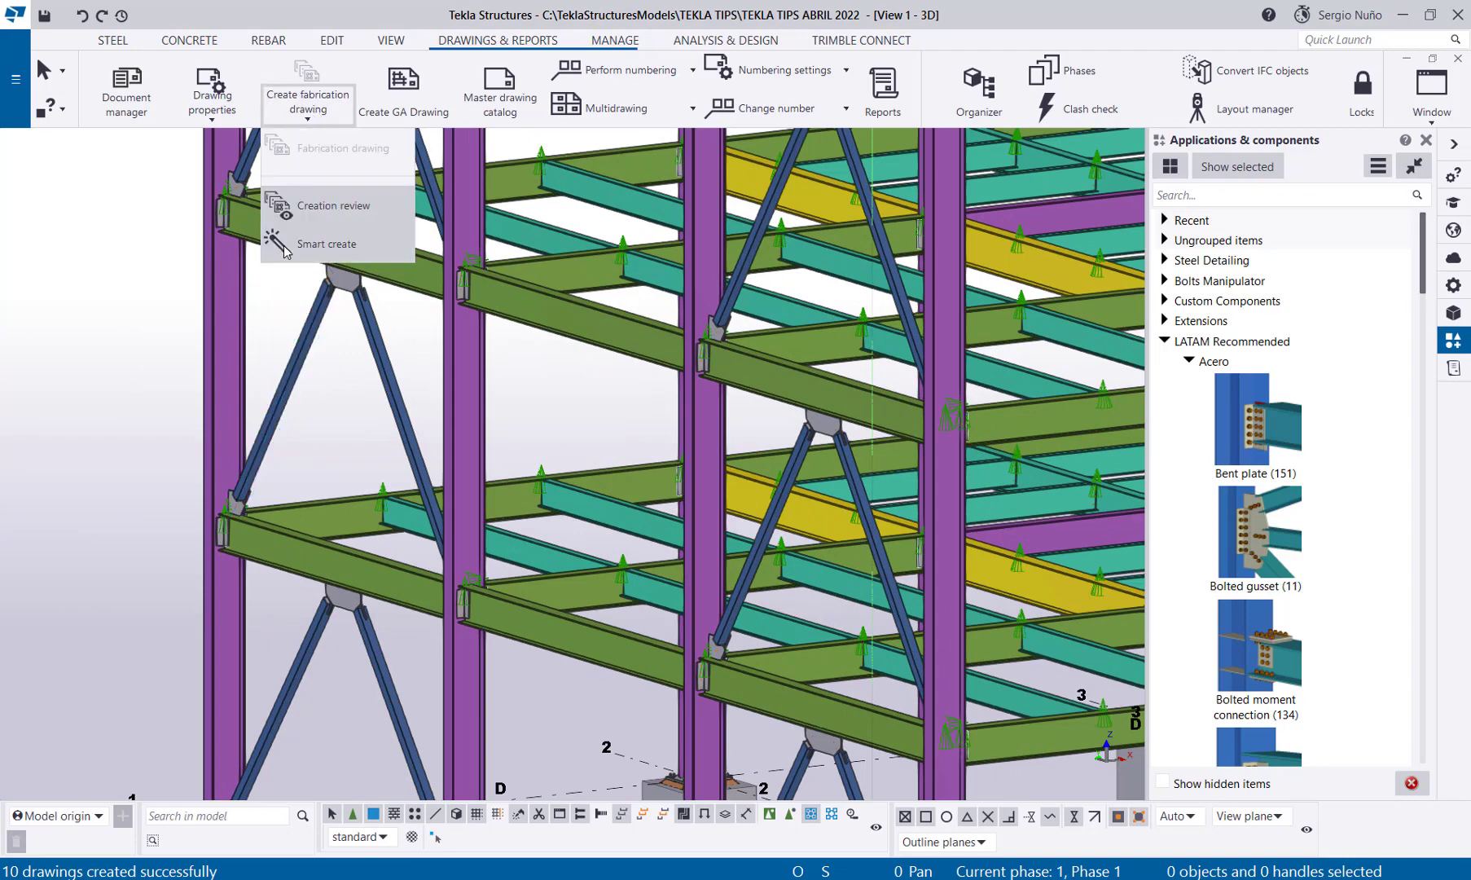
pyautogui.click(257, 318)
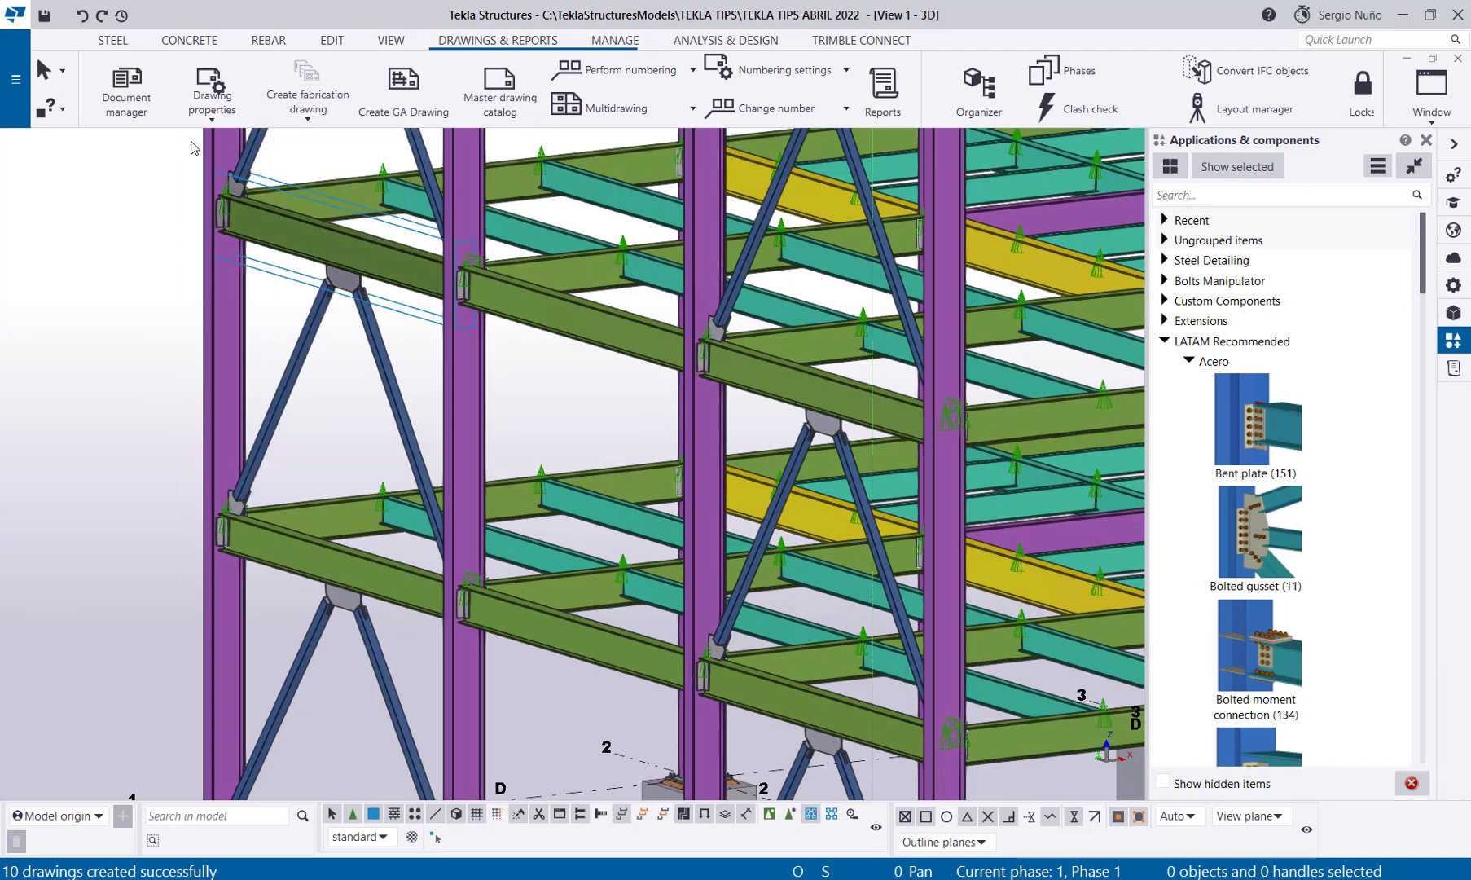
# Step: Open the CONTRAVIENTO CV2 assembly drawing from the Document manager and minimize the manager
pyautogui.click(126, 89)
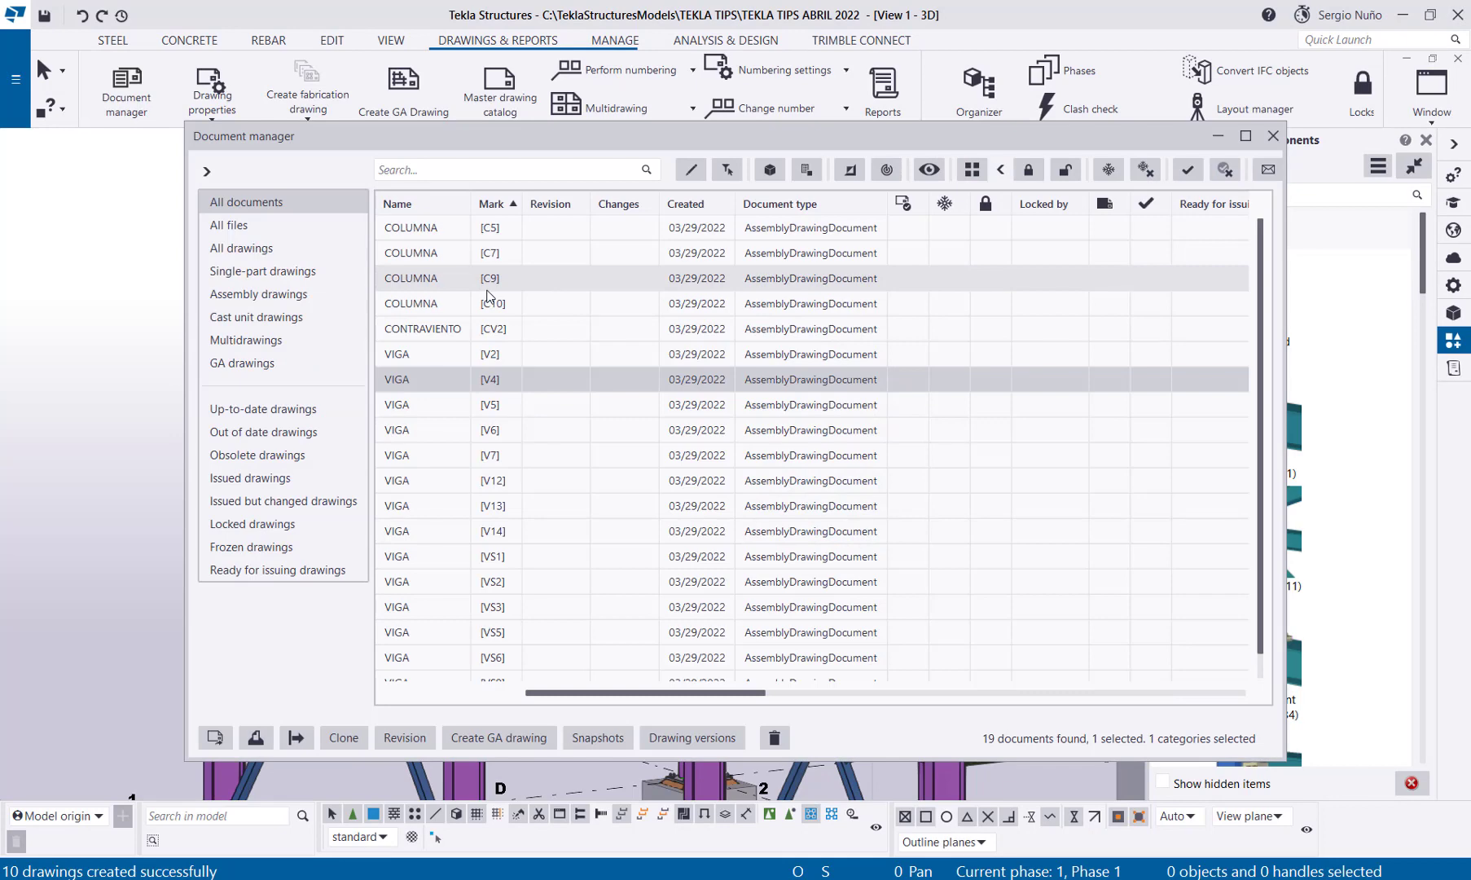
pyautogui.doubleClick(460, 334)
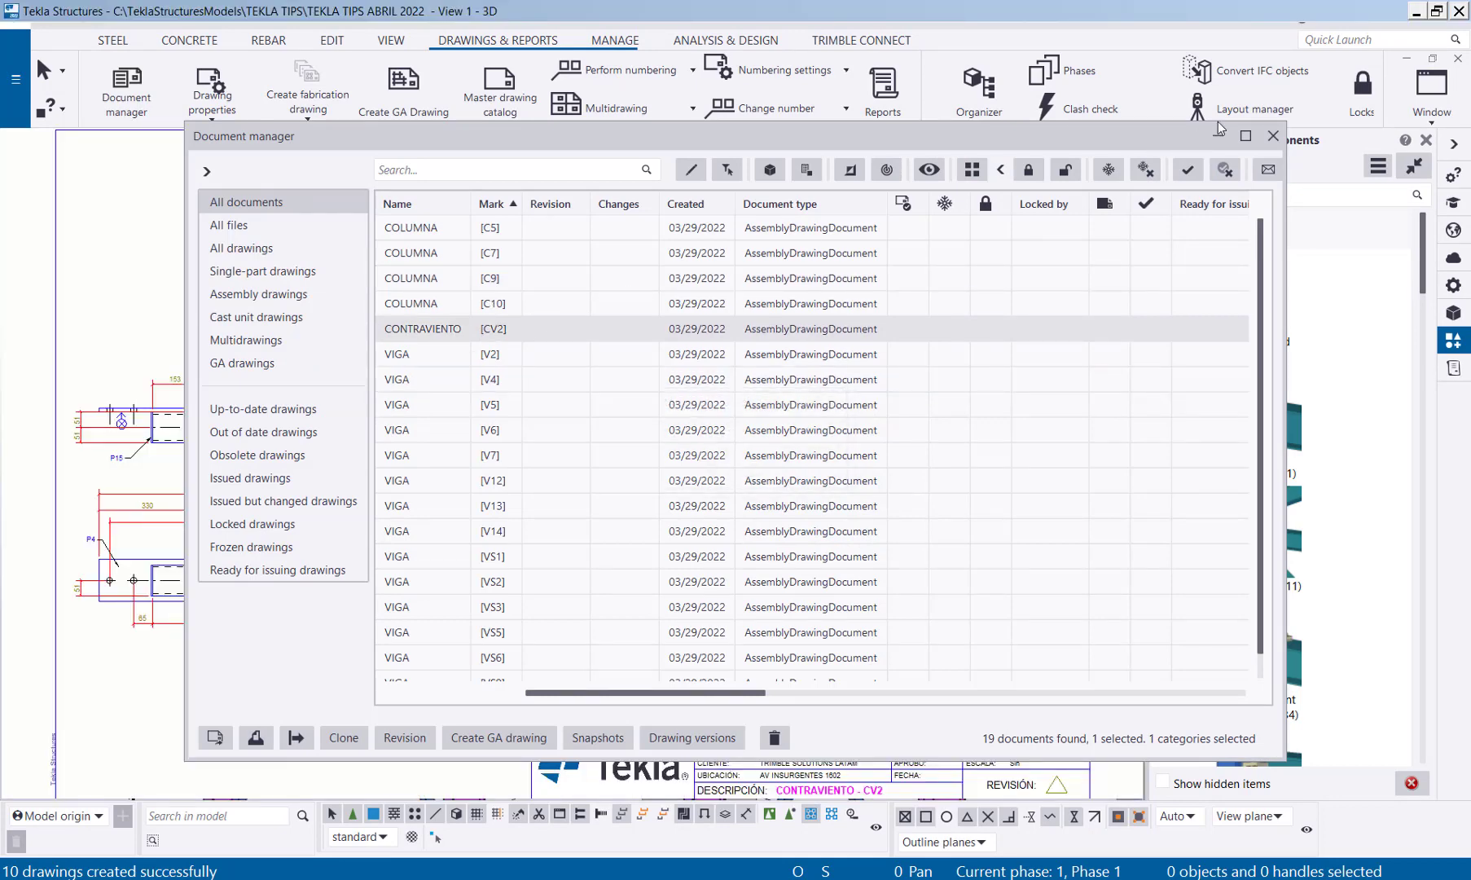
pyautogui.click(1219, 132)
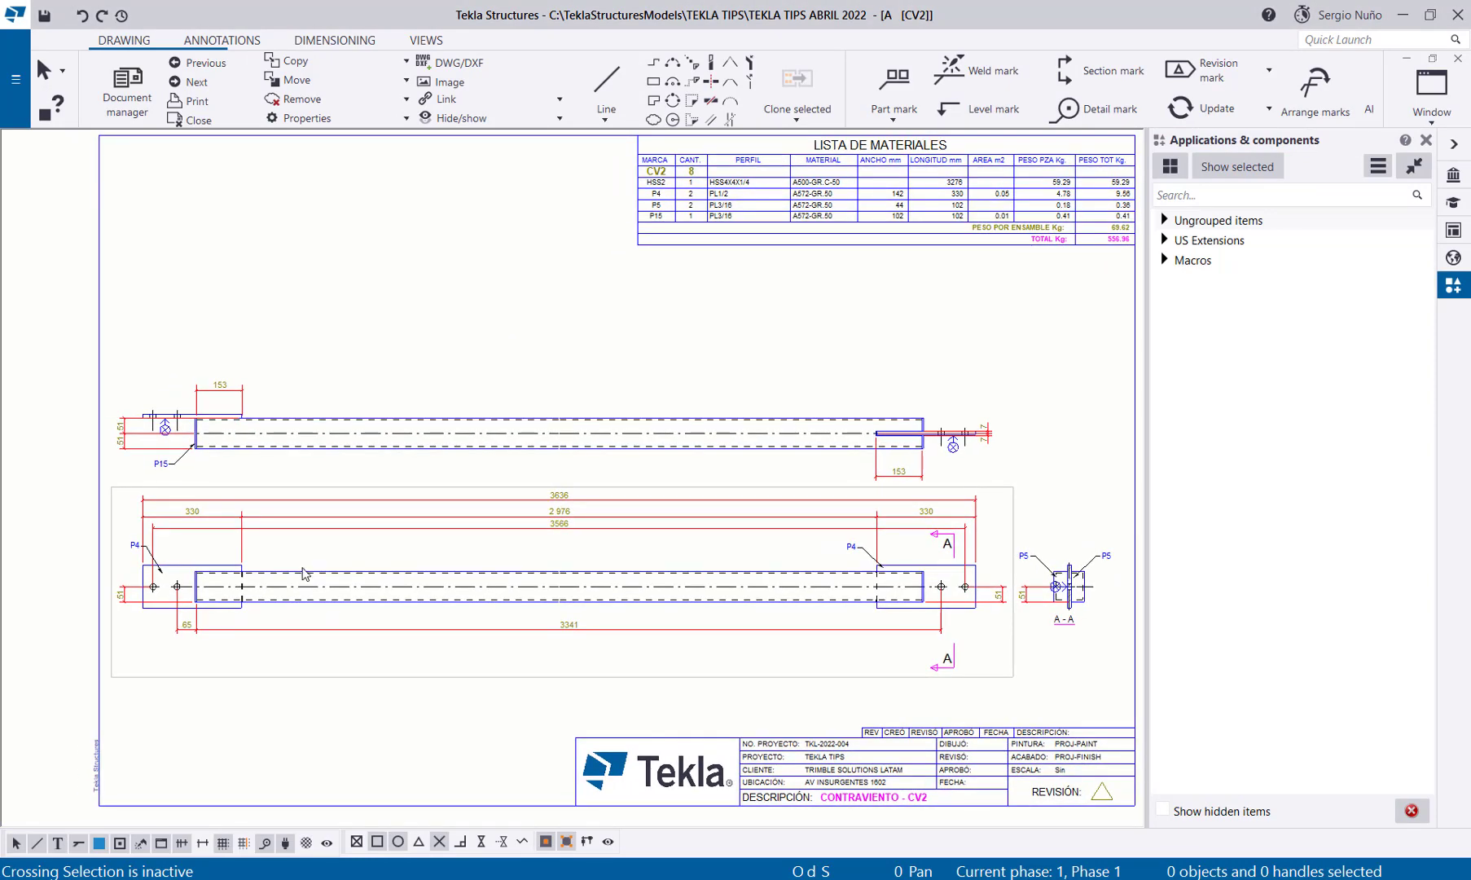
# Step: Add a bolt mark using applied mark properties to the inner hole of the P4 plate beside the 65 dimension, and place it above the hole
pyautogui.scroll(5, 176, 587)
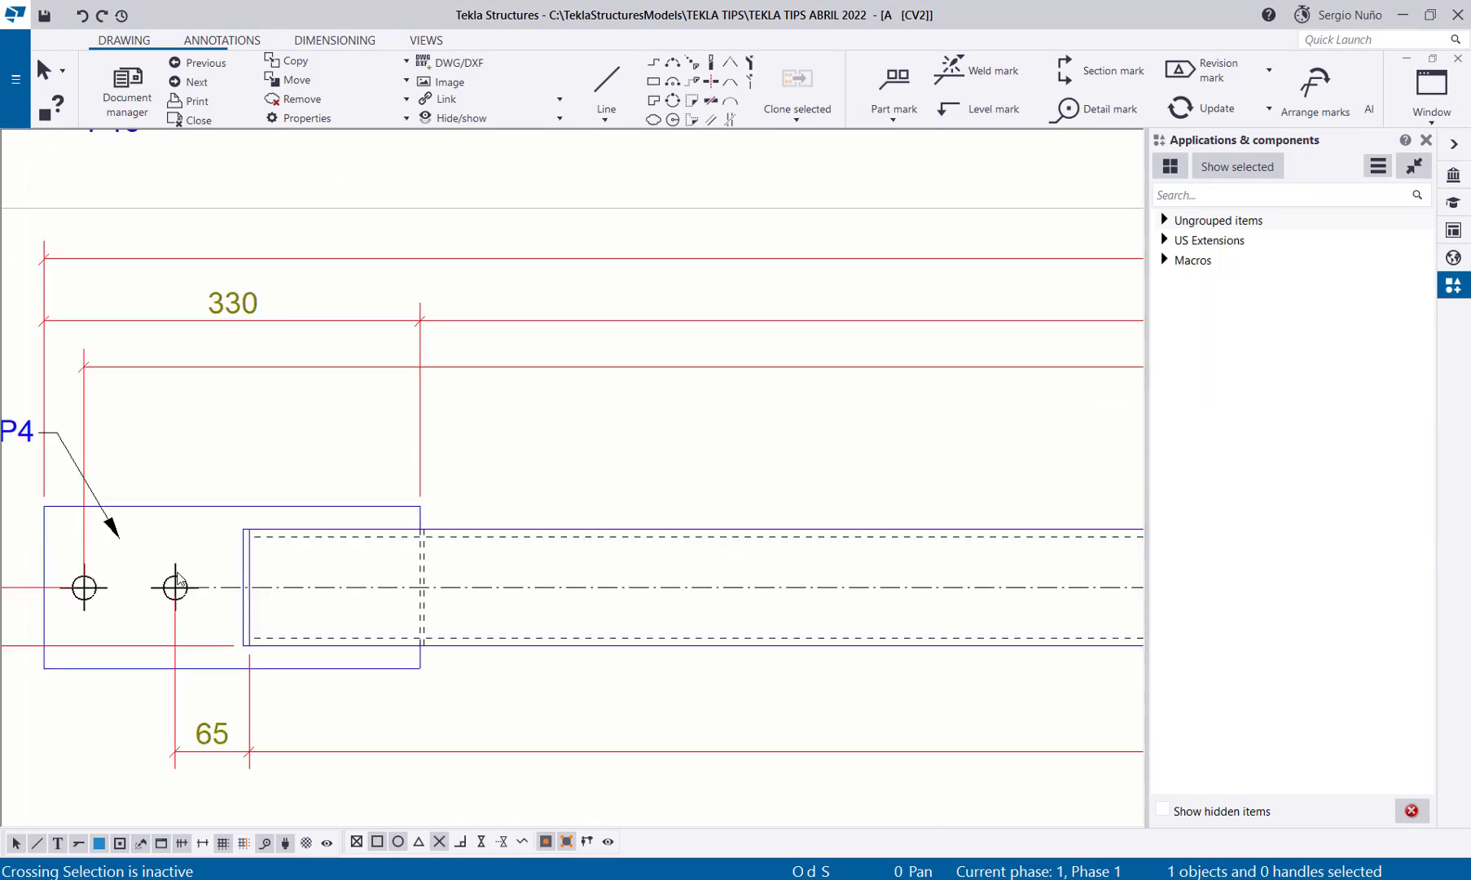
pyautogui.rightClick(178, 578)
pyautogui.moveTo(264, 669)
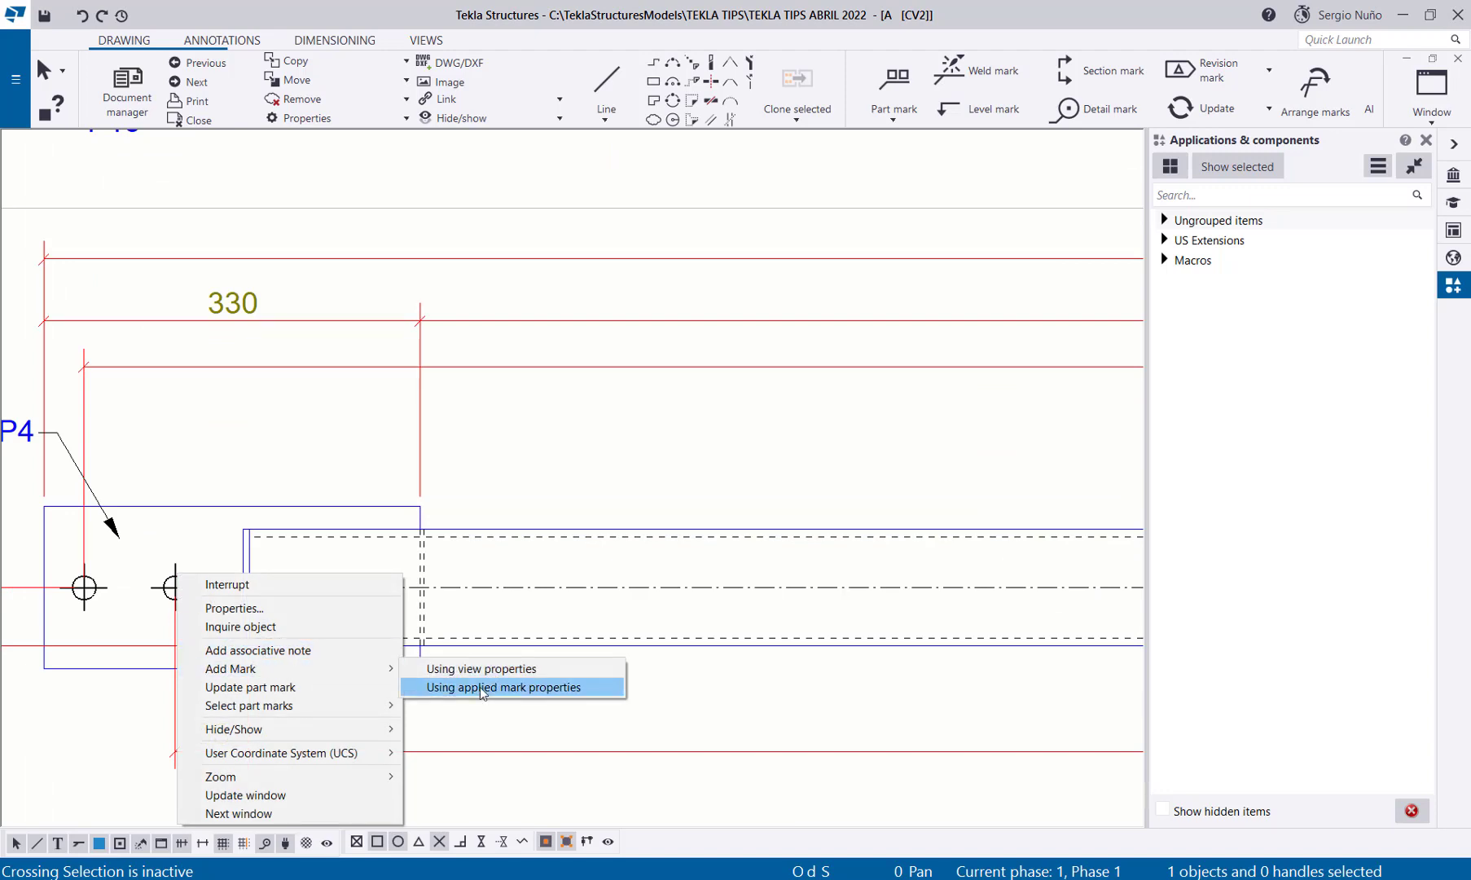
pyautogui.click(482, 689)
pyautogui.scroll(-2, 321, 594)
pyautogui.moveTo(252, 583); pyautogui.dragTo(283, 488)
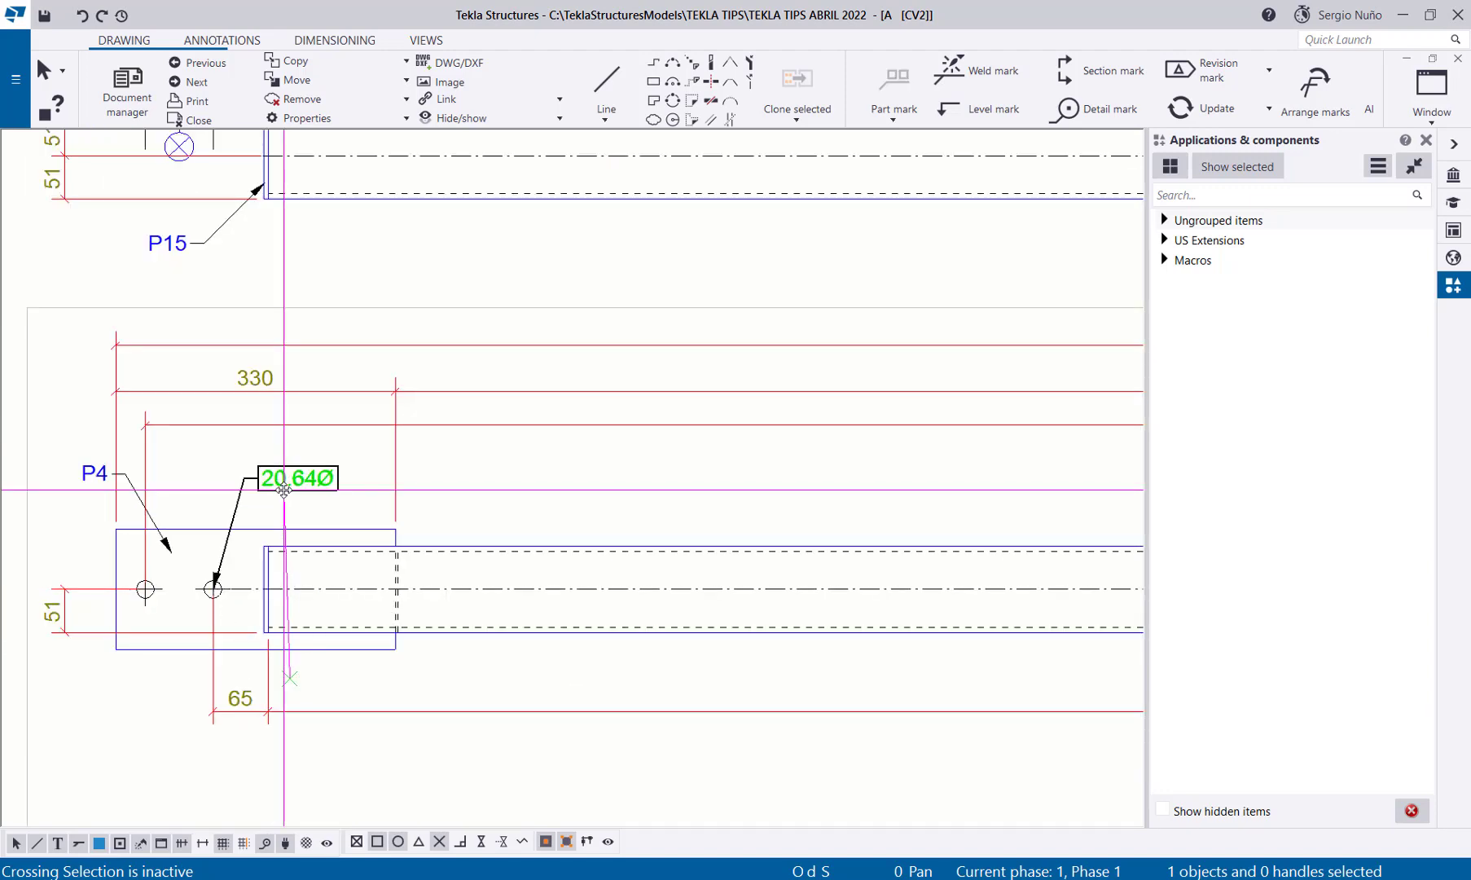
# Step: Replace the Size element in the bolt mark's content with Hole diameter
pyautogui.doubleClick(283, 489)
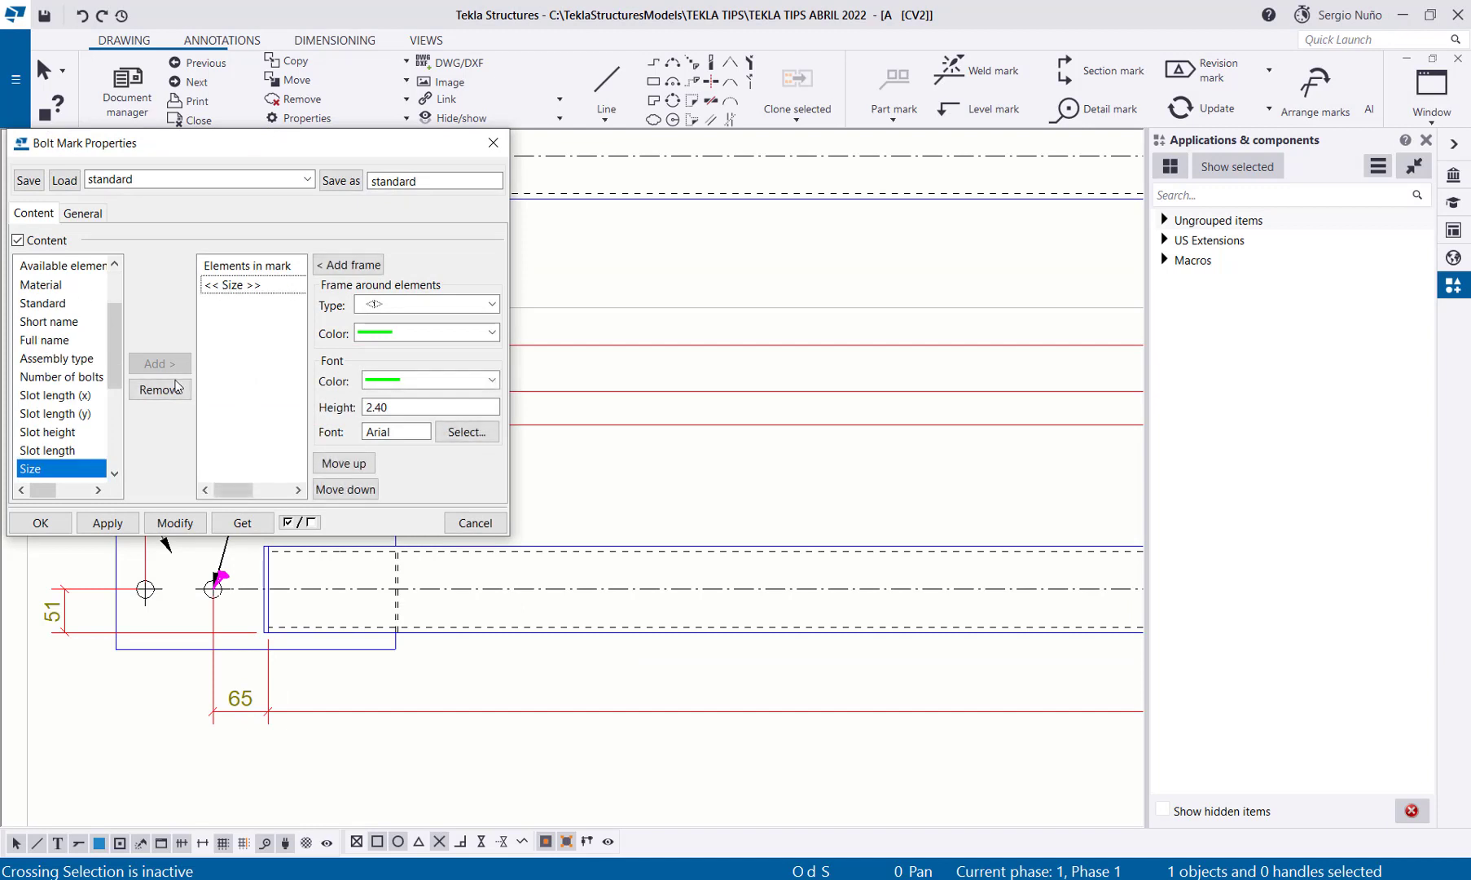
pyautogui.scroll(2, 61, 367)
pyautogui.click(57, 321)
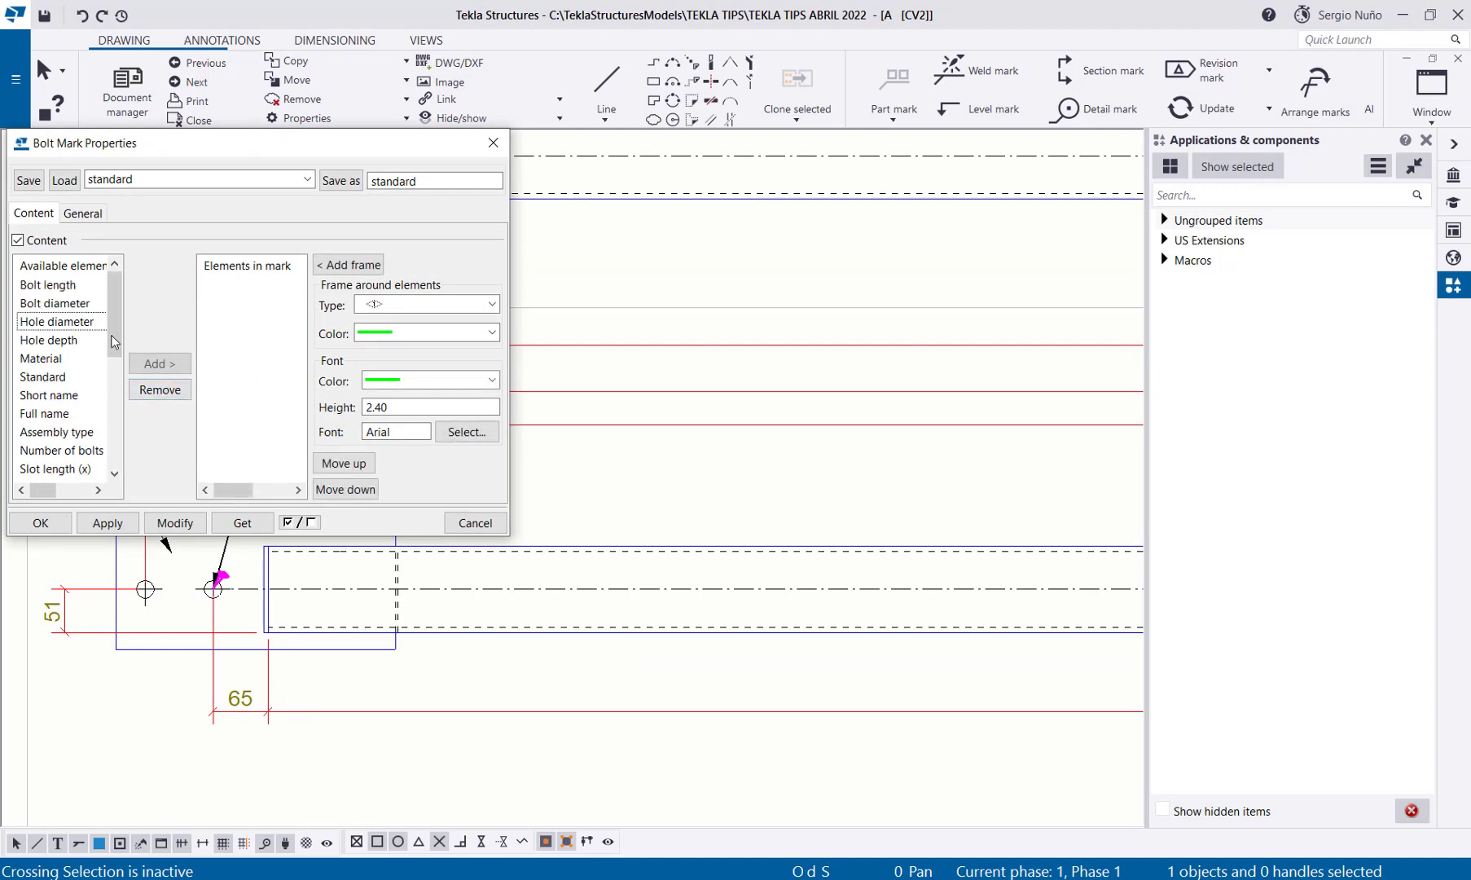
pyautogui.click(149, 364)
# Step: Set the Hole diameter element's units to inch and its format to ### #/#, and modify the bolt mark
pyautogui.click(424, 477)
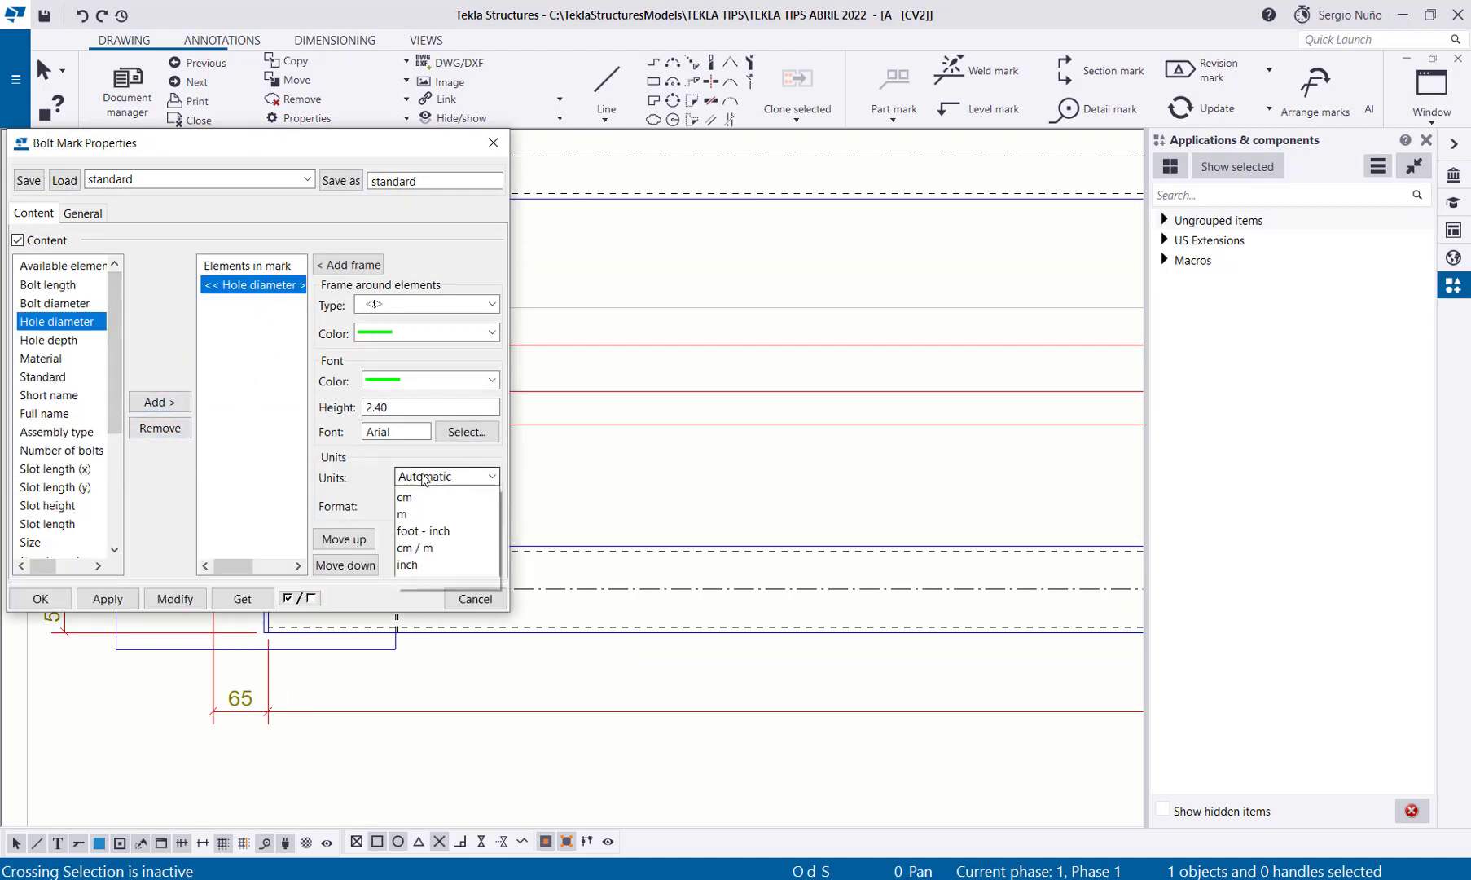
pyautogui.click(416, 599)
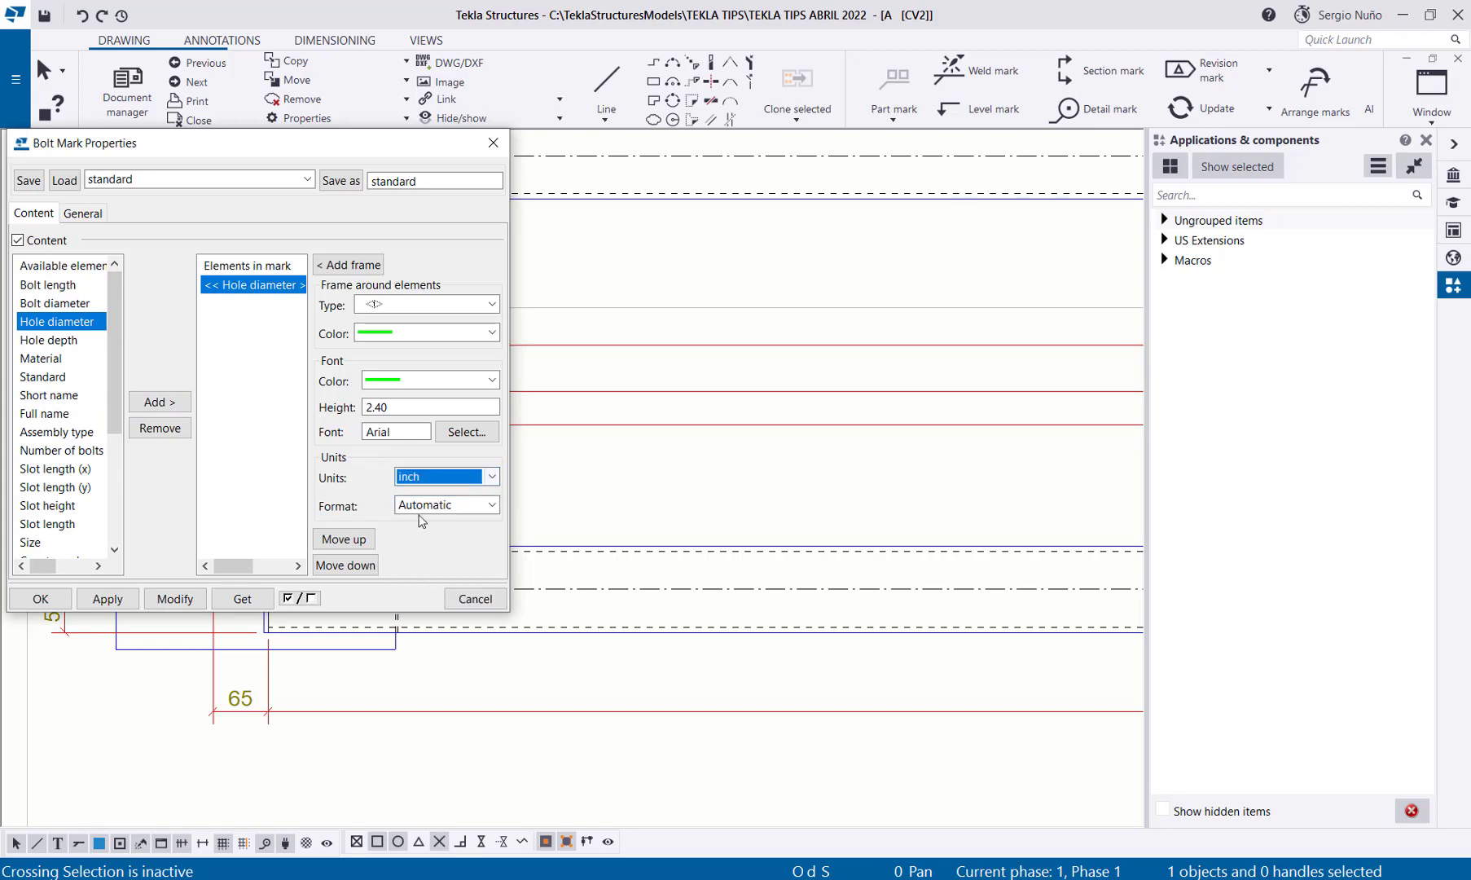
pyautogui.click(435, 505)
pyautogui.click(437, 660)
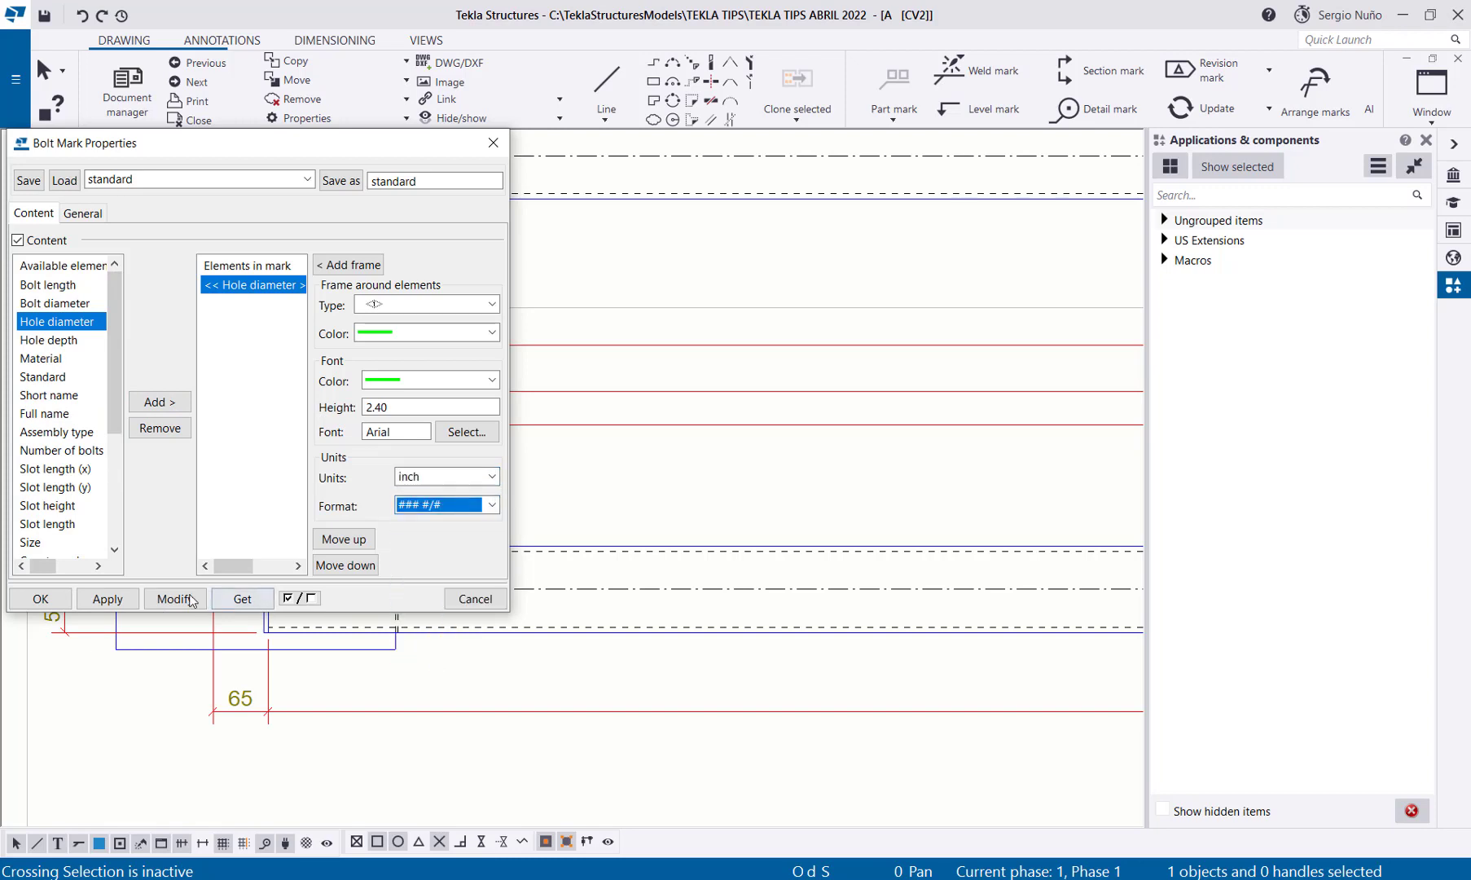
pyautogui.click(194, 599)
pyautogui.moveTo(529, 509)
pyautogui.mouseDown(button='middle')
pyautogui.moveTo(778, 564)
pyautogui.moveTo(774, 541)
pyautogui.moveTo(909, 507)
pyautogui.mouseUp(button='middle')
pyautogui.scroll(1, 715, 544)
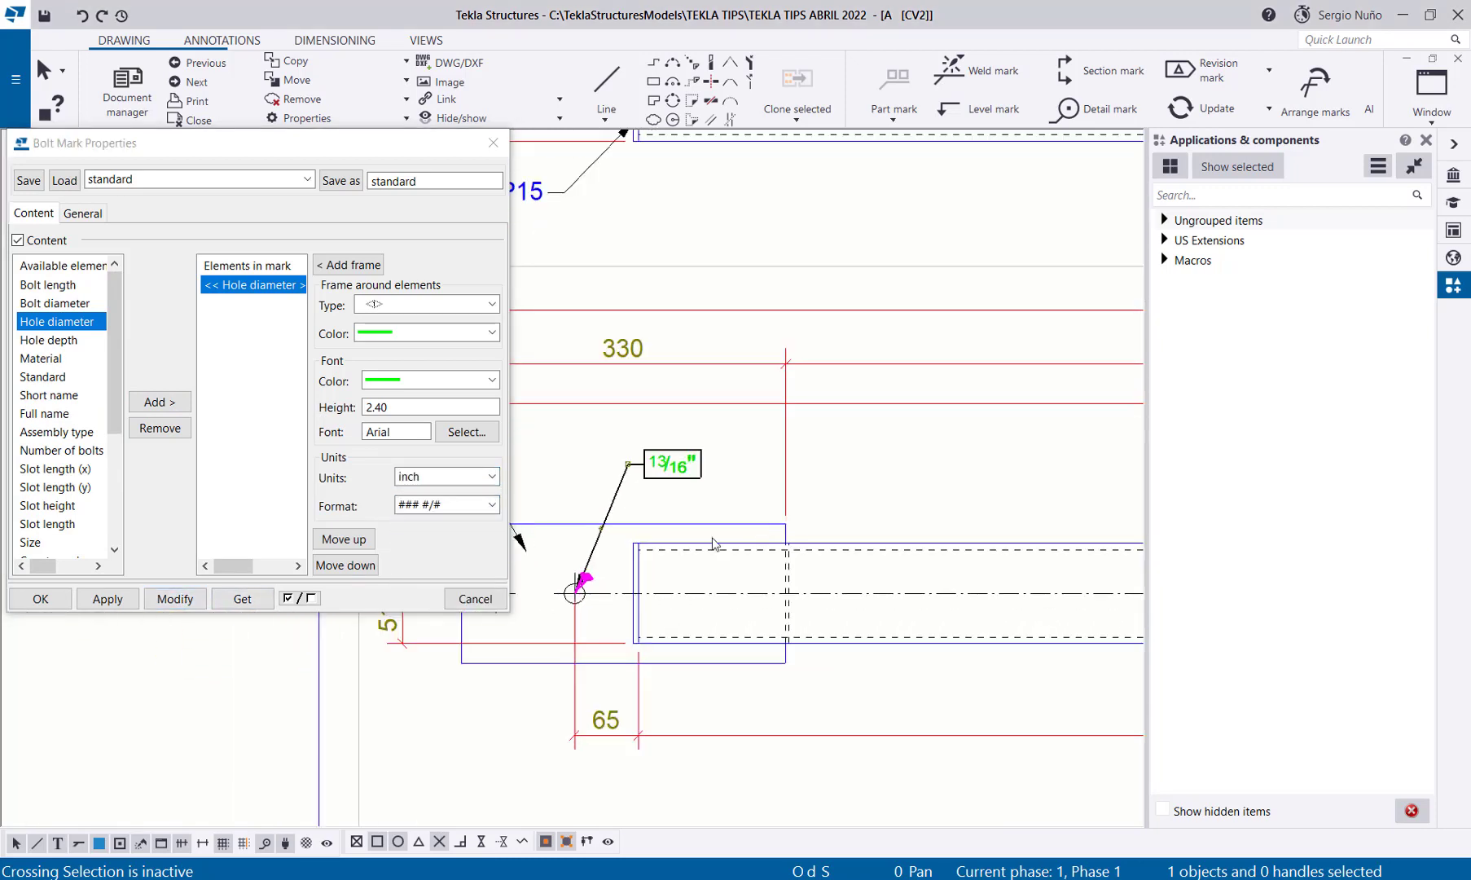
pyautogui.click(101, 600)
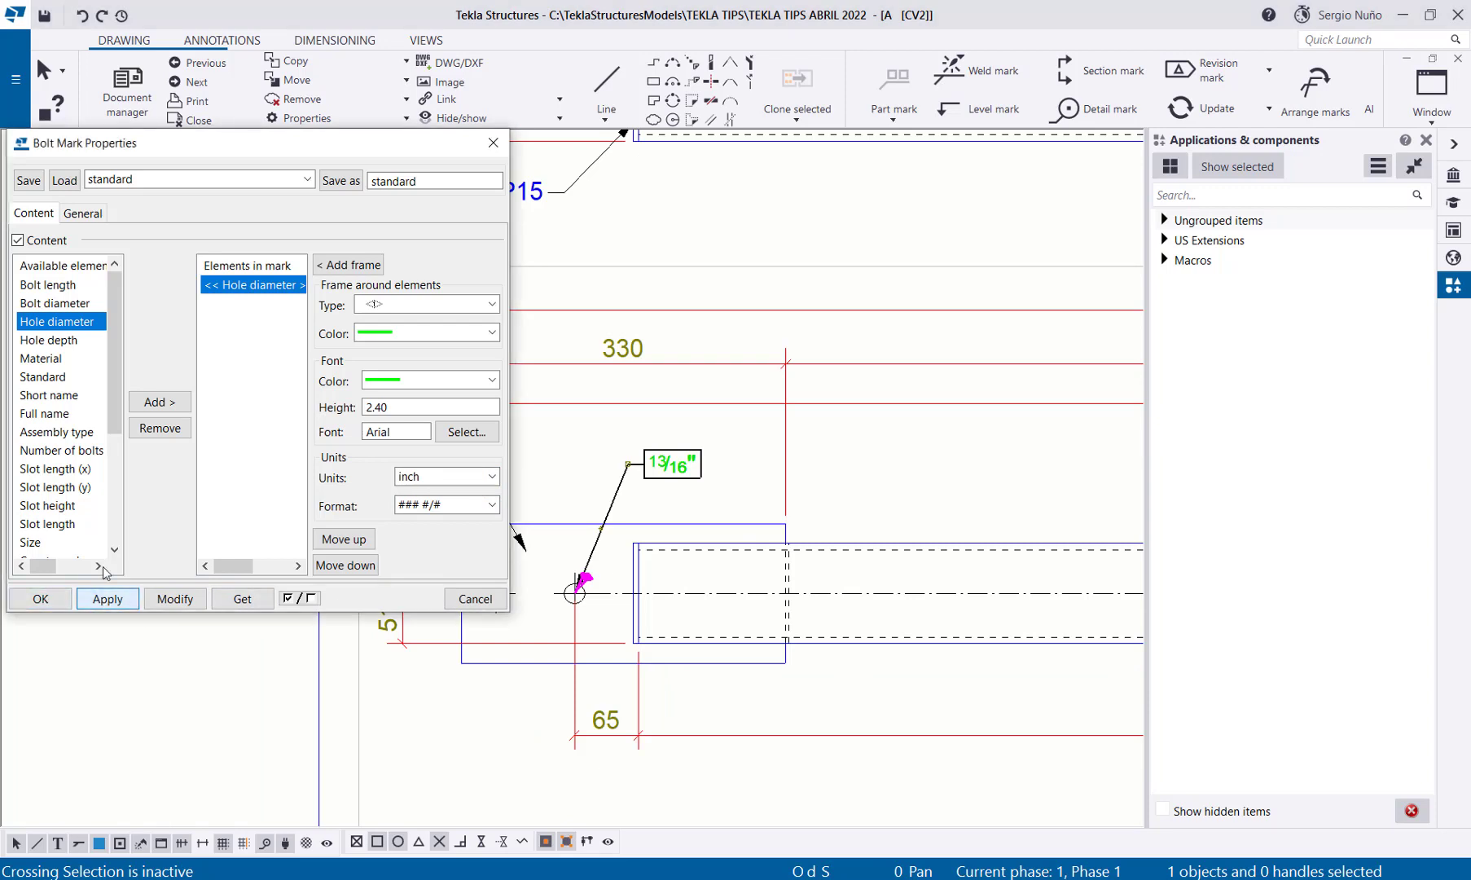
# Step: Add Number of bolts before Hole diameter in the bolt mark, modify the mark, and accept its properties
pyautogui.click(109, 361)
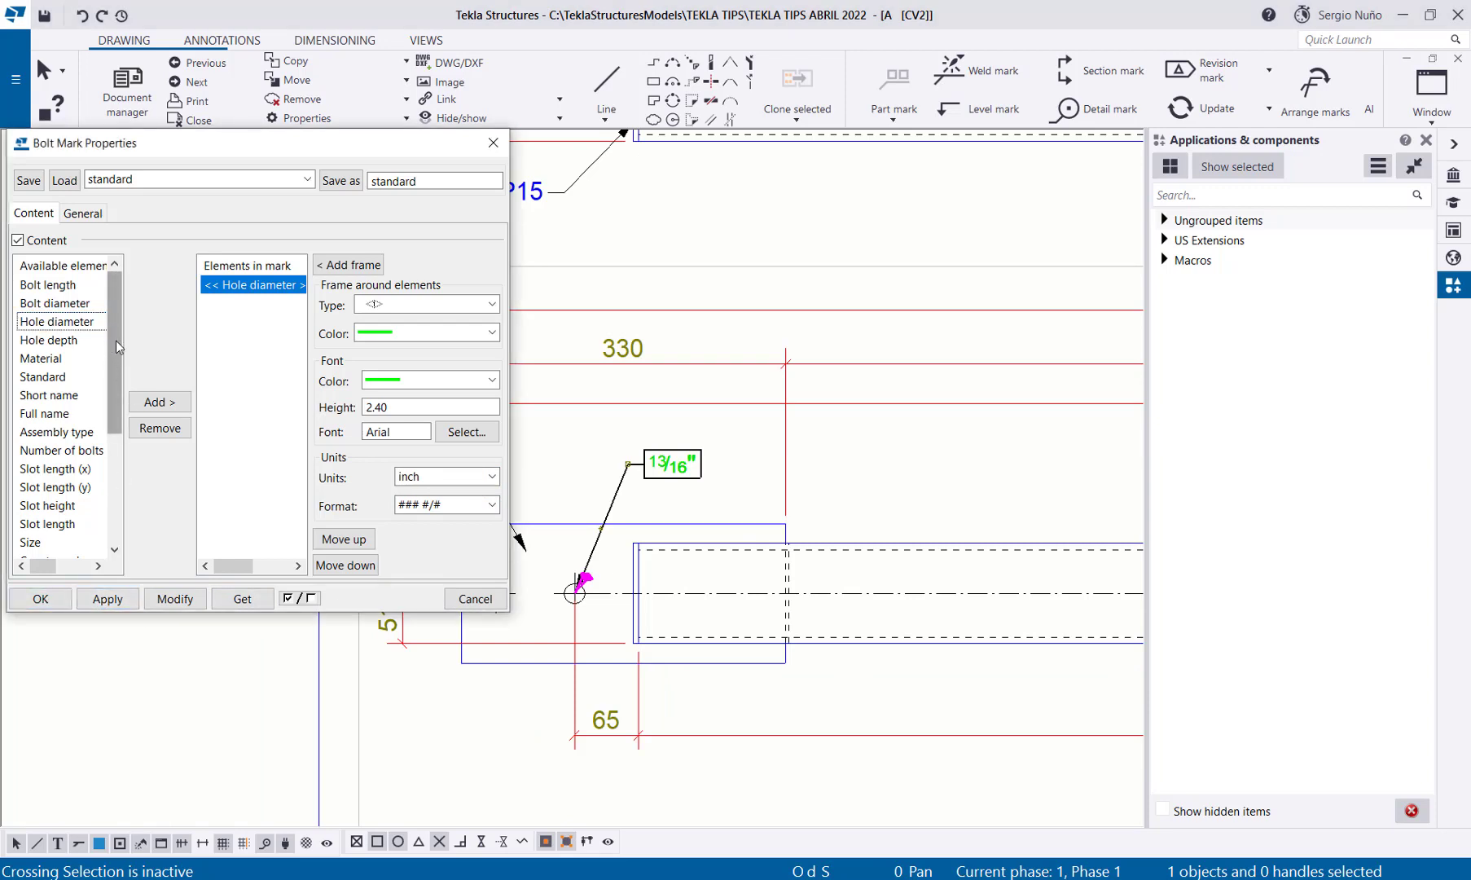
pyautogui.moveTo(112, 356); pyautogui.dragTo(114, 315)
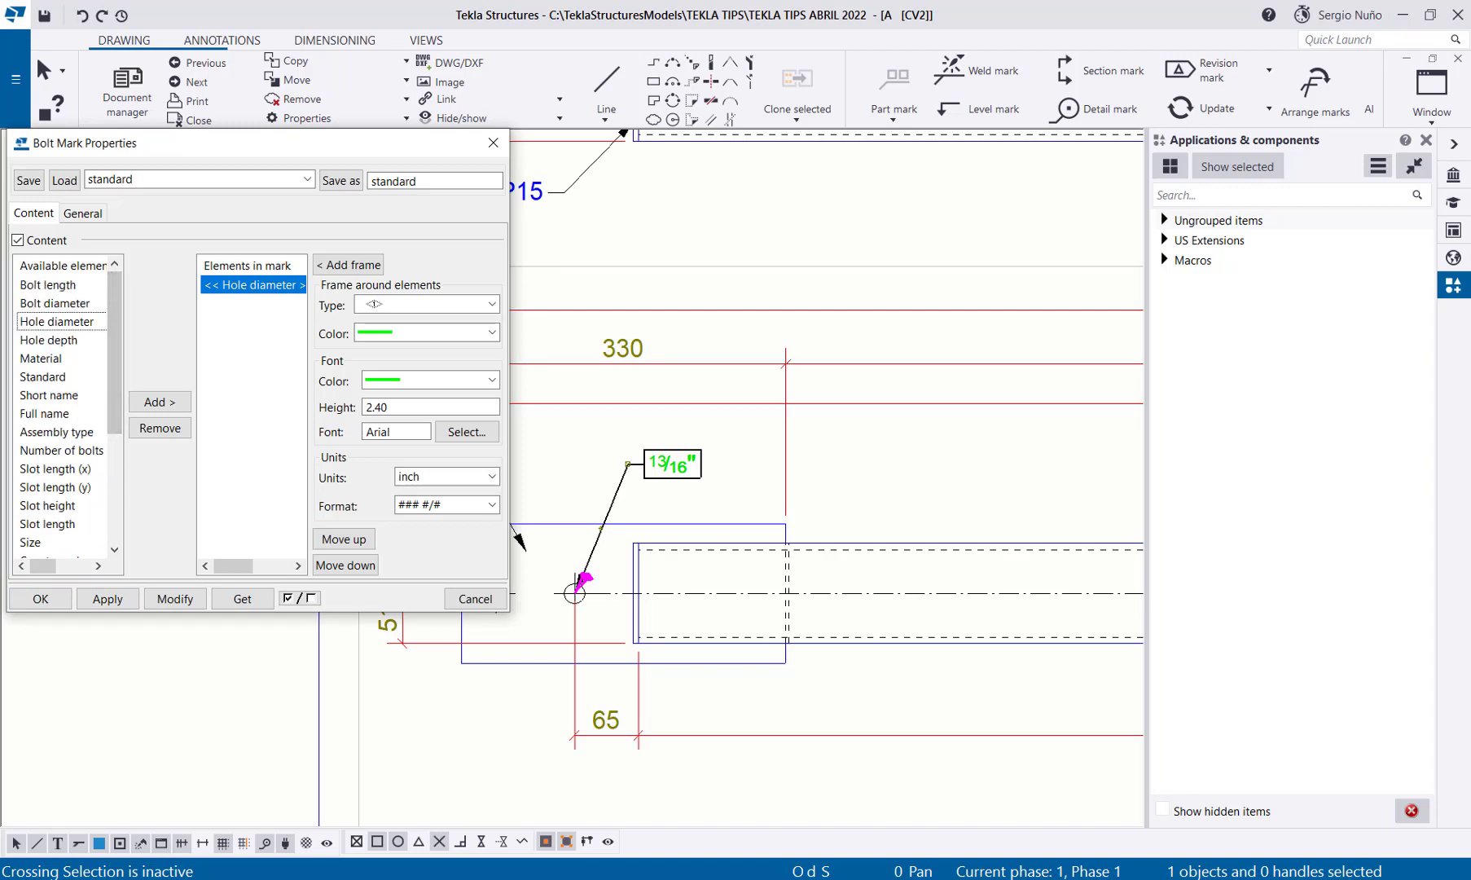
pyautogui.click(96, 321)
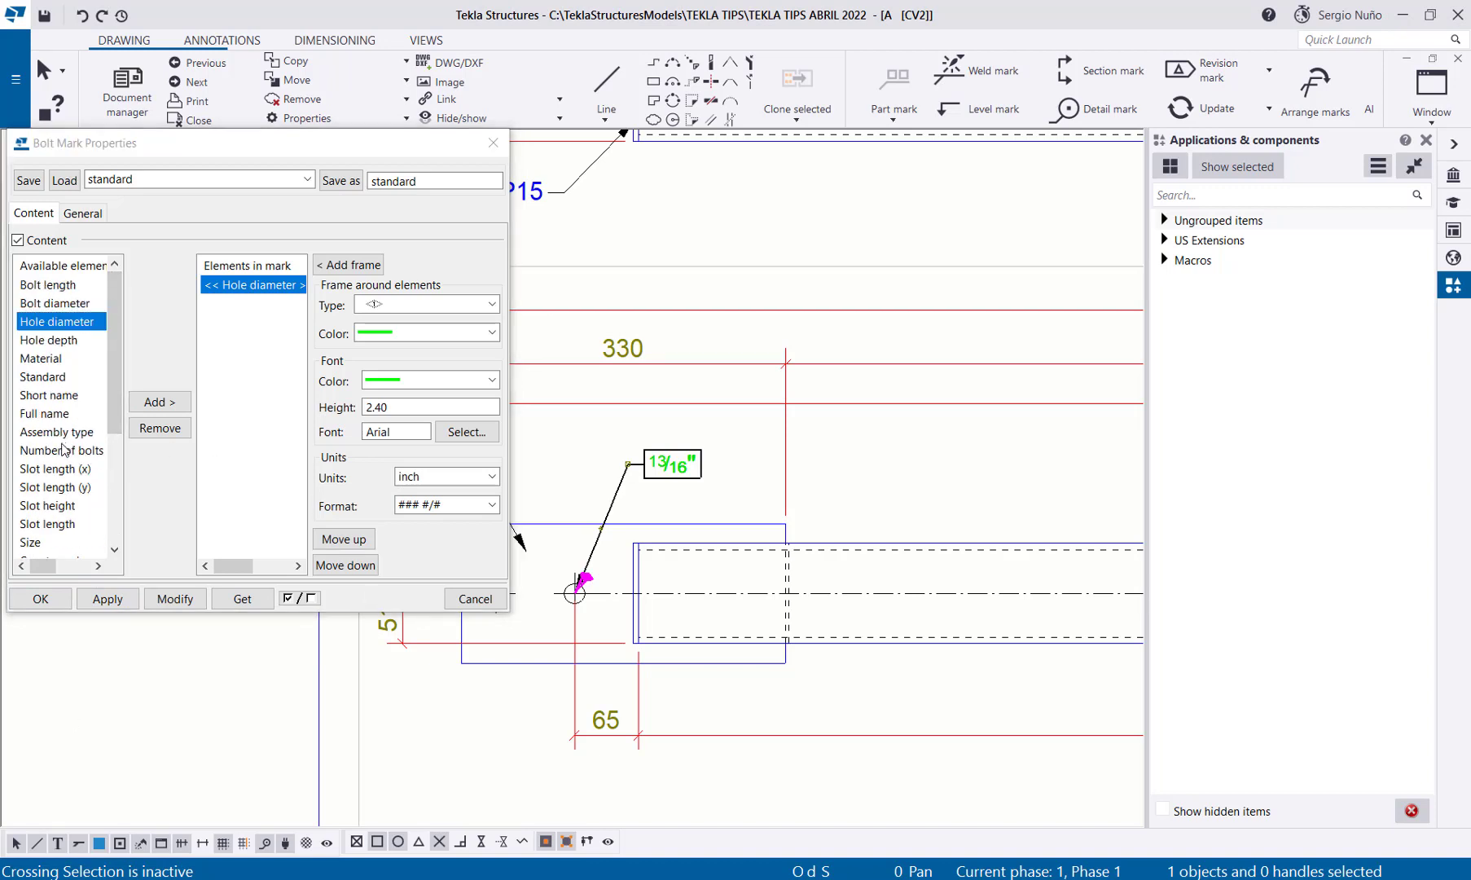
pyautogui.click(71, 448)
pyautogui.click(160, 402)
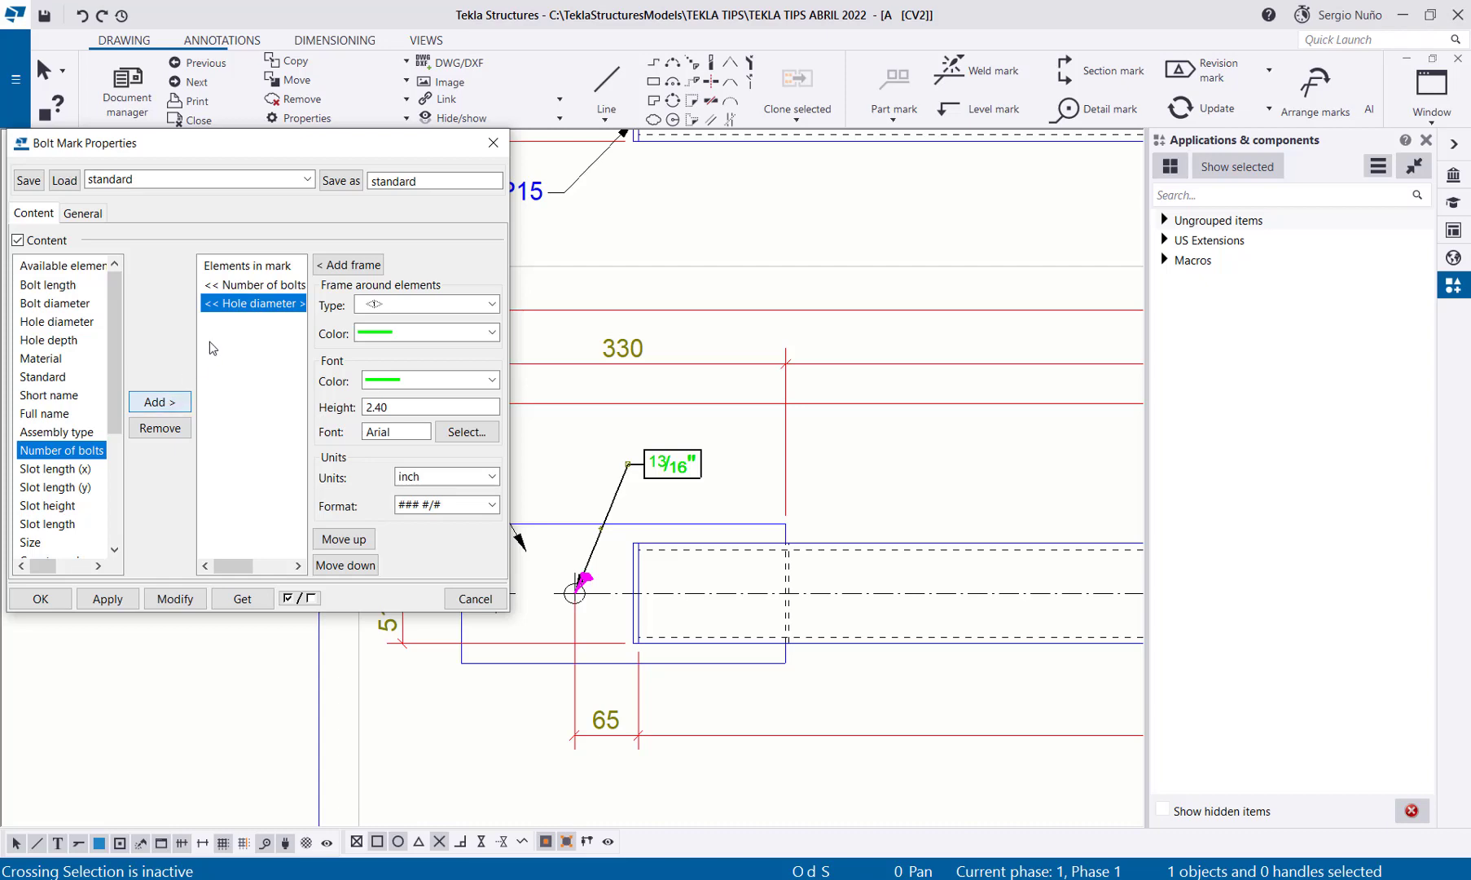
pyautogui.click(175, 599)
pyautogui.scroll(1, 656, 470)
pyautogui.scroll(-1, 660, 472)
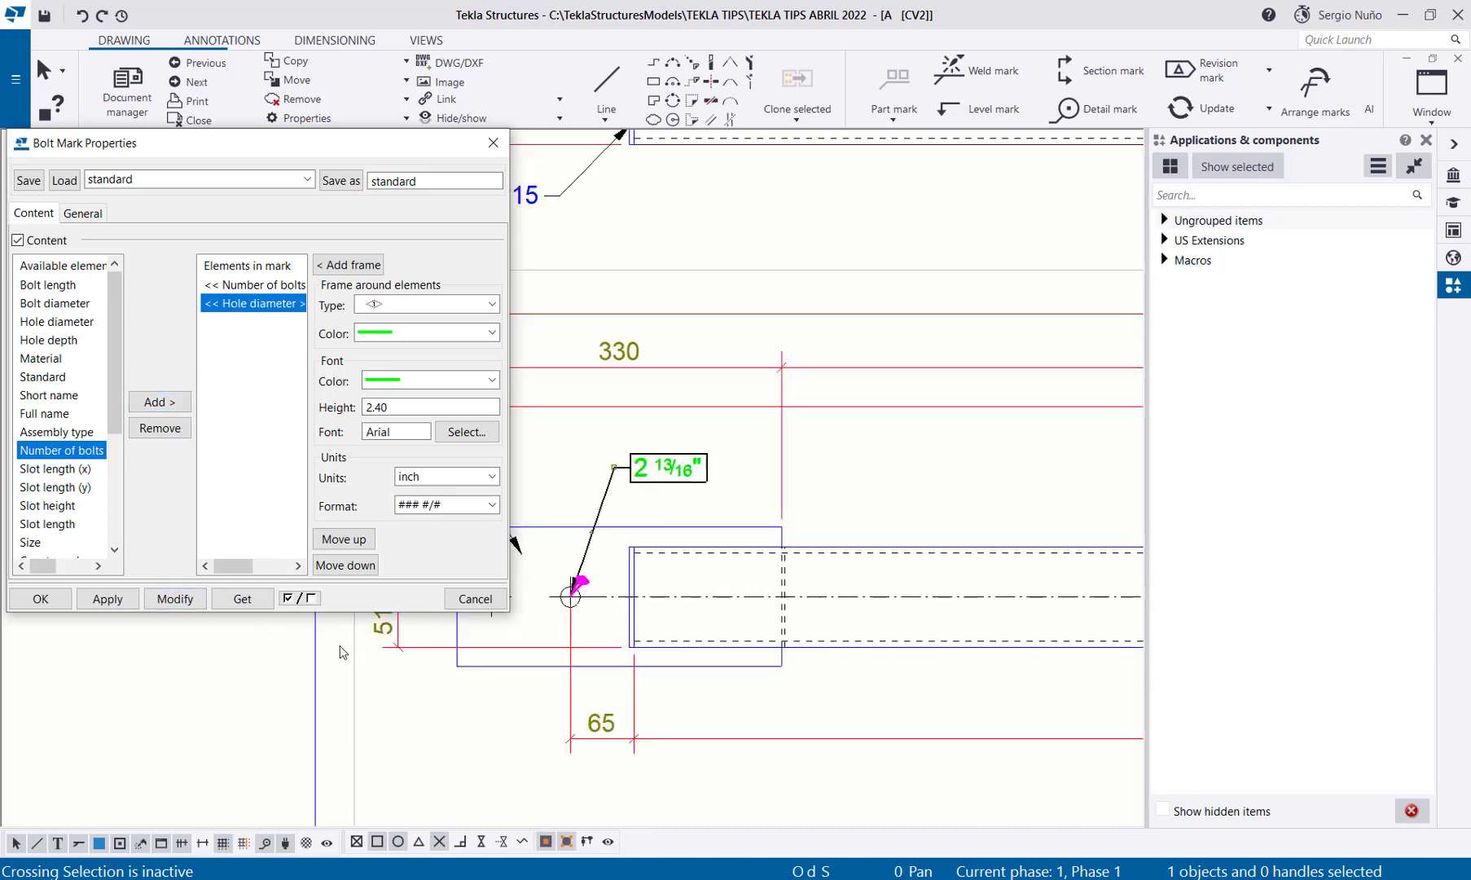
pyautogui.click(60, 602)
pyautogui.scroll(-1, 855, 550)
pyautogui.moveTo(855, 549); pyautogui.dragTo(432, 498, button='middle')
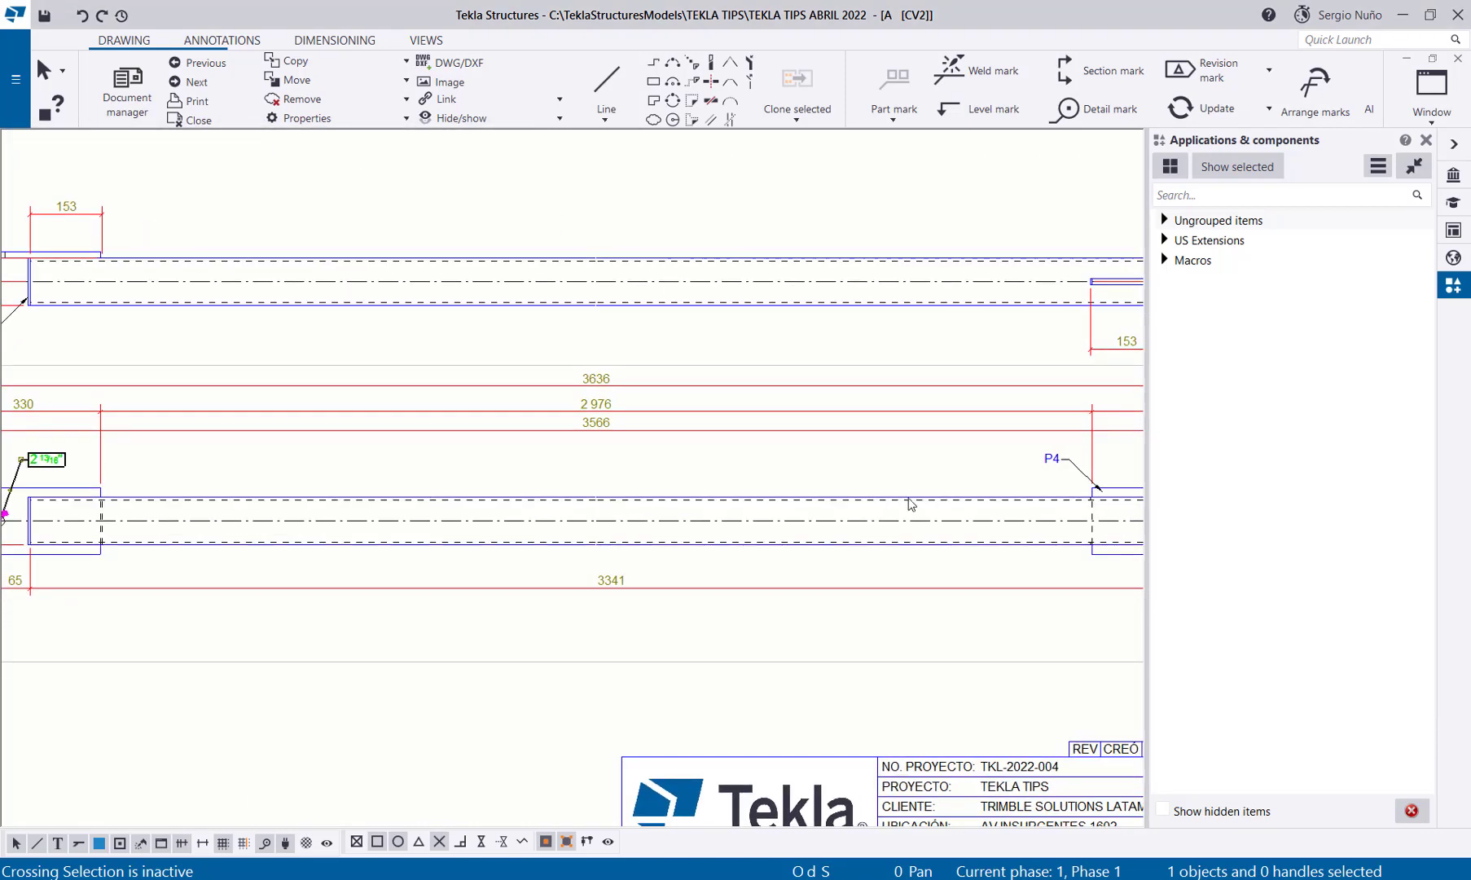
# Step: Add a bolt mark using applied mark properties to the outer hole of the far-end P4 plate, and place it up and inward beside the hole
pyautogui.moveTo(910, 501); pyautogui.dragTo(453, 506, button='middle')
pyautogui.scroll(1, 740, 495)
pyautogui.scroll(2, 743, 530)
pyautogui.rightClick(746, 544)
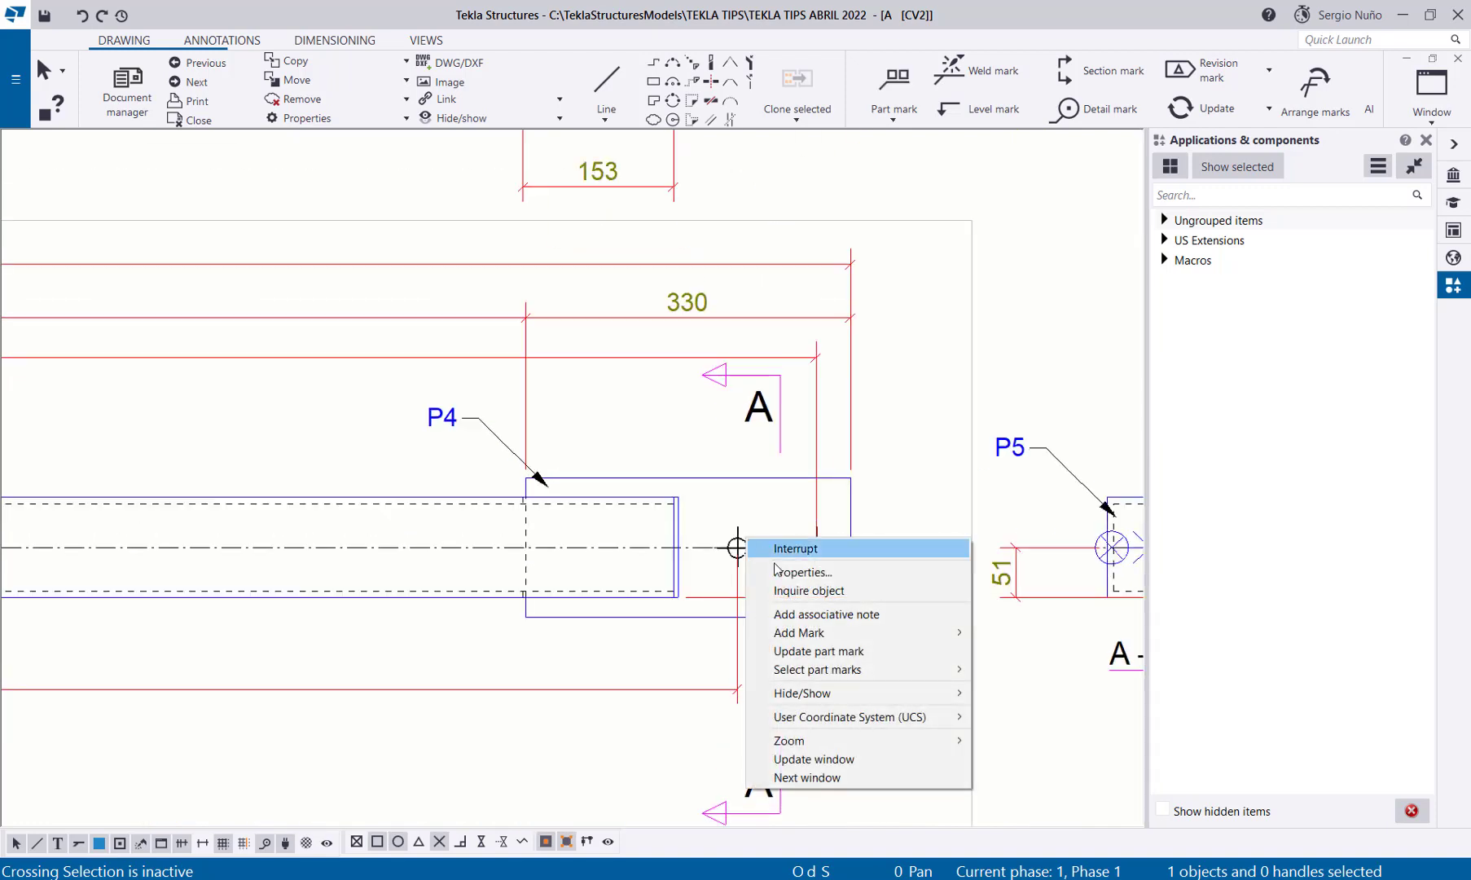
pyautogui.moveTo(806, 632)
pyautogui.click(1055, 651)
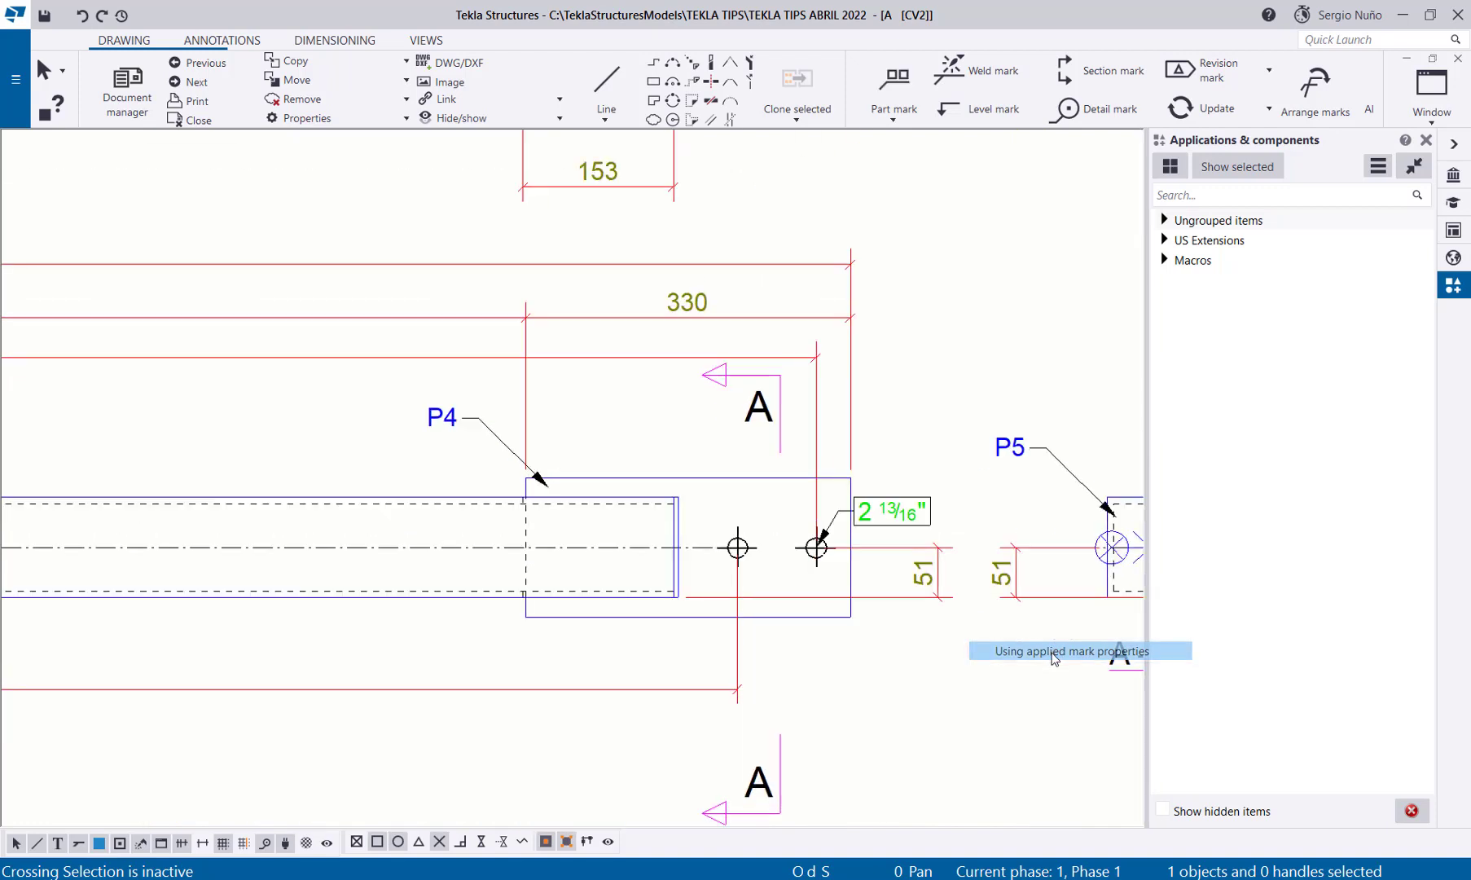
pyautogui.scroll(1, 937, 488)
pyautogui.moveTo(898, 511); pyautogui.dragTo(663, 473)
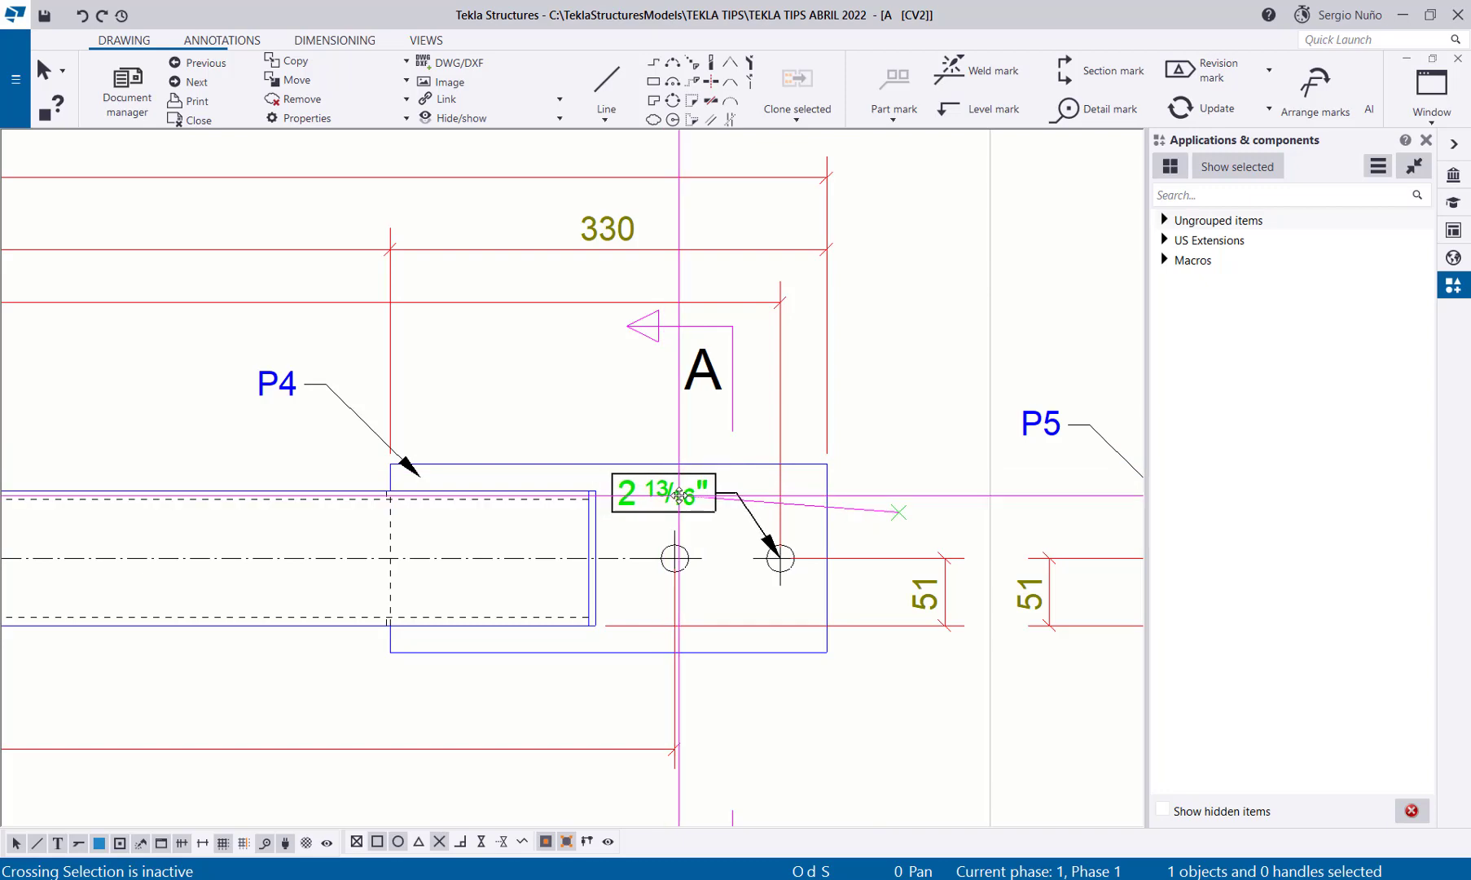
pyautogui.scroll(-4, 782, 531)
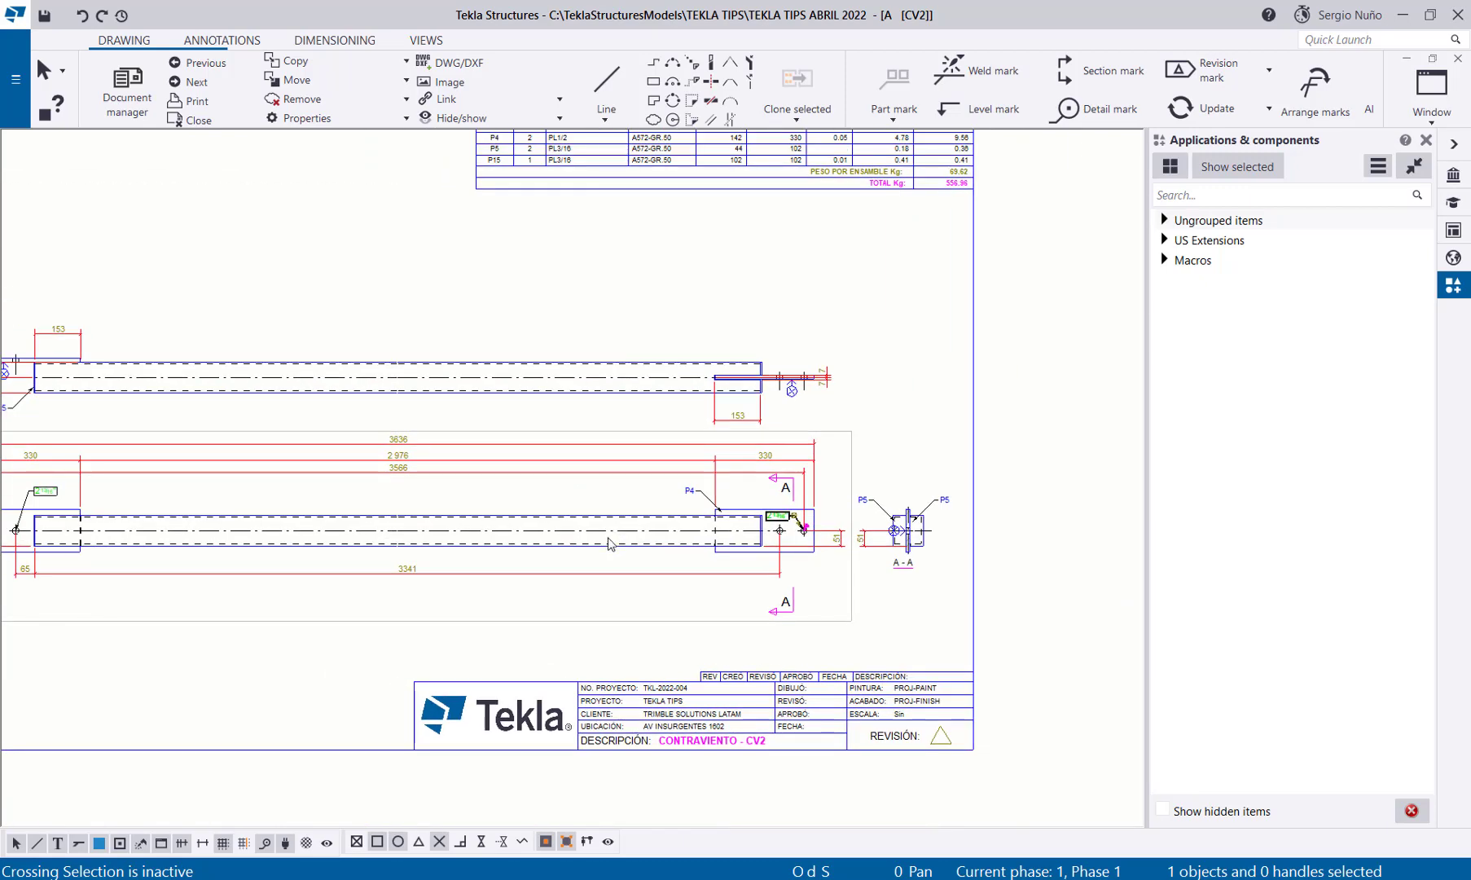
pyautogui.scroll(-3, 494, 518)
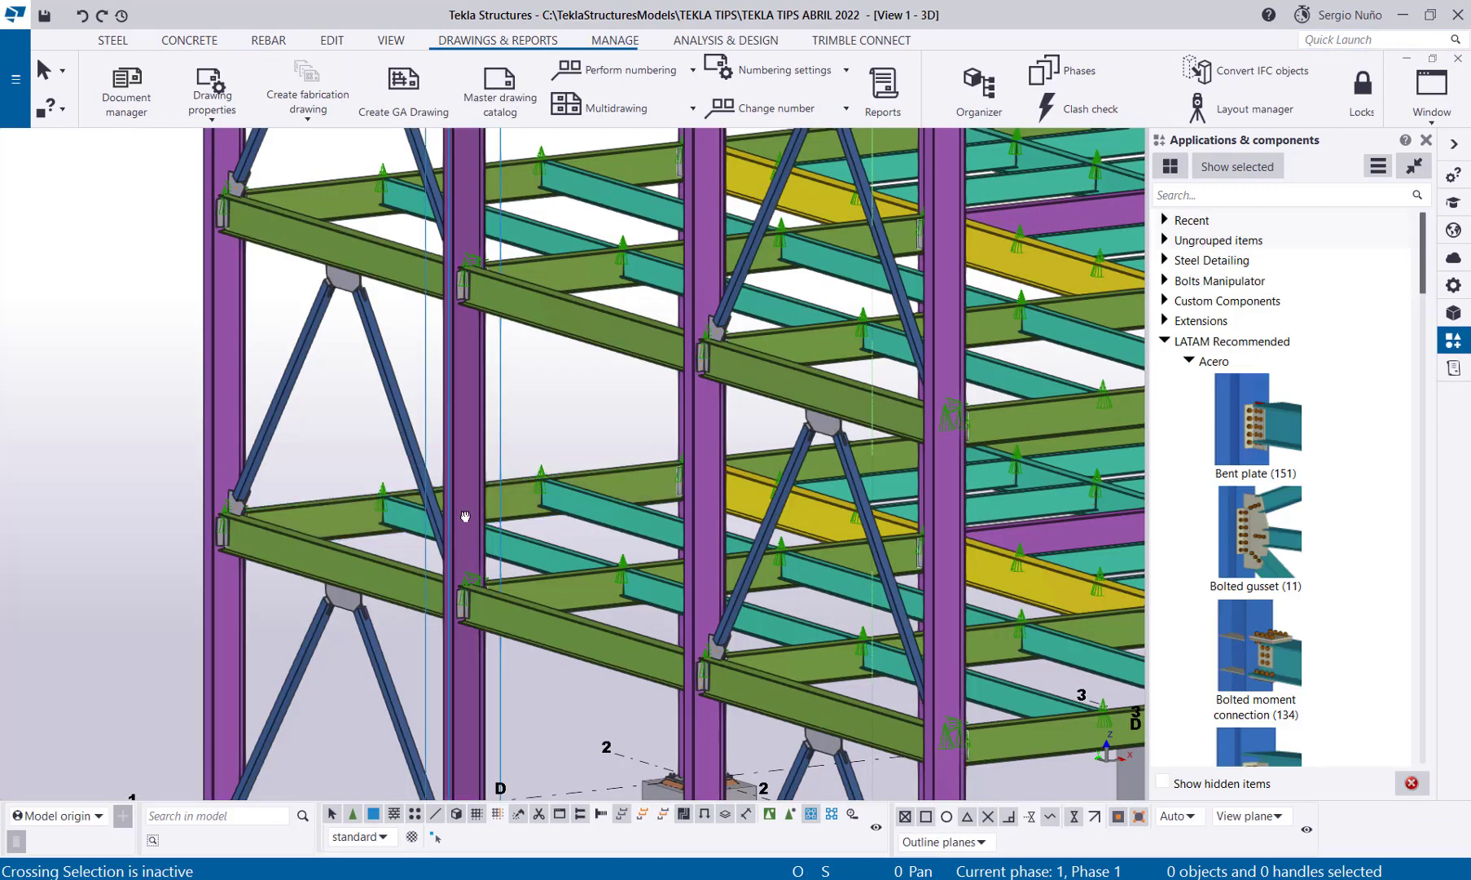
# Step: Inquire the lowest-level brace nearest grid C, in the braced bay on grid 1 between C and D, for its assembly information
pyautogui.scroll(-2, 492, 521)
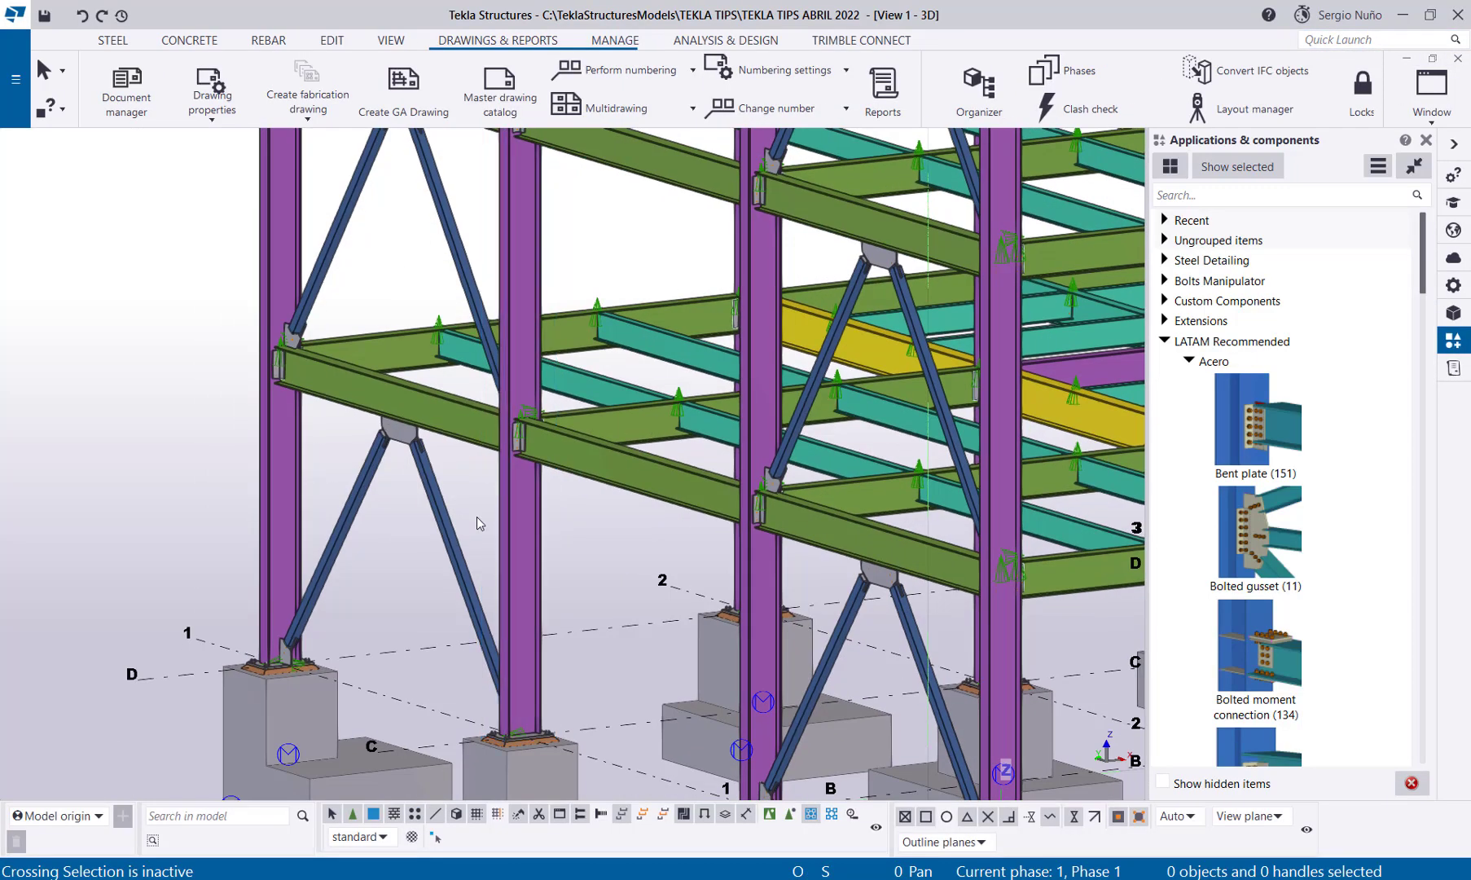
pyautogui.click(446, 530)
pyautogui.scroll(2, 444, 525)
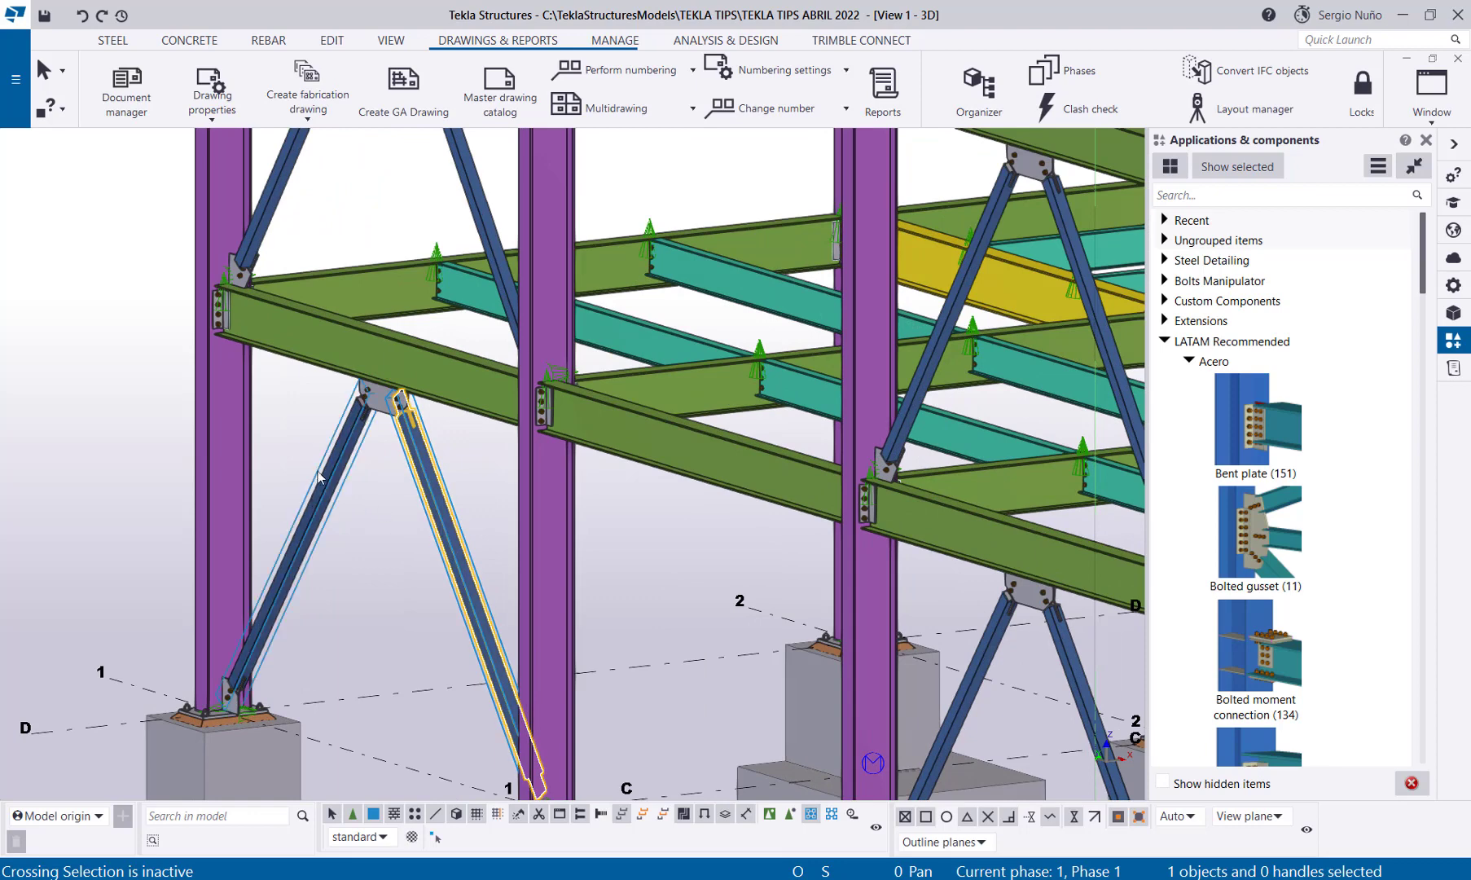
pyautogui.rightClick(423, 476)
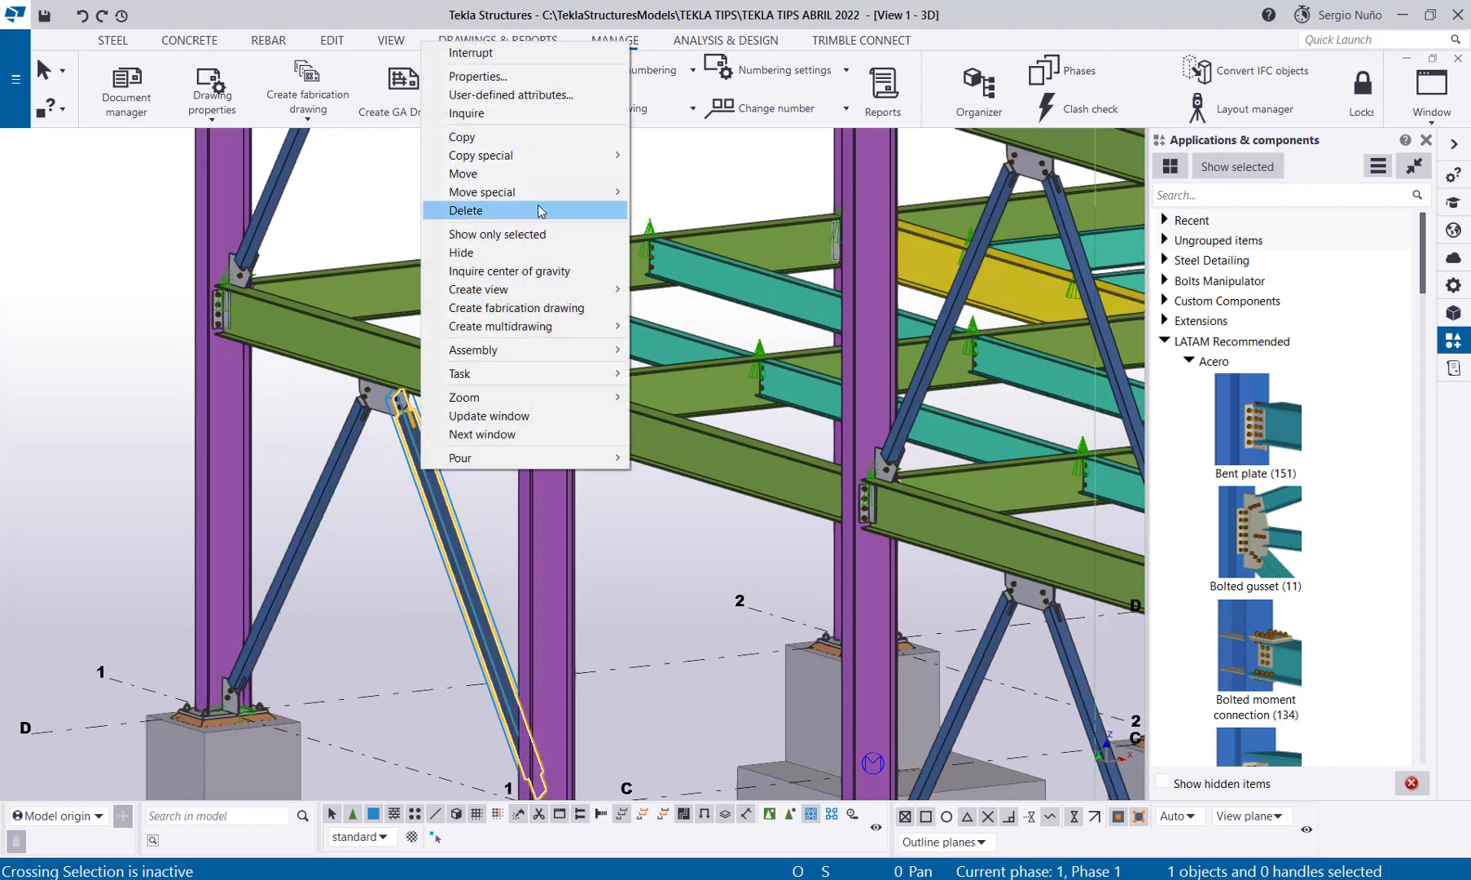
pyautogui.click(521, 135)
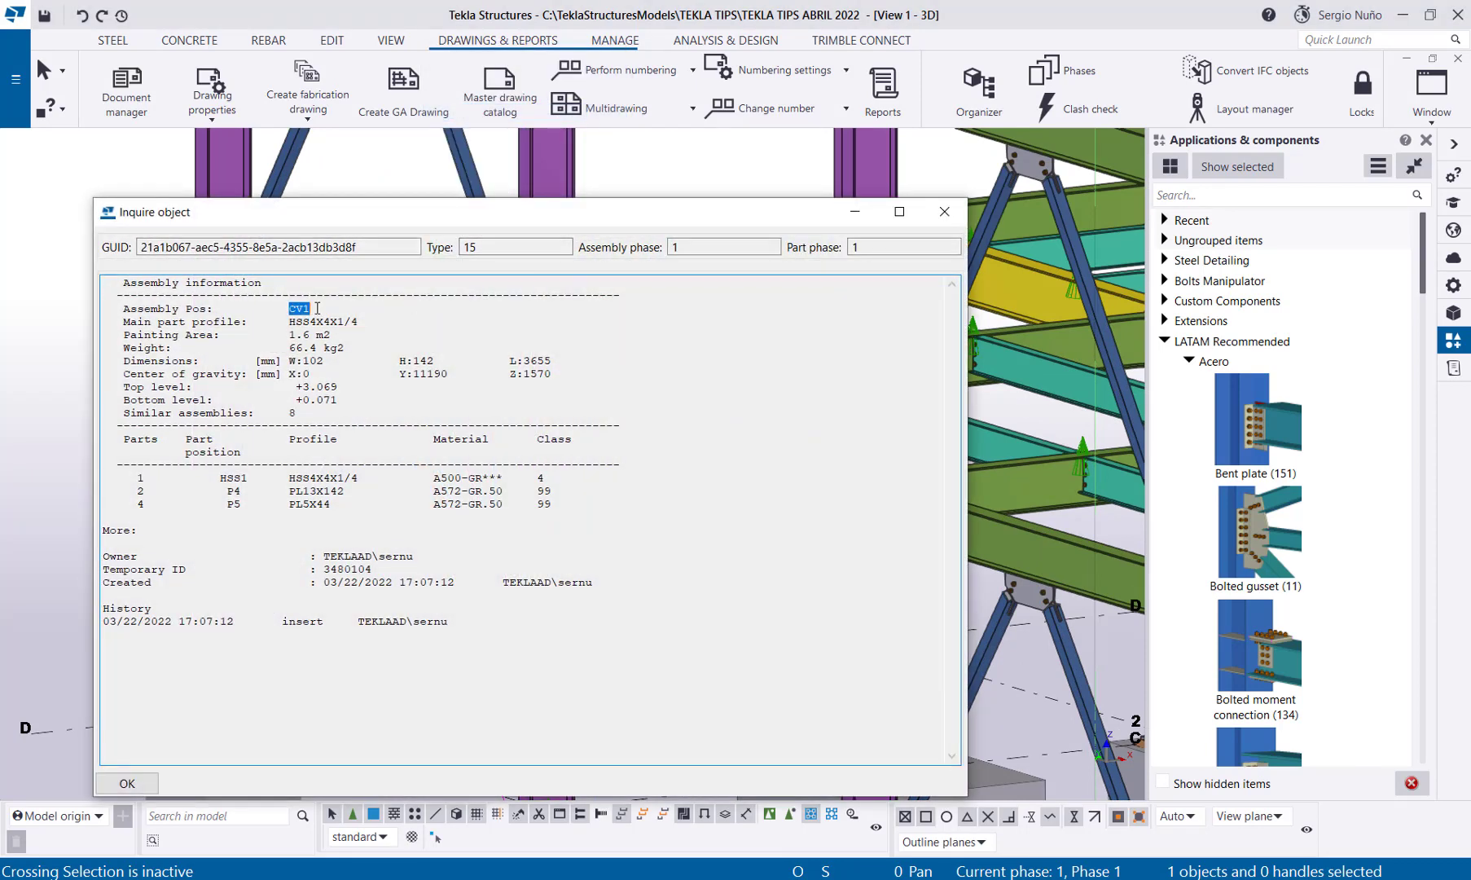
pyautogui.press('Escape')
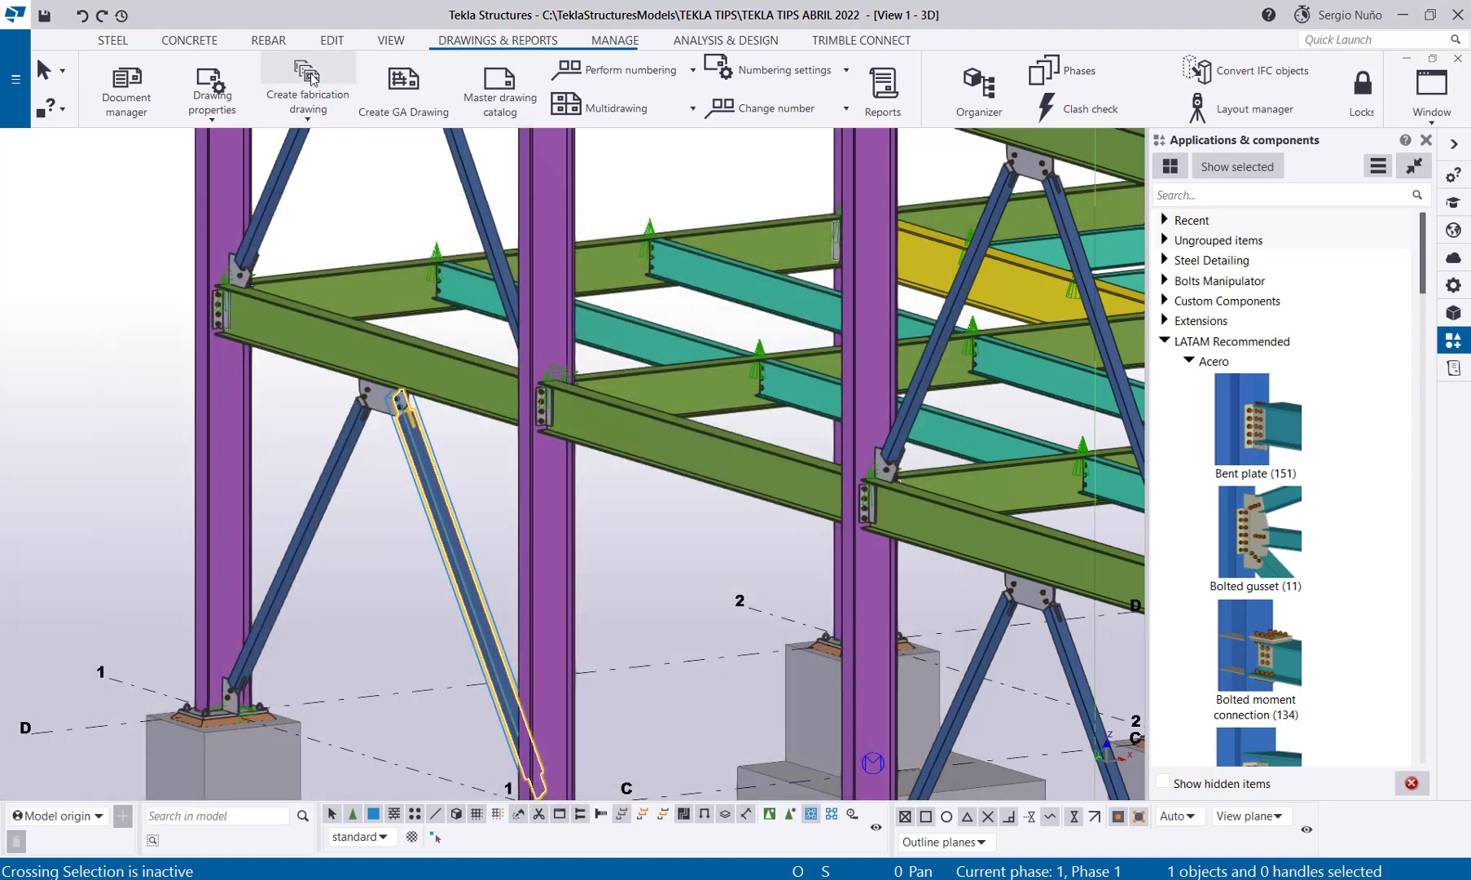
# Step: Create the CV1 brace's fabrication drawing from the CV2 drawing with Smart create, and open the CV1 drawing from Document manager
pyautogui.click(307, 78)
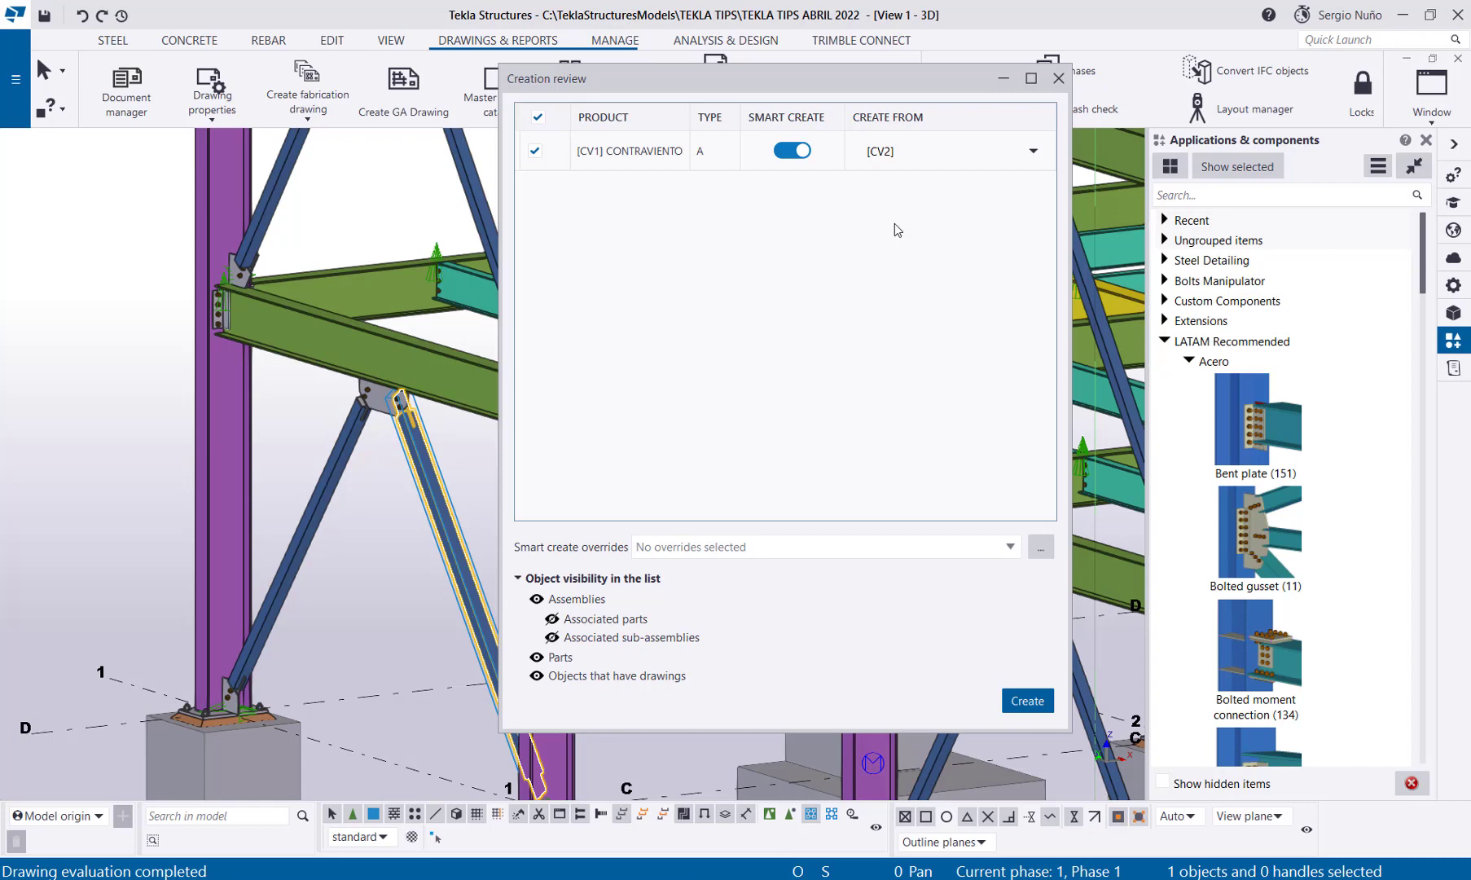
pyautogui.click(1024, 700)
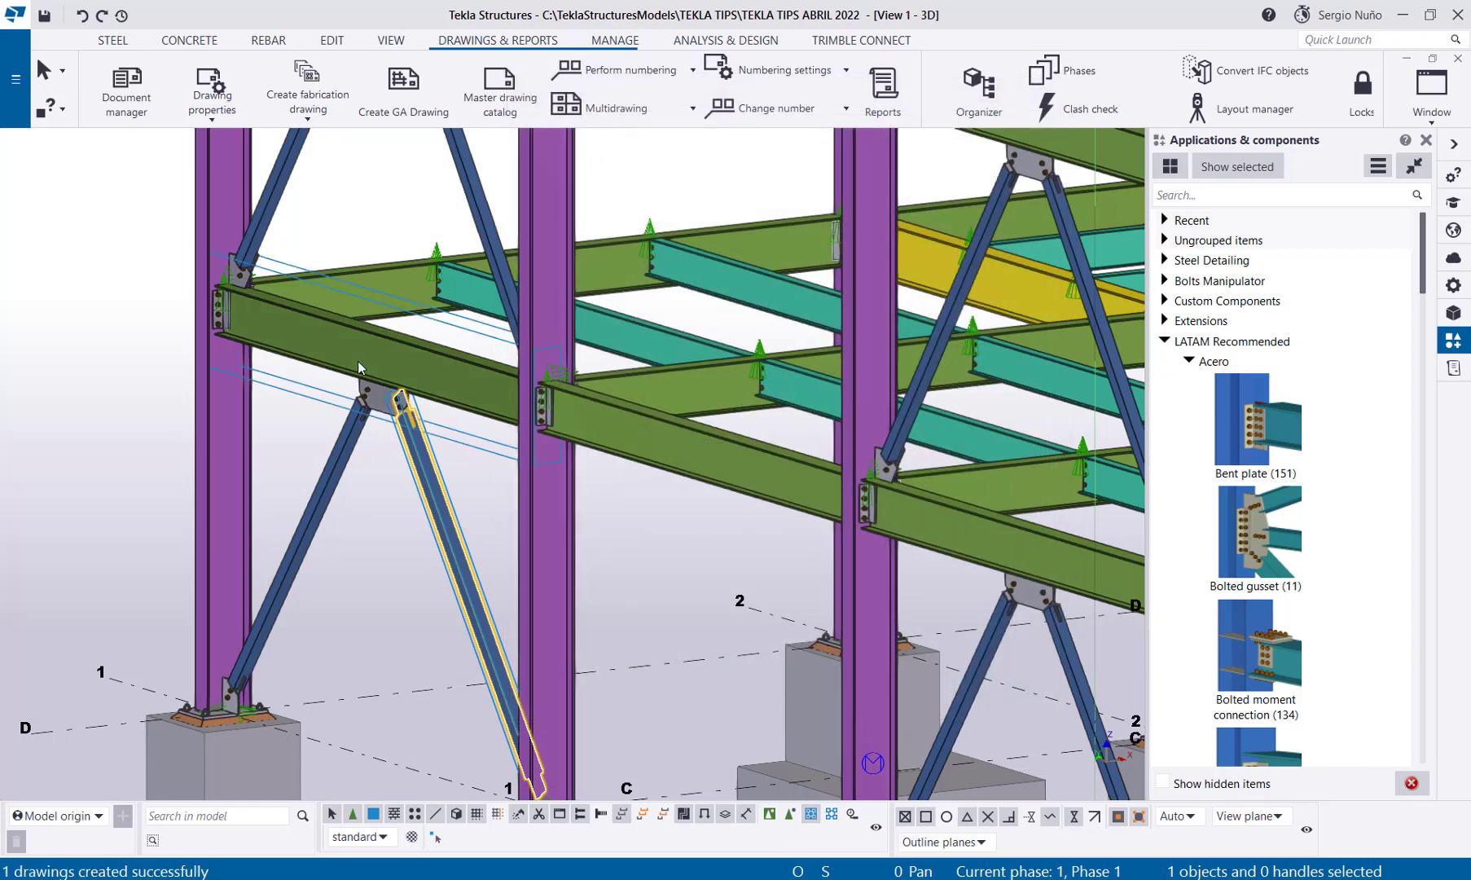
pyautogui.click(127, 88)
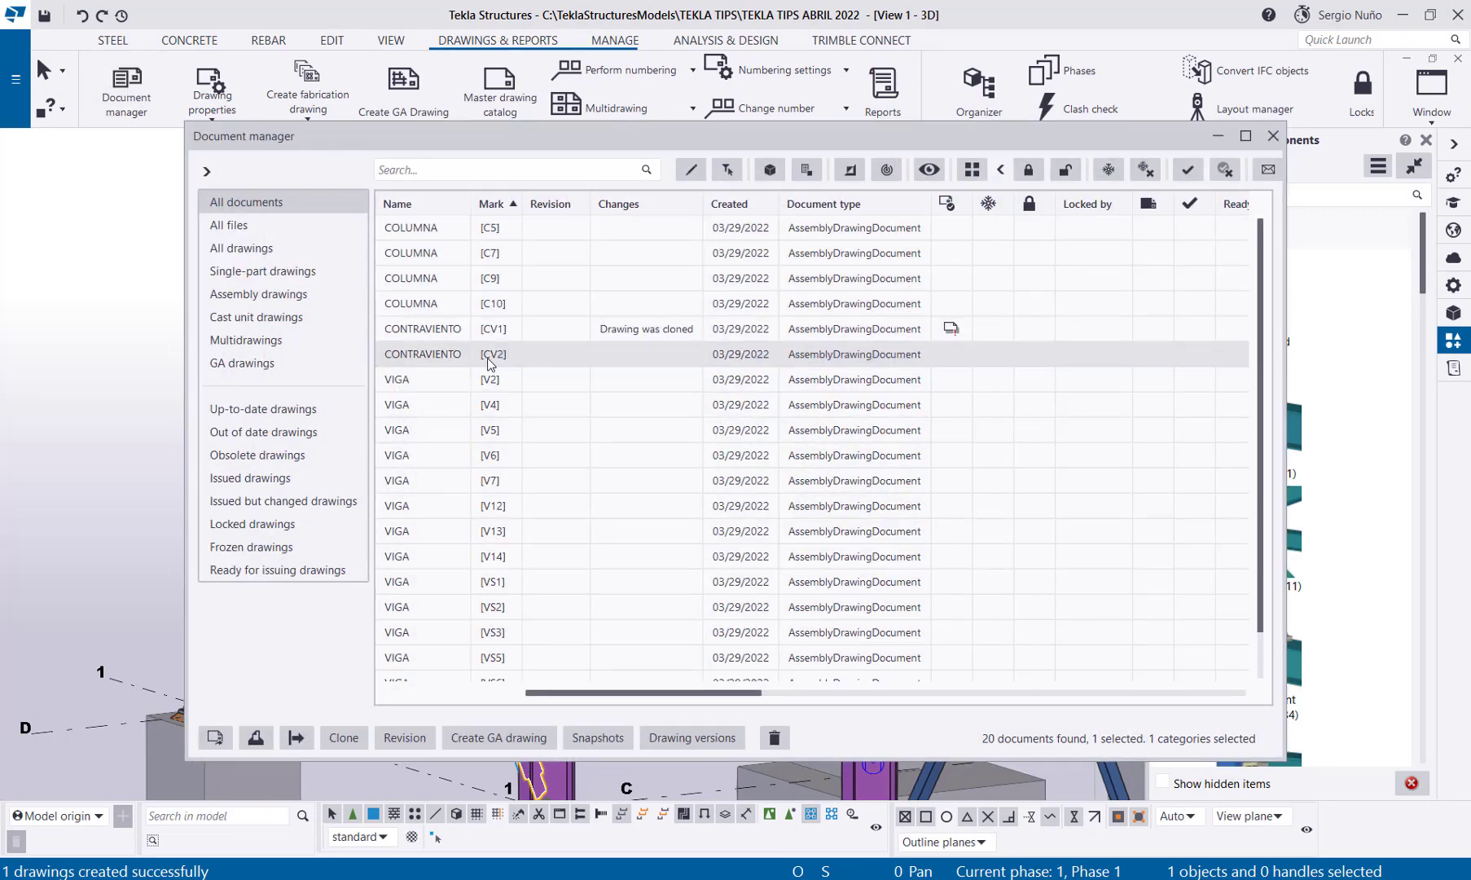
pyautogui.click(487, 329)
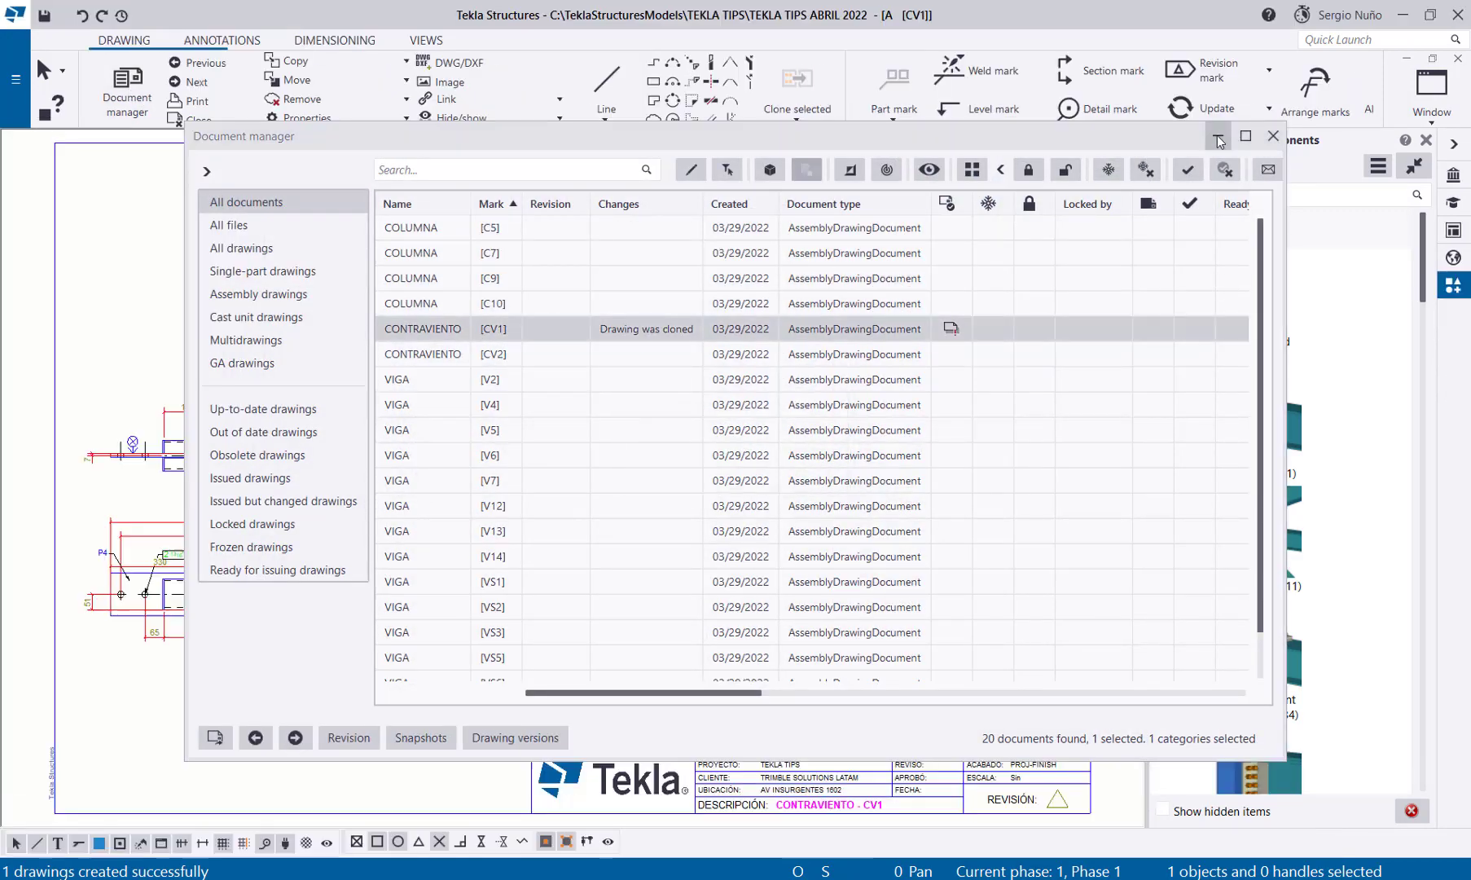
pyautogui.click(1218, 136)
# Step: Move the 330 – 2 995 – 330 dimension line up, closer to the 3585 dimension in the CV1 front view
pyautogui.moveTo(399, 458); pyautogui.dragTo(403, 304, button='middle')
pyautogui.scroll(2, 621, 427)
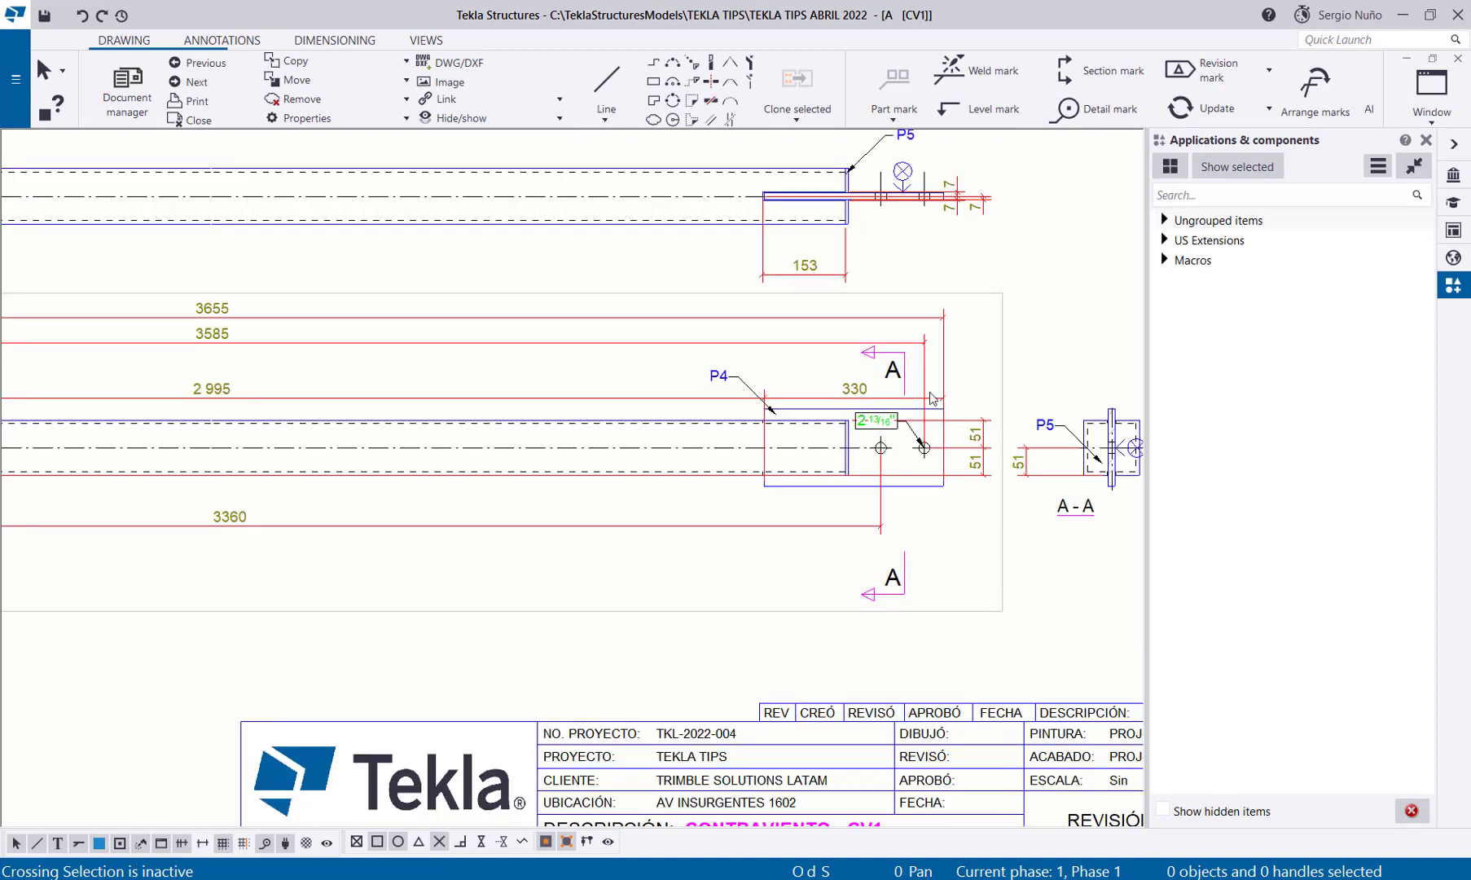
pyautogui.scroll(3, 873, 469)
pyautogui.scroll(-3, 538, 465)
pyautogui.moveTo(198, 497)
pyautogui.mouseDown(button='middle')
pyautogui.moveTo(518, 547)
pyautogui.moveTo(462, 531)
pyautogui.mouseUp(button='middle')
pyautogui.click(531, 456)
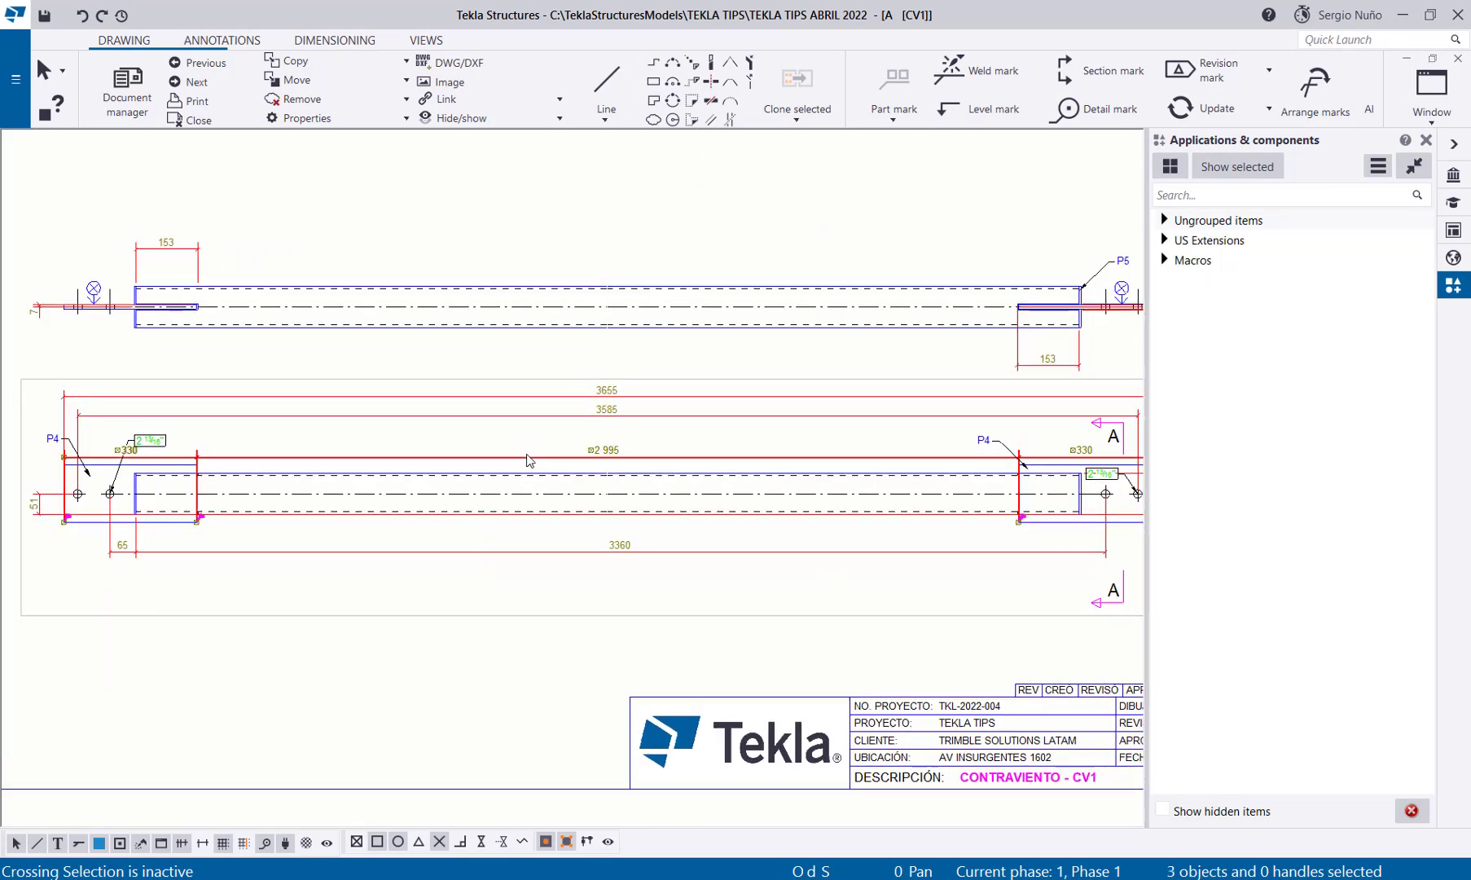
pyautogui.moveTo(531, 456); pyautogui.dragTo(526, 437)
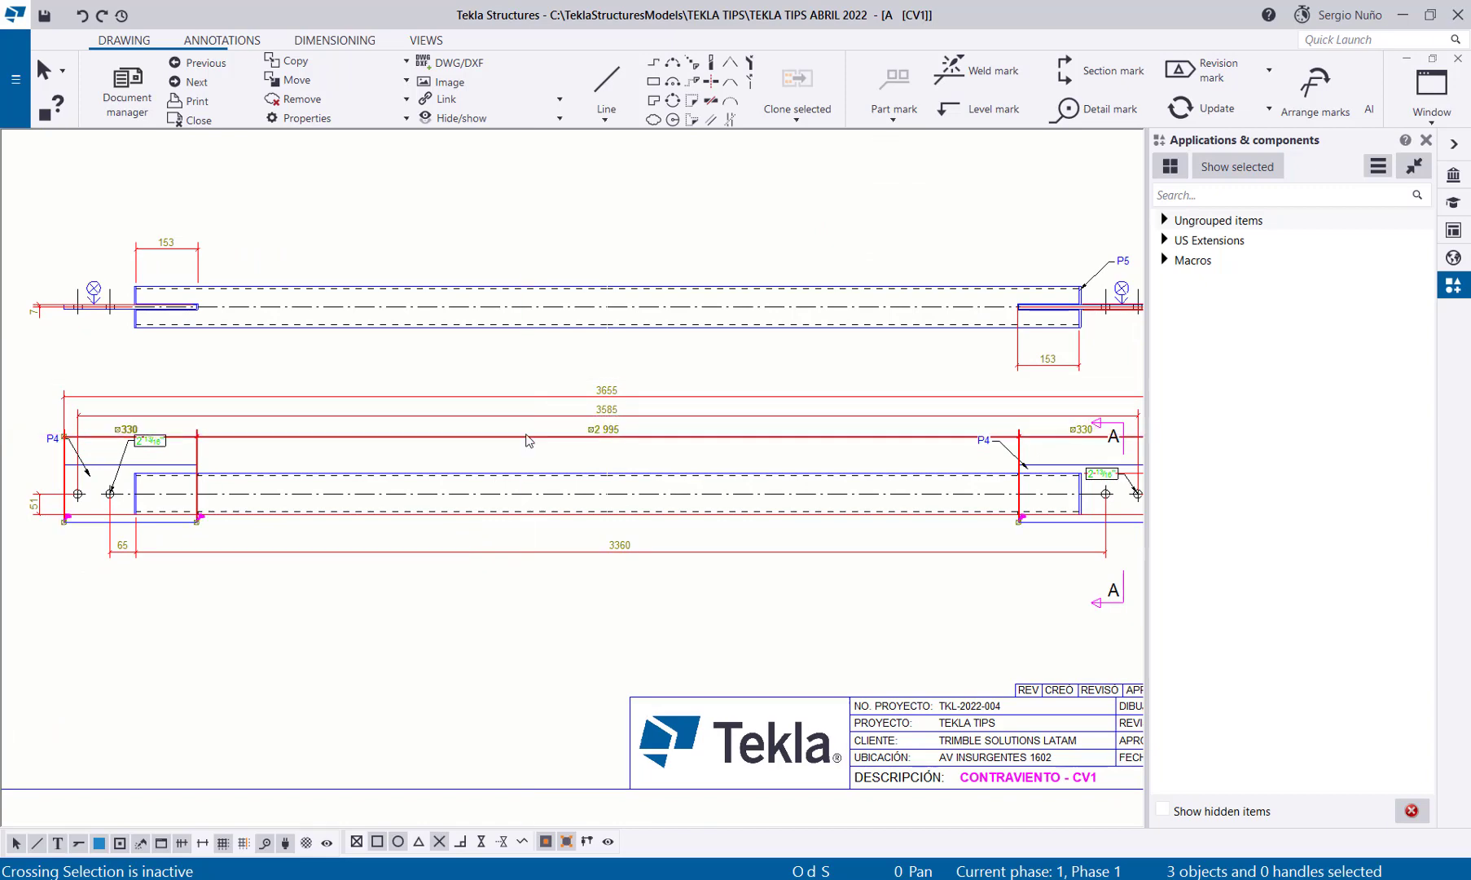
# Step: Reposition the bolt marks at both P4 plates, clear of the plates and dimensions, and close the CV1 drawing keeping the changes
pyautogui.scroll(3, 181, 461)
pyautogui.click(114, 432)
pyautogui.moveTo(109, 420); pyautogui.dragTo(111, 434)
pyautogui.scroll(-4, 111, 434)
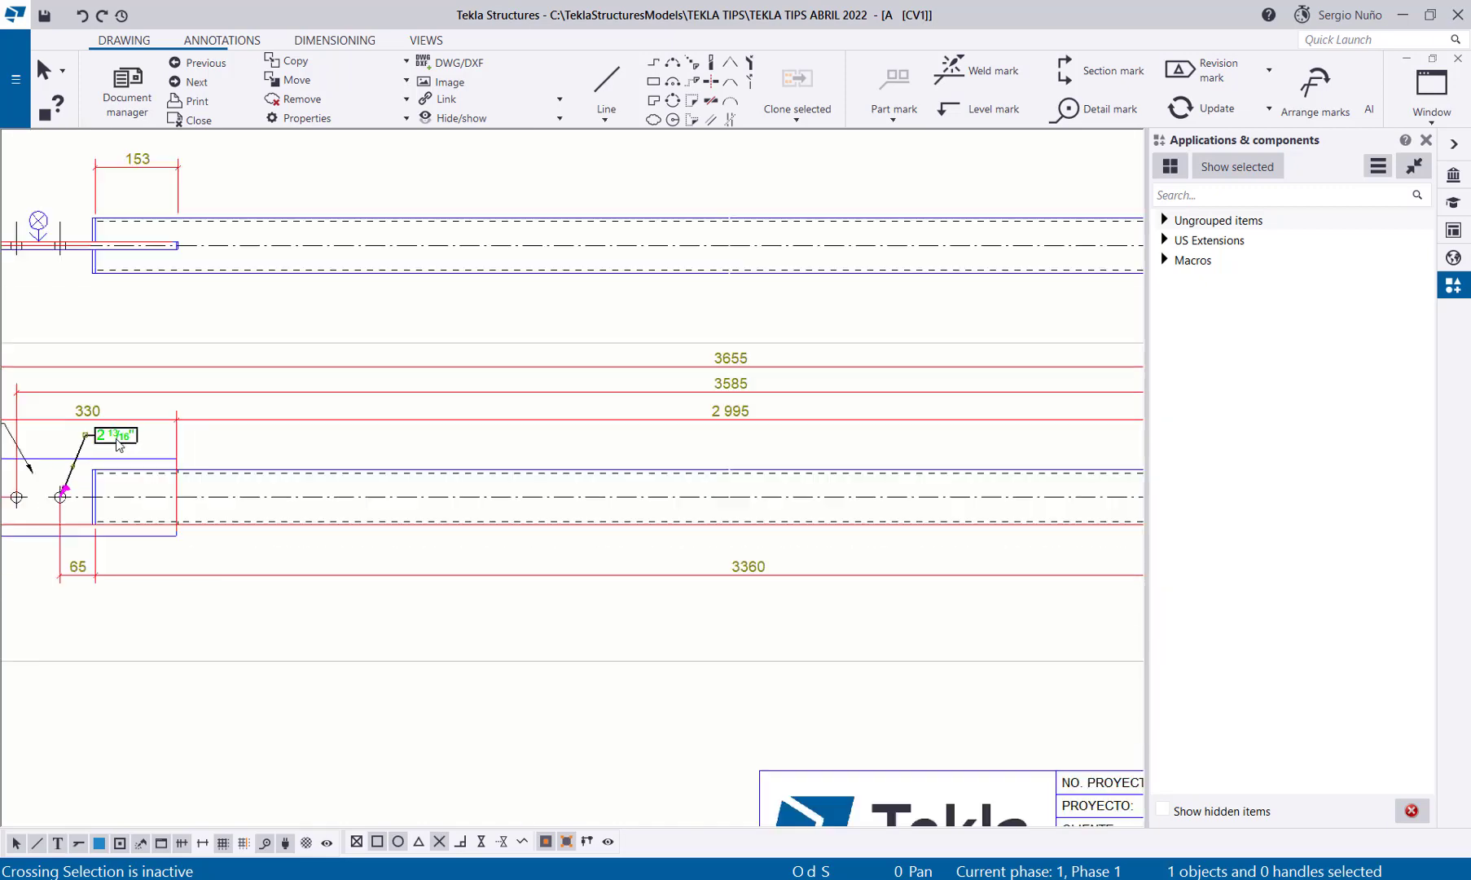
pyautogui.scroll(4, 843, 454)
pyautogui.scroll(-5, 850, 460)
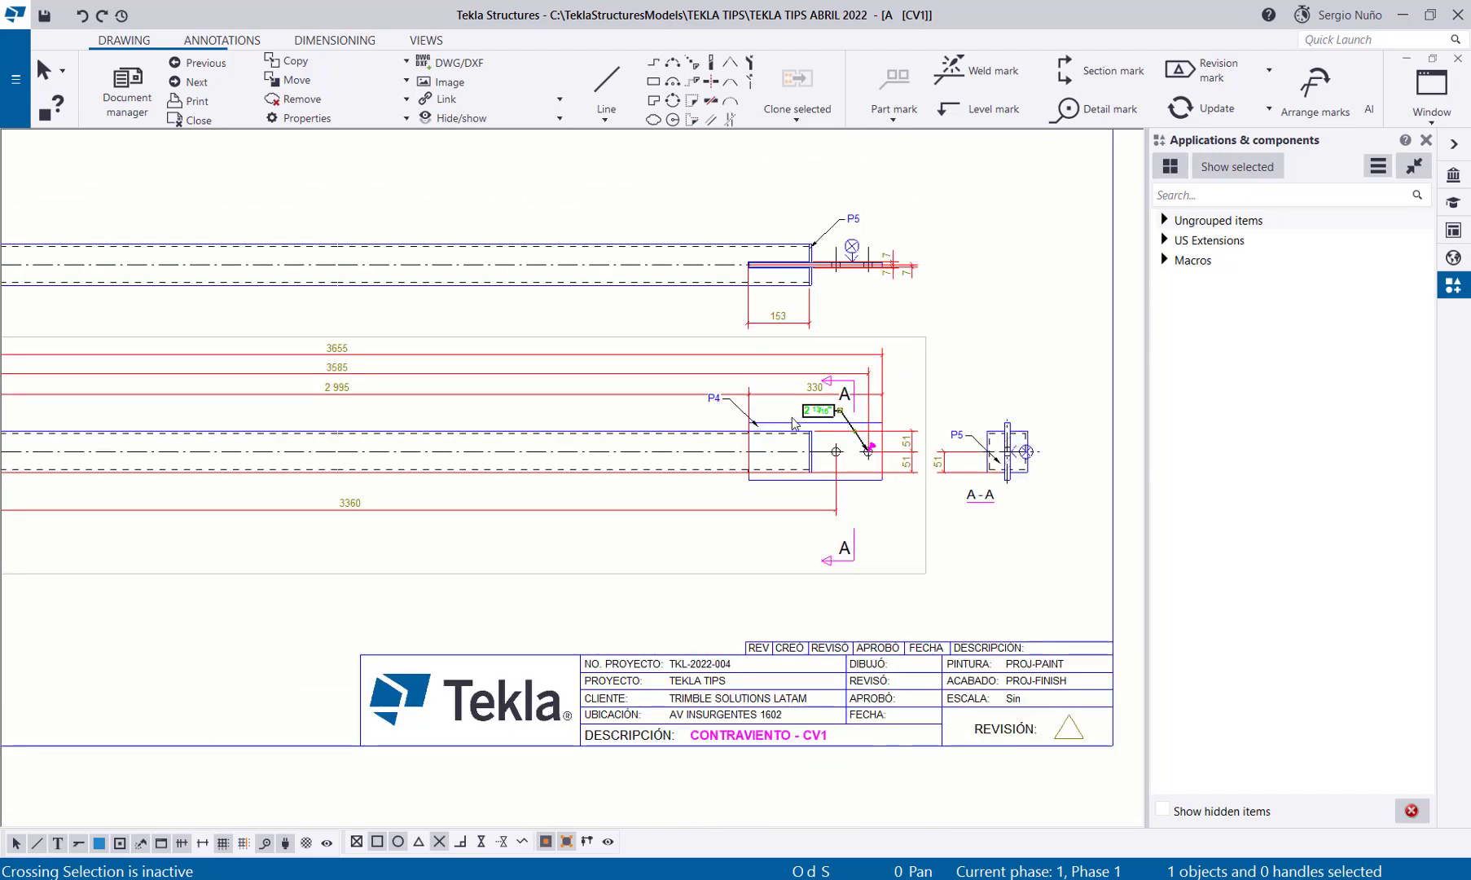
pyautogui.click(1458, 59)
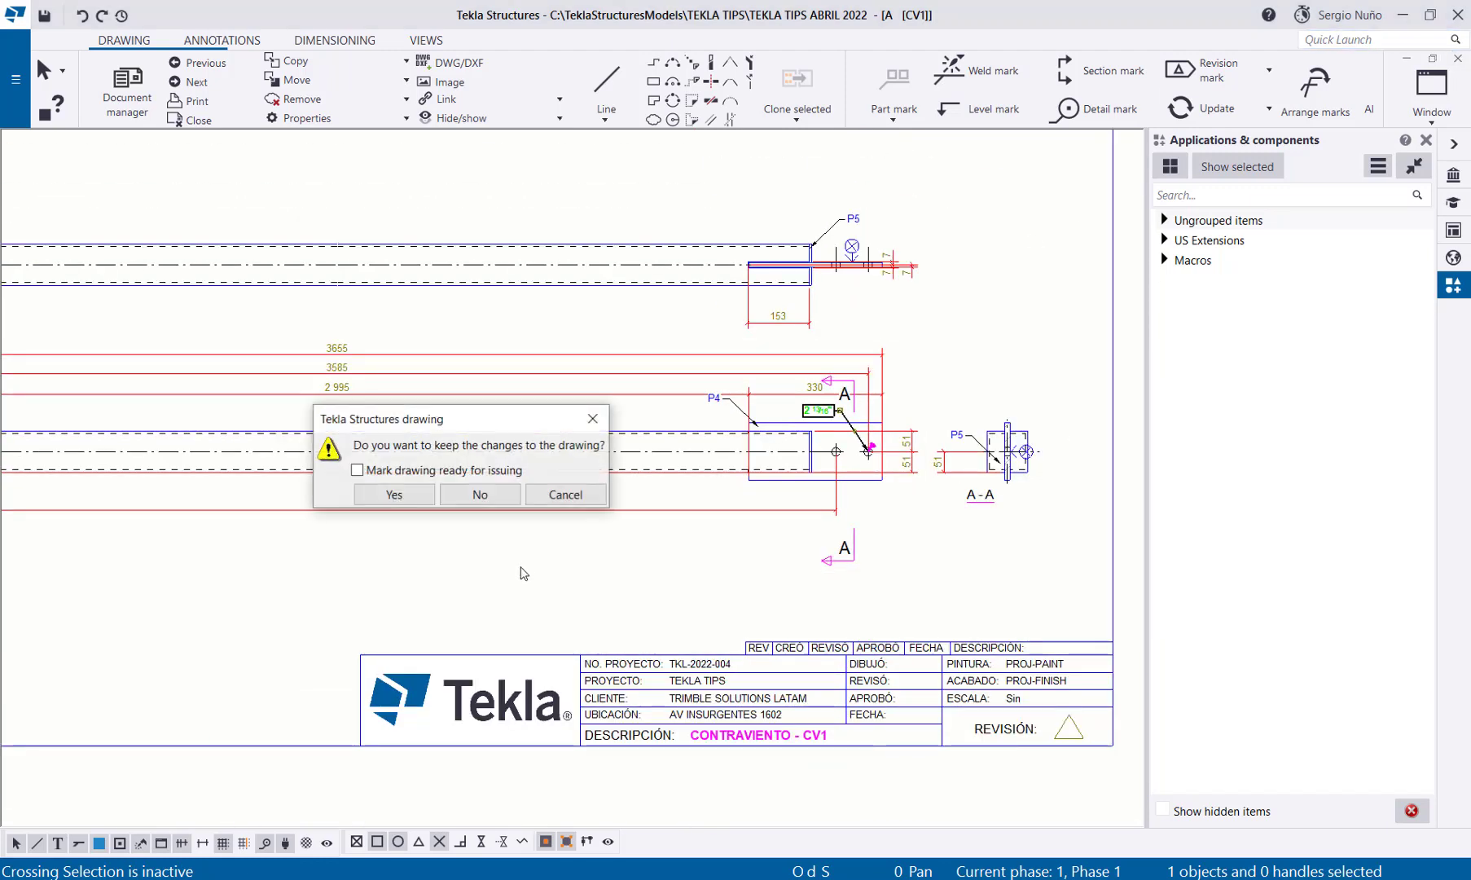
pyautogui.click(381, 495)
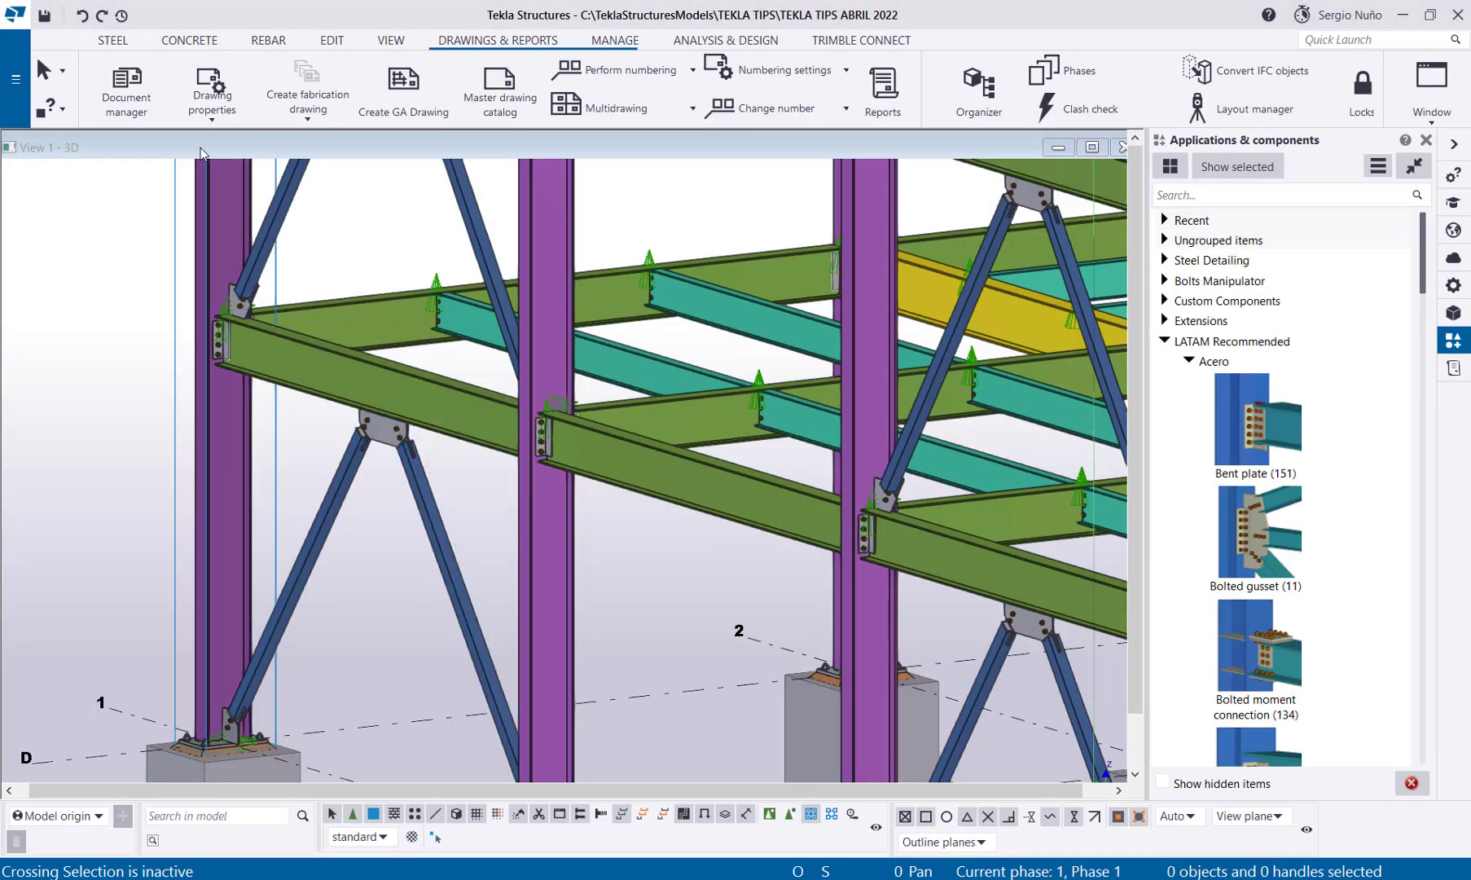
# Step: Pick the V2 beam drawing in Document manager, select its objects in the model, and minimize the manager
pyautogui.click(129, 91)
pyautogui.click(560, 380)
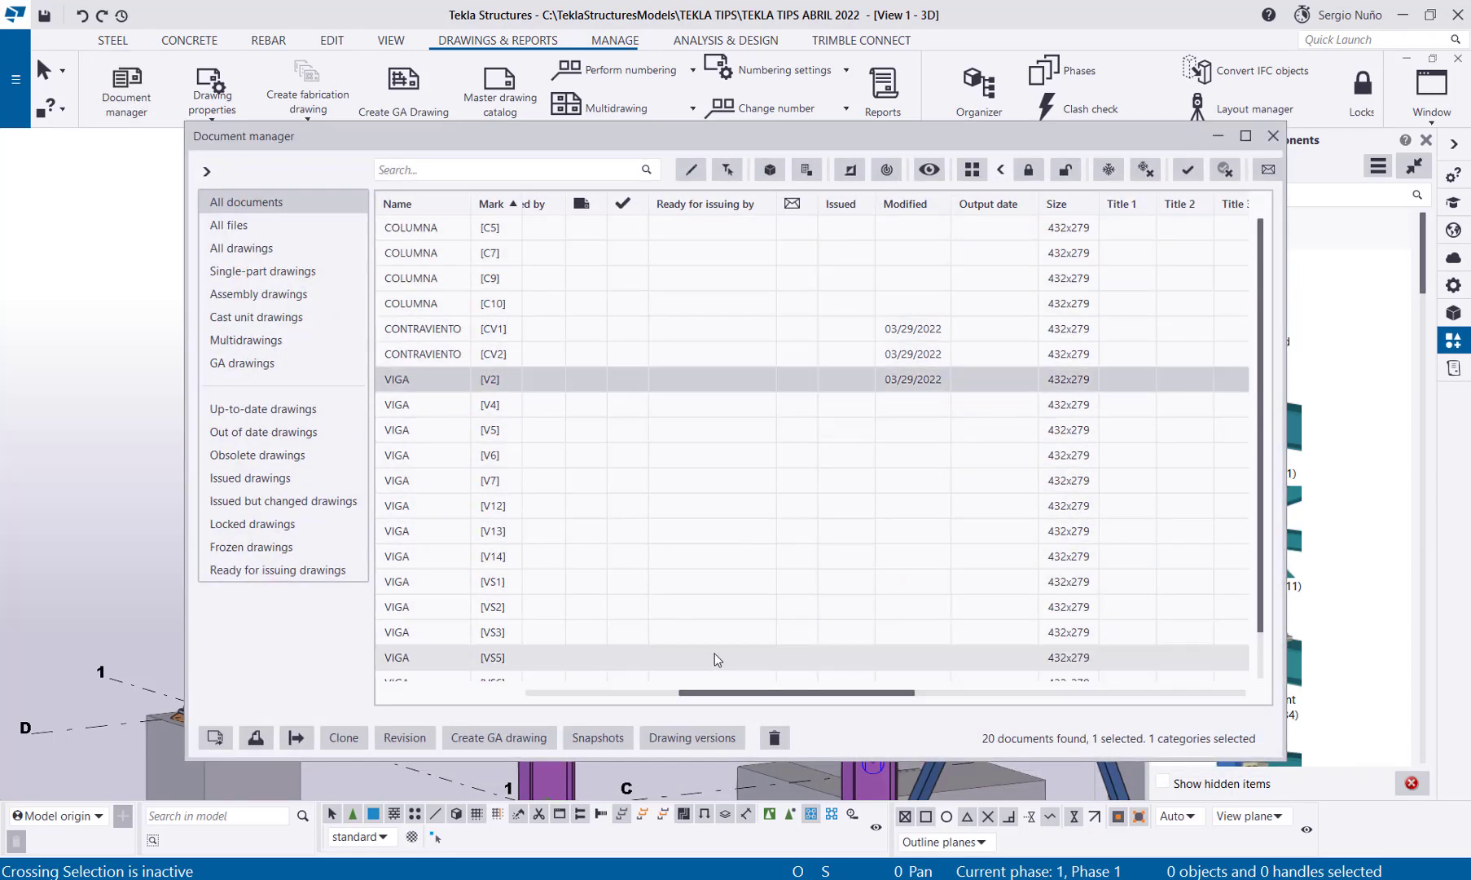
pyautogui.moveTo(731, 692); pyautogui.dragTo(486, 693)
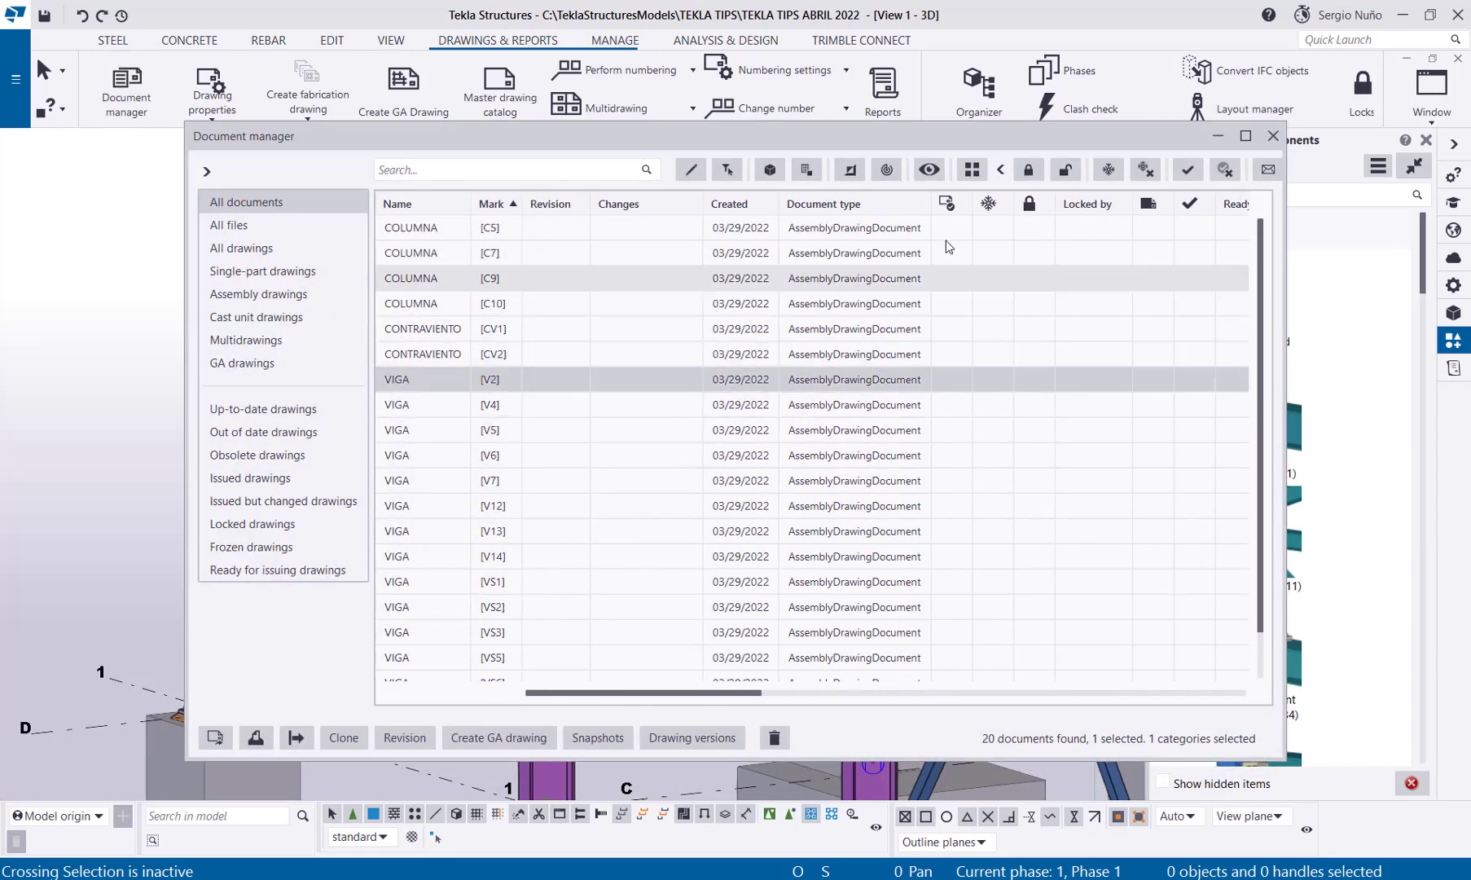
pyautogui.rightClick(694, 388)
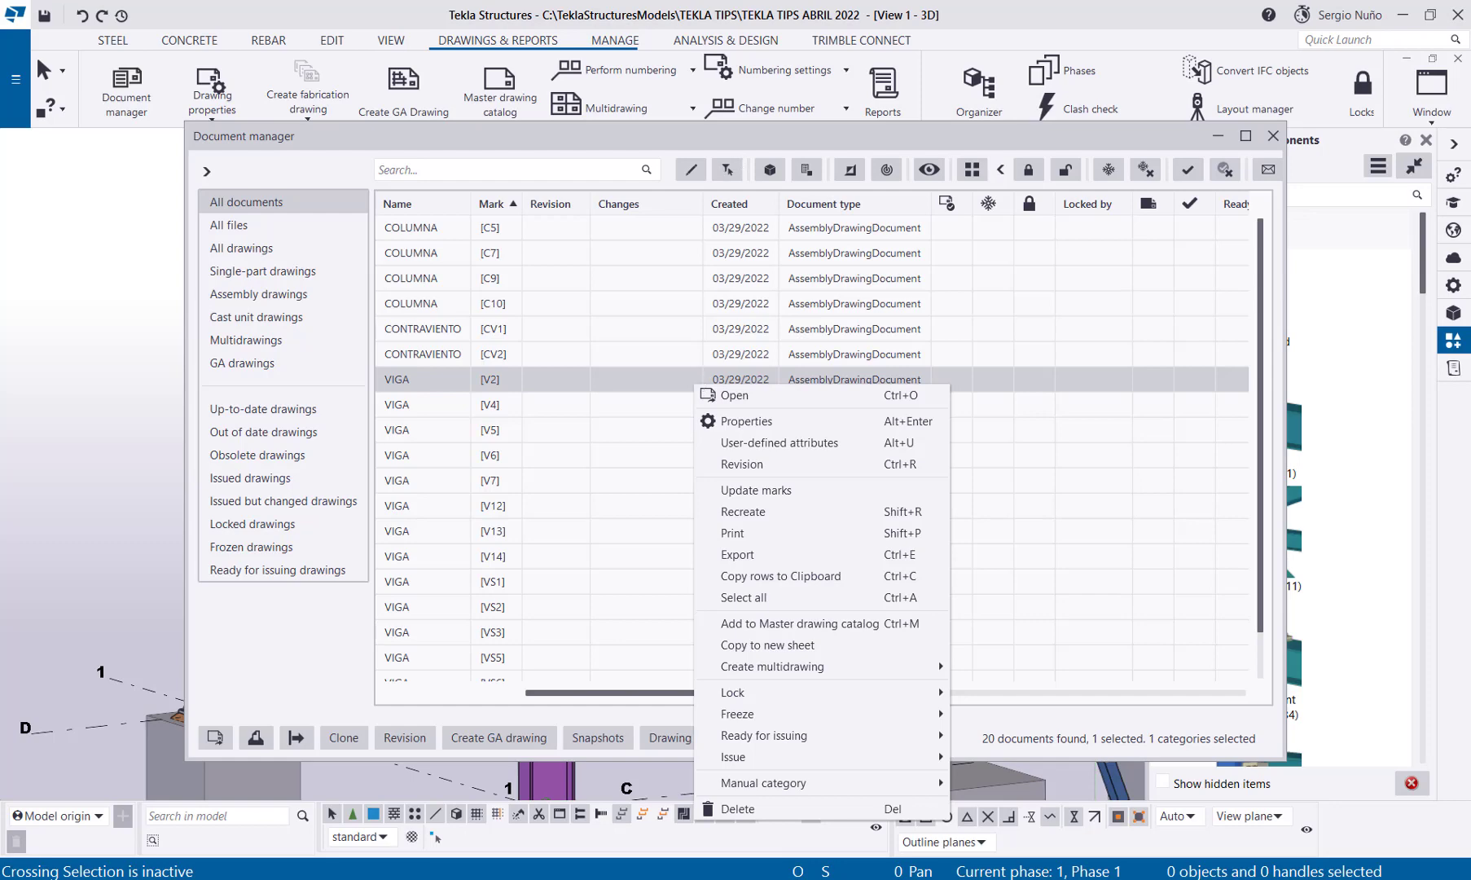
pyautogui.press('Escape')
pyautogui.click(770, 180)
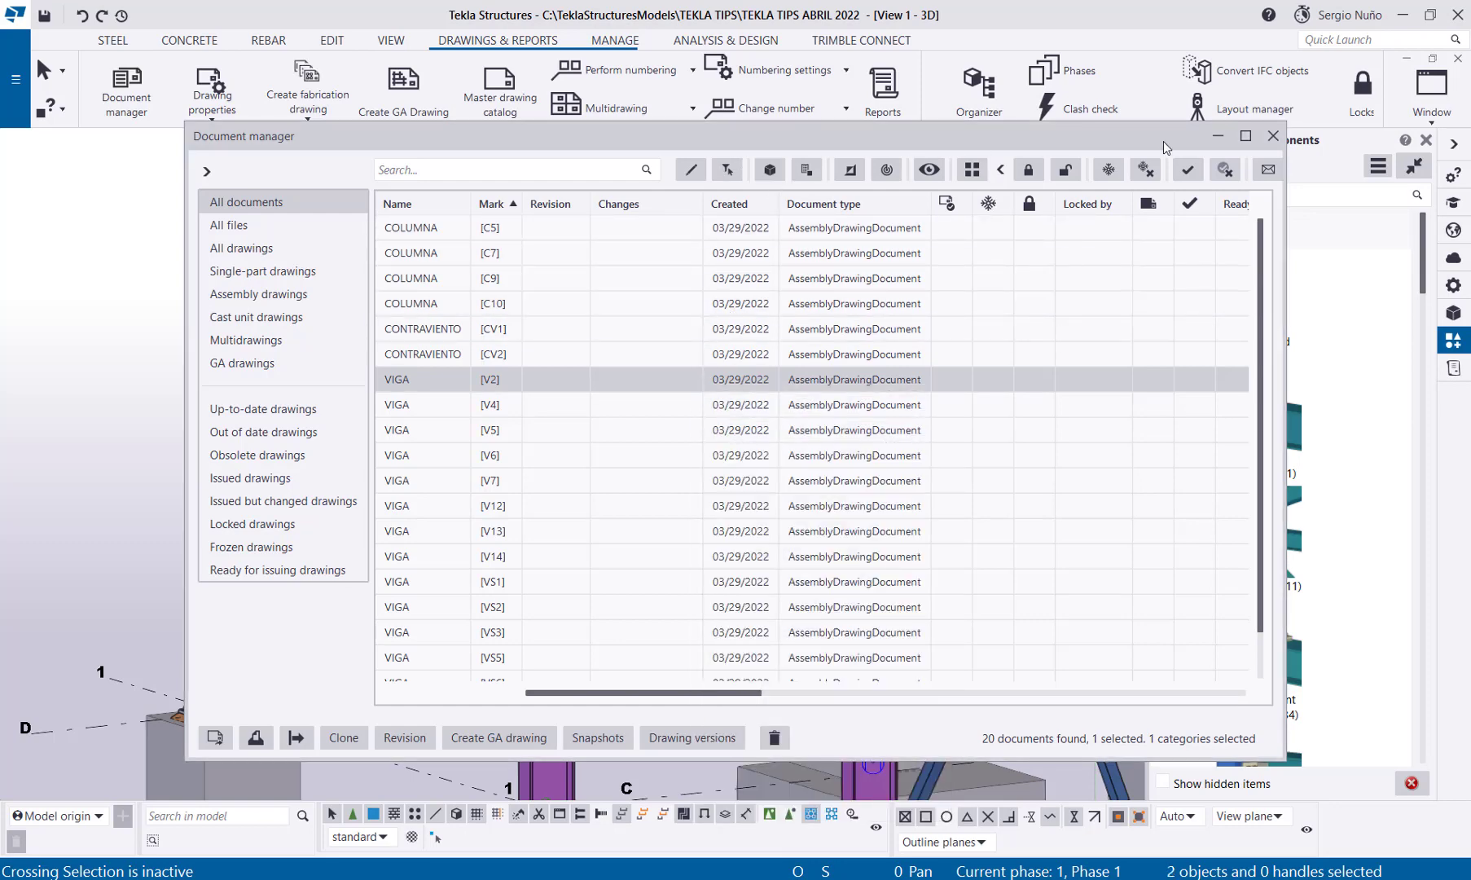
pyautogui.click(1218, 136)
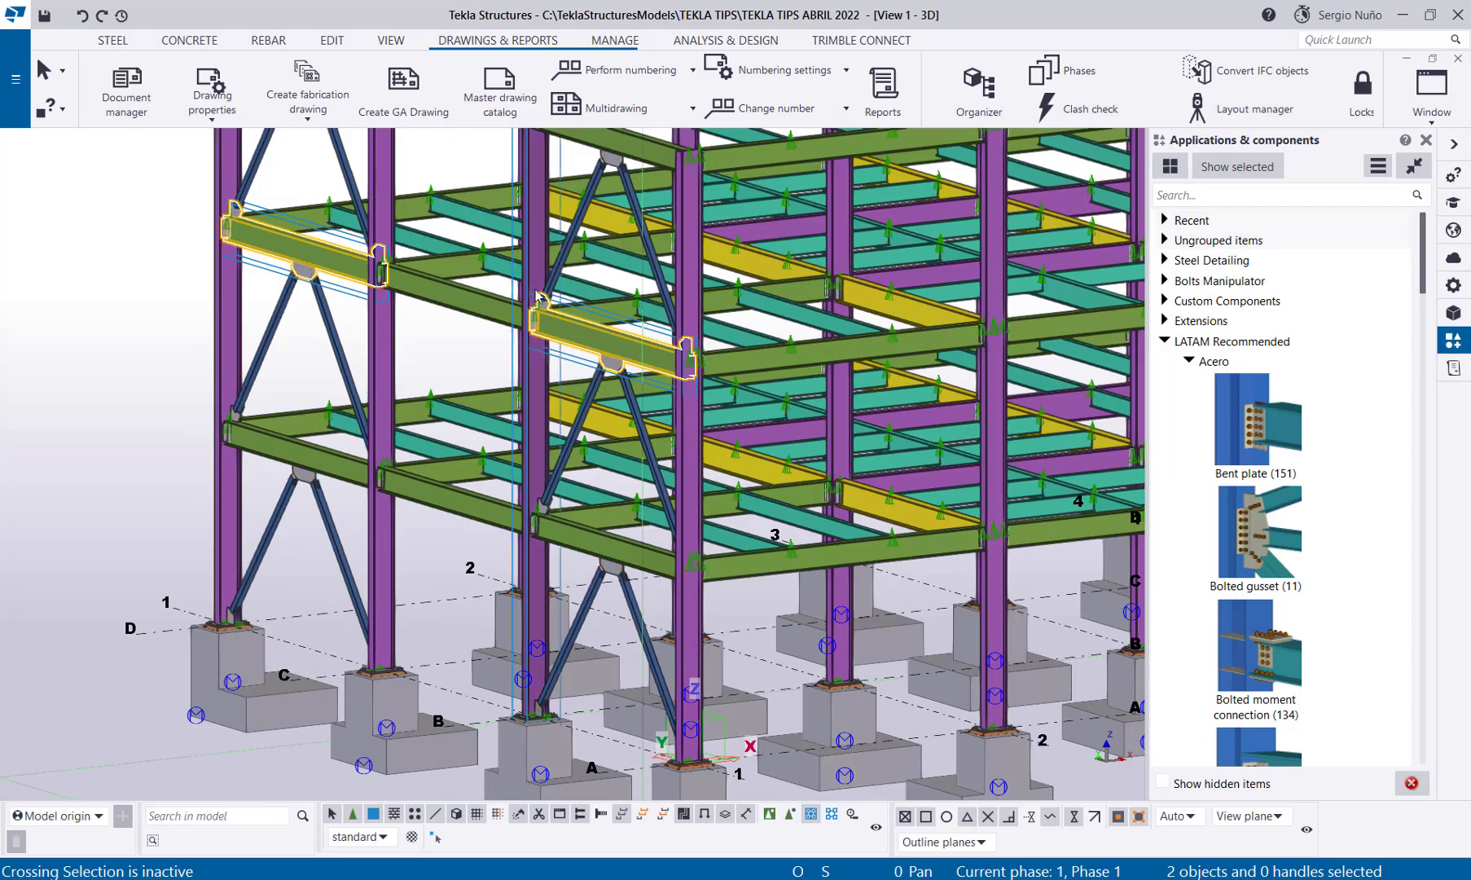
# Step: Select the first-level beam and the roof beam of the braced bay on grid 1 between C and D
pyautogui.scroll(3, 534, 295)
pyautogui.moveTo(171, 230); pyautogui.dragTo(492, 392, button='middle')
pyautogui.scroll(-3, 373, 360)
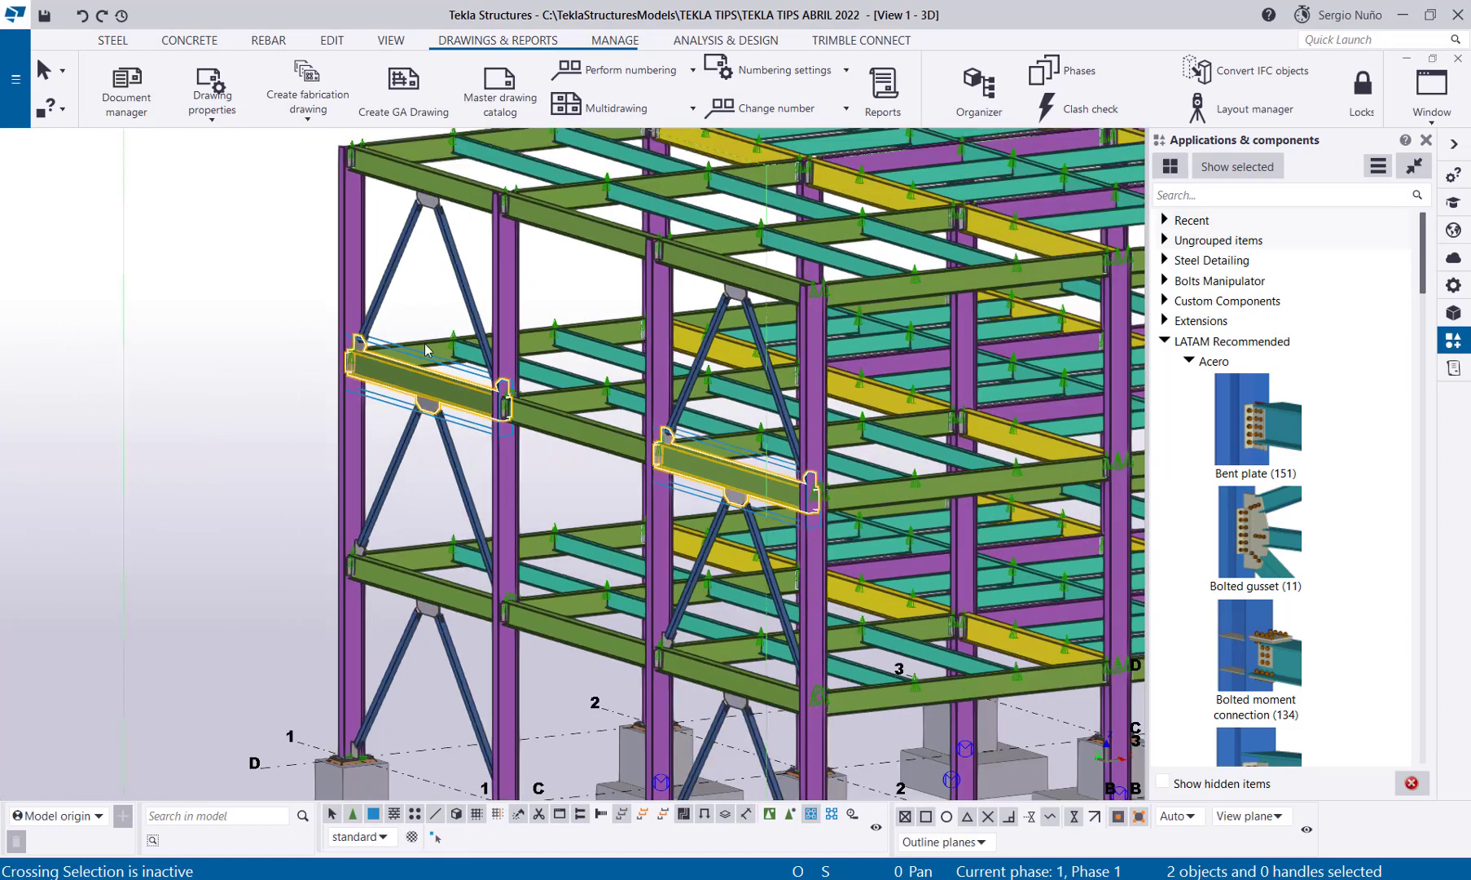
pyautogui.moveTo(407, 456); pyautogui.dragTo(452, 458, button='middle')
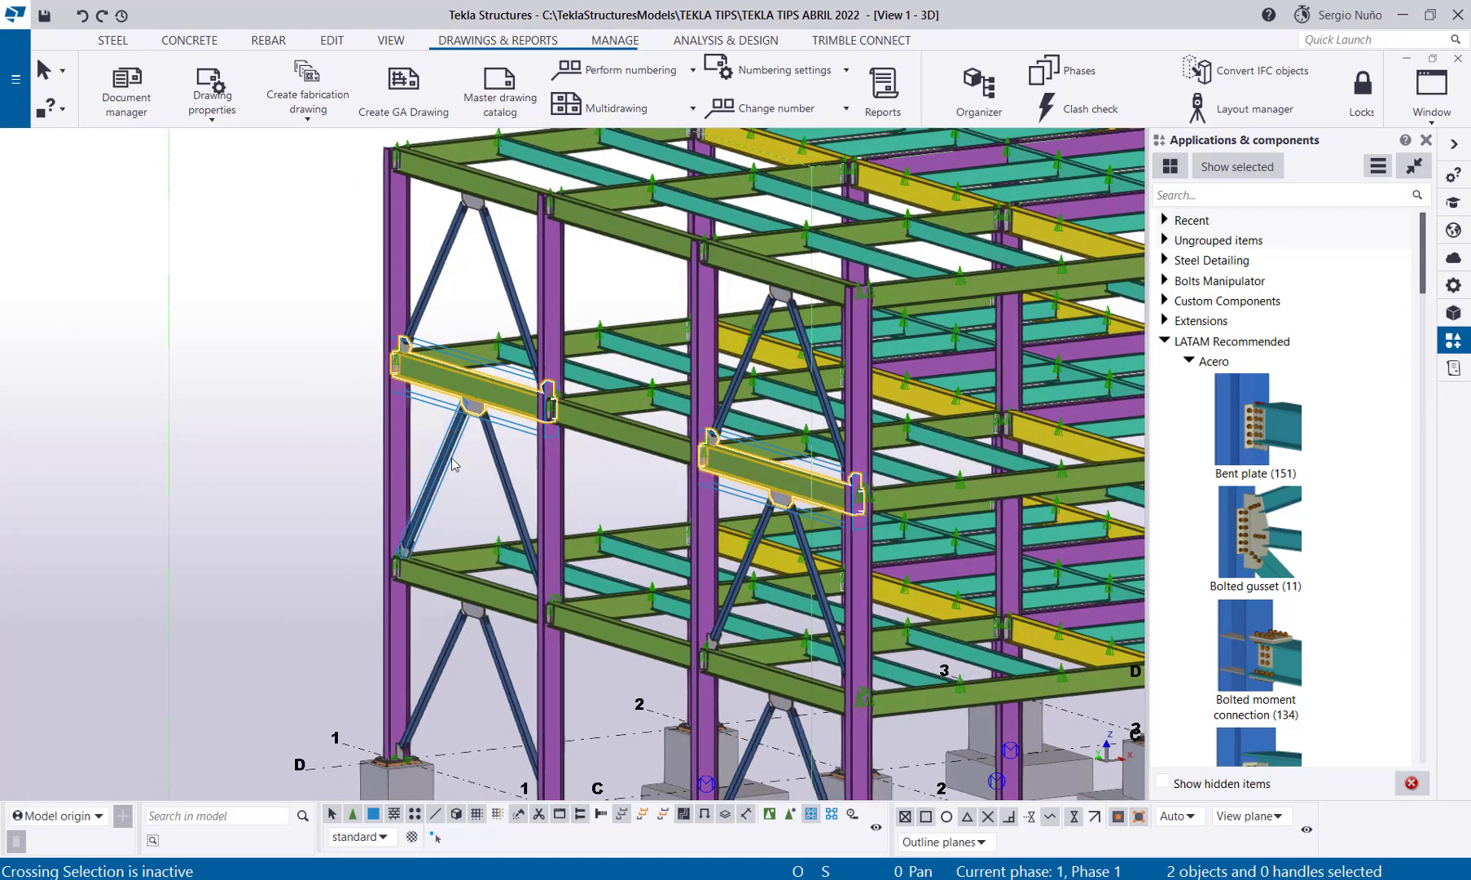
pyautogui.click(468, 590)
pyautogui.scroll(3, 470, 258)
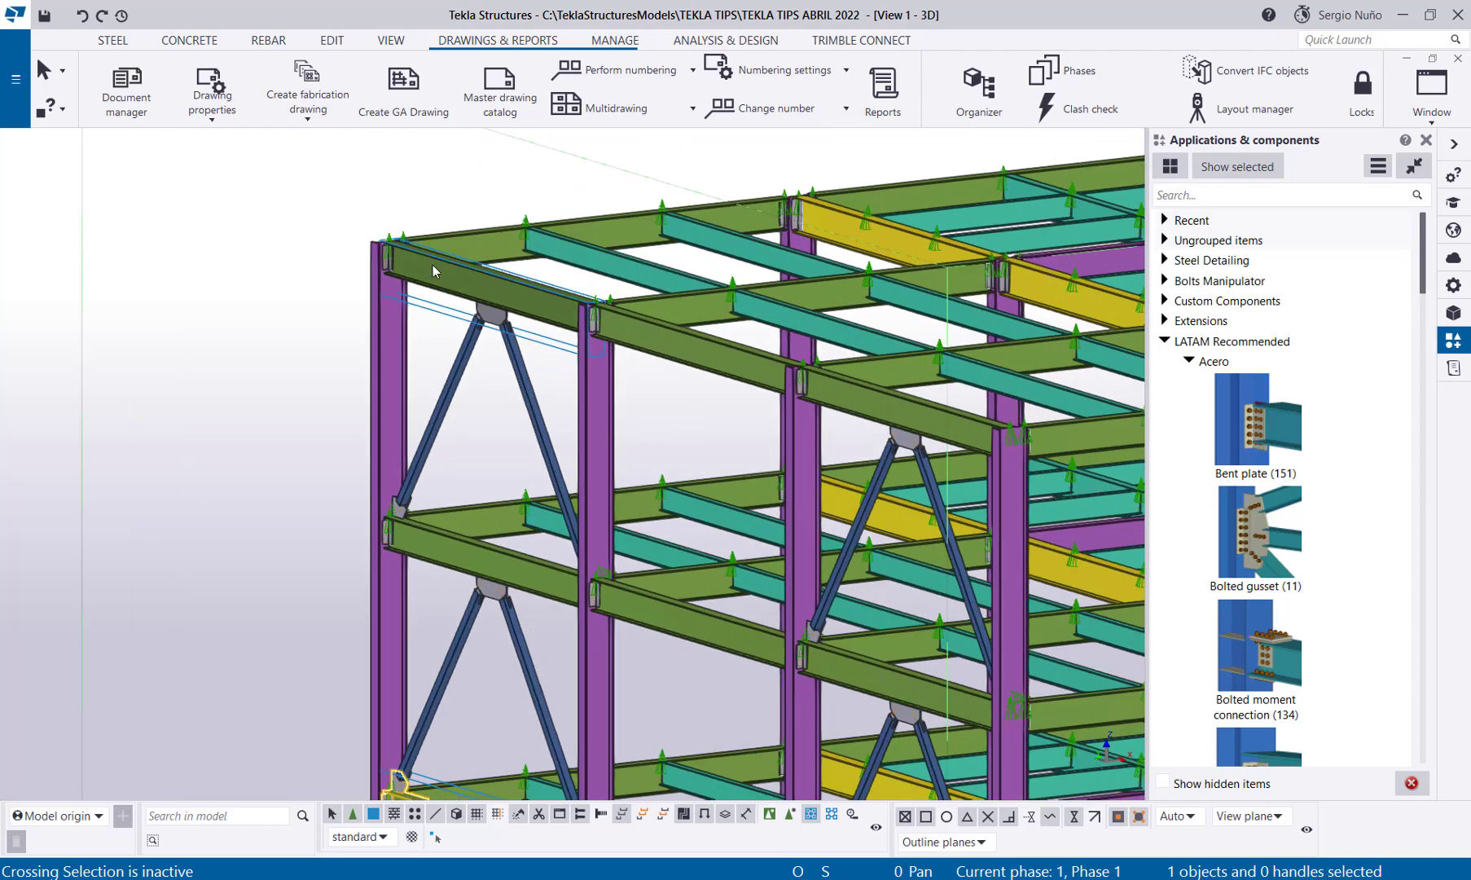
pyautogui.keyDown('ctrl'); pyautogui.click(433, 265); pyautogui.keyUp('ctrl')
pyautogui.scroll(-2, 432, 265)
pyautogui.moveTo(458, 551); pyautogui.dragTo(427, 507, button='middle')
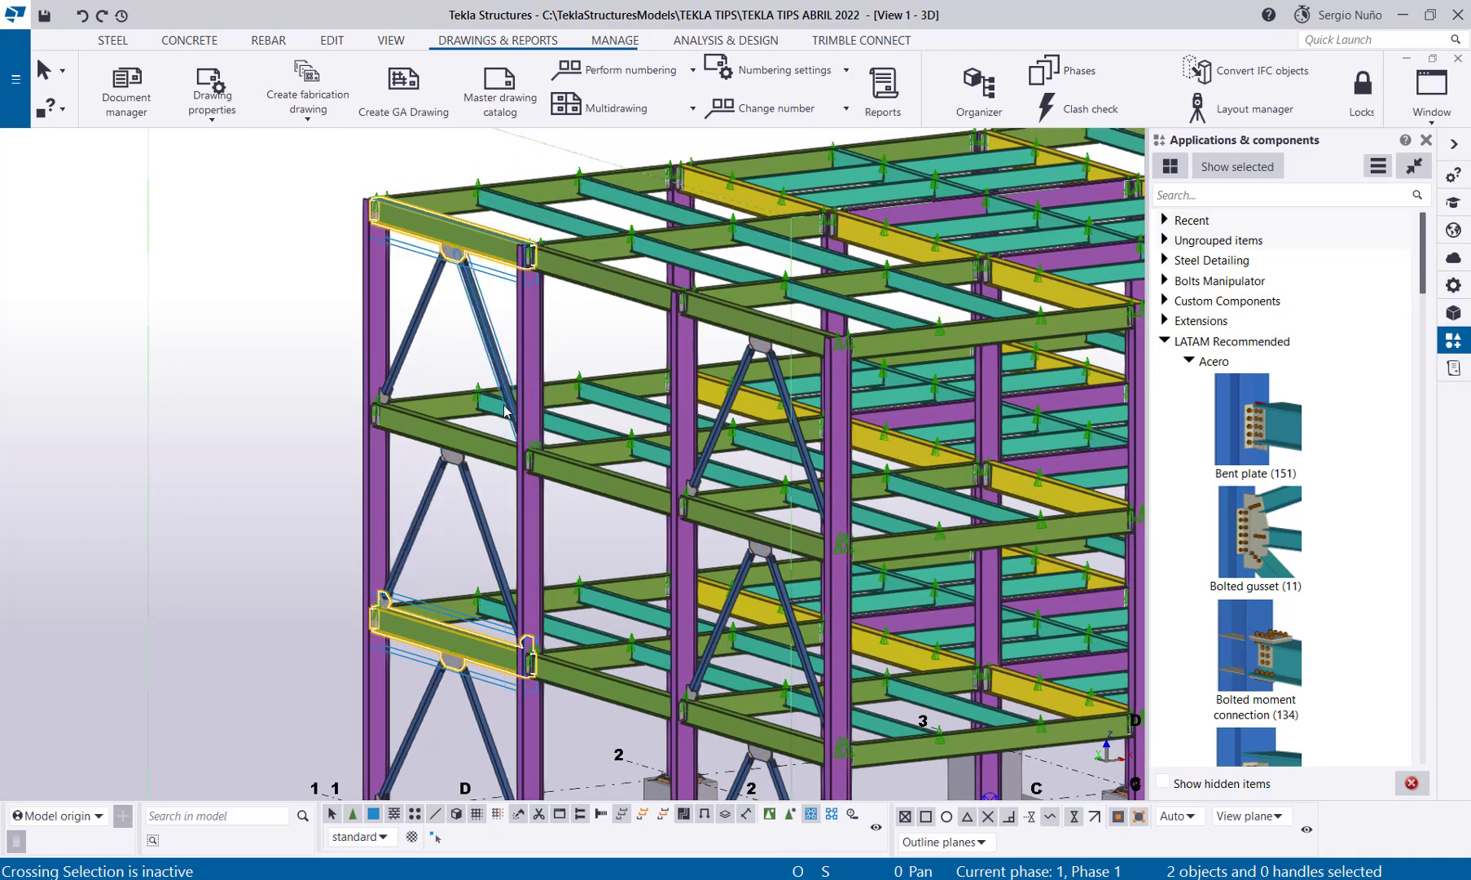
pyautogui.scroll(-3, 499, 547)
pyautogui.moveTo(531, 549)
pyautogui.keyDown('ctrl'); pyautogui.mouseDown(button='middle')
pyautogui.moveTo(506, 521)
pyautogui.moveTo(538, 538)
pyautogui.mouseUp(button='middle'); pyautogui.keyUp('ctrl')
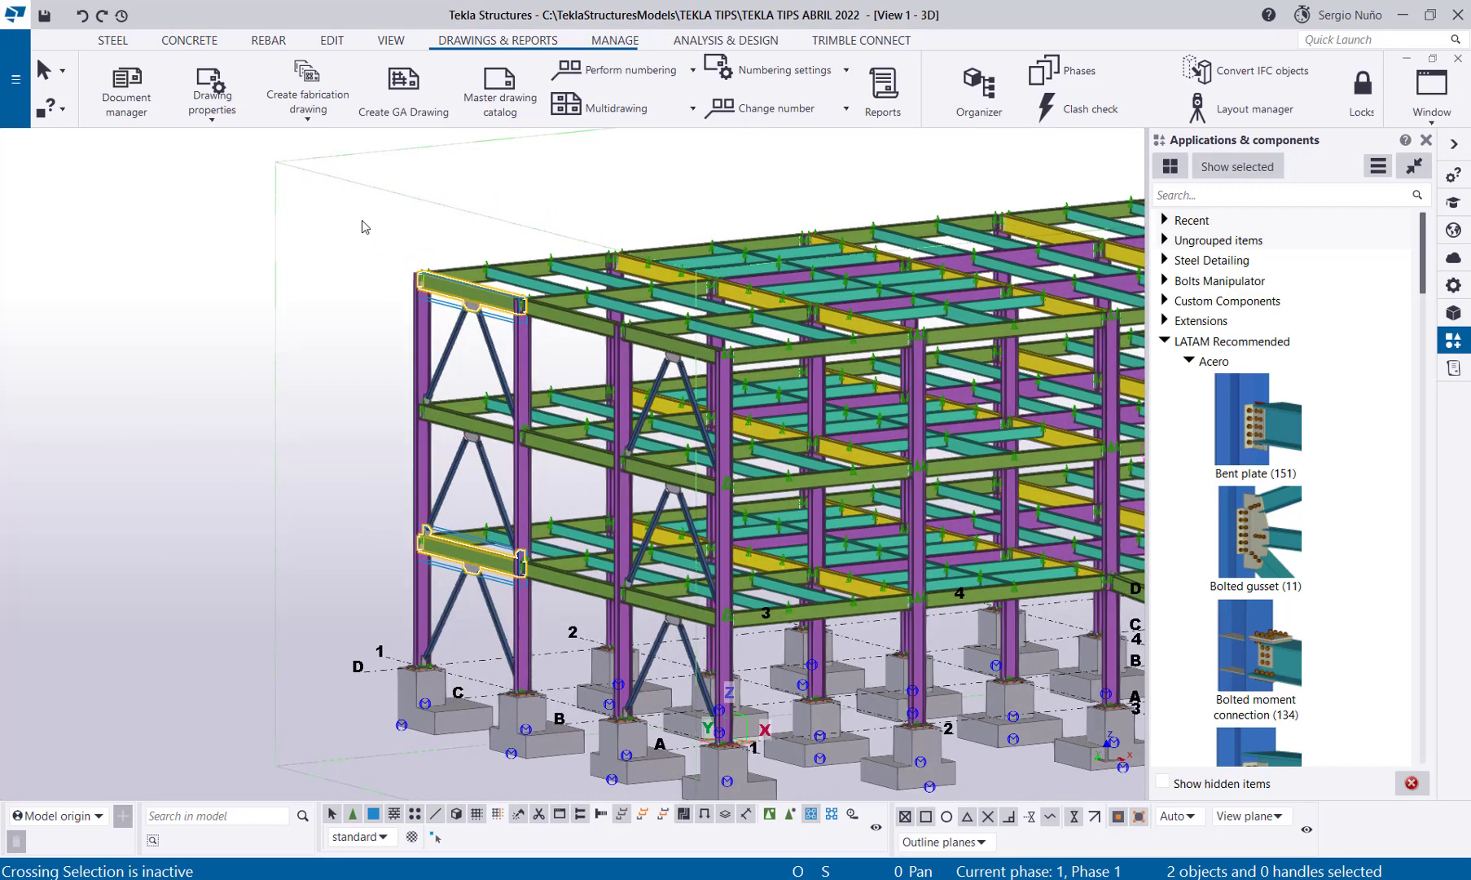
# Step: Area-select the framing around the braced bay on grid 1 between C and D, add the adjoining secondary beams, and switch to plane view
pyautogui.moveTo(538, 560); pyautogui.dragTo(585, 705)
pyautogui.scroll(5, 637, 430)
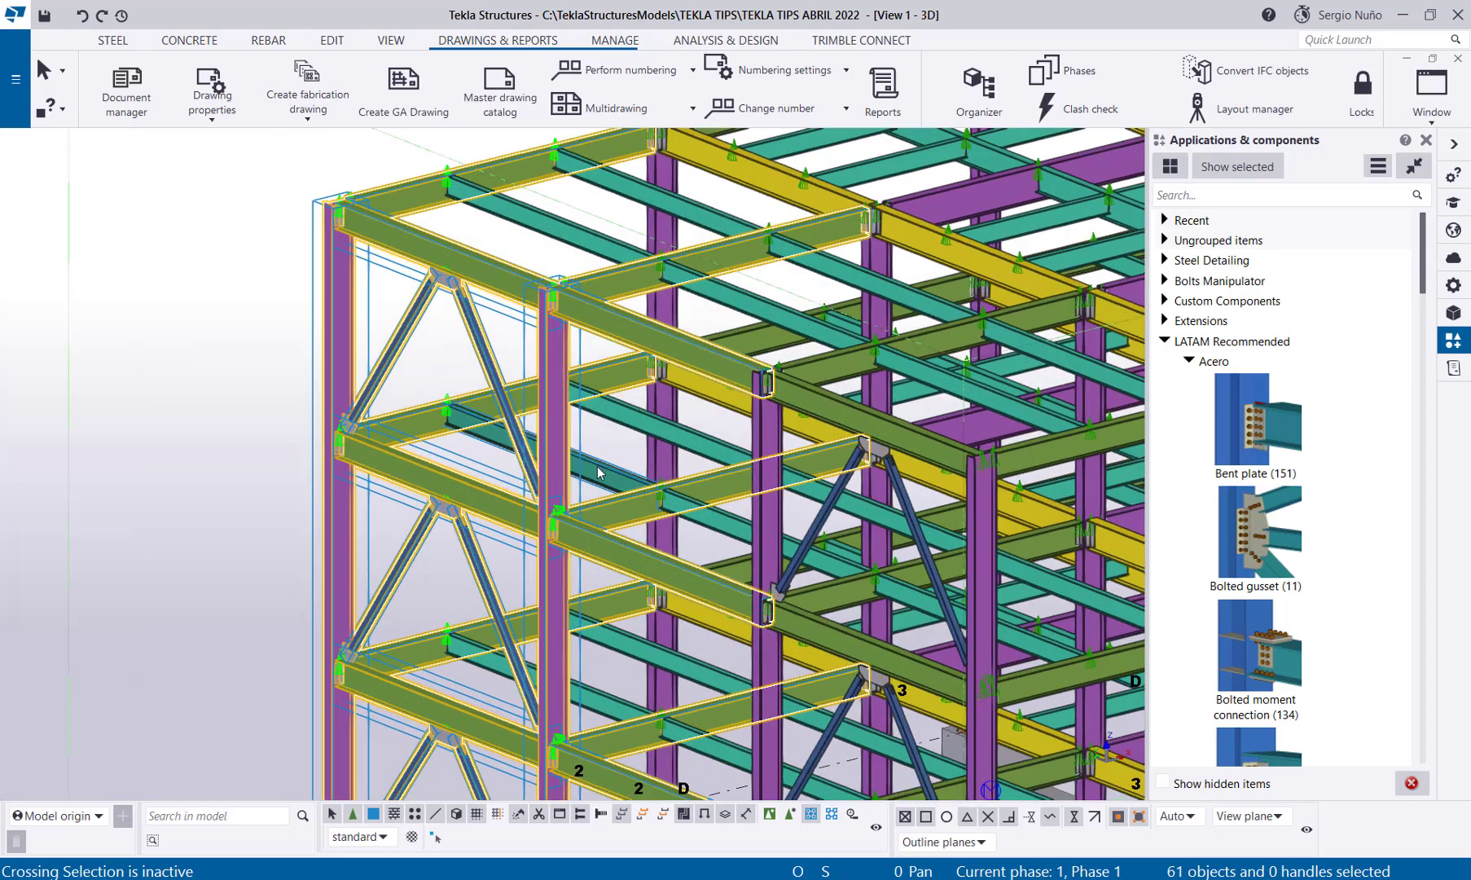
pyautogui.keyDown('ctrl'); pyautogui.click(637, 430); pyautogui.keyUp('ctrl')
pyautogui.keyDown('ctrl'); pyautogui.click(574, 237); pyautogui.keyUp('ctrl')
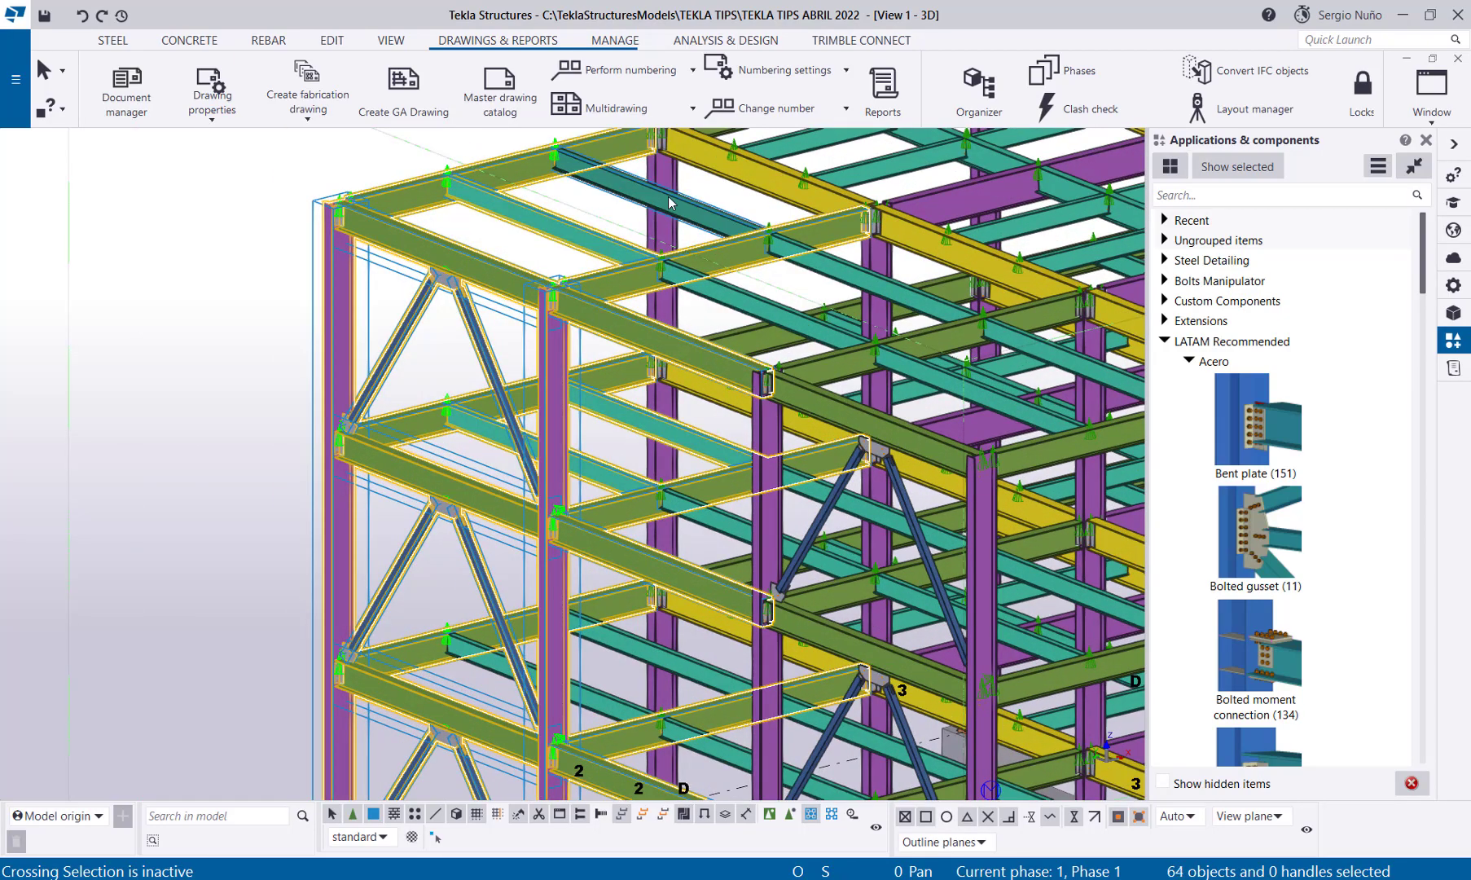
pyautogui.keyDown('ctrl'); pyautogui.click(632, 189); pyautogui.keyUp('ctrl')
pyautogui.hotkey('ctrl', 'p')
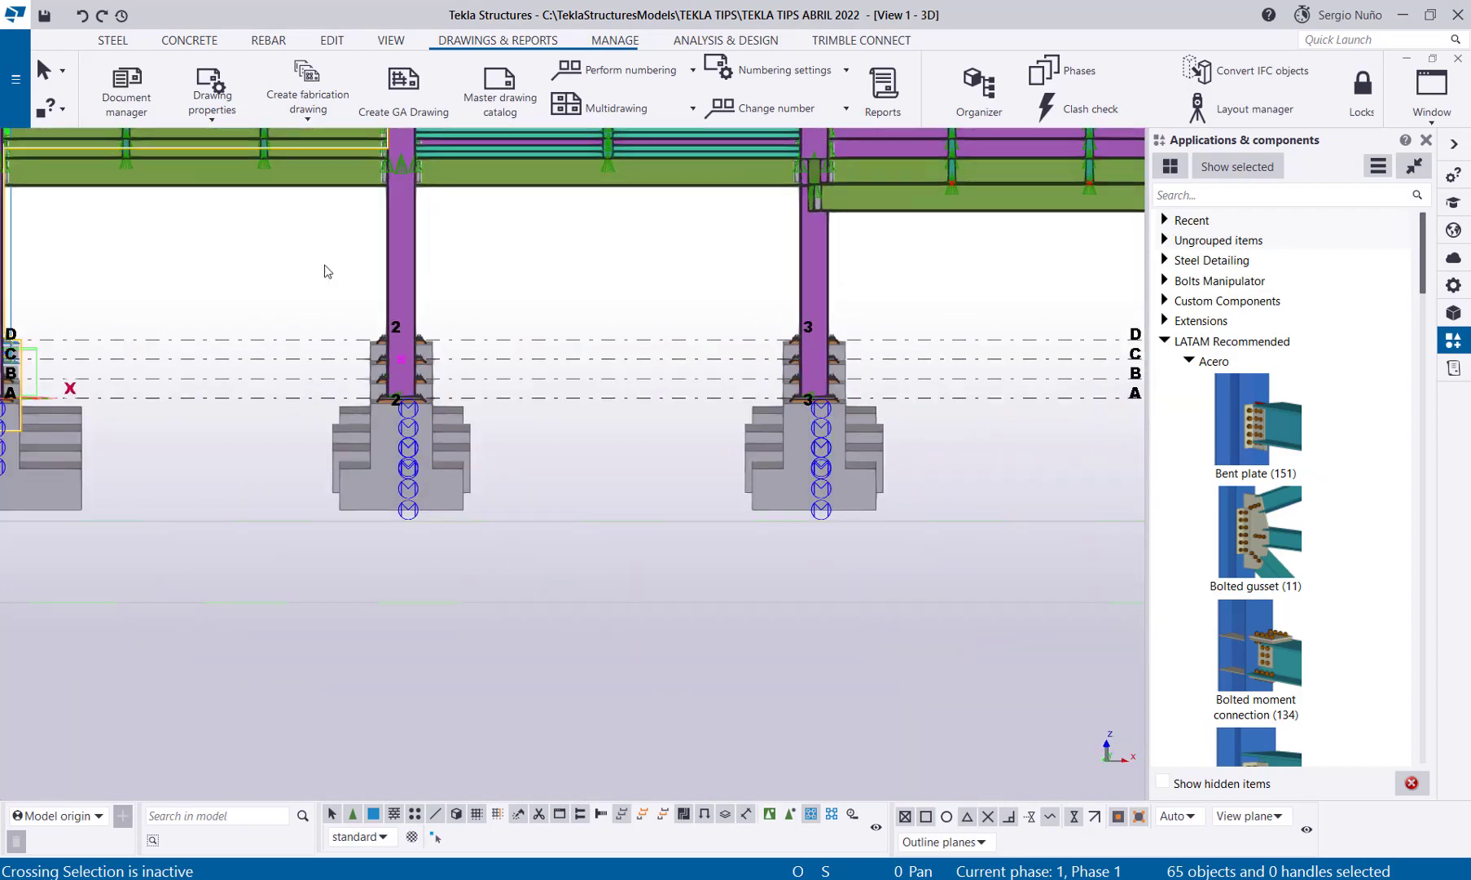
pyautogui.scroll(-5, 439, 567)
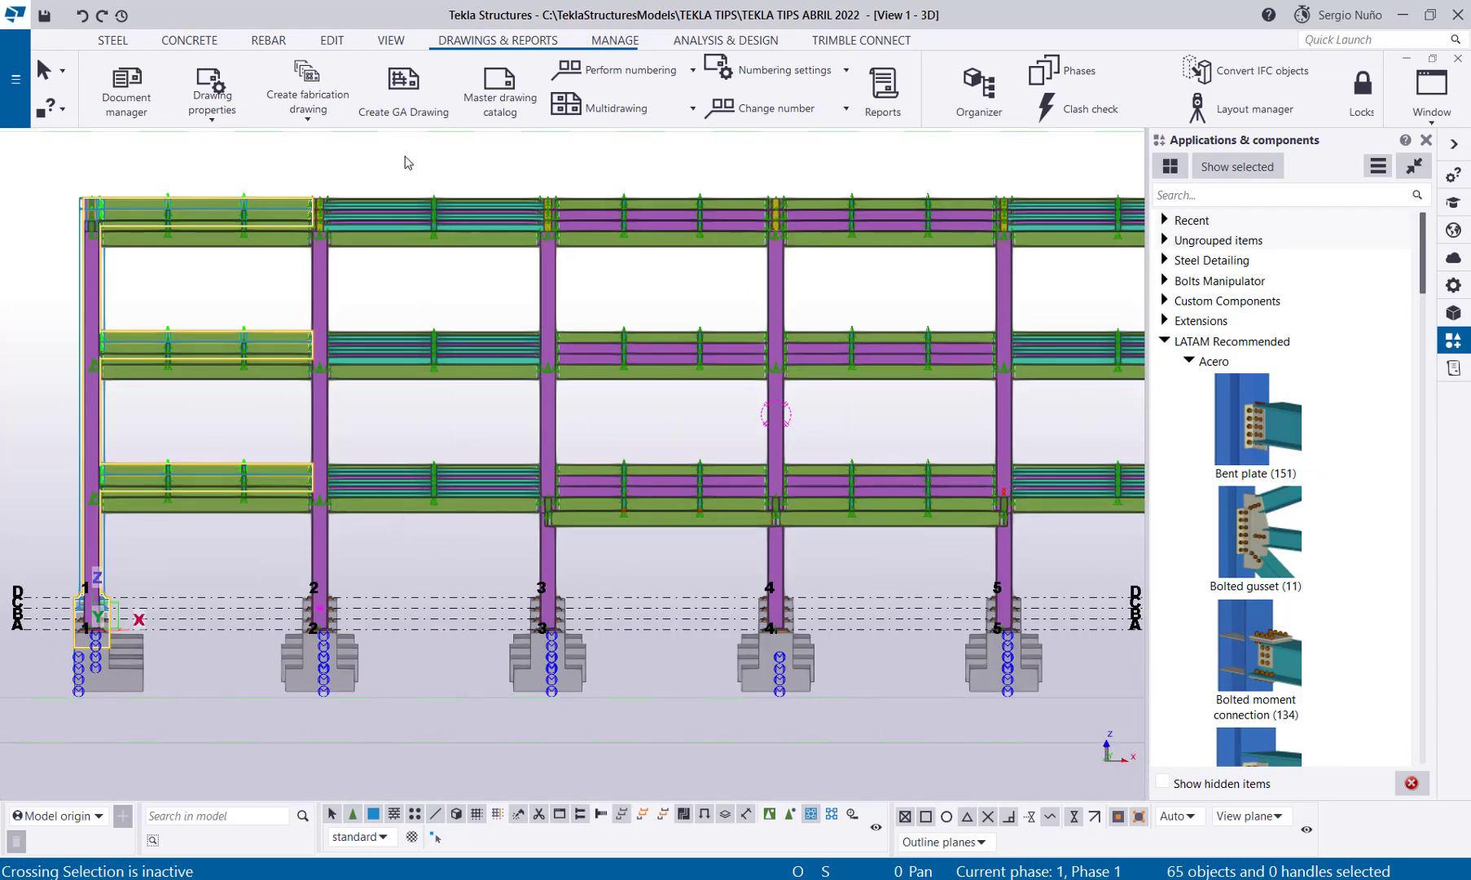
# Step: Return to the 3D view and run Creation review on the selected framing around the braced bay
pyautogui.hotkey('ctrl', 'p')
pyautogui.scroll(2, 452, 402)
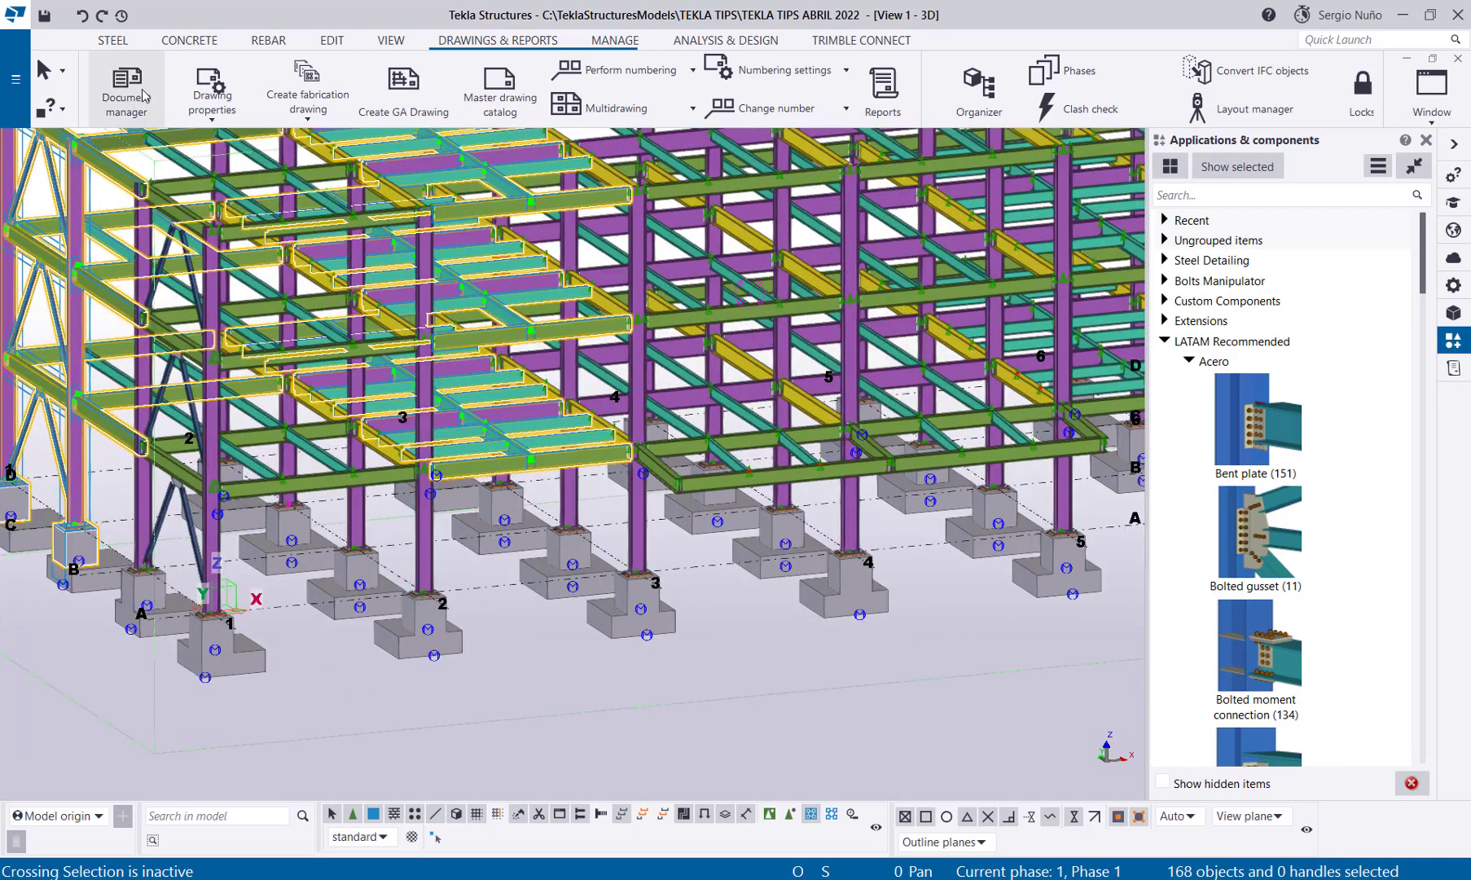
pyautogui.moveTo(243, 162); pyautogui.dragTo(387, 258, button='middle')
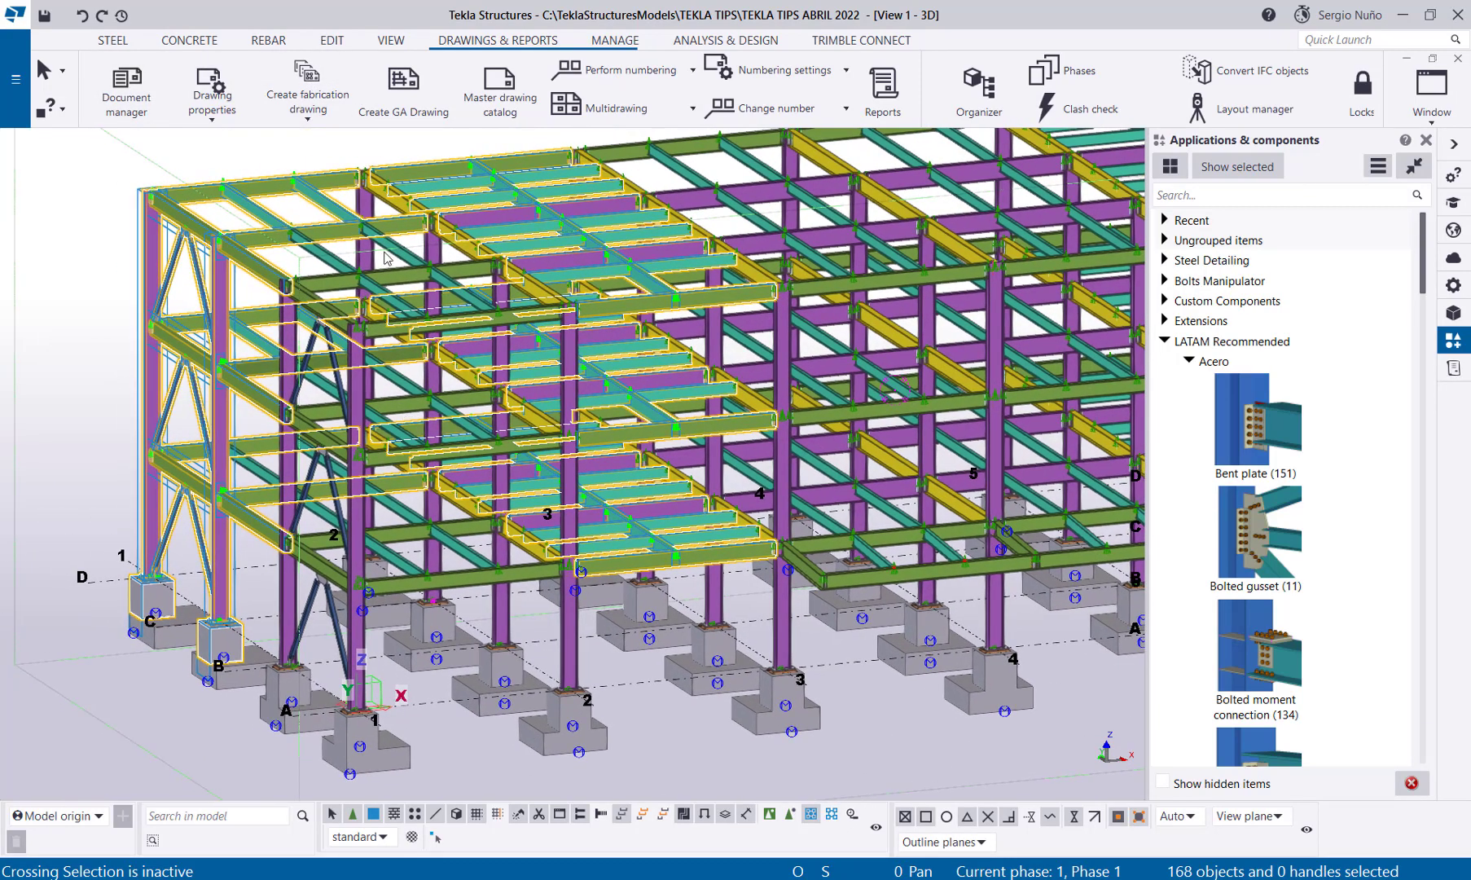
pyautogui.click(402, 84)
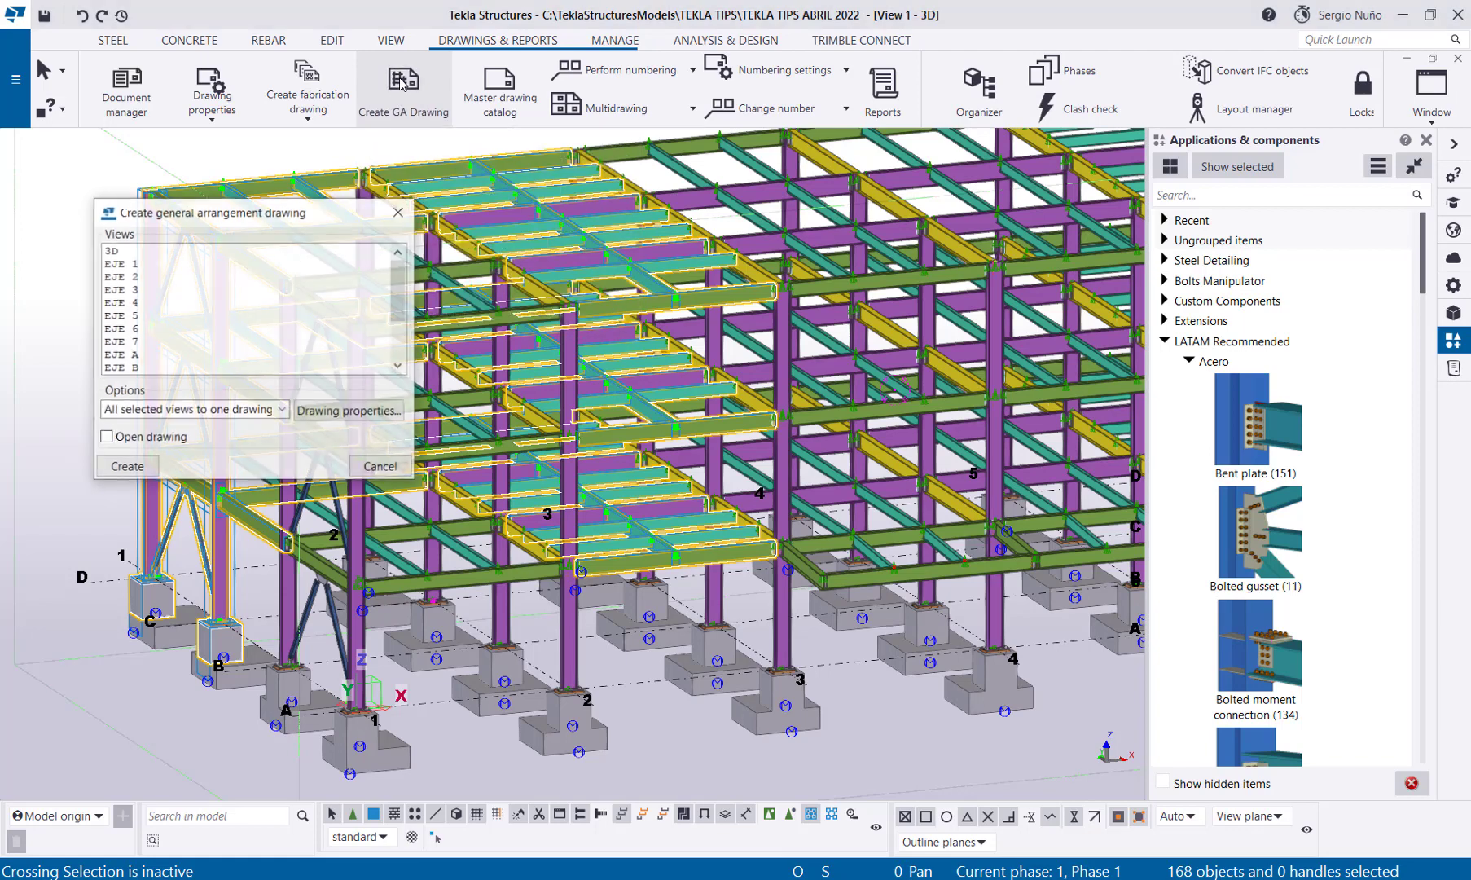
pyautogui.click(399, 212)
pyautogui.click(308, 114)
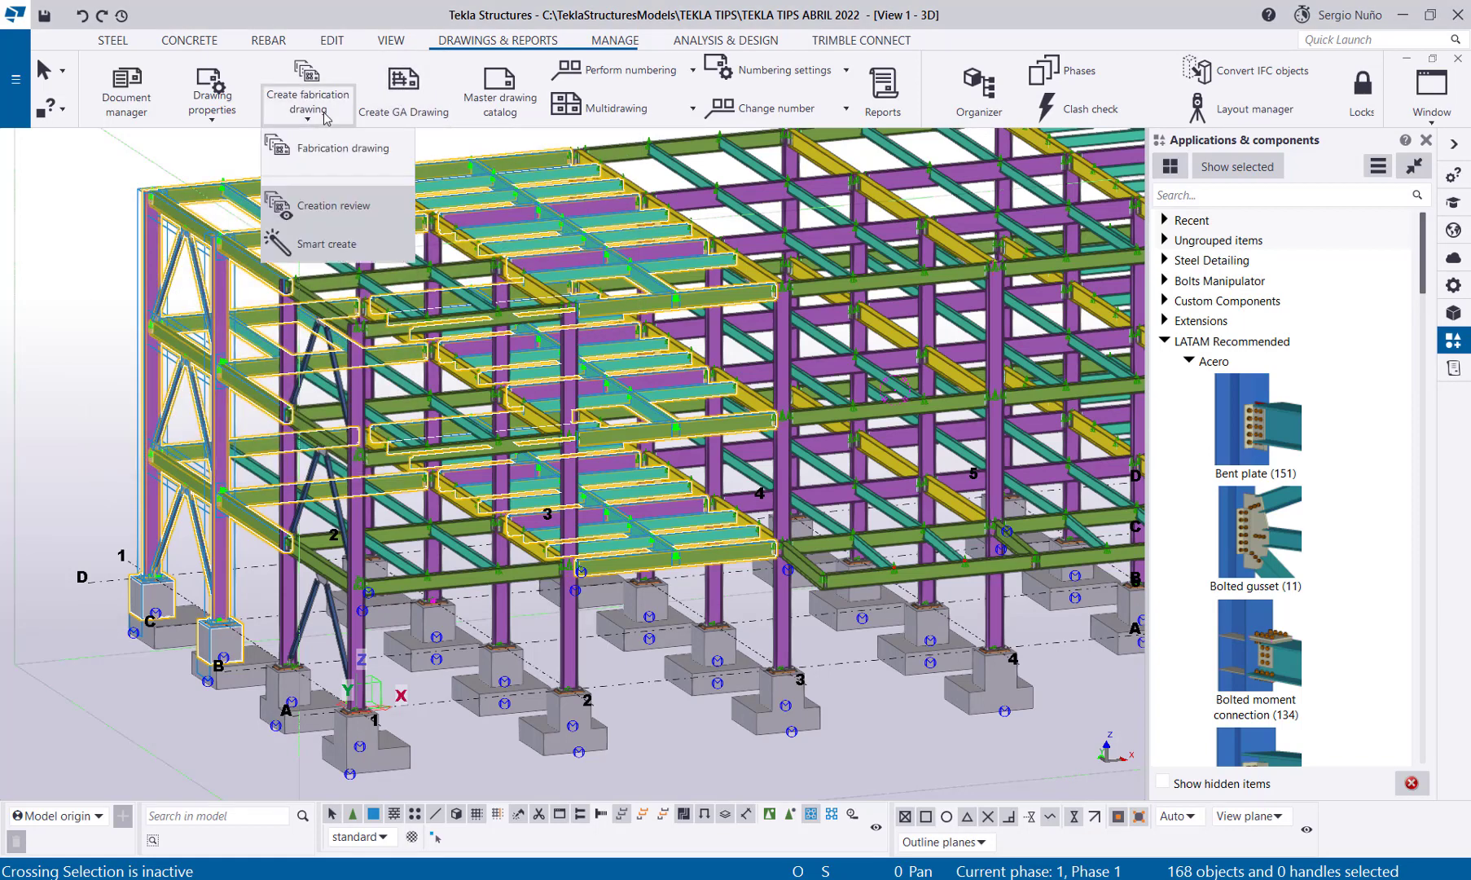
pyautogui.click(329, 153)
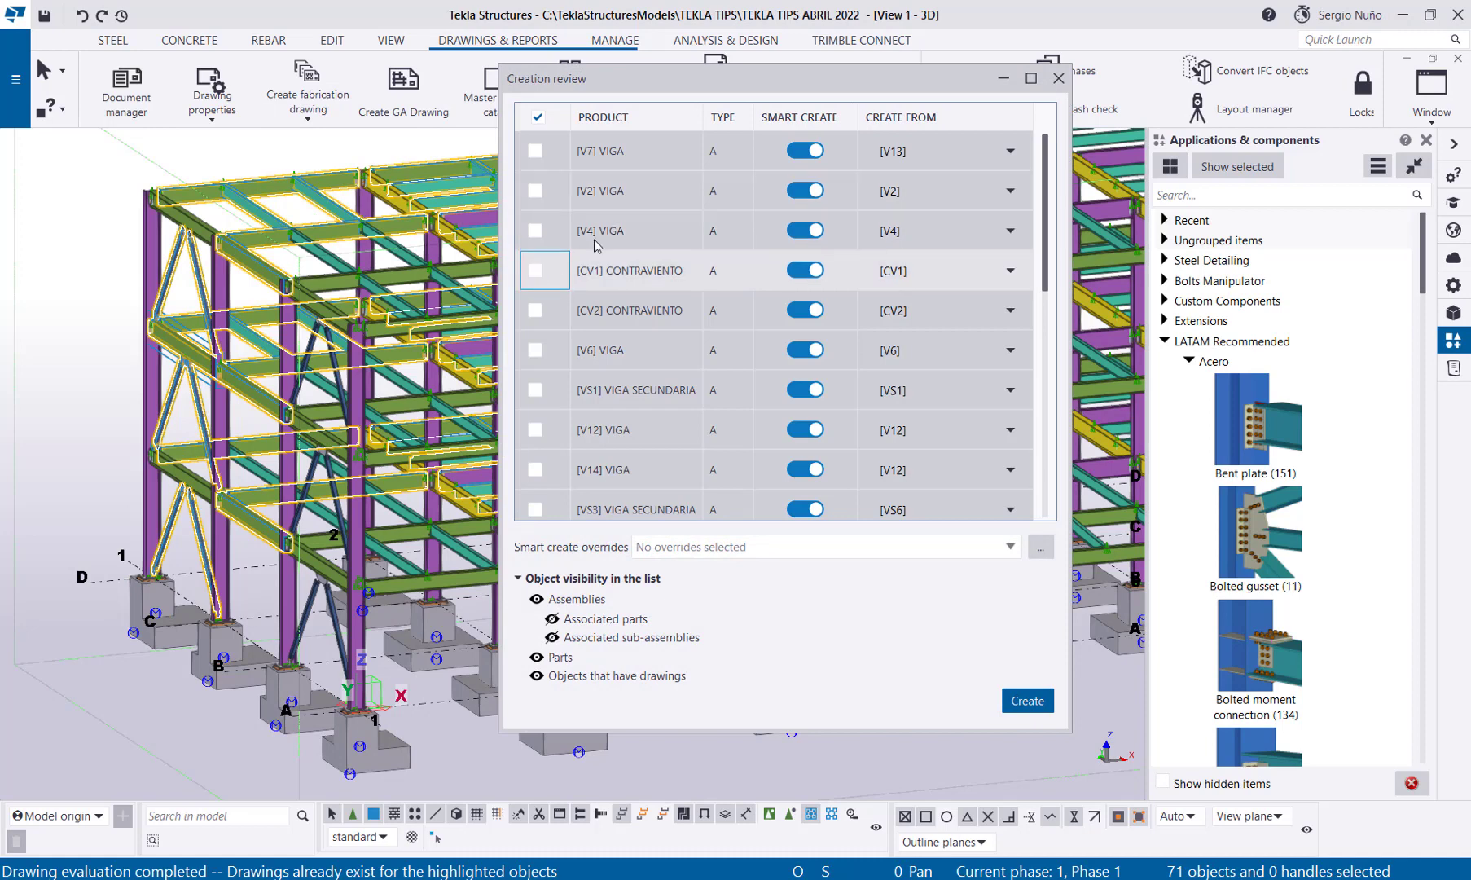
# Step: Set the AN1 ANCLA drawing to be created from +ANCLA, and exclude DND1 GROUT and DC1 DADO from creation
pyautogui.scroll(-5, 756, 259)
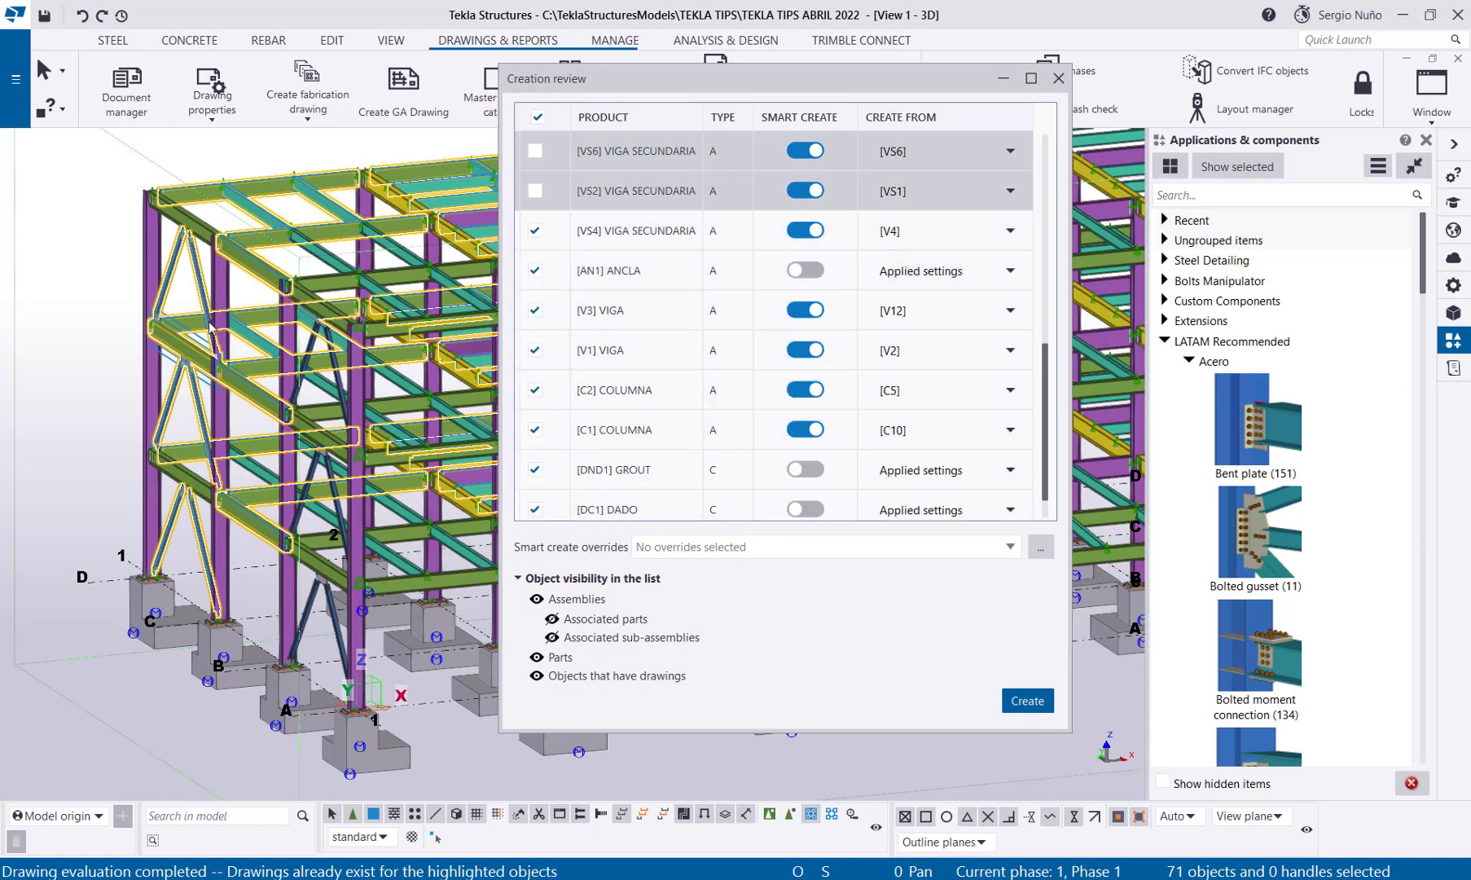
pyautogui.moveTo(221, 431); pyautogui.dragTo(274, 432, button='middle')
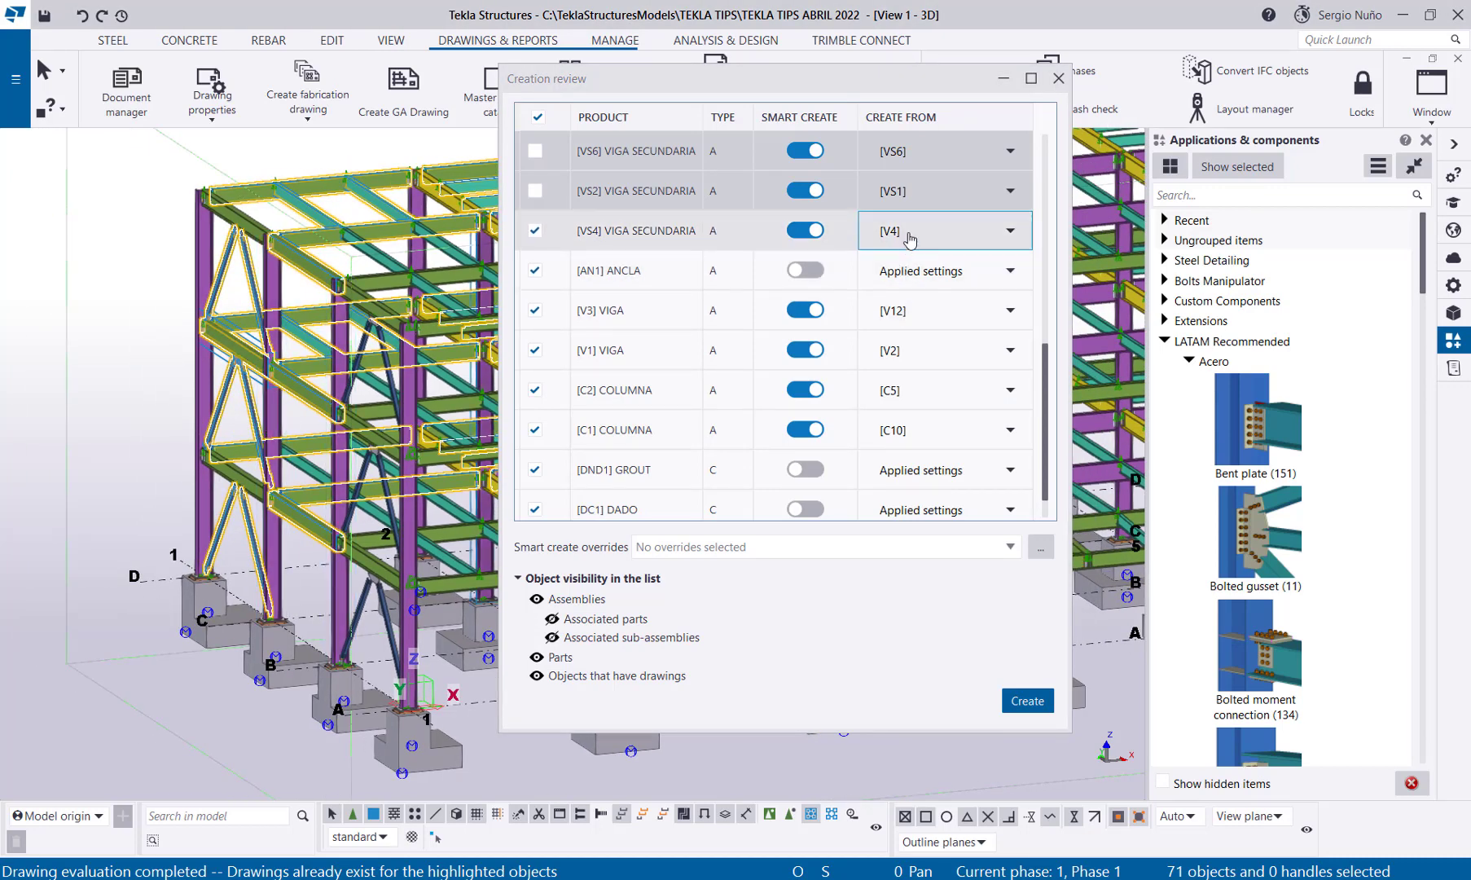
pyautogui.click(933, 276)
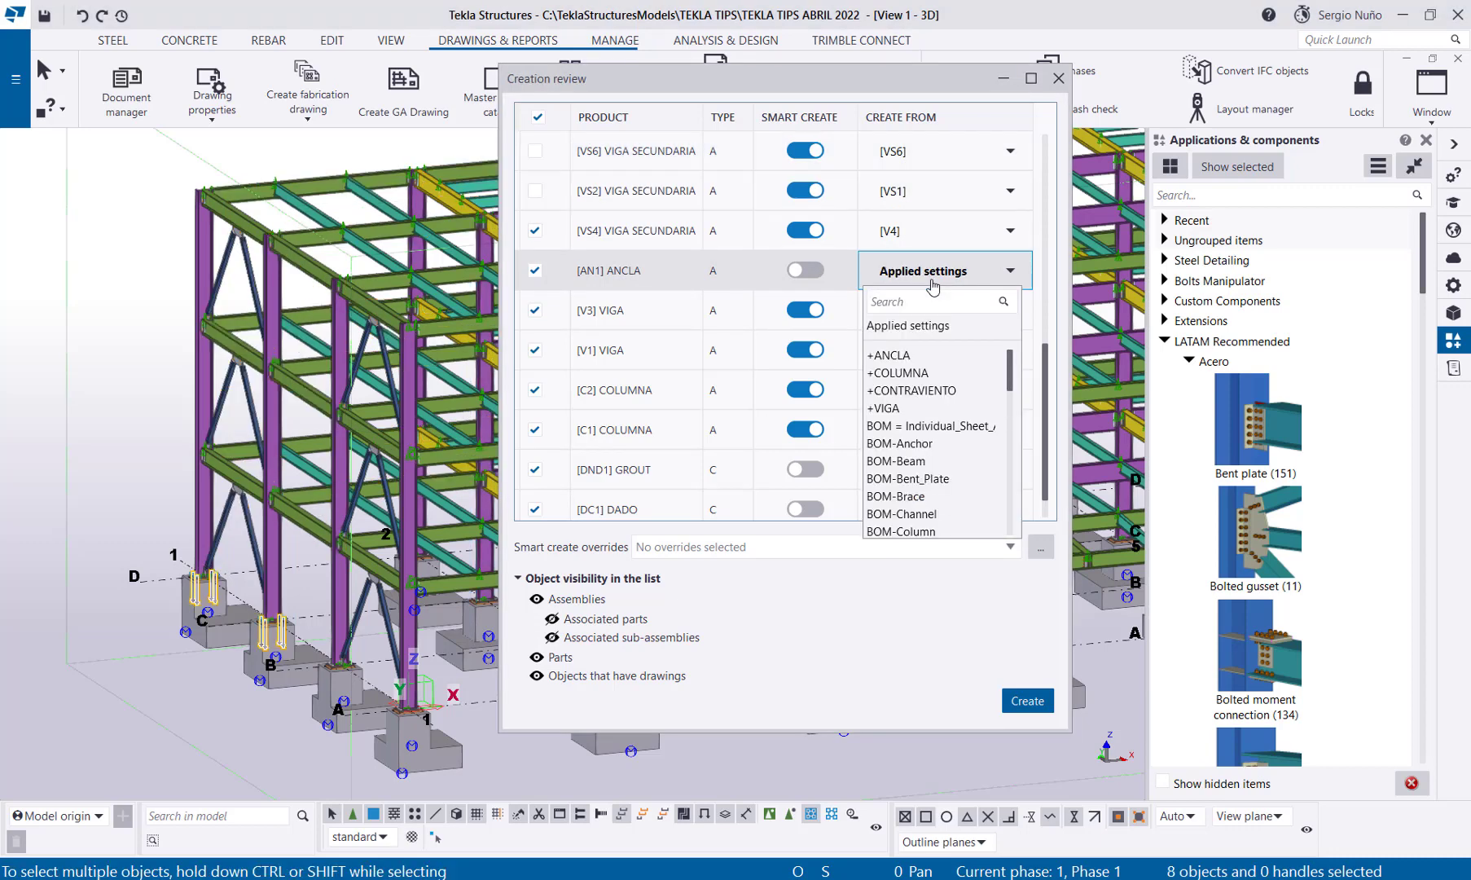
pyautogui.click(903, 356)
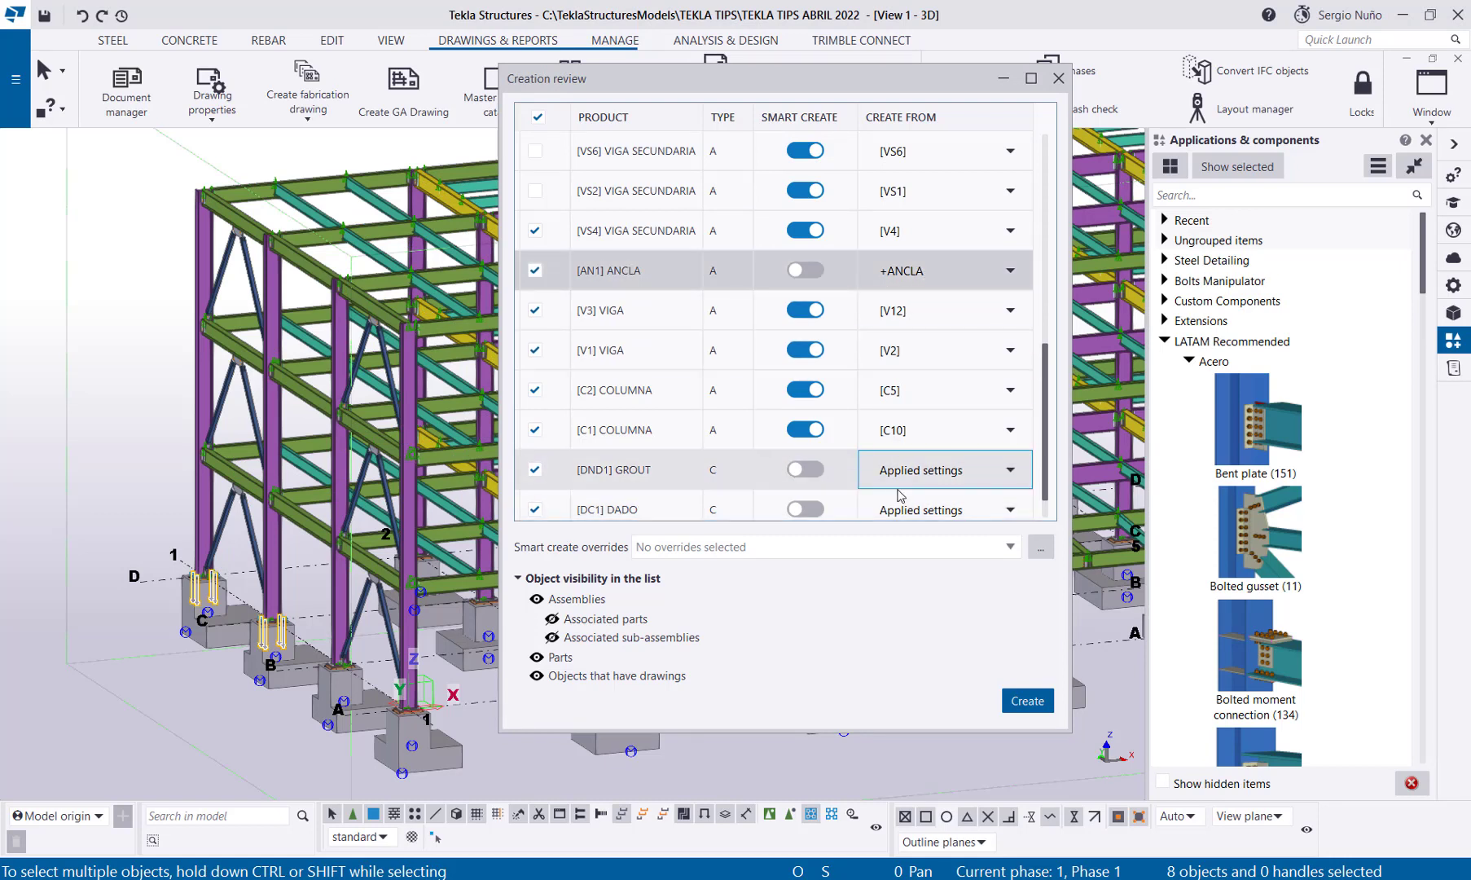
pyautogui.scroll(-1, 945, 480)
pyautogui.click(534, 430)
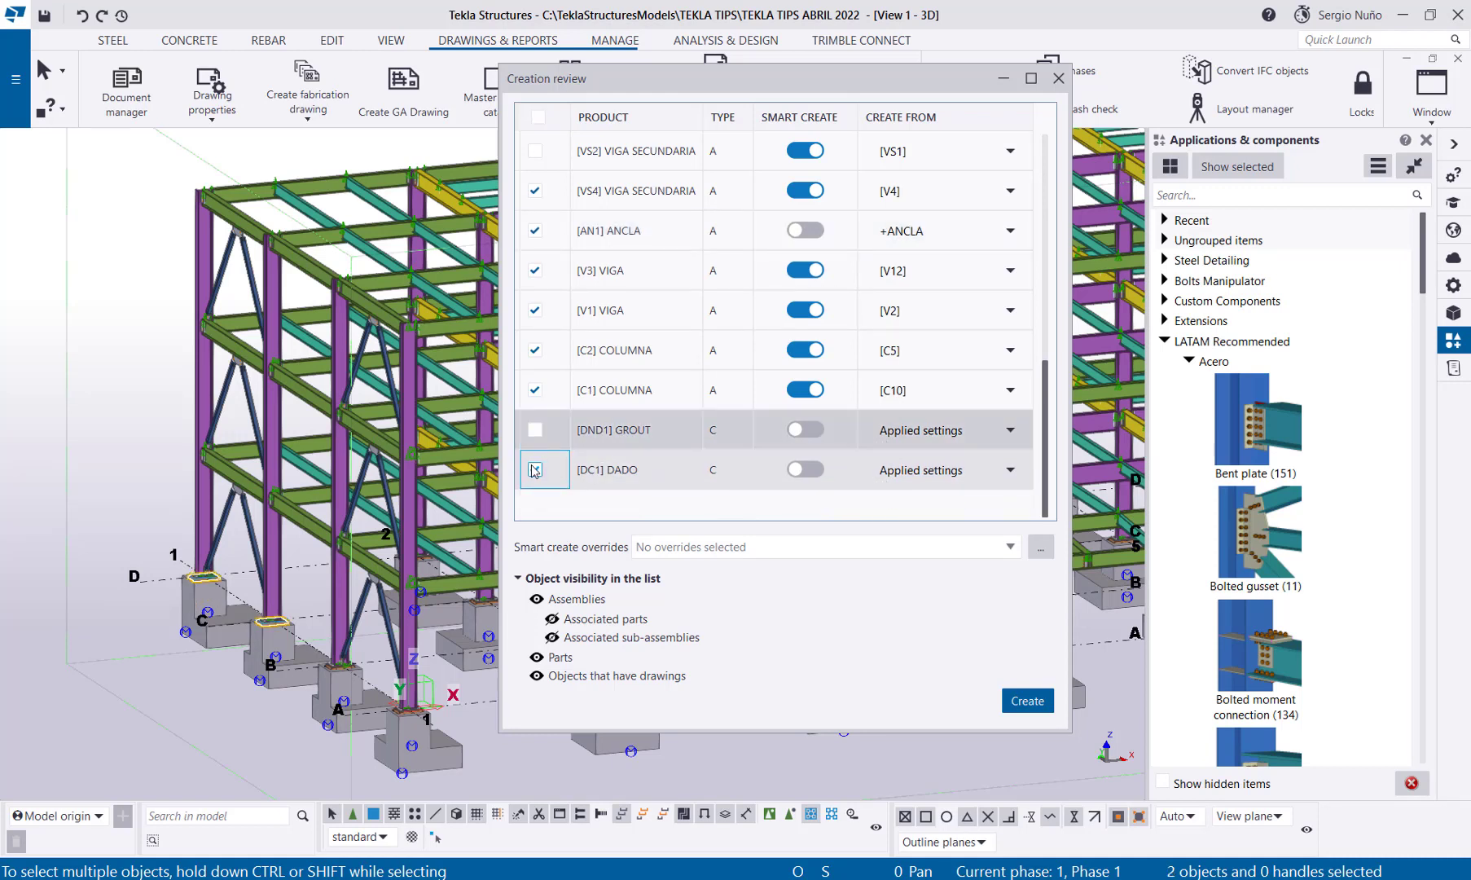
pyautogui.click(535, 470)
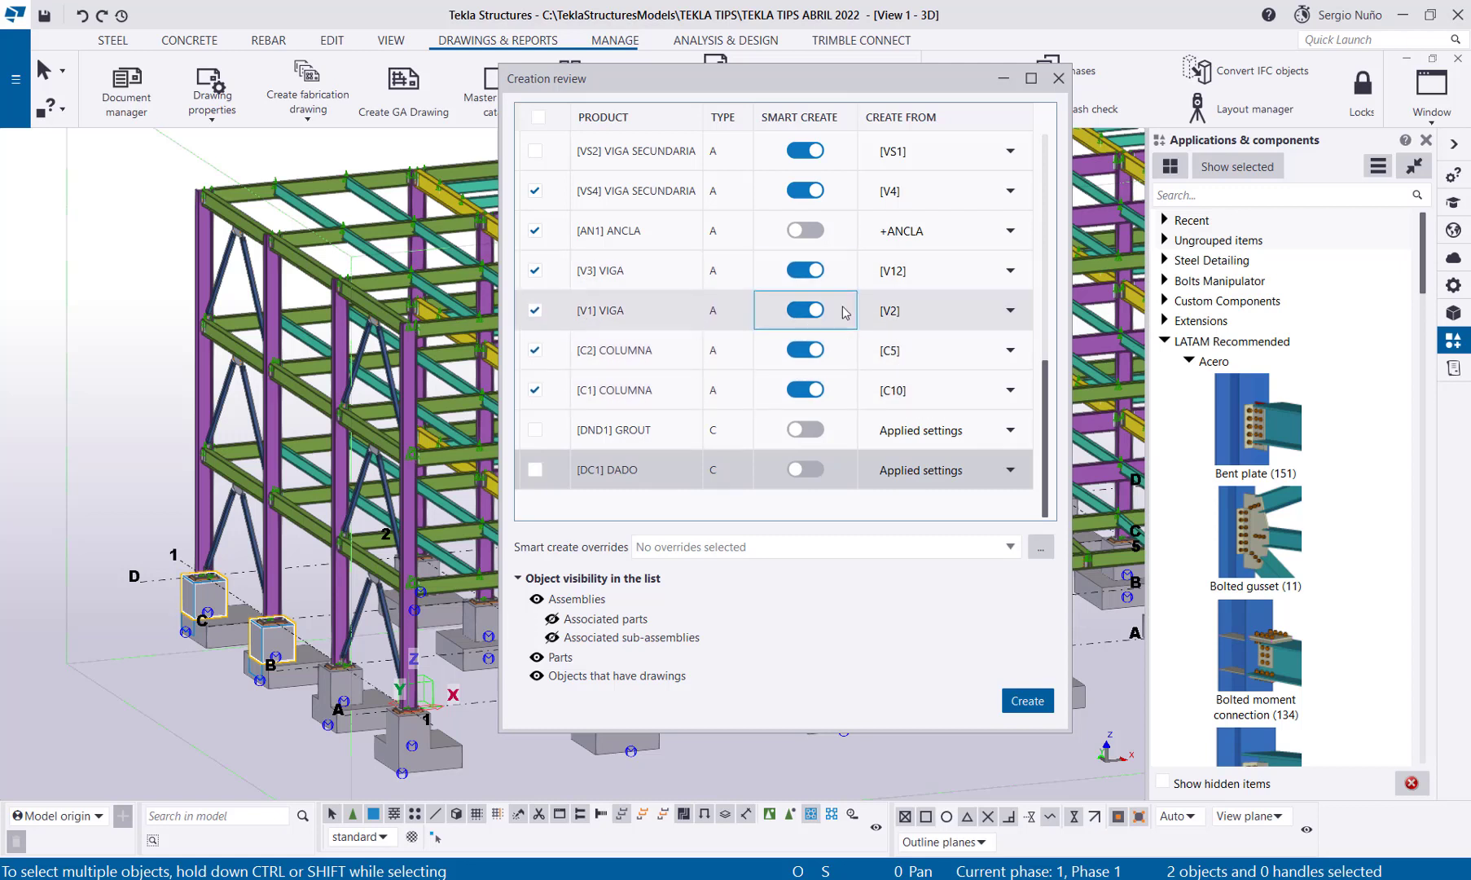
# Step: Check the product list and create the drawings for the included assemblies VS4, AN1, V3, V1, C2 and C1
pyautogui.scroll(5, 710, 335)
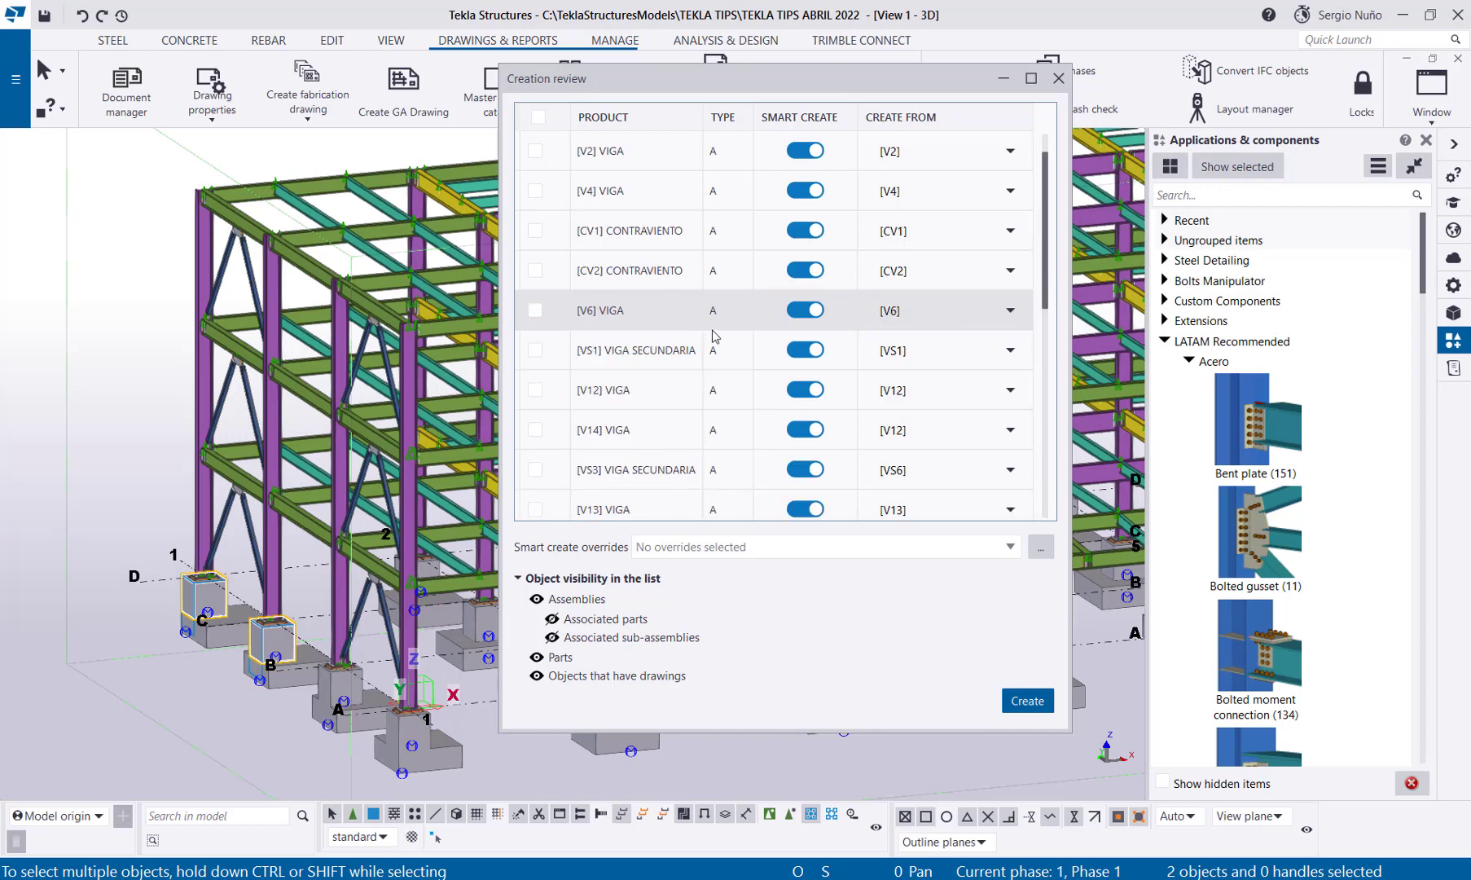
pyautogui.scroll(-5, 616, 243)
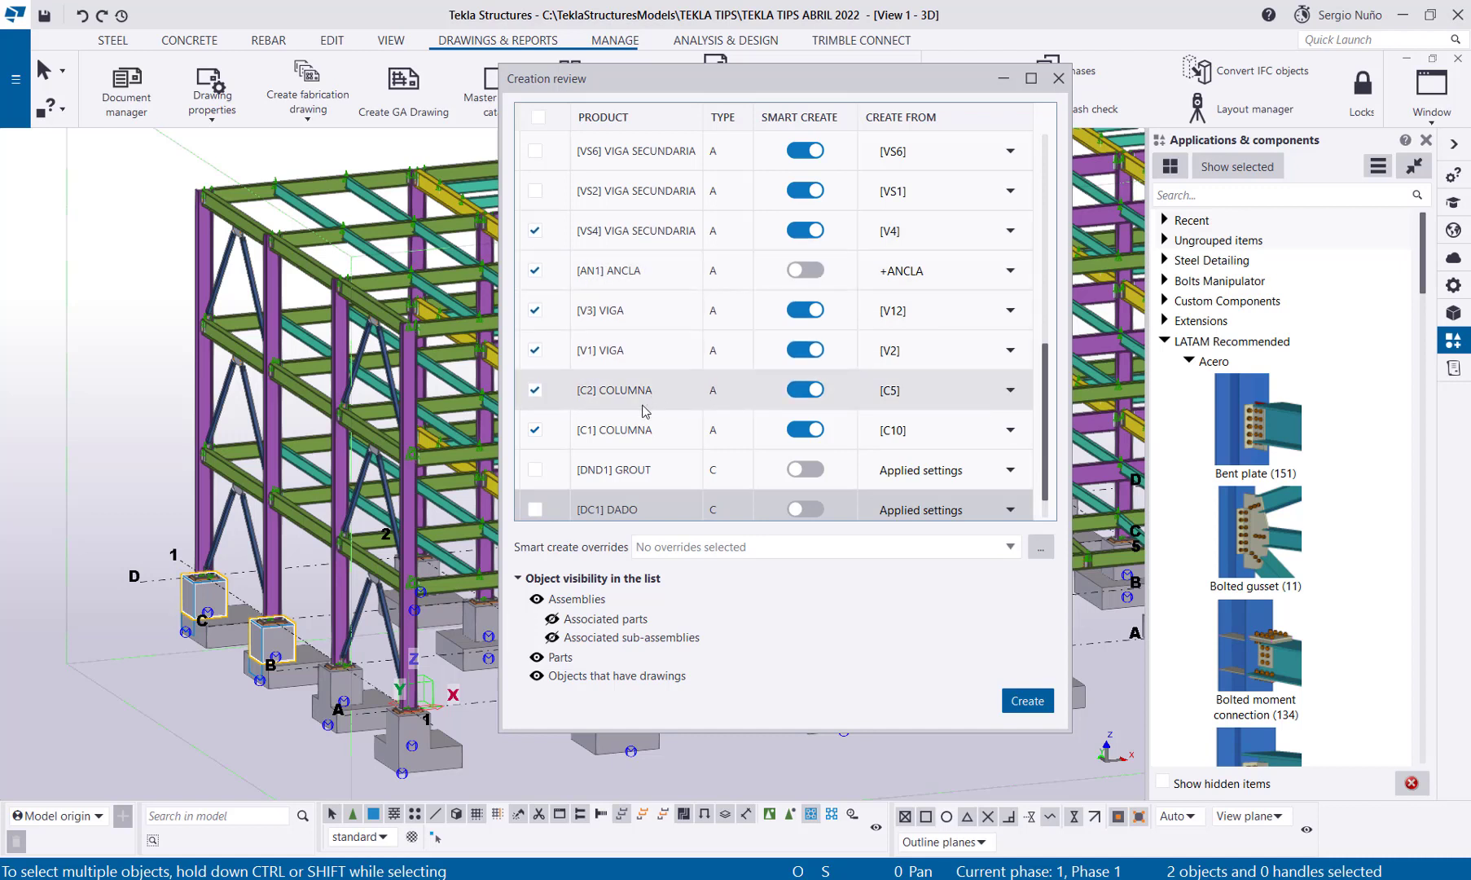
pyautogui.scroll(2, 645, 409)
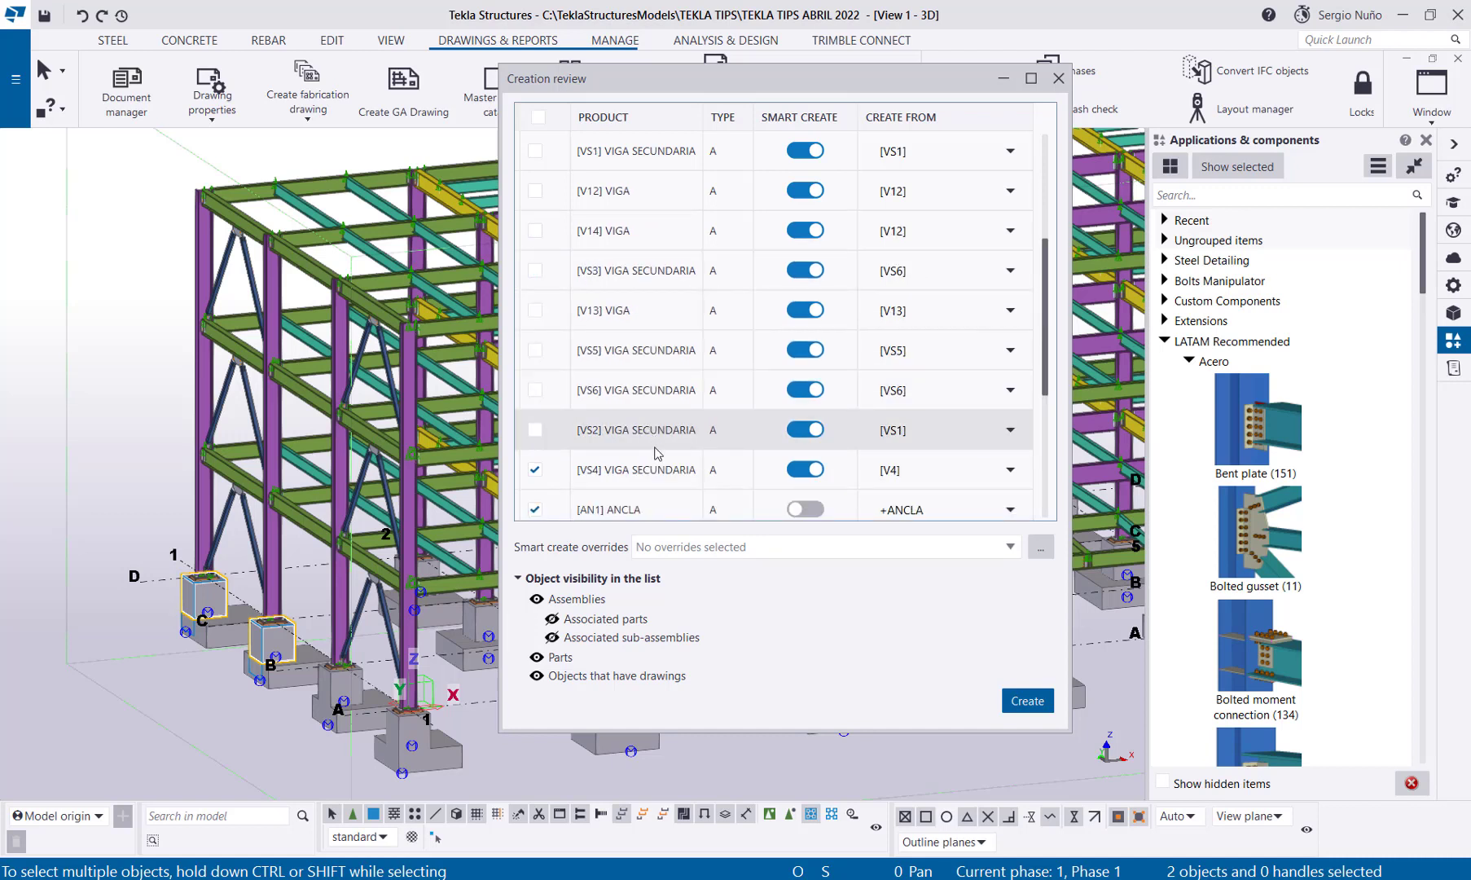
pyautogui.click(1024, 701)
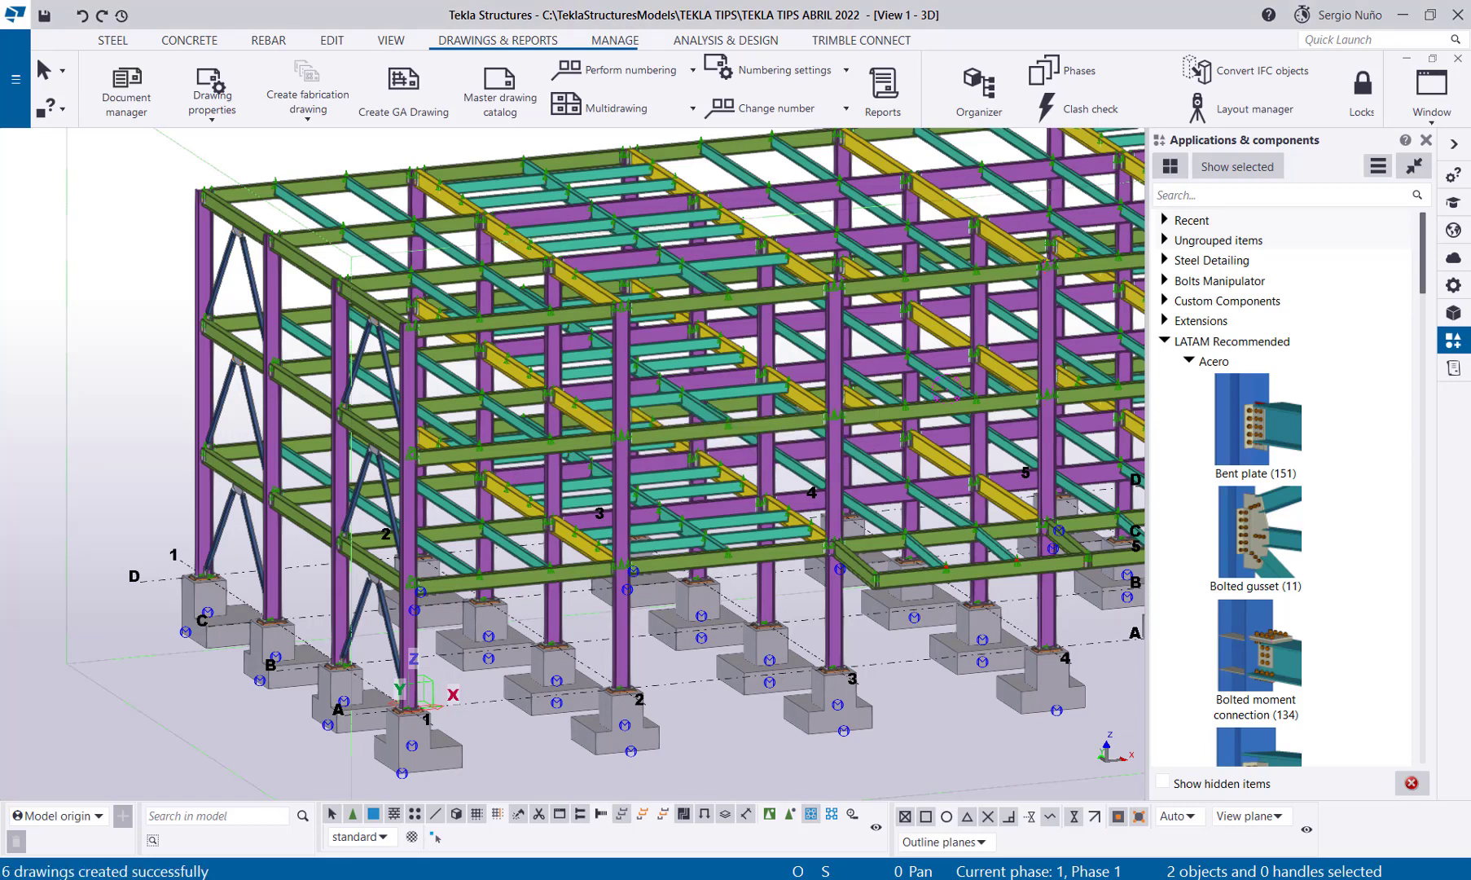
# Step: Open the cloned V3 beam drawing from Document manager and bring its sheet into view
pyautogui.click(238, 218)
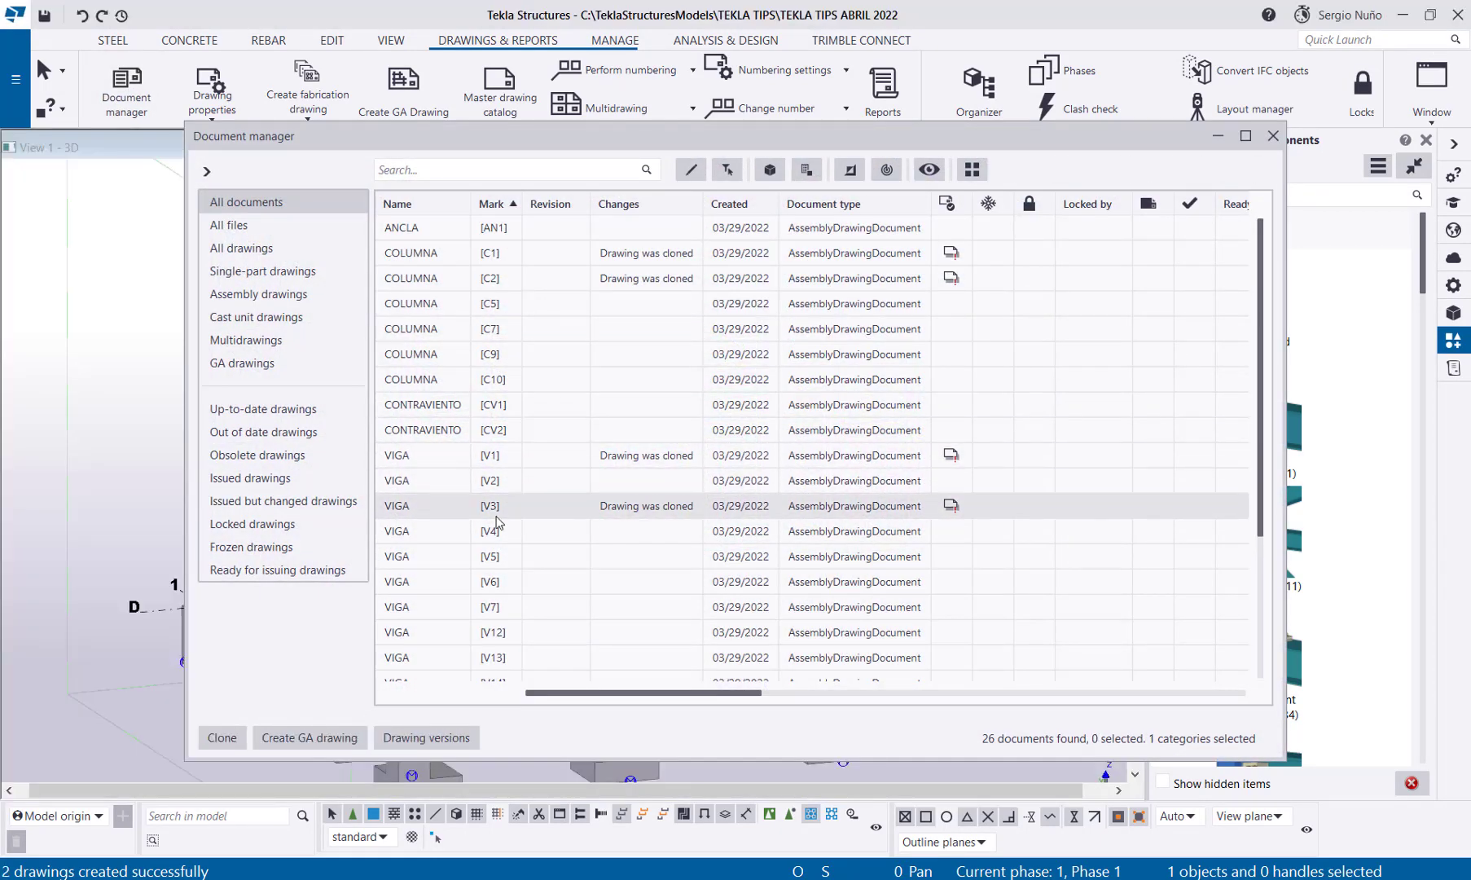
pyautogui.click(489, 508)
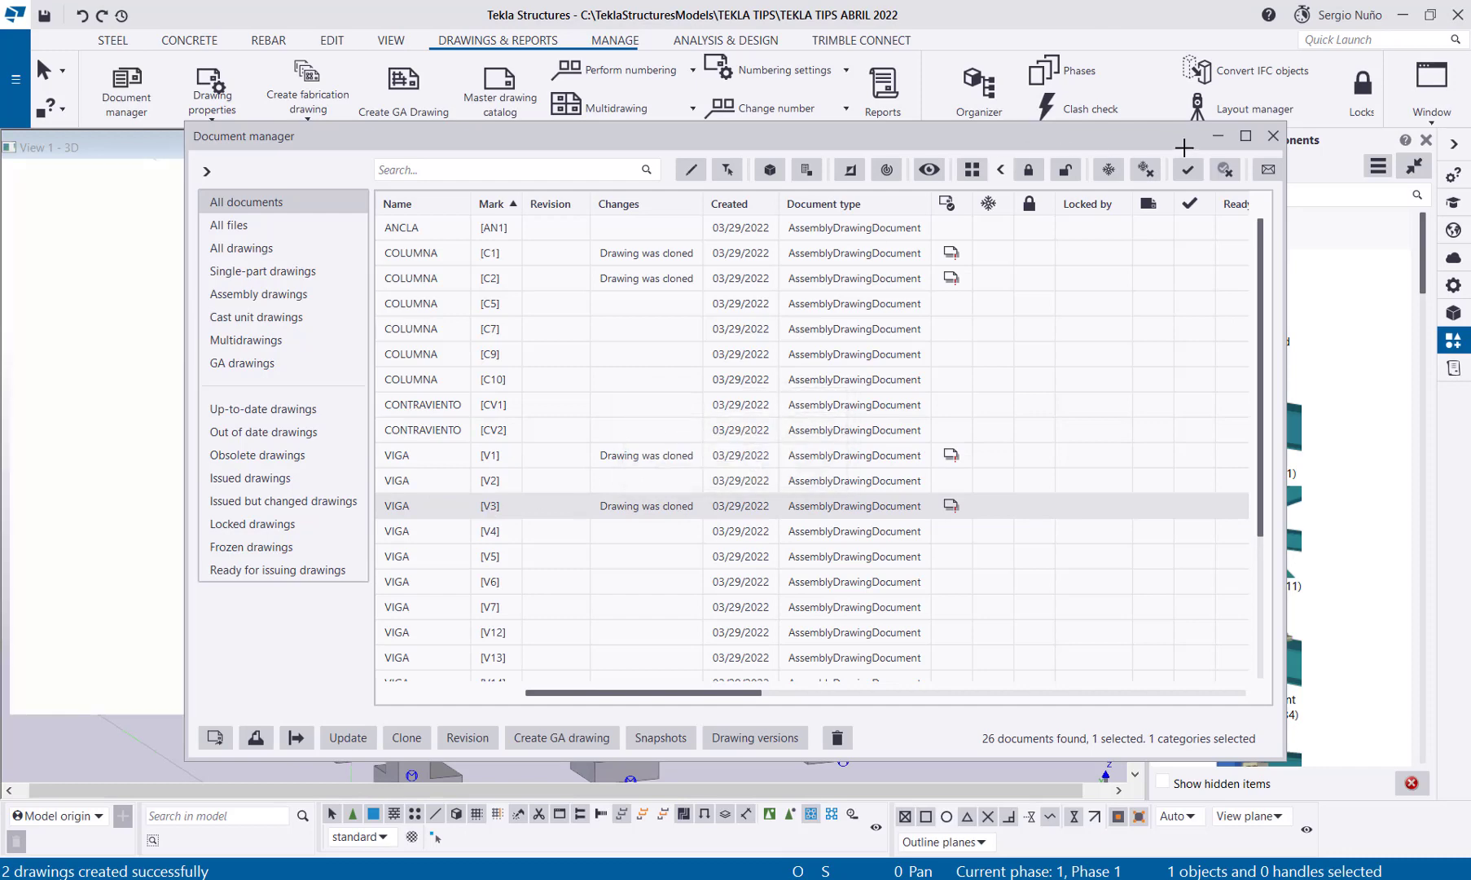
pyautogui.scroll(5, 491, 496)
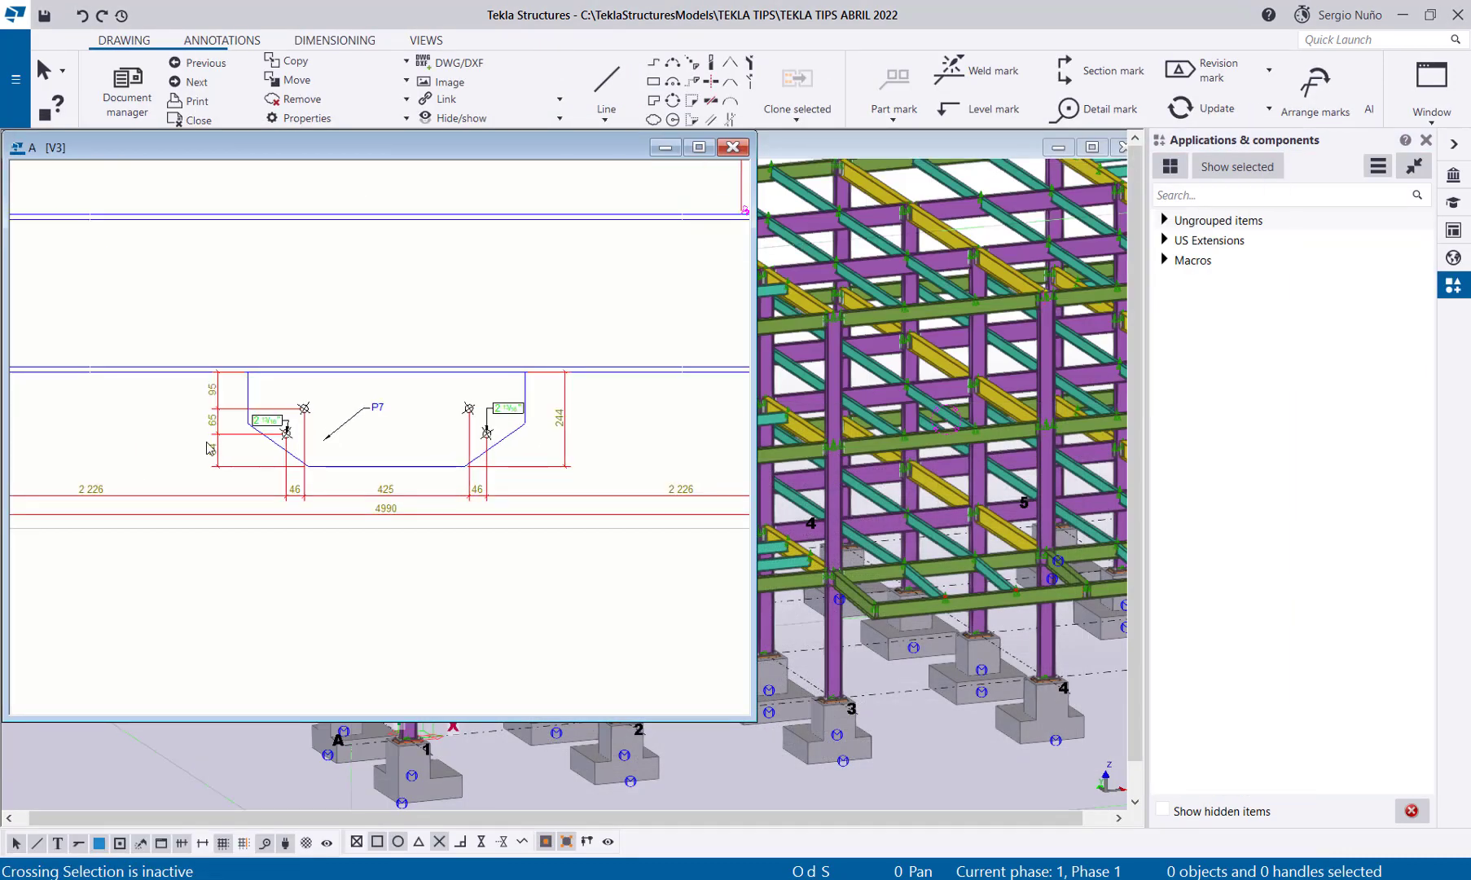
pyautogui.scroll(-3, 492, 496)
pyautogui.moveTo(480, 500); pyautogui.dragTo(434, 519, button='middle')
pyautogui.scroll(-3, 434, 519)
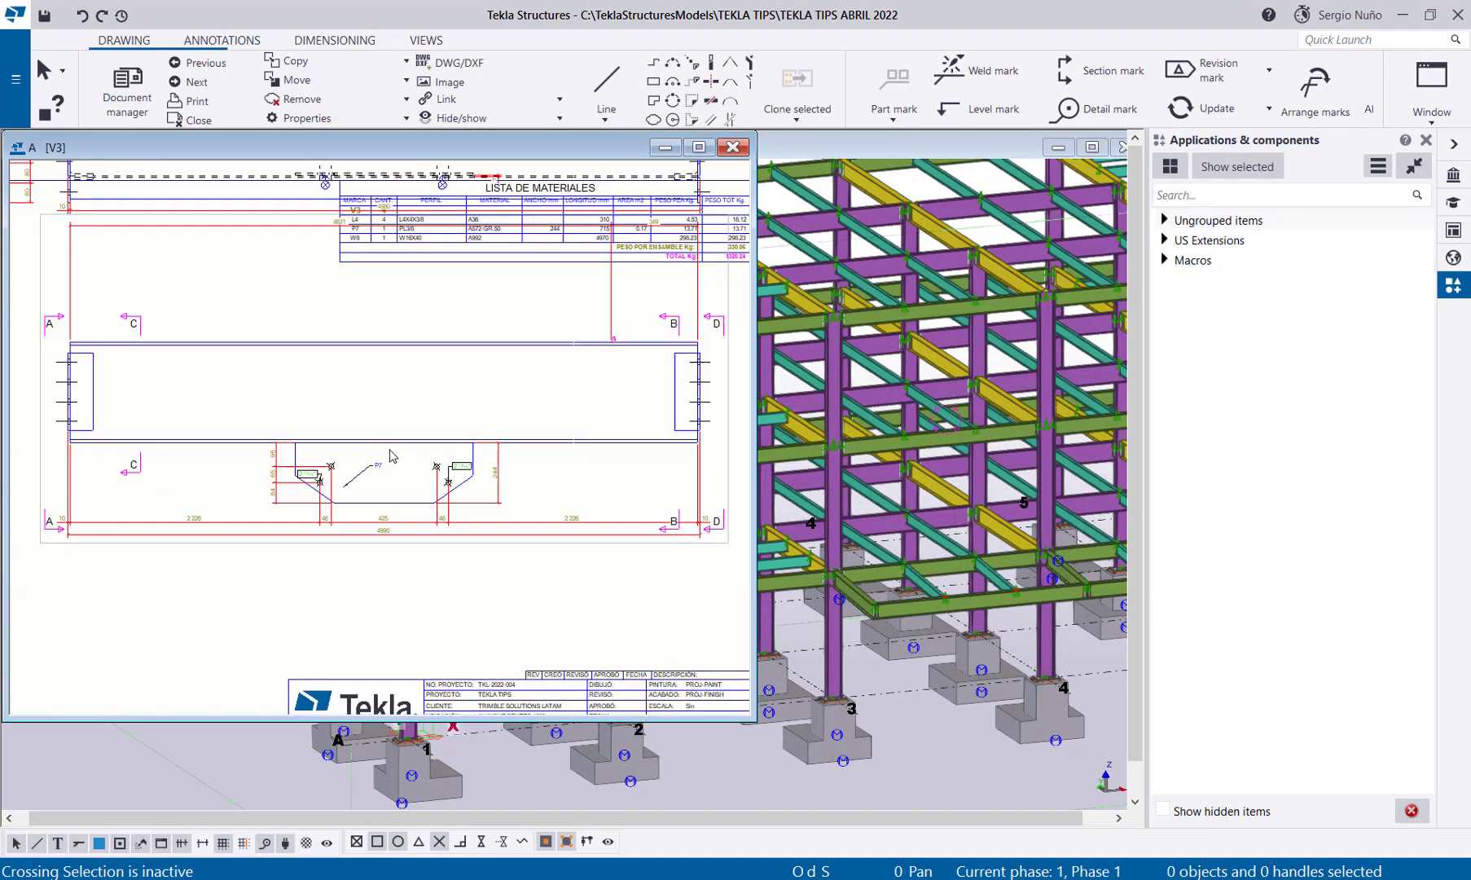
# Step: Move the V3 beam's top and front views down together within the sheet
pyautogui.click(206, 529)
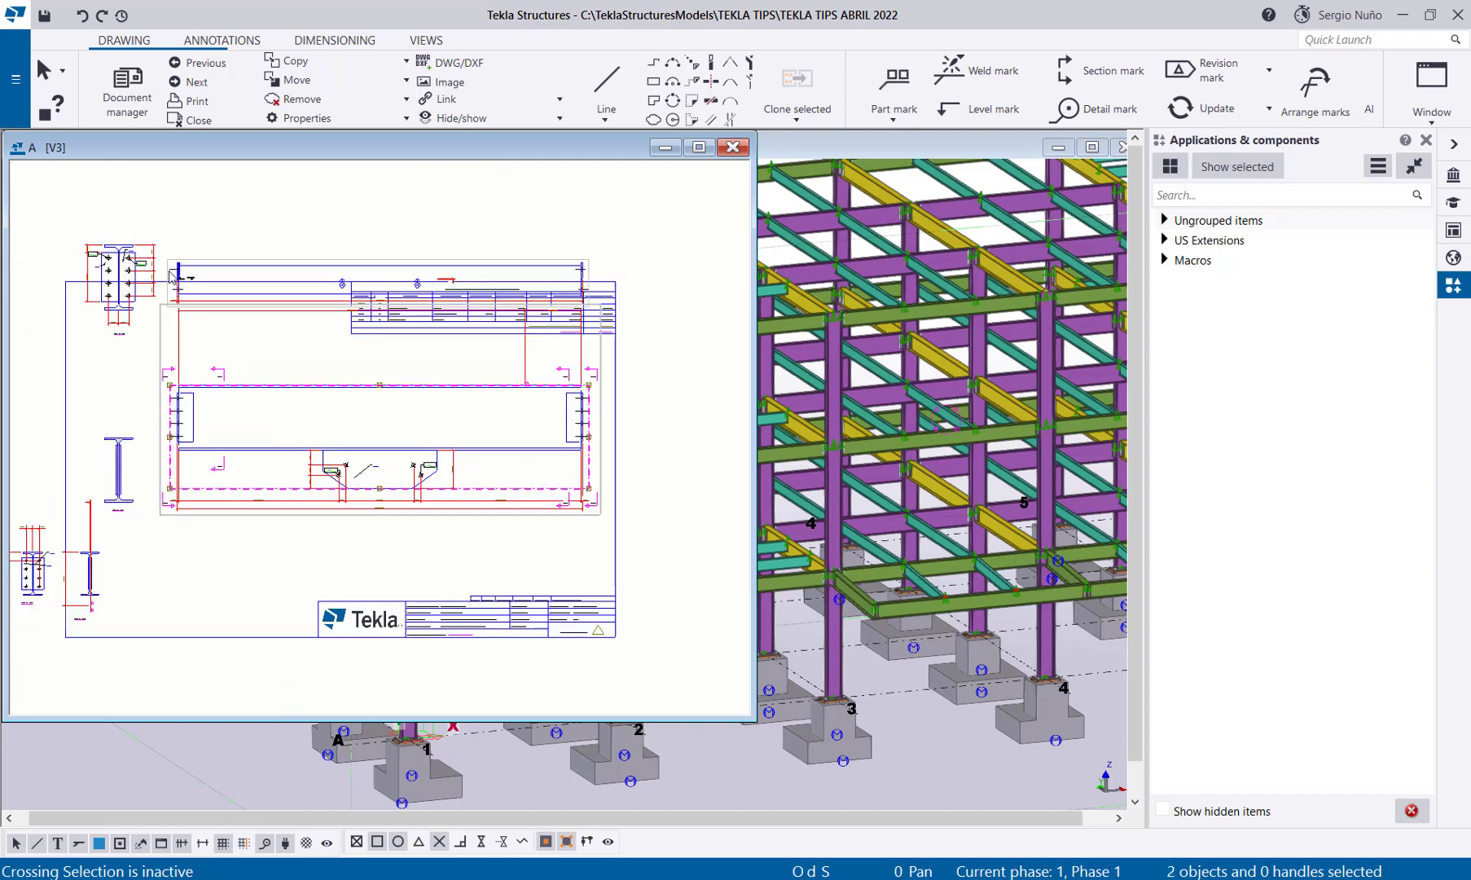
pyautogui.keyDown('ctrl'); pyautogui.click(169, 282); pyautogui.keyUp('ctrl')
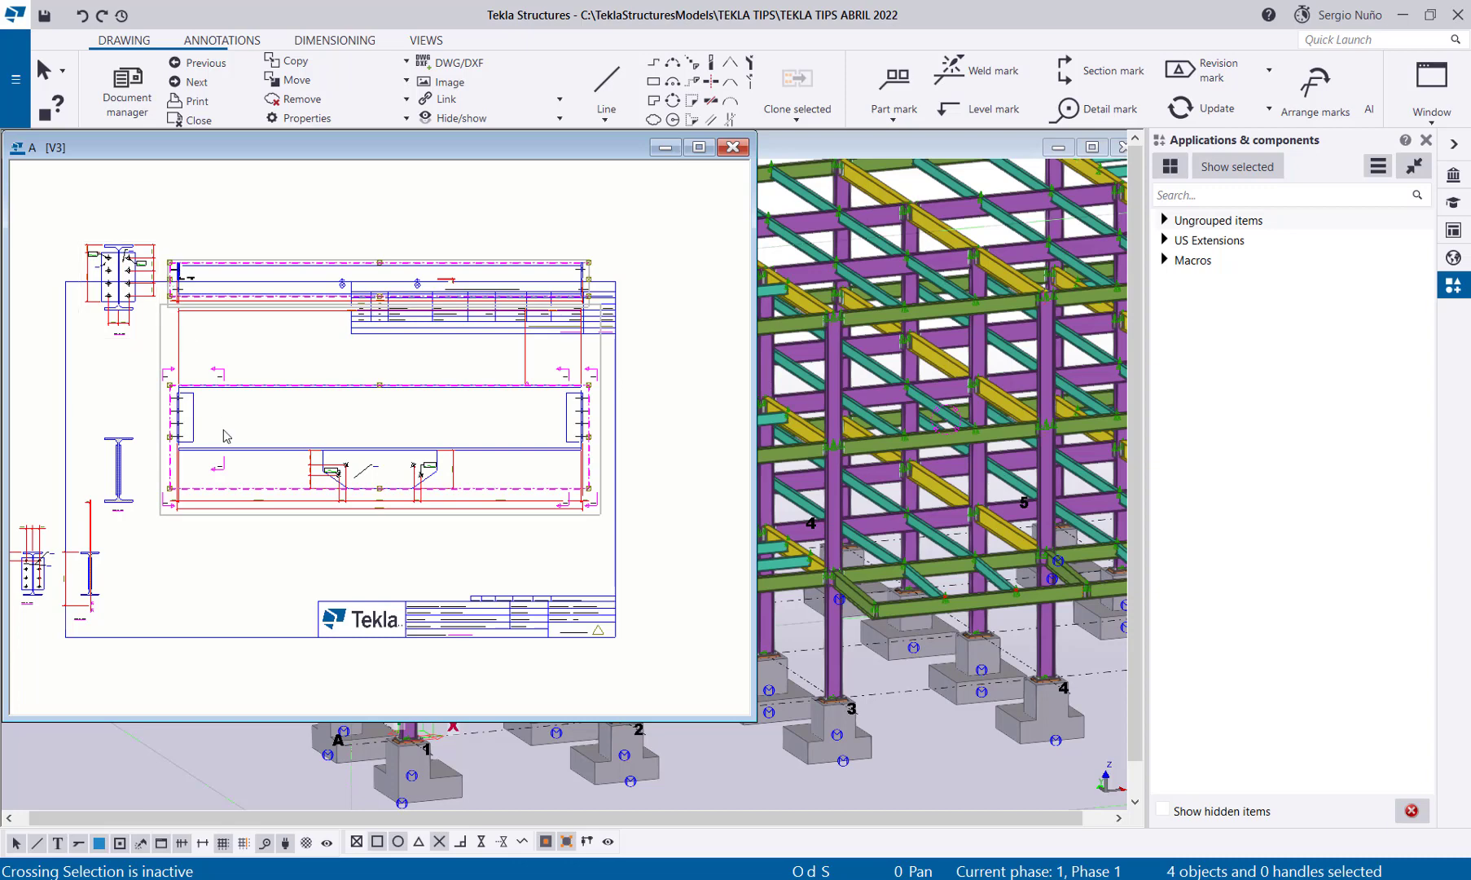
pyautogui.moveTo(211, 521); pyautogui.dragTo(218, 597)
pyautogui.scroll(3, 179, 502)
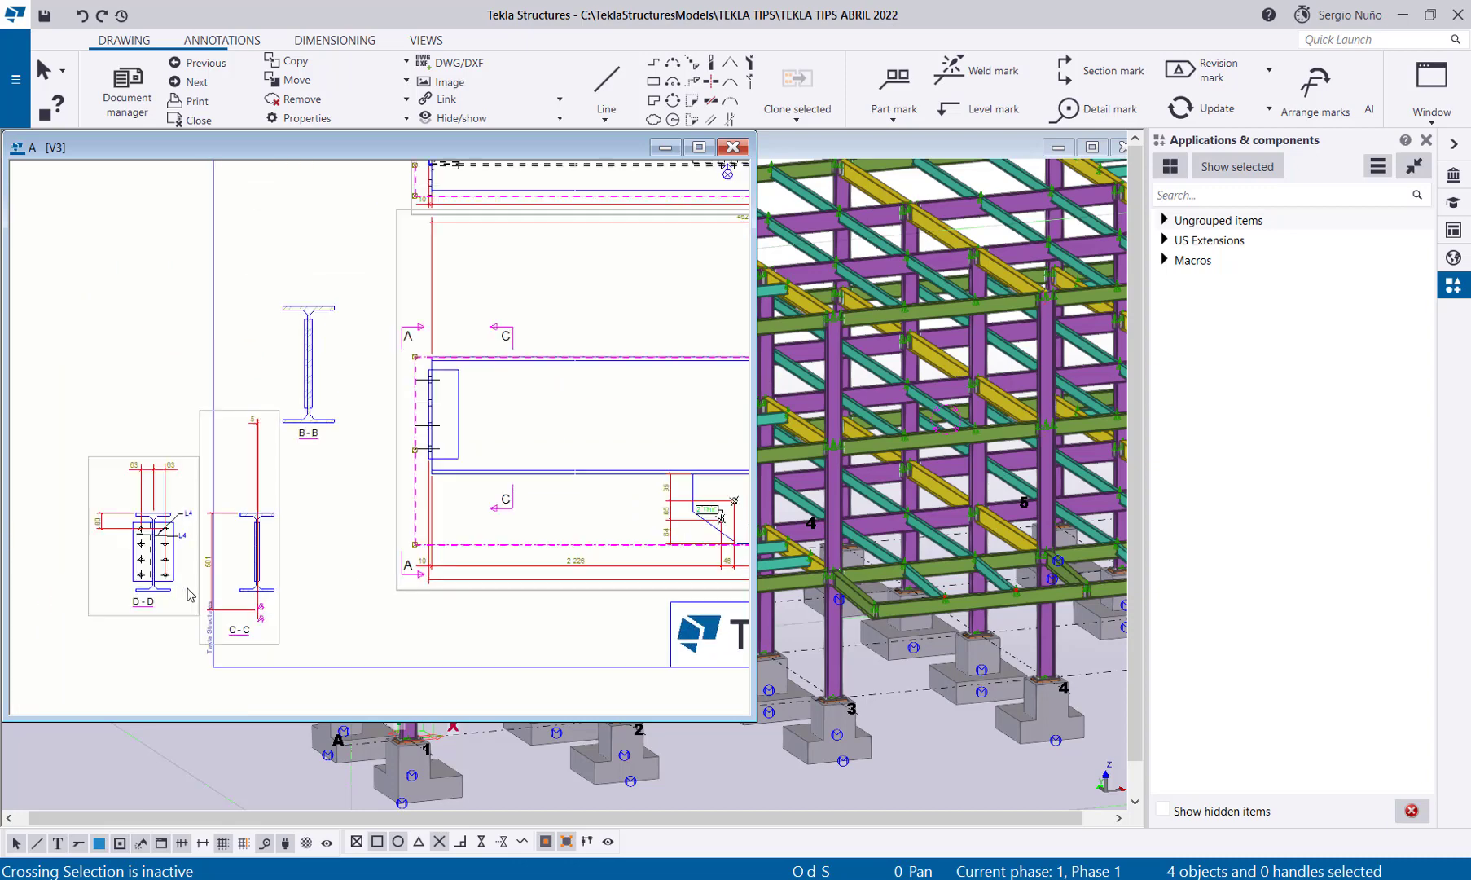
# Step: Move section views C-C and D-D inside the sheet frame, placing C-C below section B-B and D-D above it
pyautogui.click(274, 644)
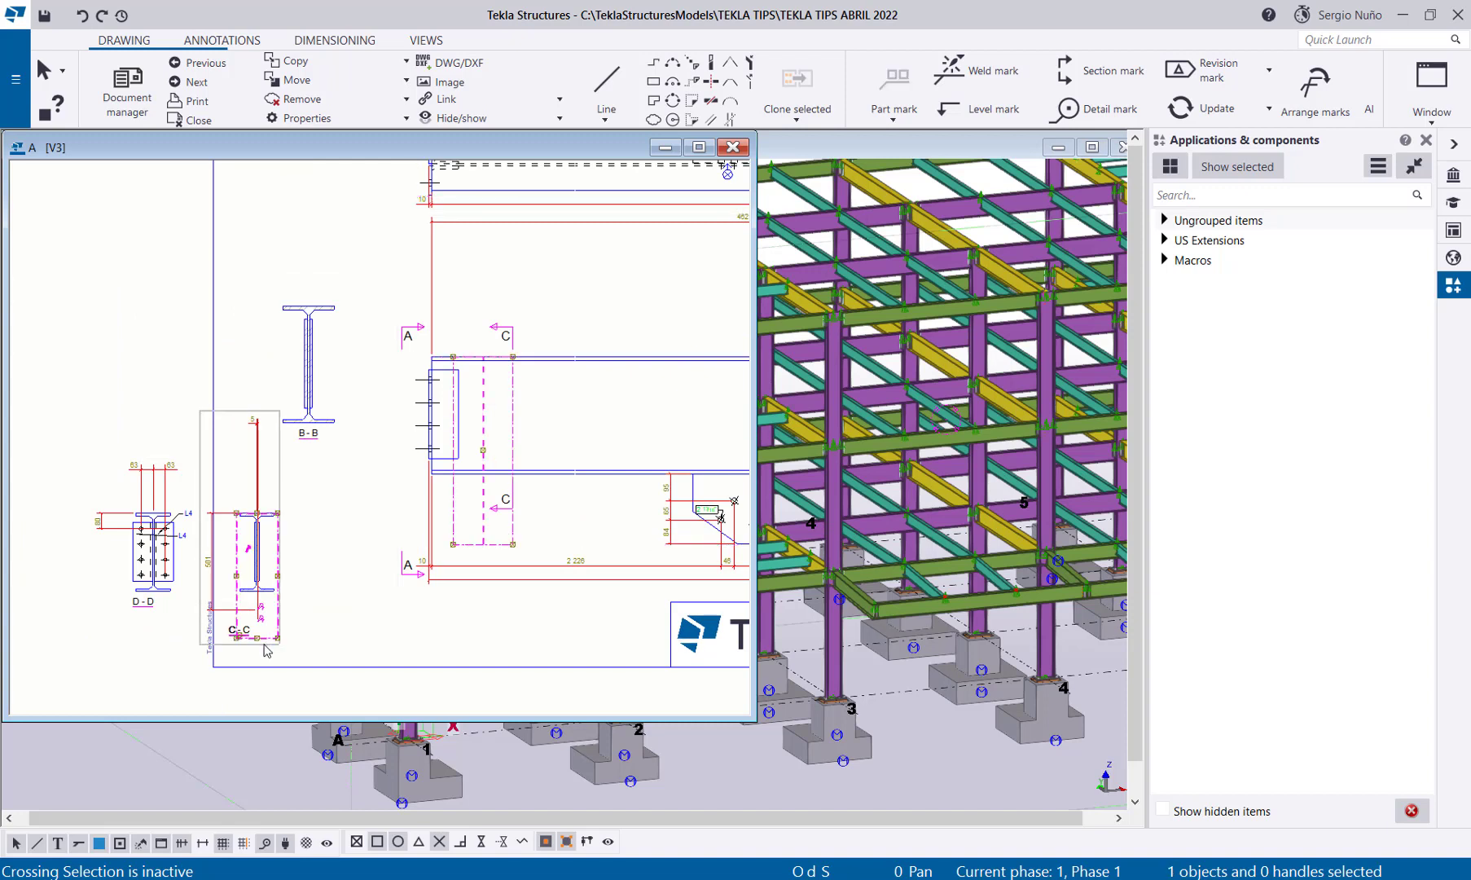
pyautogui.moveTo(267, 649); pyautogui.dragTo(350, 663)
pyautogui.click(180, 617)
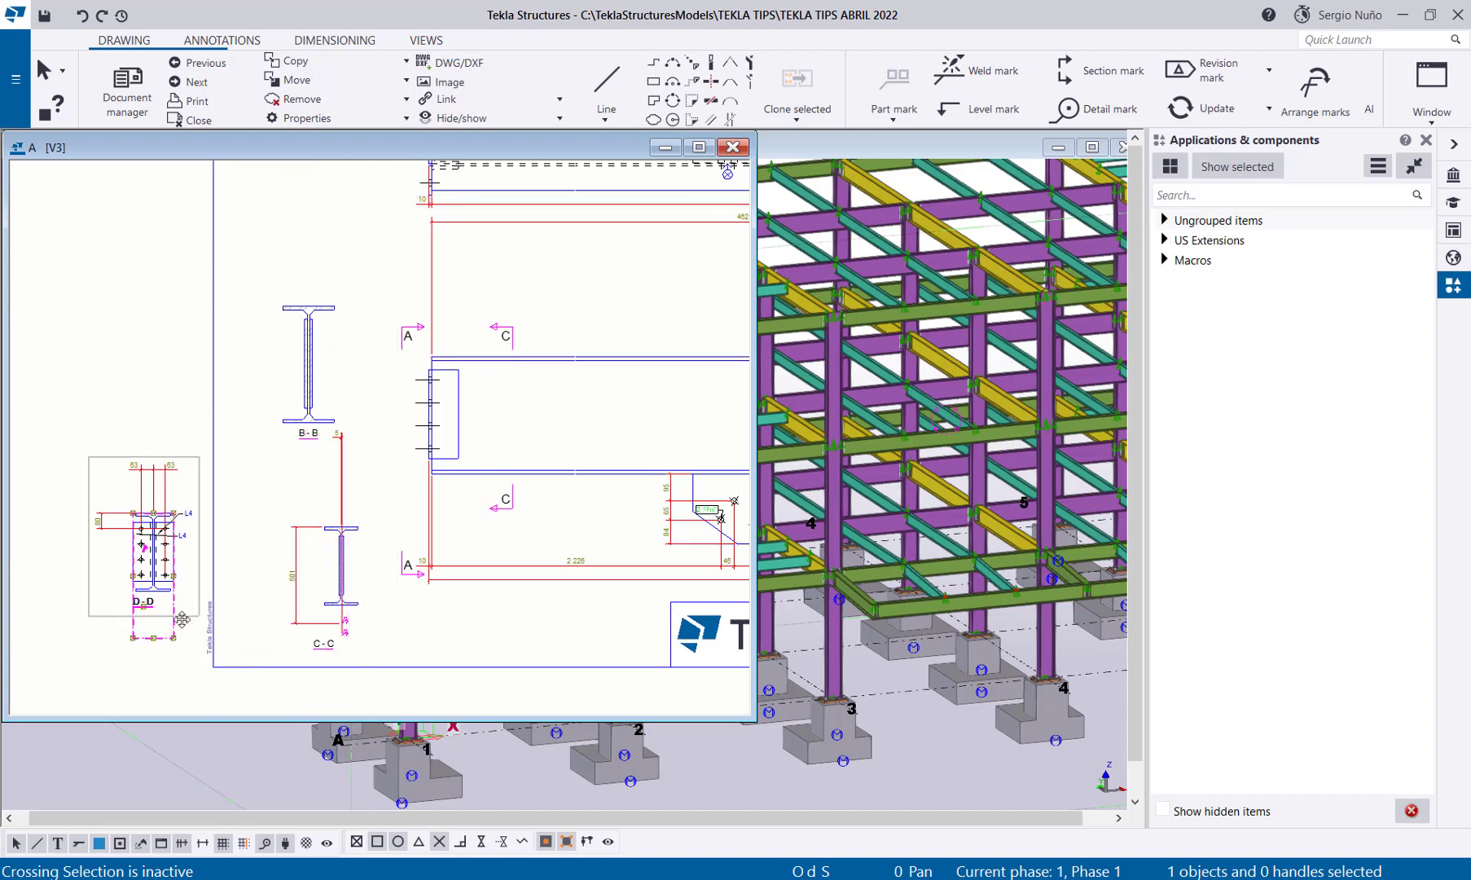
pyautogui.moveTo(180, 616); pyautogui.dragTo(320, 259)
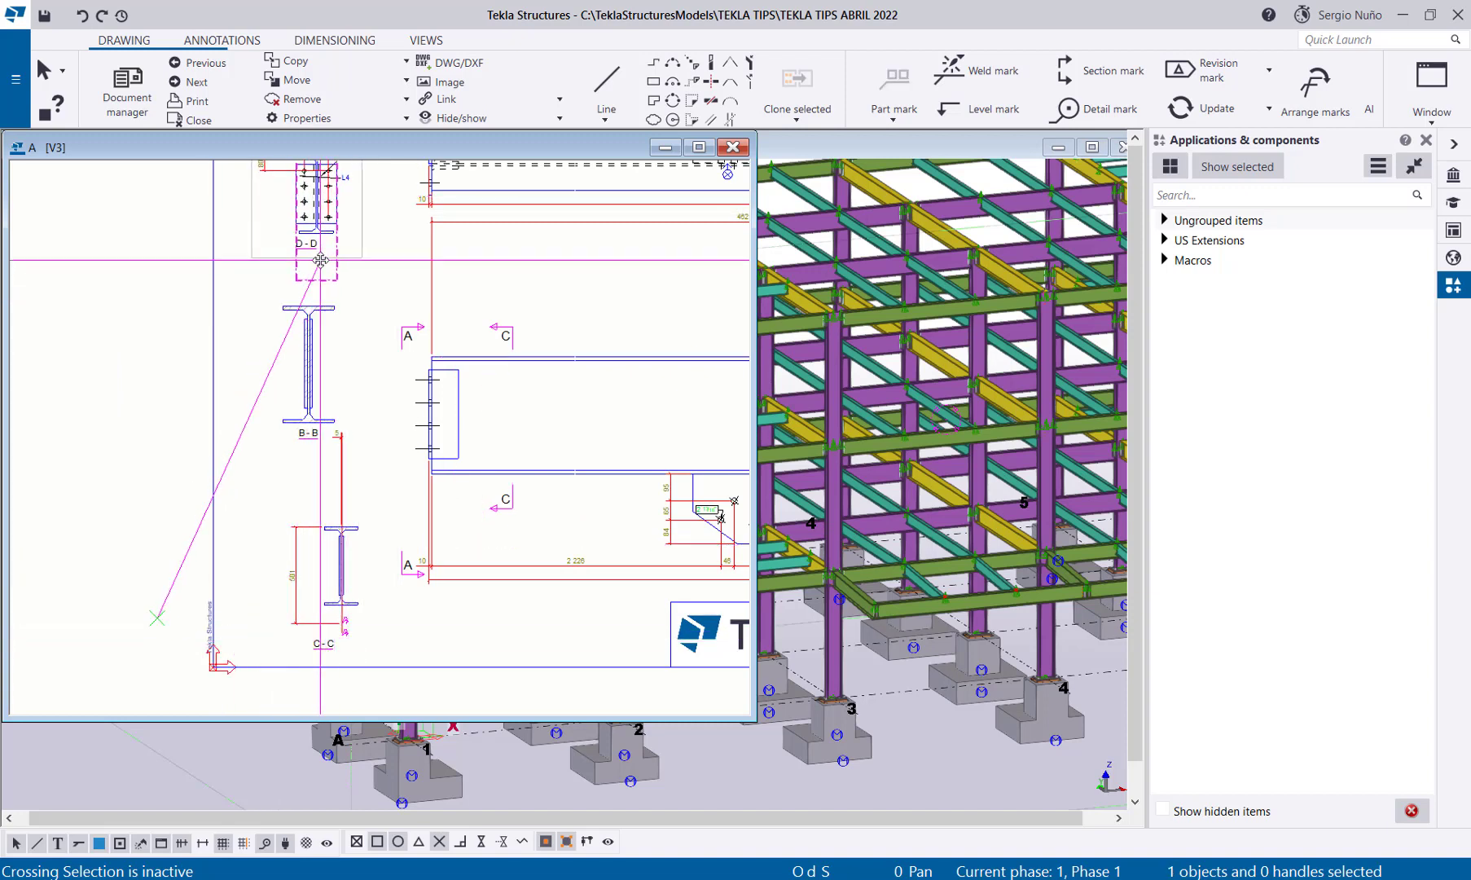
pyautogui.moveTo(320, 259); pyautogui.dragTo(321, 377, button='middle')
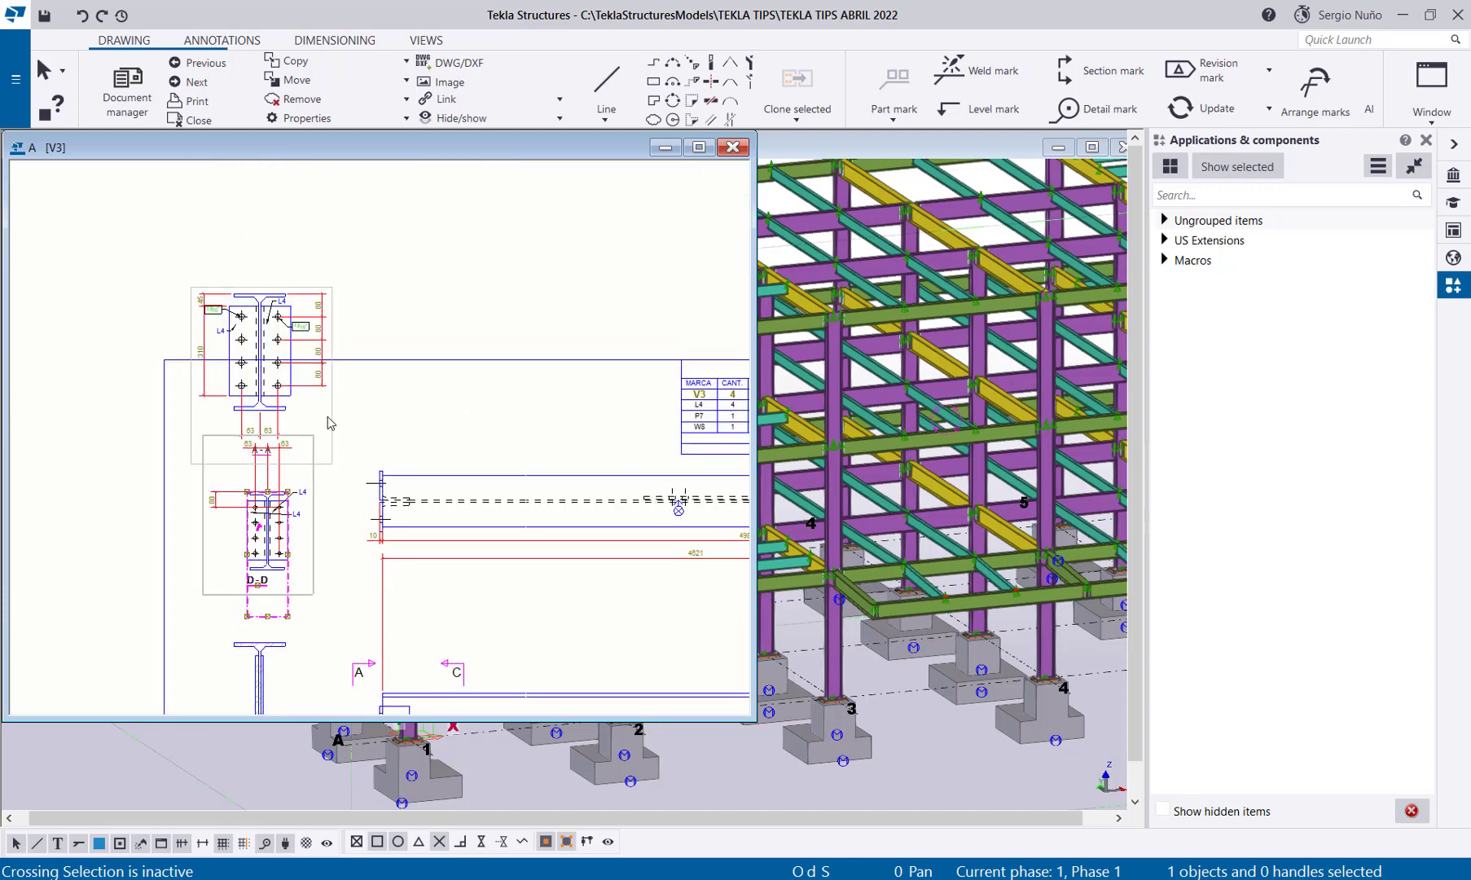
# Step: Move section view A-A inside the sheet frame and close the V3 drawing, keeping the changes
pyautogui.moveTo(329, 422); pyautogui.dragTo(424, 503)
pyautogui.scroll(-2, 403, 418)
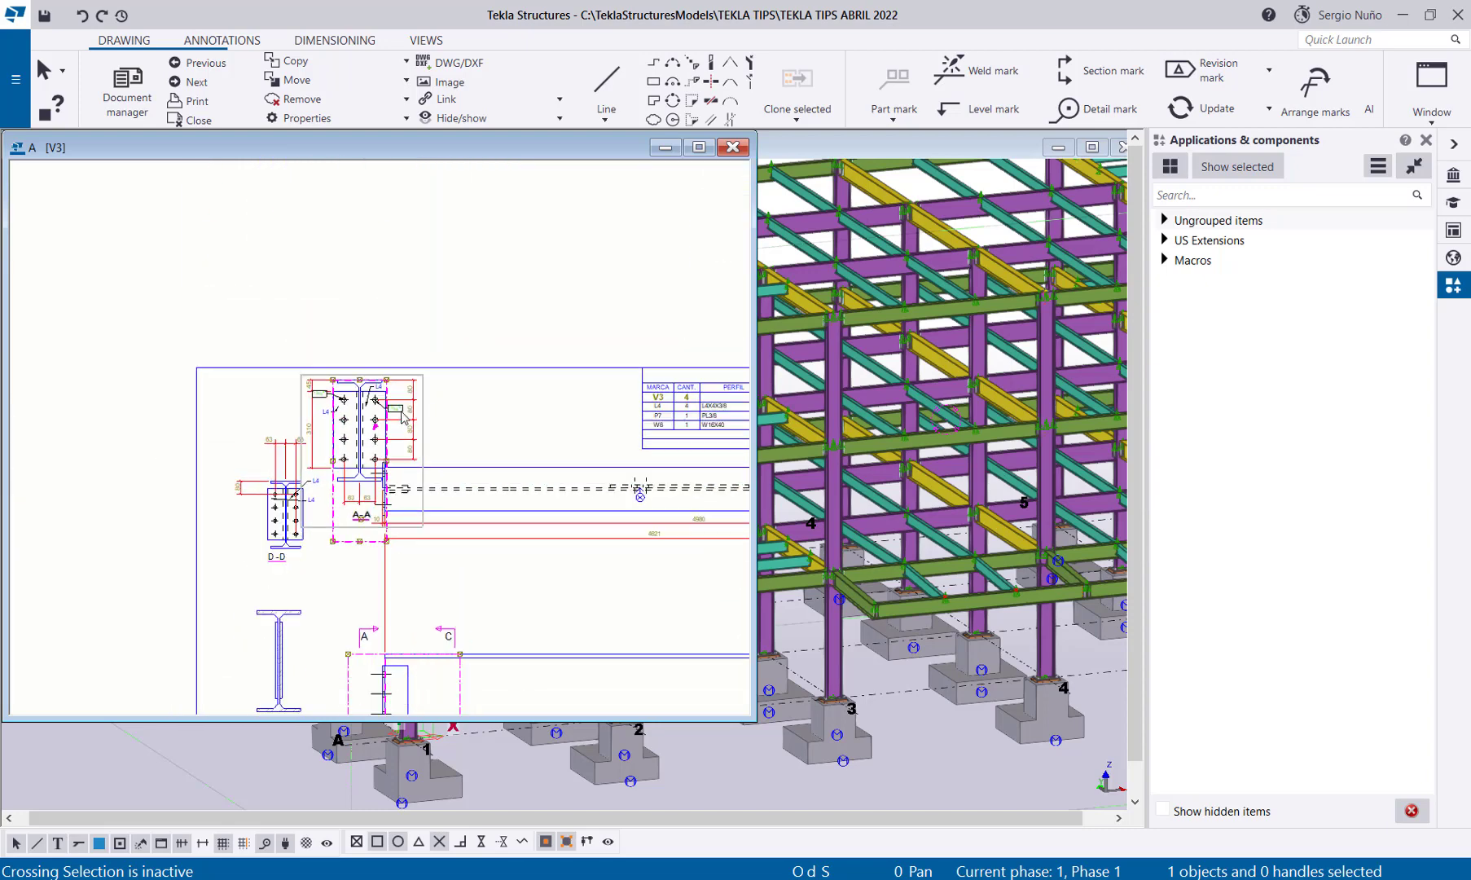
pyautogui.scroll(-2, 403, 417)
pyautogui.click(733, 146)
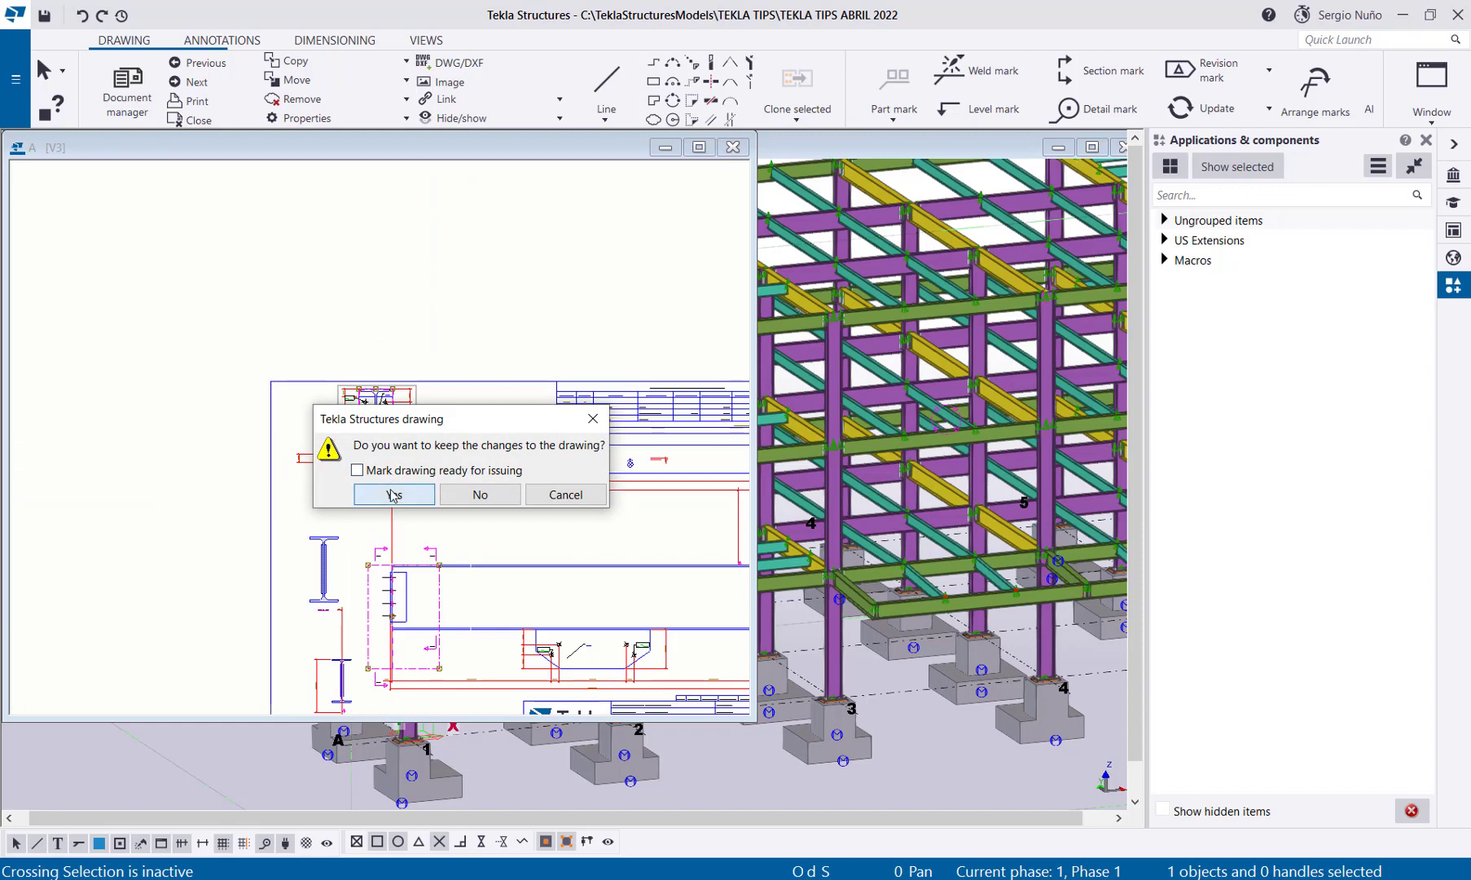
pyautogui.press('Return')
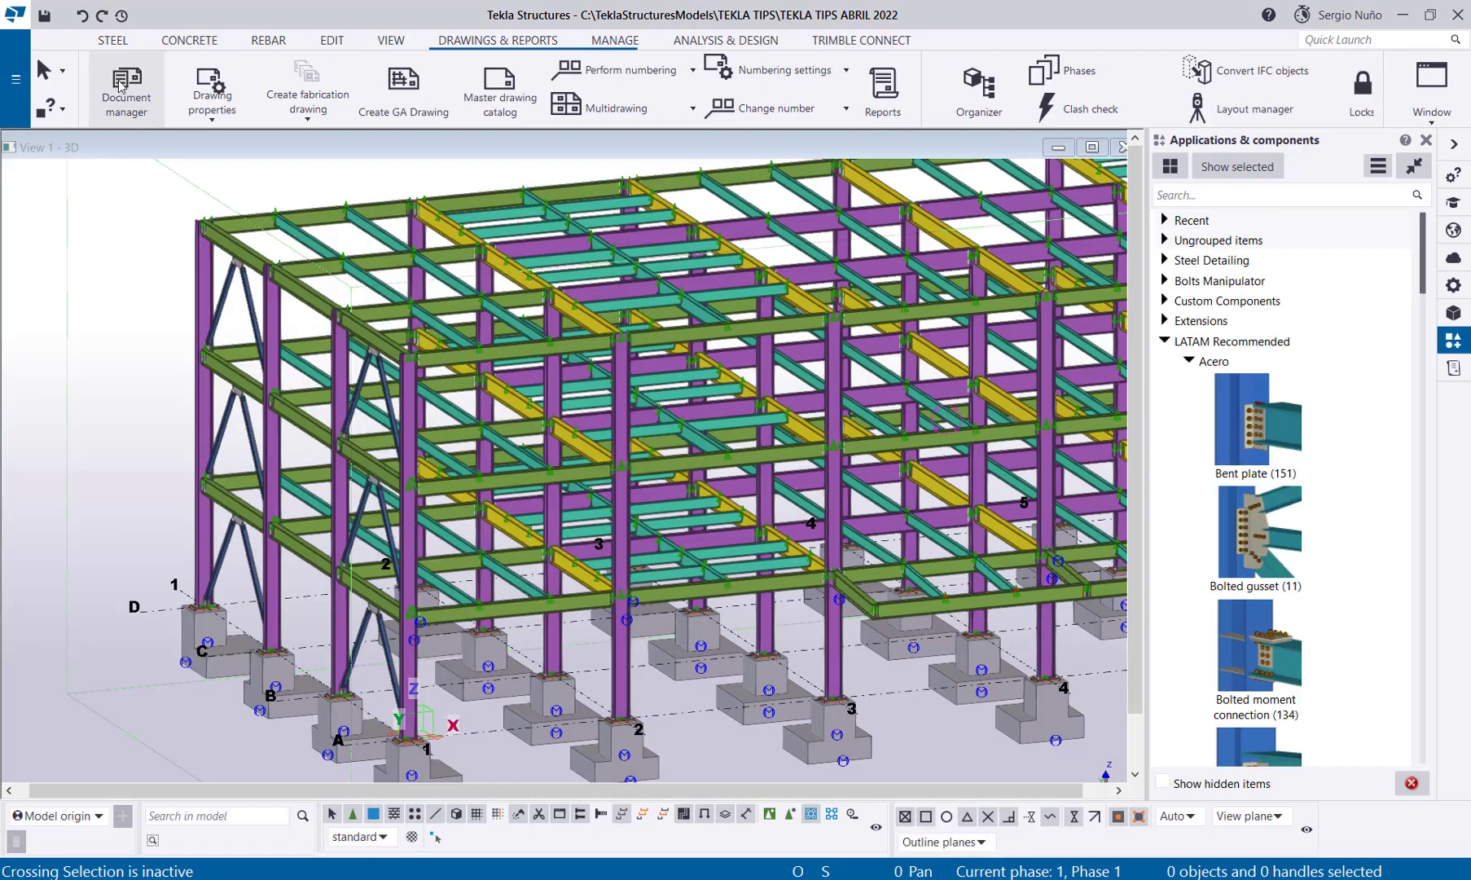
# Step: Open the cloned V1 beam drawing from Document manager, minimize the manager, and maximize the drawing window
pyautogui.click(122, 84)
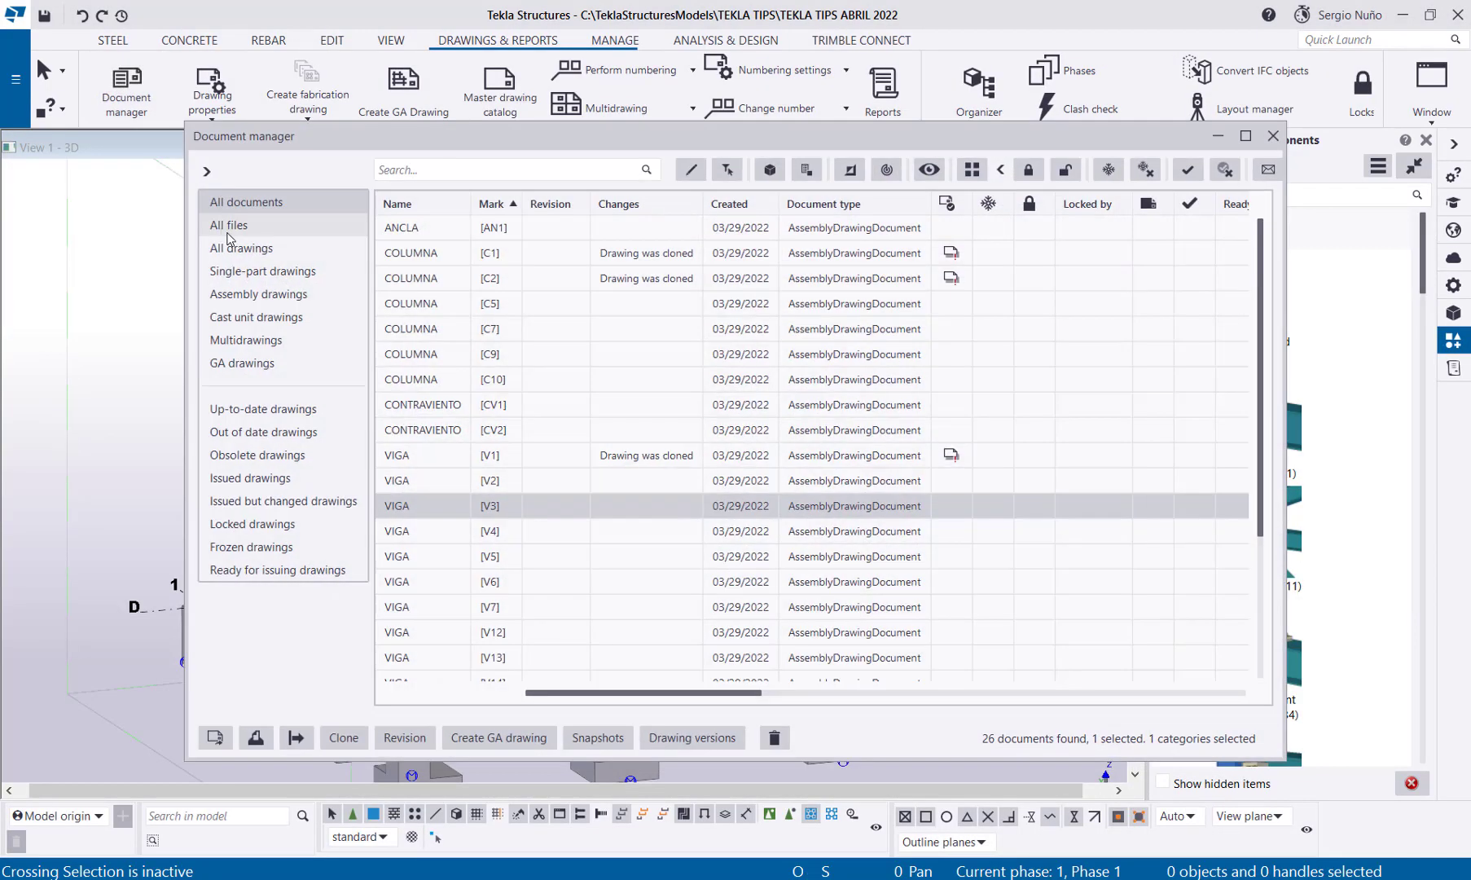
pyautogui.doubleClick(454, 463)
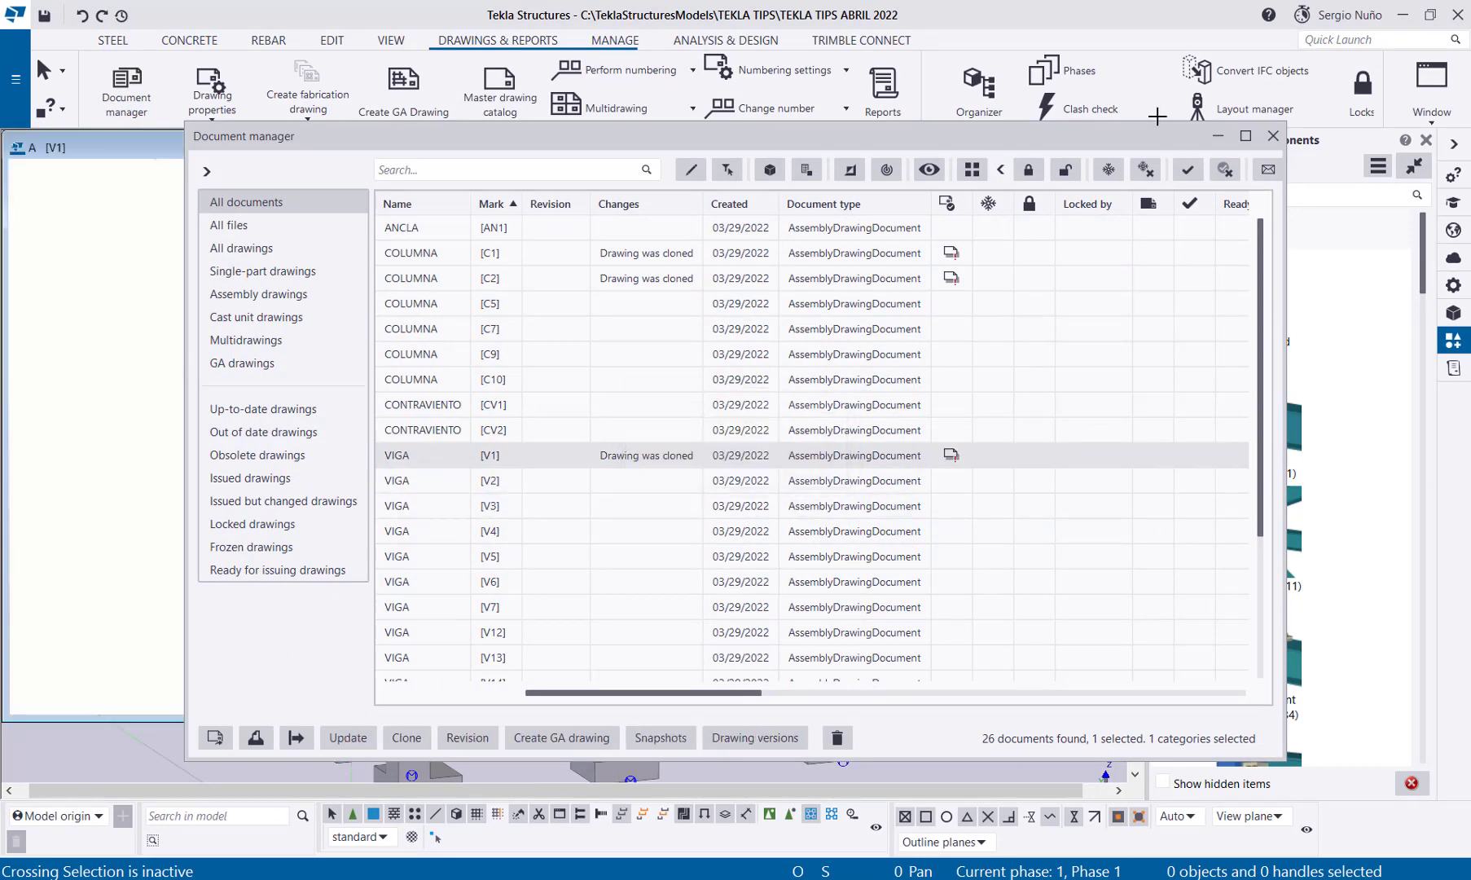
pyautogui.click(1217, 137)
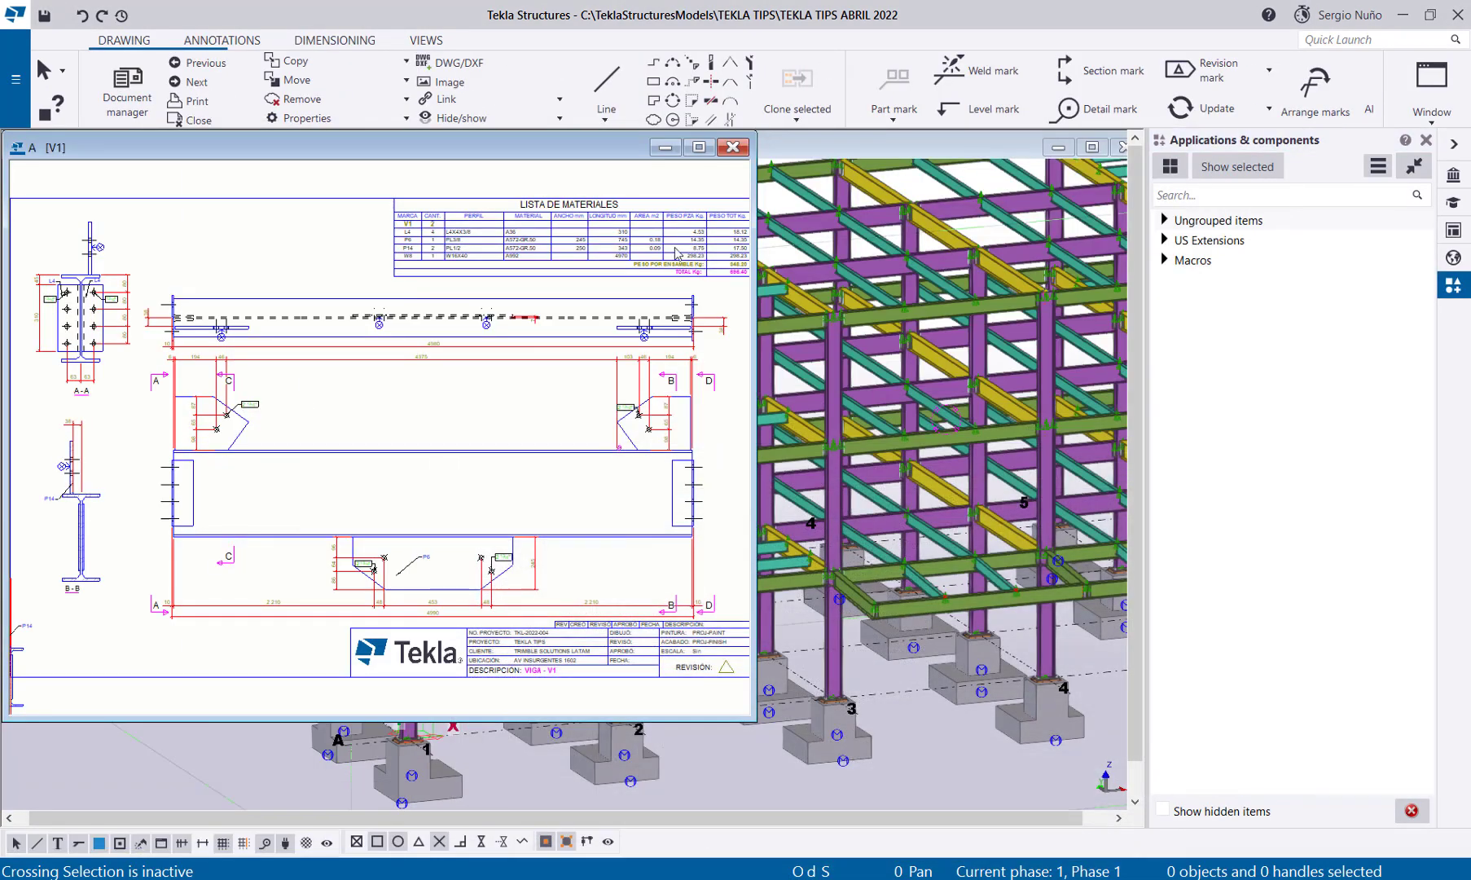
pyautogui.click(699, 146)
# Step: Examine the V1 drawing's plate dimensions, bolt marks and overall sheet layout, and close the drawing
pyautogui.scroll(4, 397, 448)
pyautogui.scroll(-5, 469, 440)
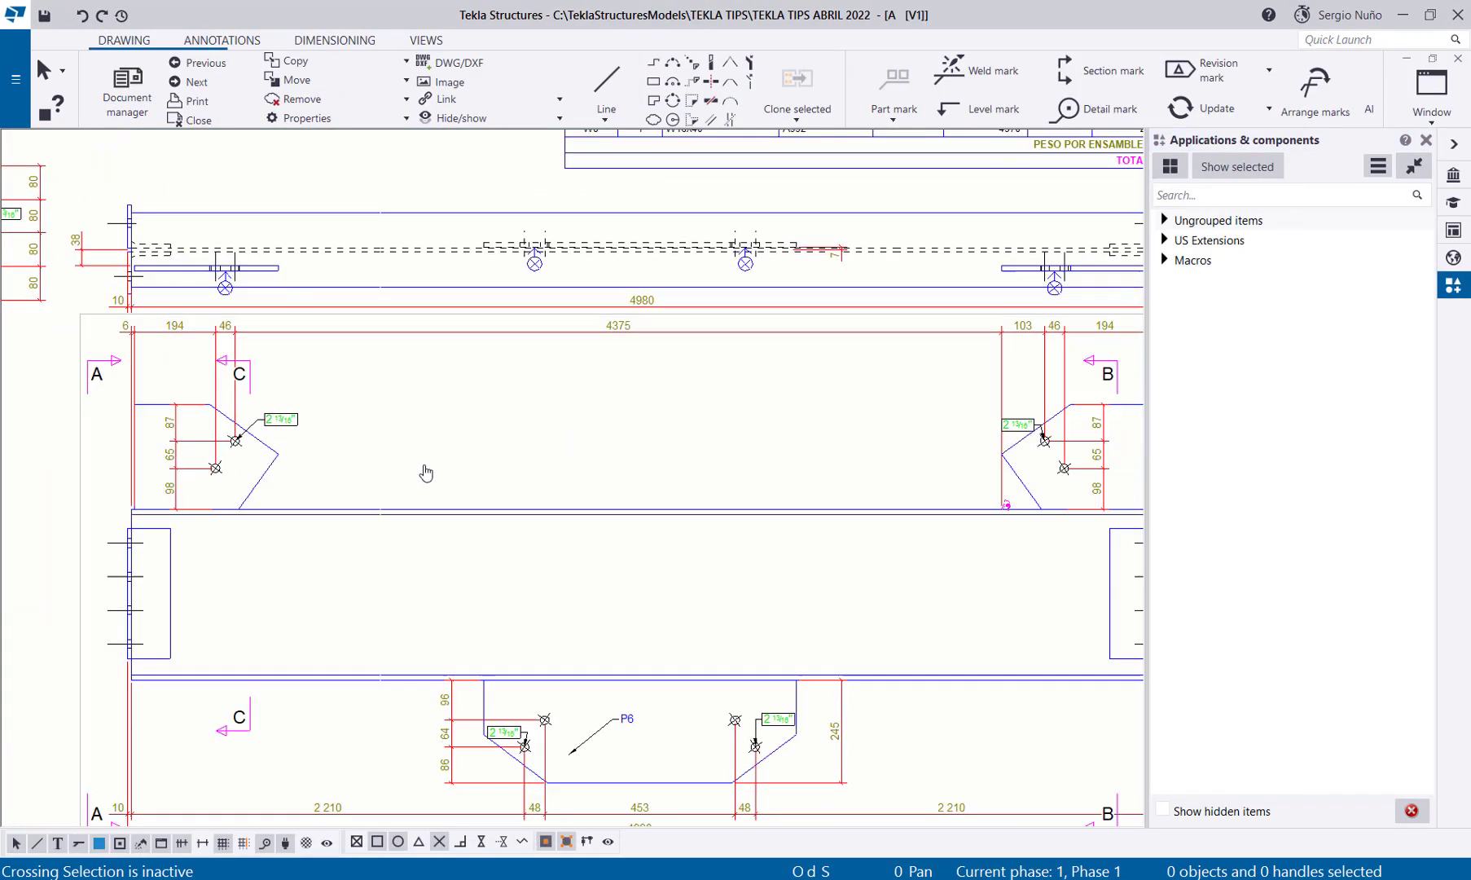
pyautogui.moveTo(357, 384)
pyautogui.mouseDown(button='middle')
pyautogui.moveTo(393, 469)
pyautogui.moveTo(509, 483)
pyautogui.moveTo(499, 427)
pyautogui.mouseUp(button='middle')
pyautogui.scroll(2, 395, 449)
pyautogui.scroll(-2, 394, 448)
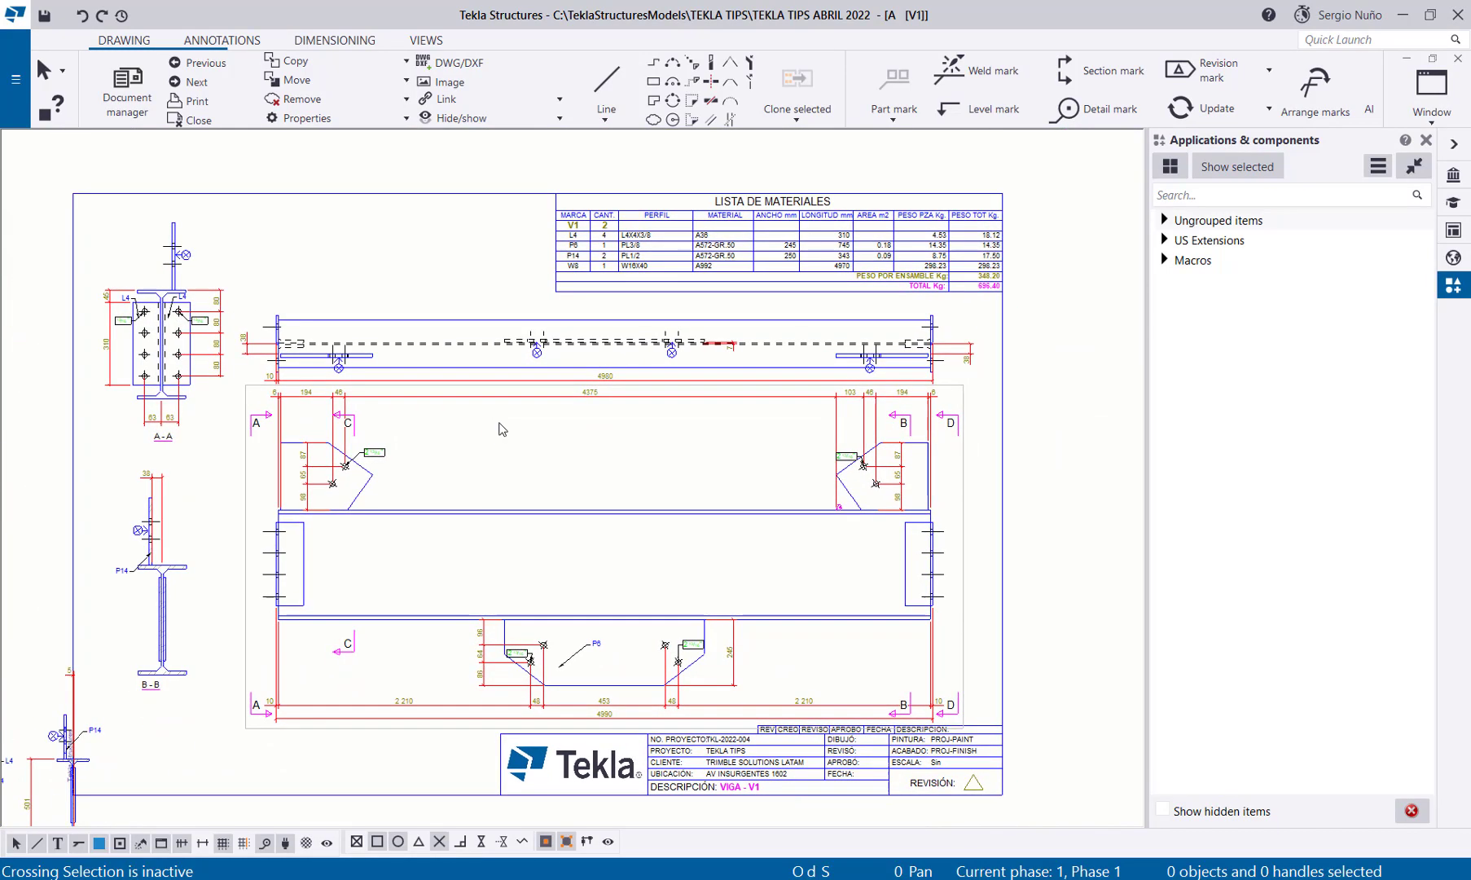
pyautogui.click(1458, 59)
pyautogui.click(404, 498)
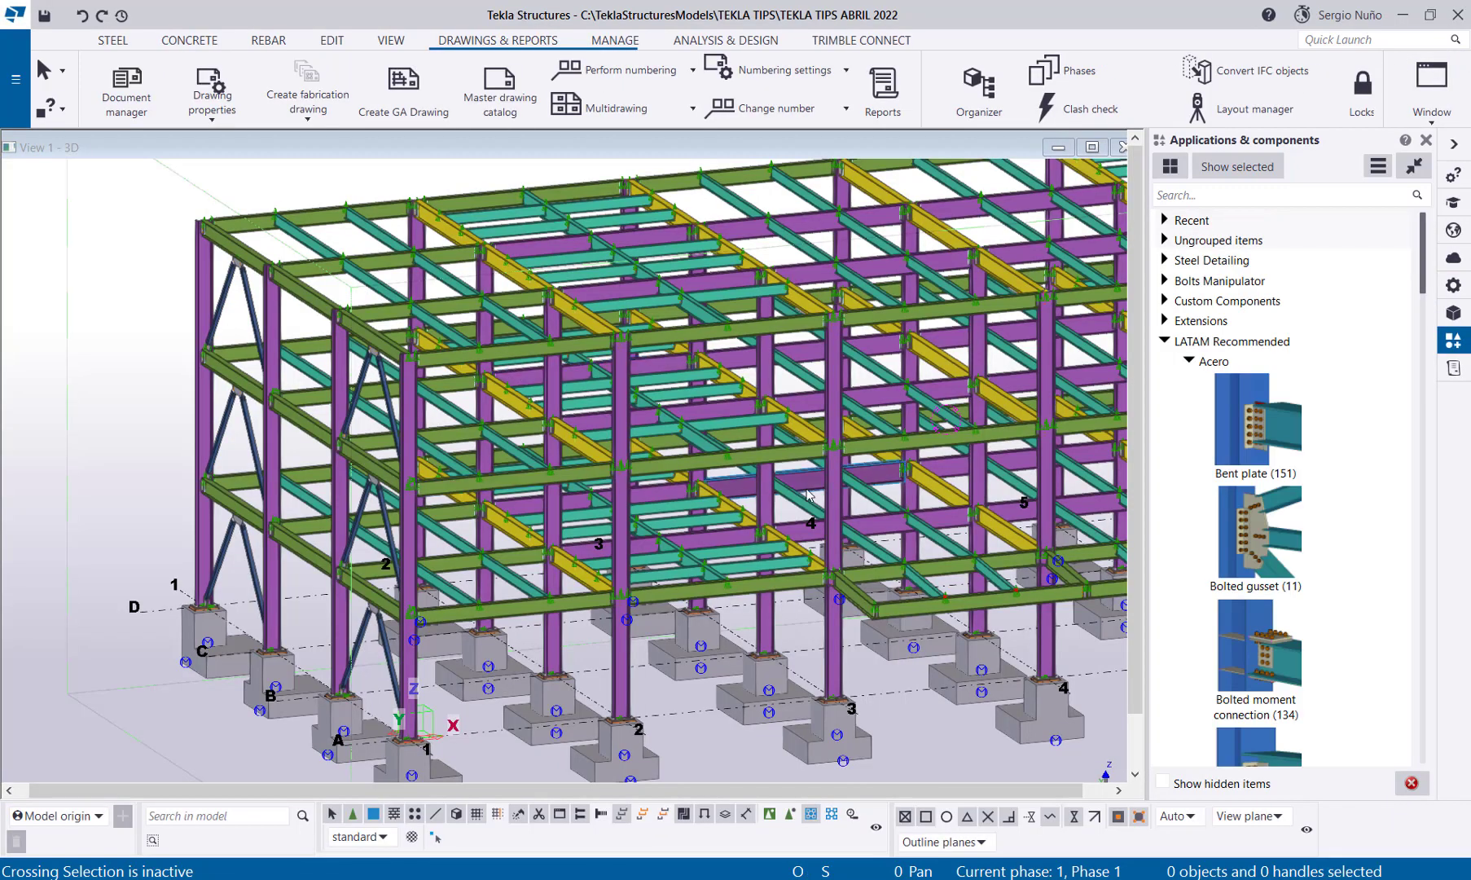
# Step: Maximize the 3D model view and enable selection of objects in assemblies
pyautogui.moveTo(912, 456); pyautogui.dragTo(718, 433, button='middle')
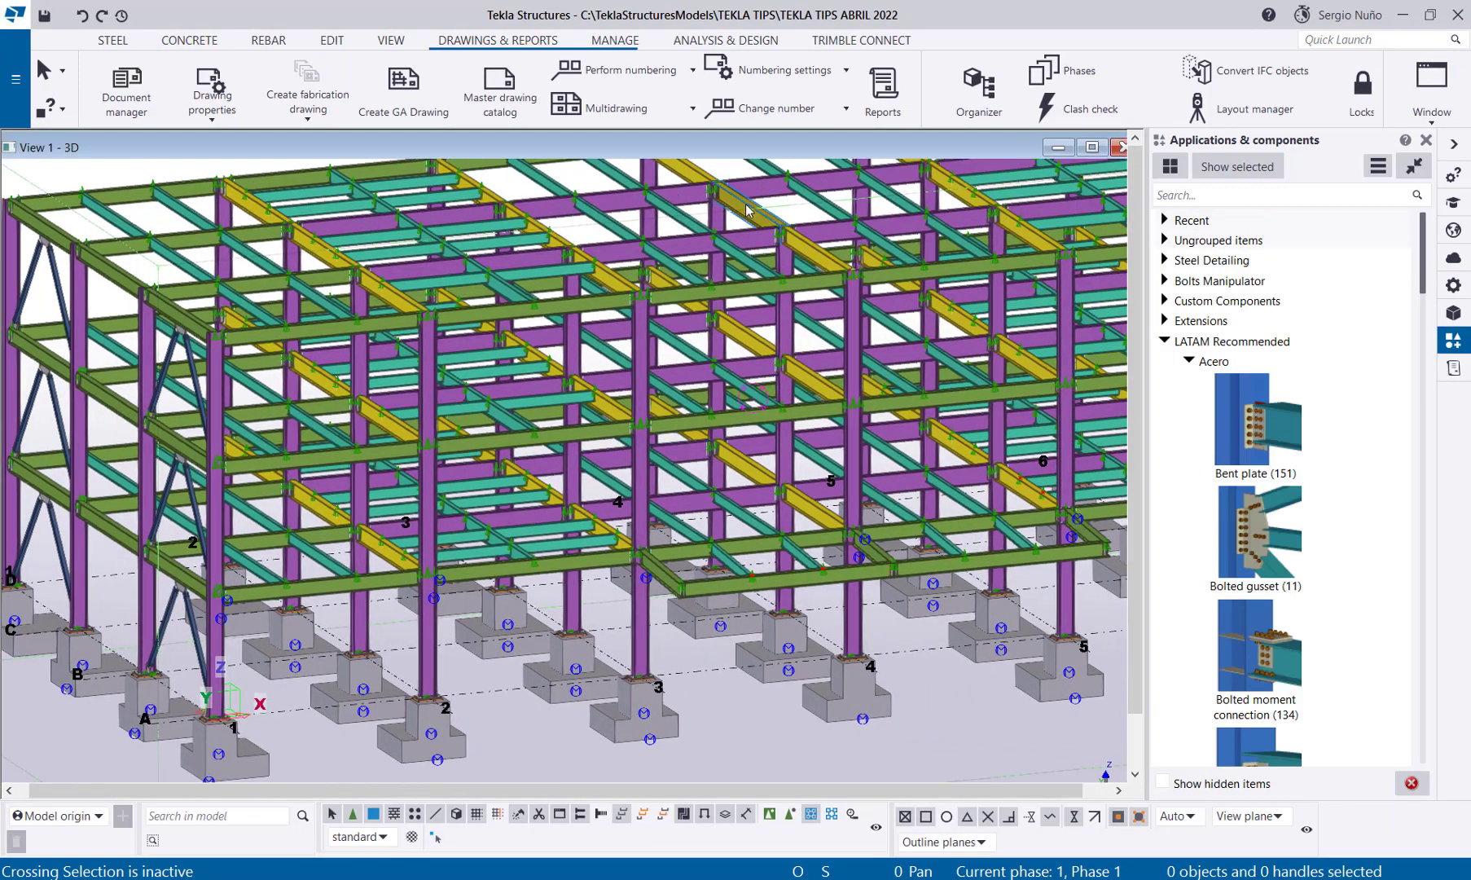
pyautogui.doubleClick(750, 153)
pyautogui.moveTo(564, 549); pyautogui.dragTo(181, 500, button='middle')
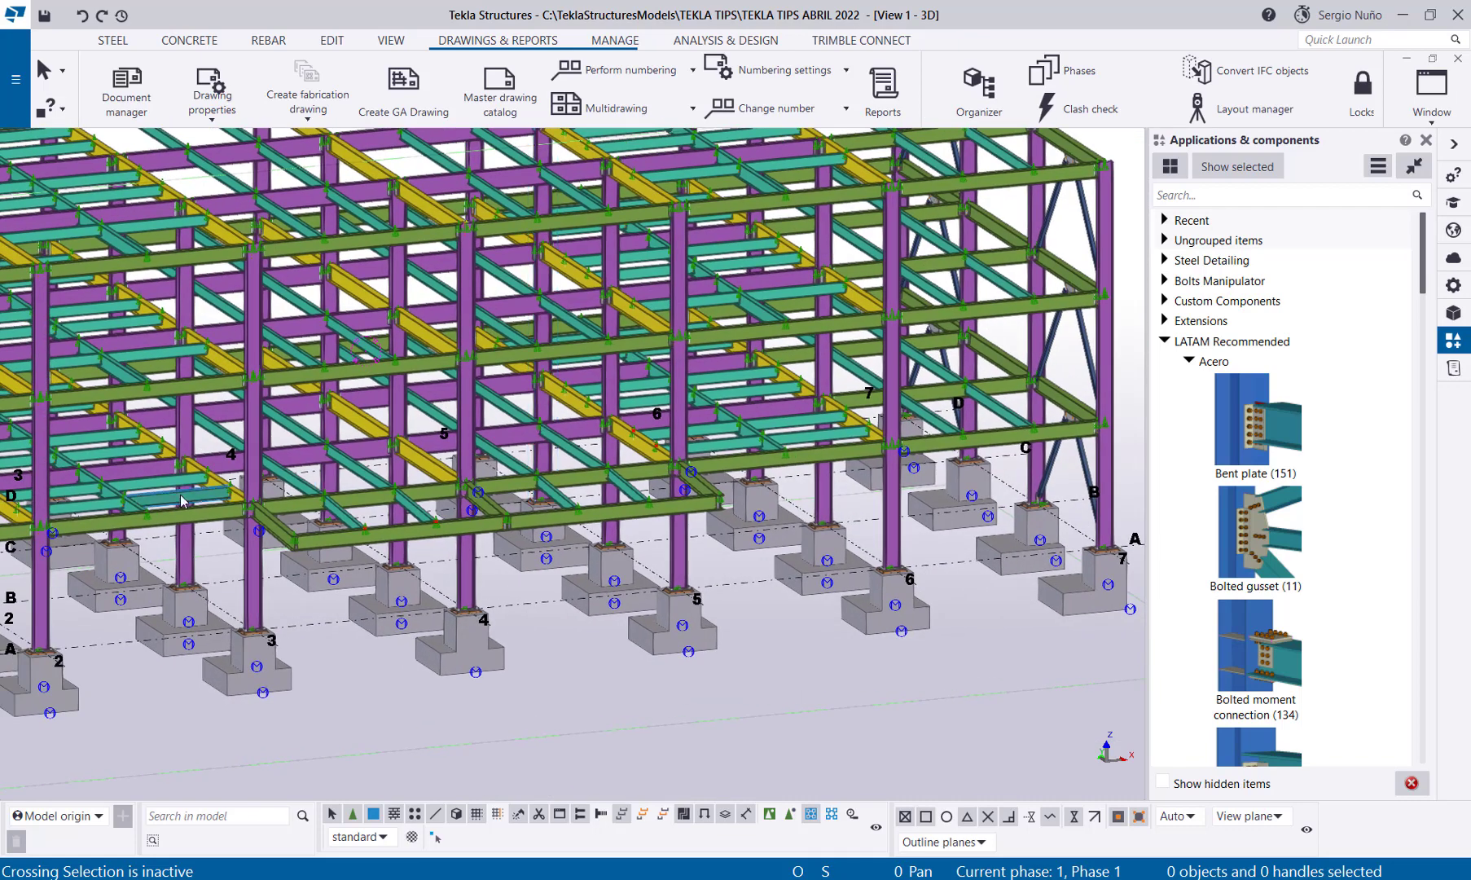
pyautogui.click(831, 814)
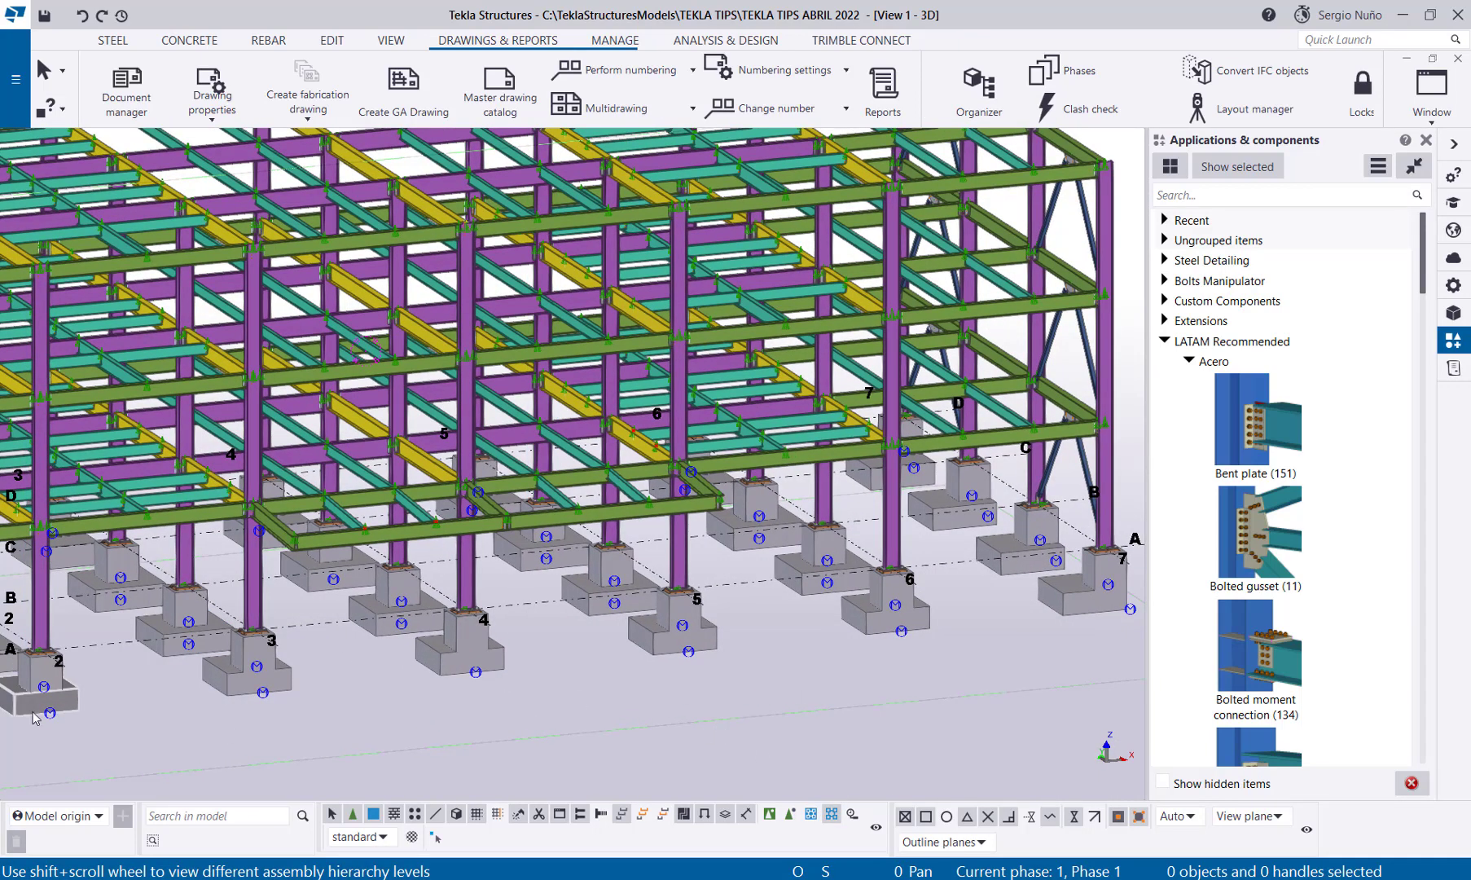
# Step: Select the base plate and the brace gusset plate at the foot of the column at grid intersection B-7
pyautogui.scroll(10, 1034, 509)
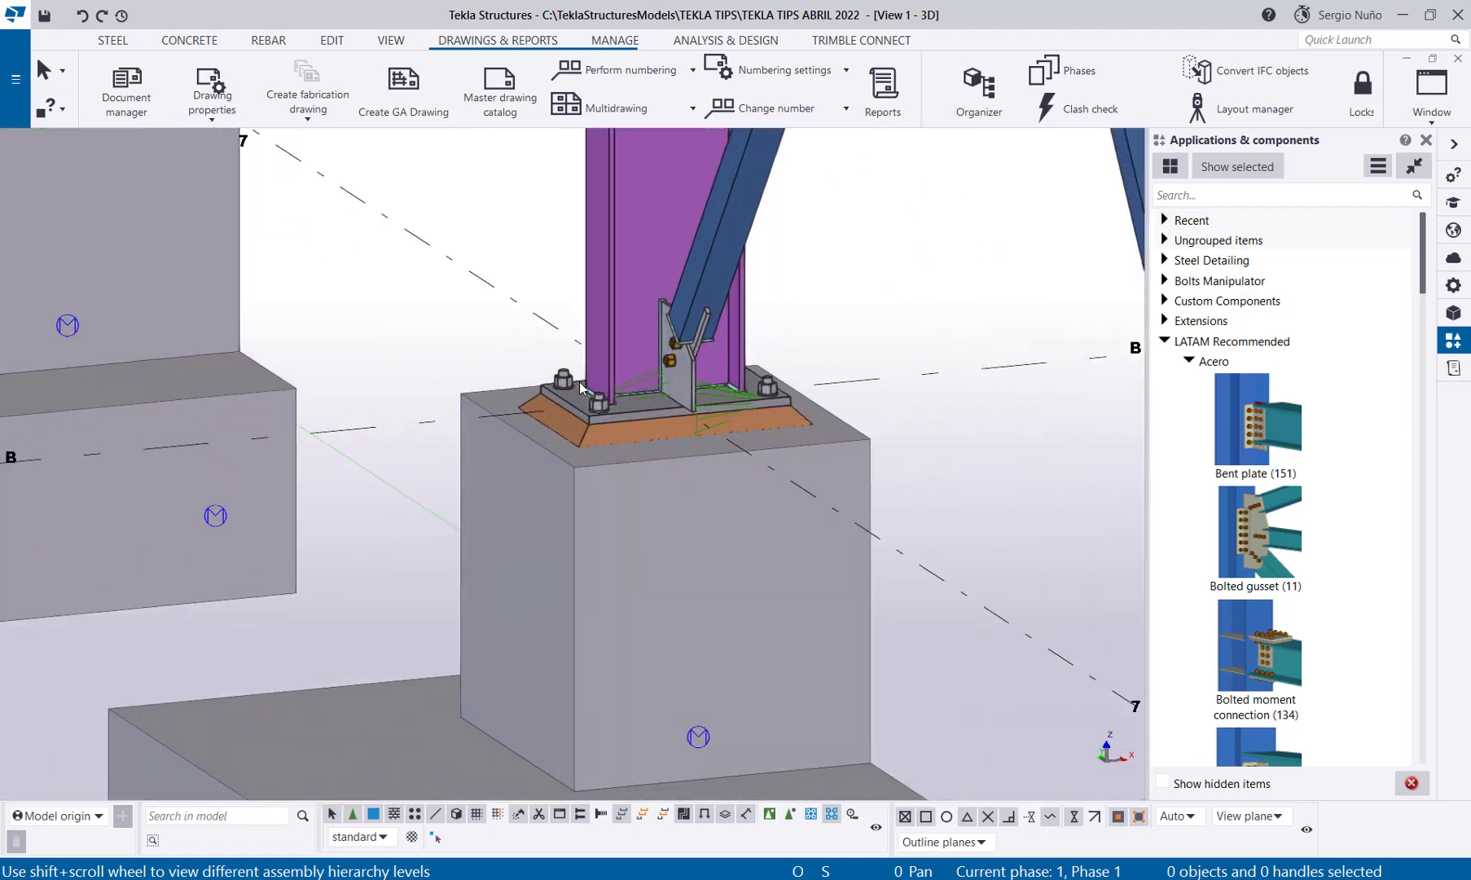
pyautogui.click(569, 399)
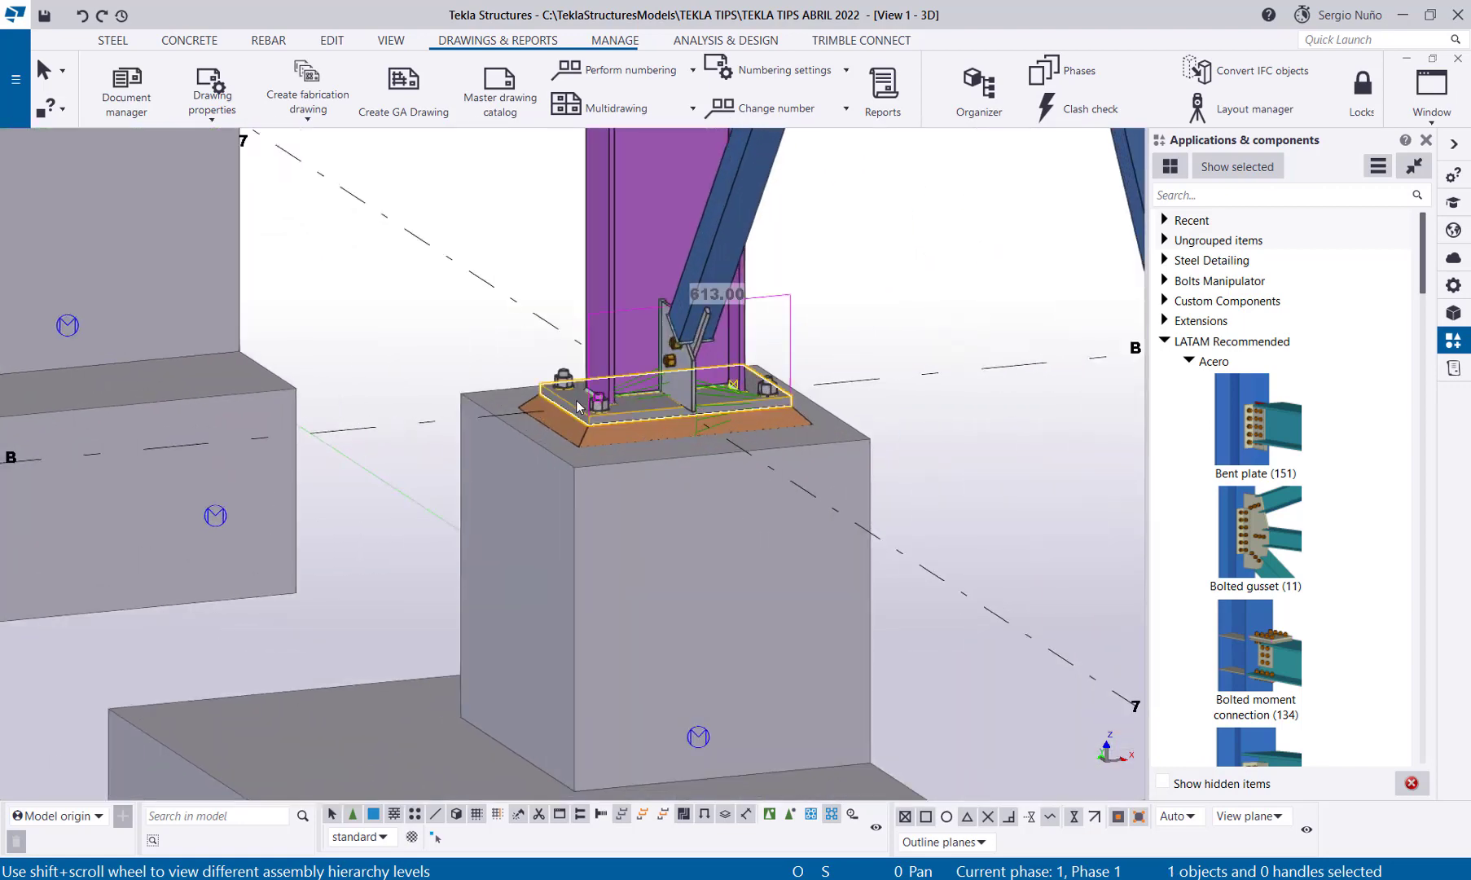
pyautogui.scroll(3, 666, 388)
pyautogui.keyDown('ctrl'); pyautogui.click(666, 387); pyautogui.keyUp('ctrl')
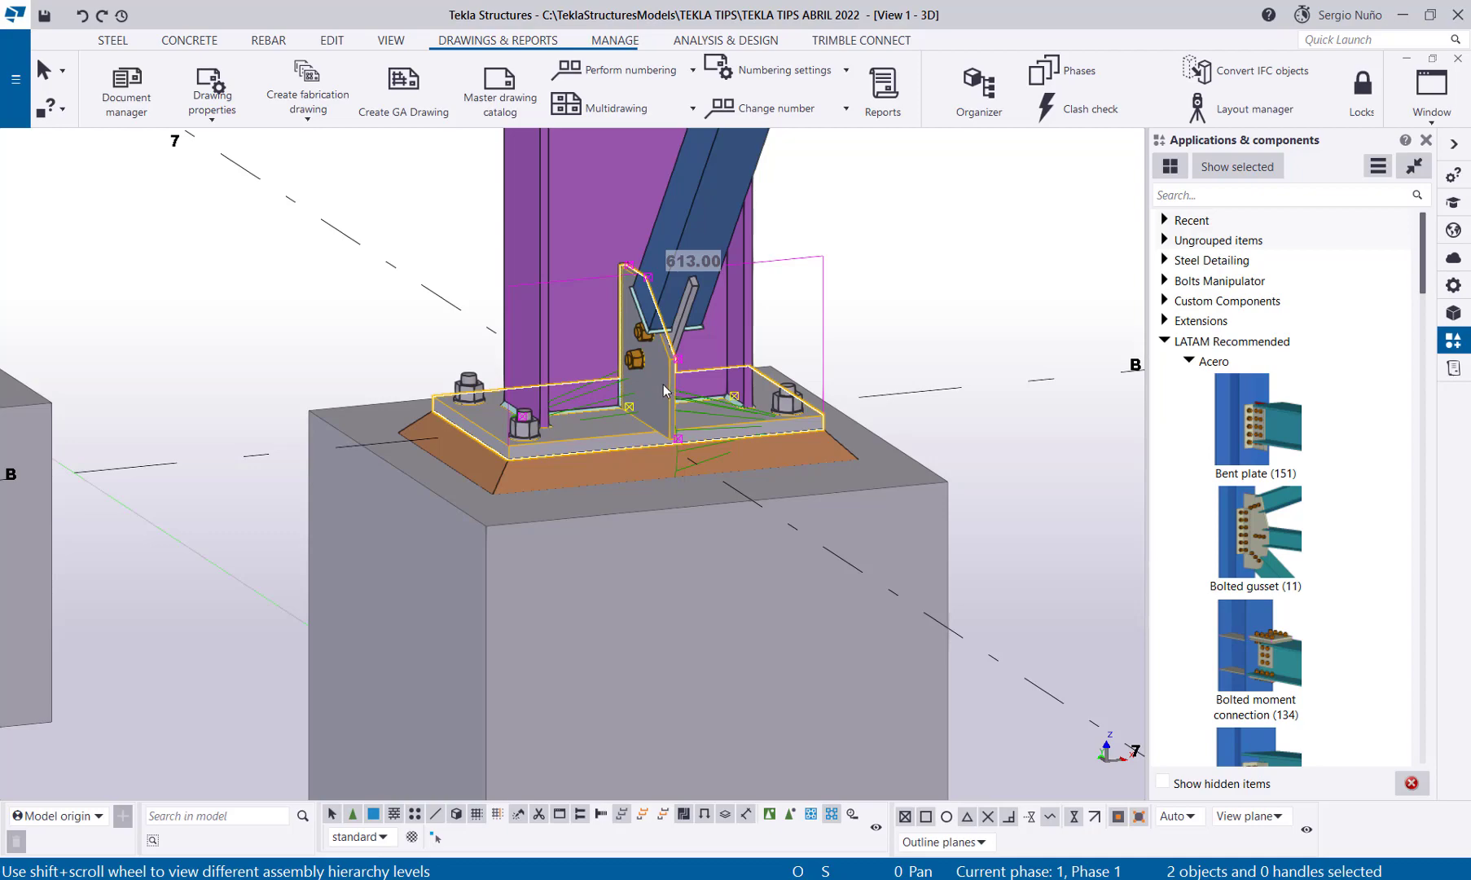
# Step: Add the bolted connection plate between a green floor beam and a teal secondary beam to the selection
pyautogui.scroll(-6, 657, 394)
pyautogui.moveTo(438, 249); pyautogui.dragTo(554, 464, button='middle')
pyautogui.scroll(3, 629, 445)
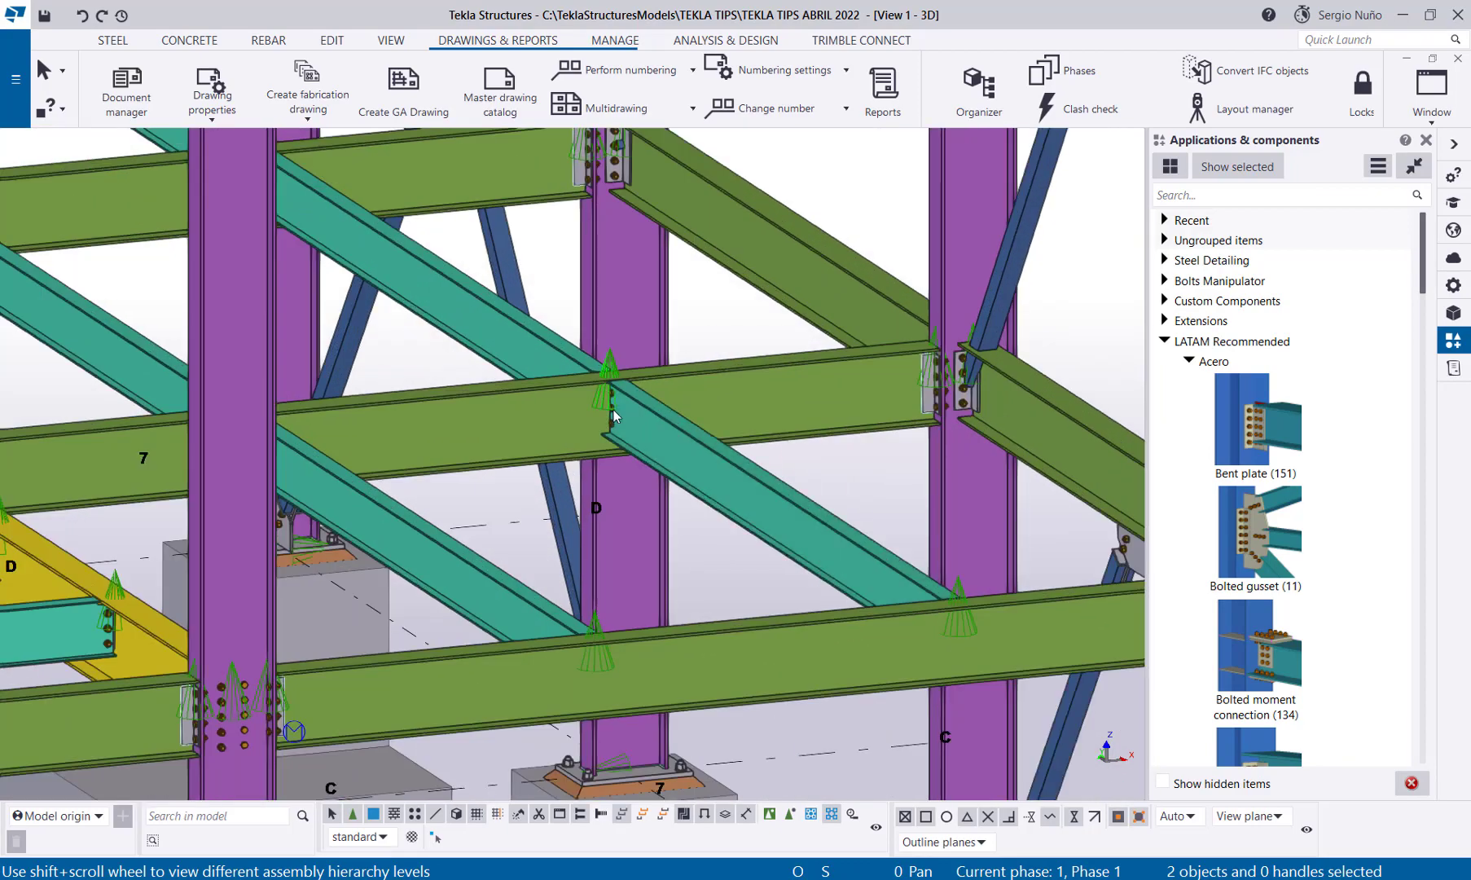
pyautogui.scroll(-2, 613, 410)
pyautogui.keyDown('ctrl'); pyautogui.moveTo(662, 428); pyautogui.dragTo(539, 376, button='middle'); pyautogui.keyUp('ctrl')
pyautogui.scroll(2, 539, 377)
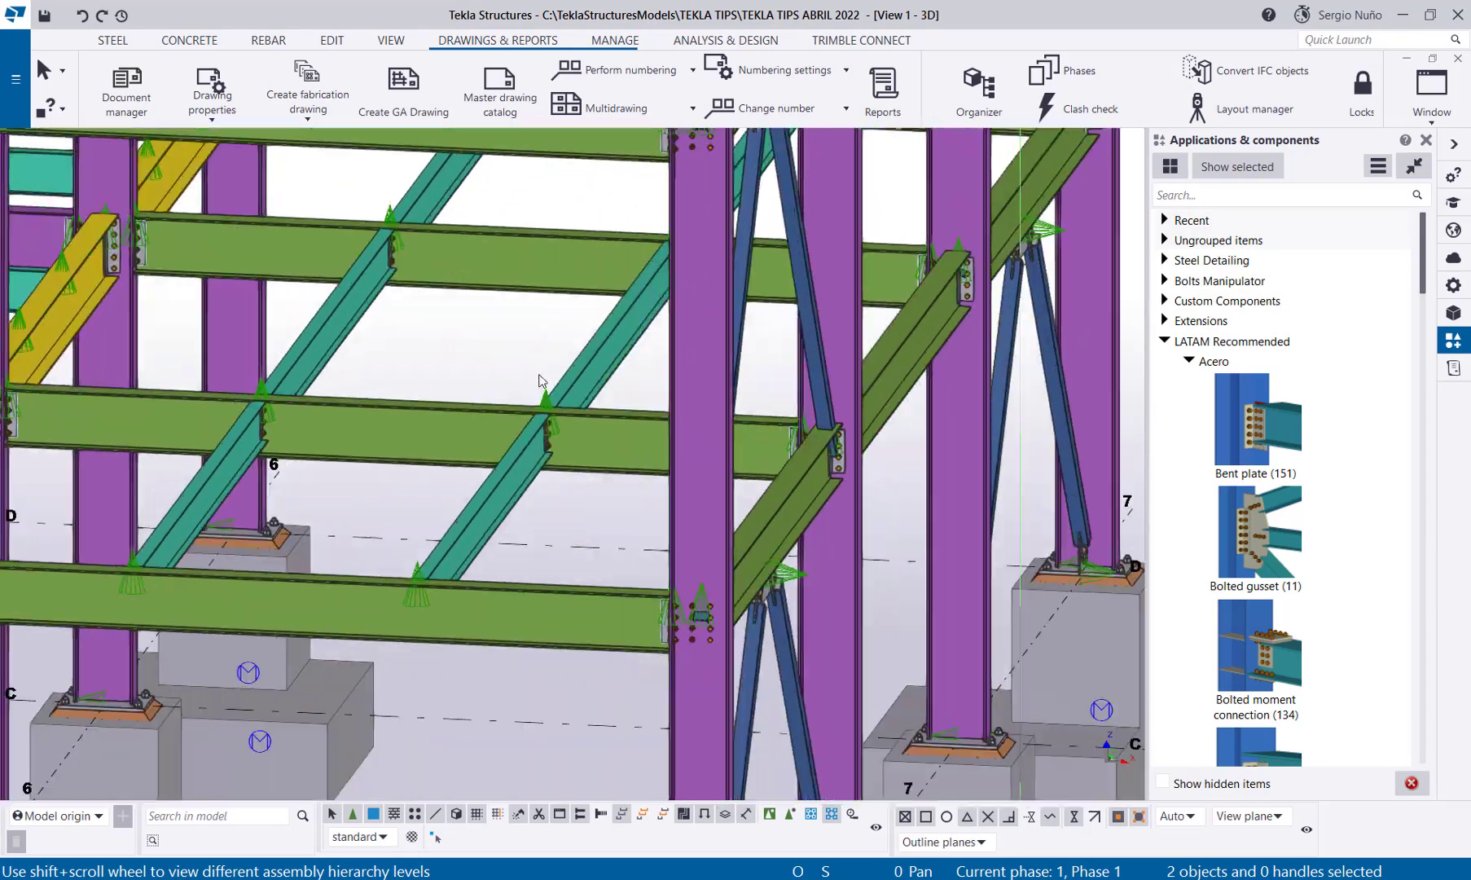
pyautogui.scroll(5, 549, 483)
pyautogui.keyDown('ctrl'); pyautogui.click(557, 487); pyautogui.keyUp('ctrl')
pyautogui.scroll(-2, 556, 531)
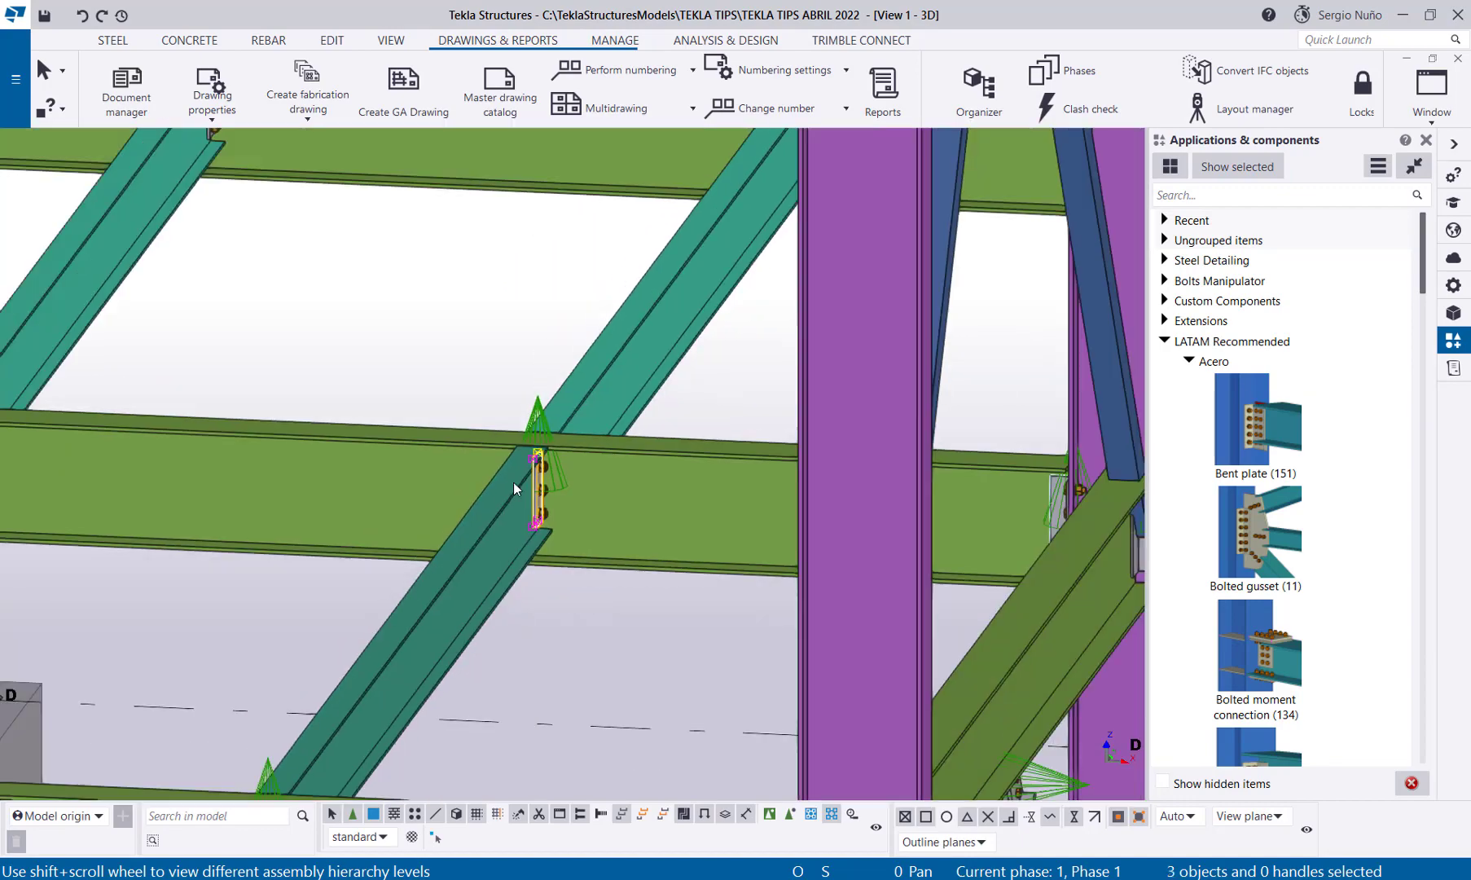
# Step: Open Creation review for fabrication drawings of the three selected plates
pyautogui.scroll(-6, 514, 483)
pyautogui.keyDown('ctrl'); pyautogui.moveTo(514, 484); pyautogui.dragTo(635, 507, button='middle'); pyautogui.keyUp('ctrl')
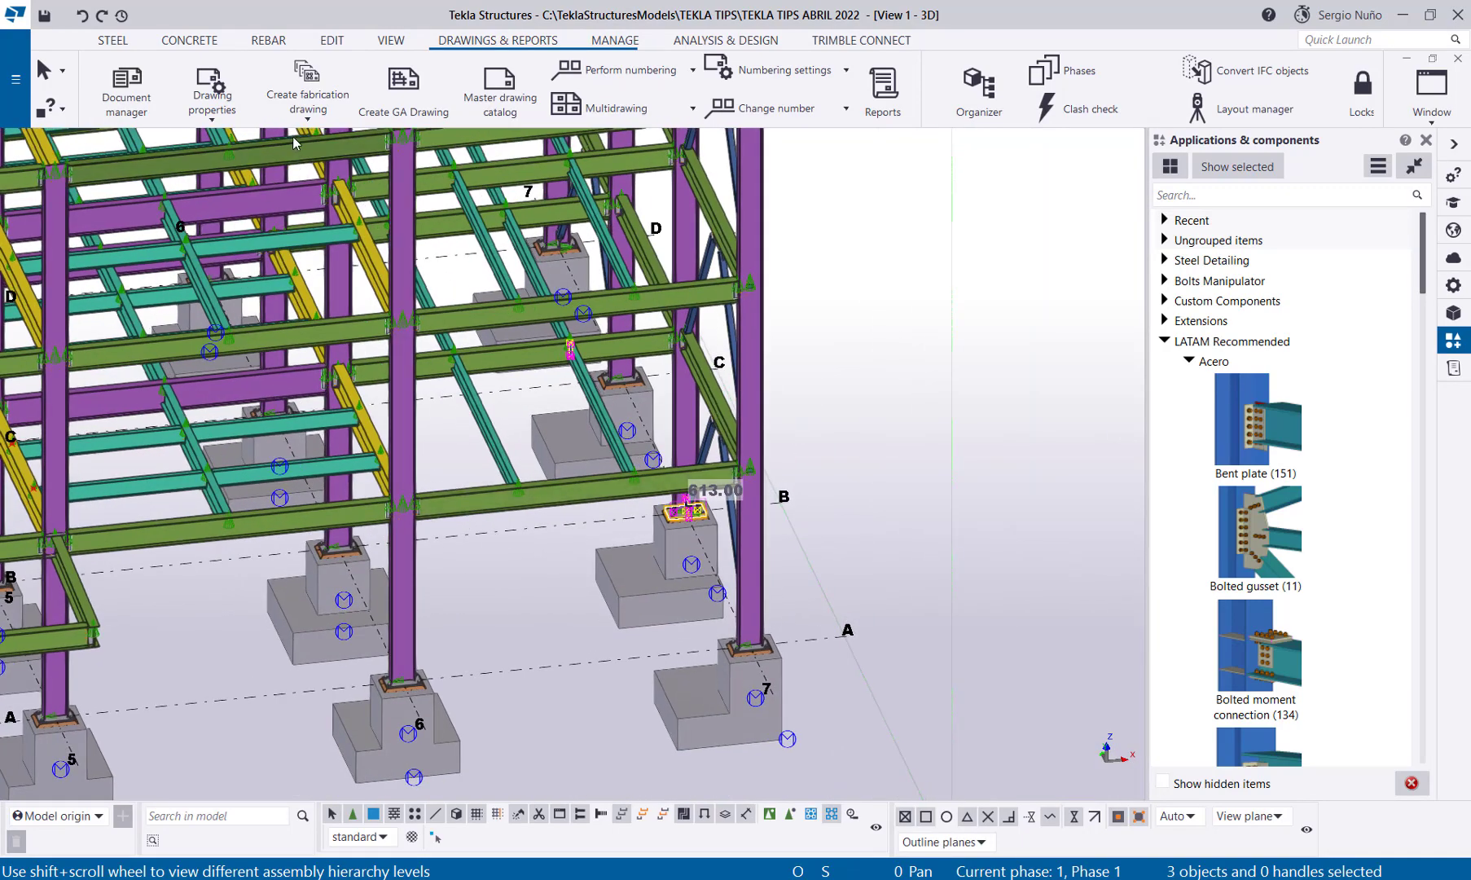
pyautogui.click(306, 79)
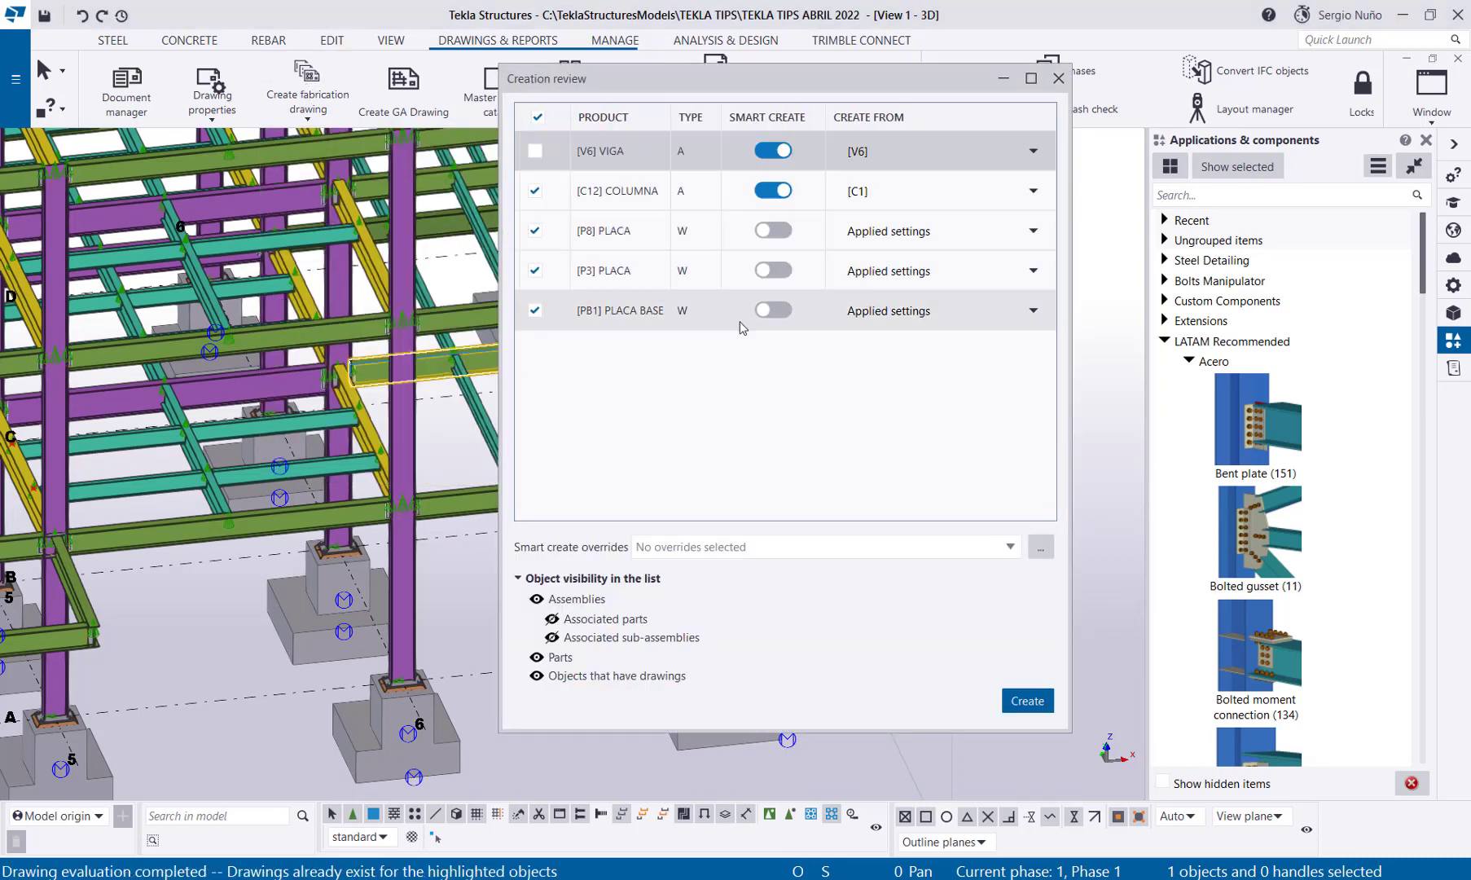
# Step: Uncheck the C12 COLUMNA assembly and show associated parts in the Creation review list
pyautogui.click(534, 191)
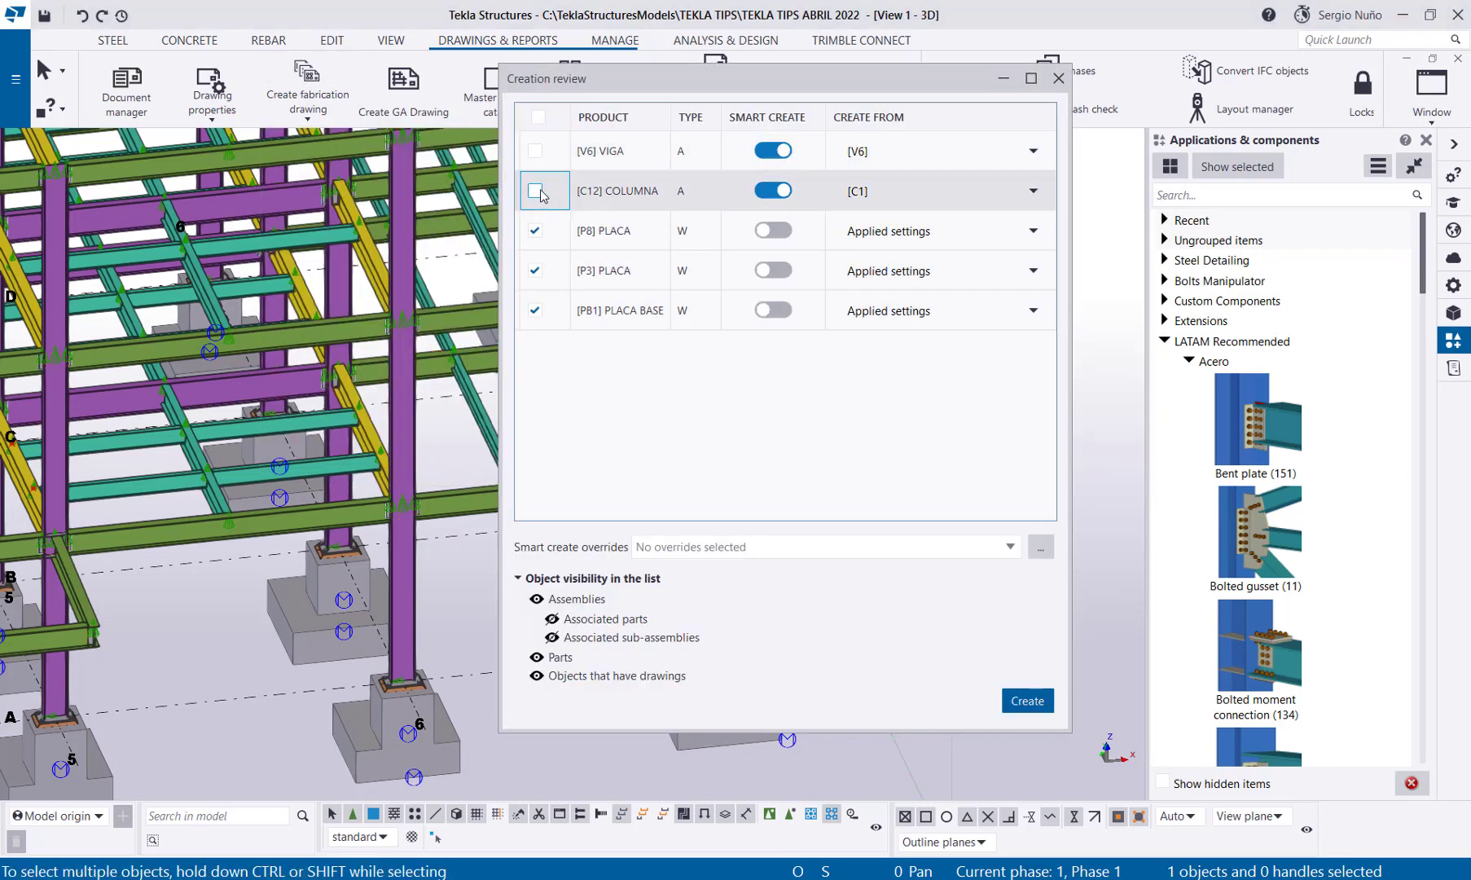
pyautogui.click(551, 619)
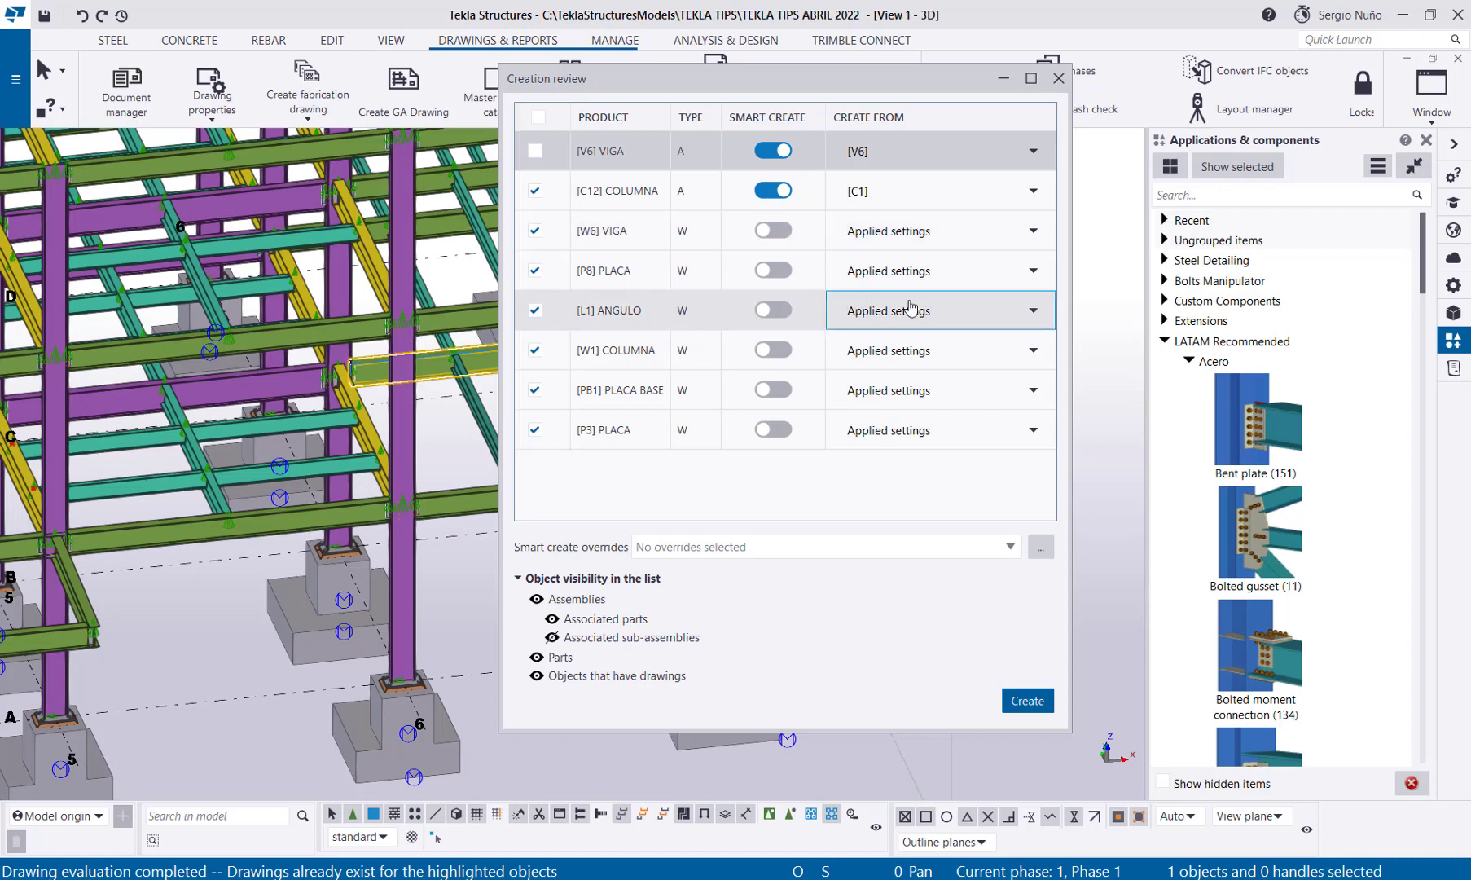
# Step: Set the W6 VIGA single-part drawing to be created from the standard settings
pyautogui.click(955, 244)
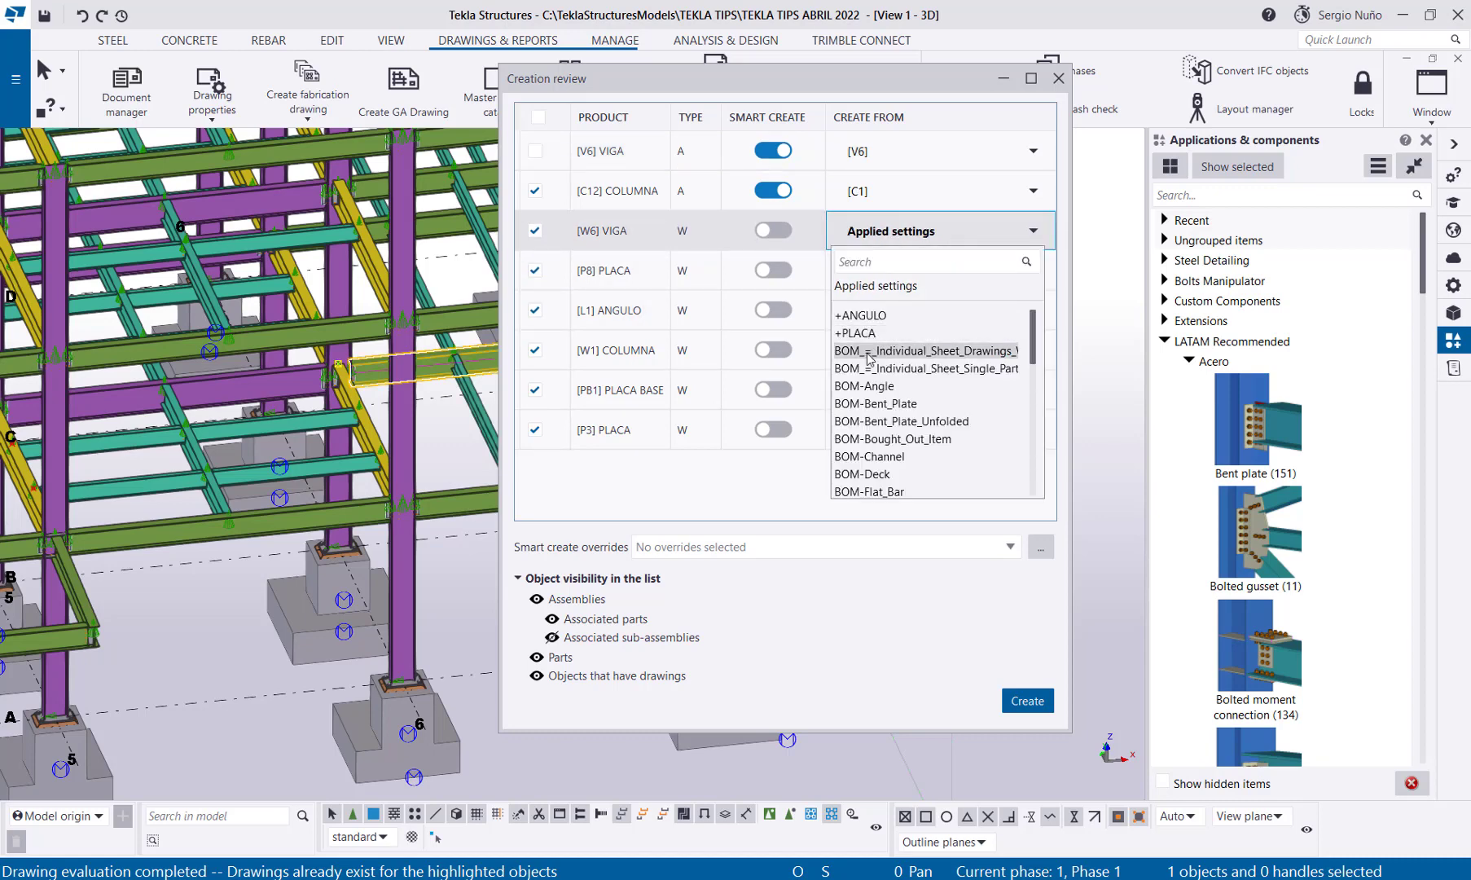
pyautogui.scroll(-5, 873, 423)
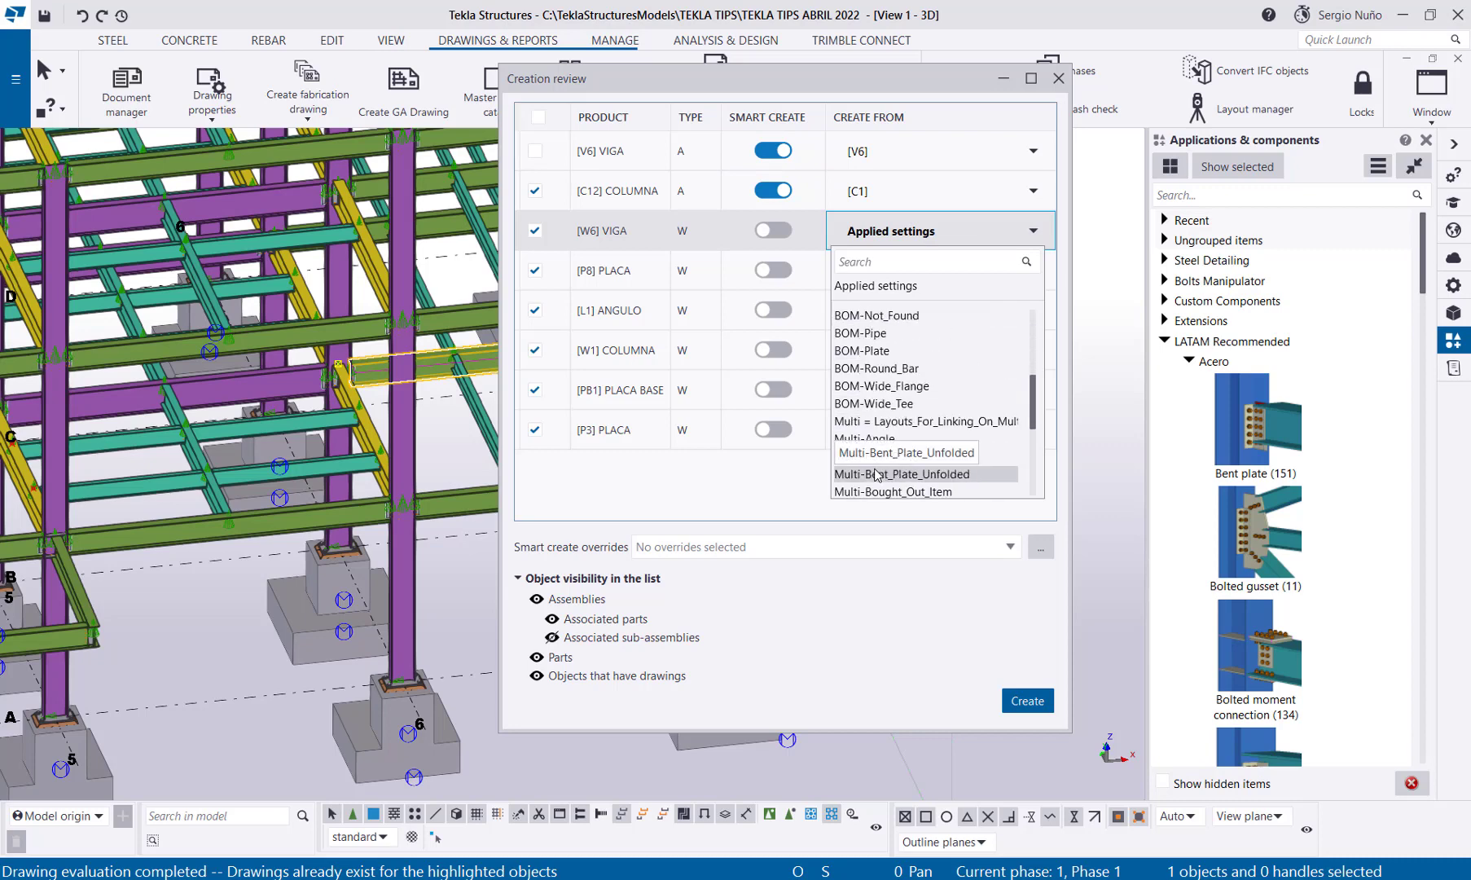
pyautogui.scroll(-4, 912, 403)
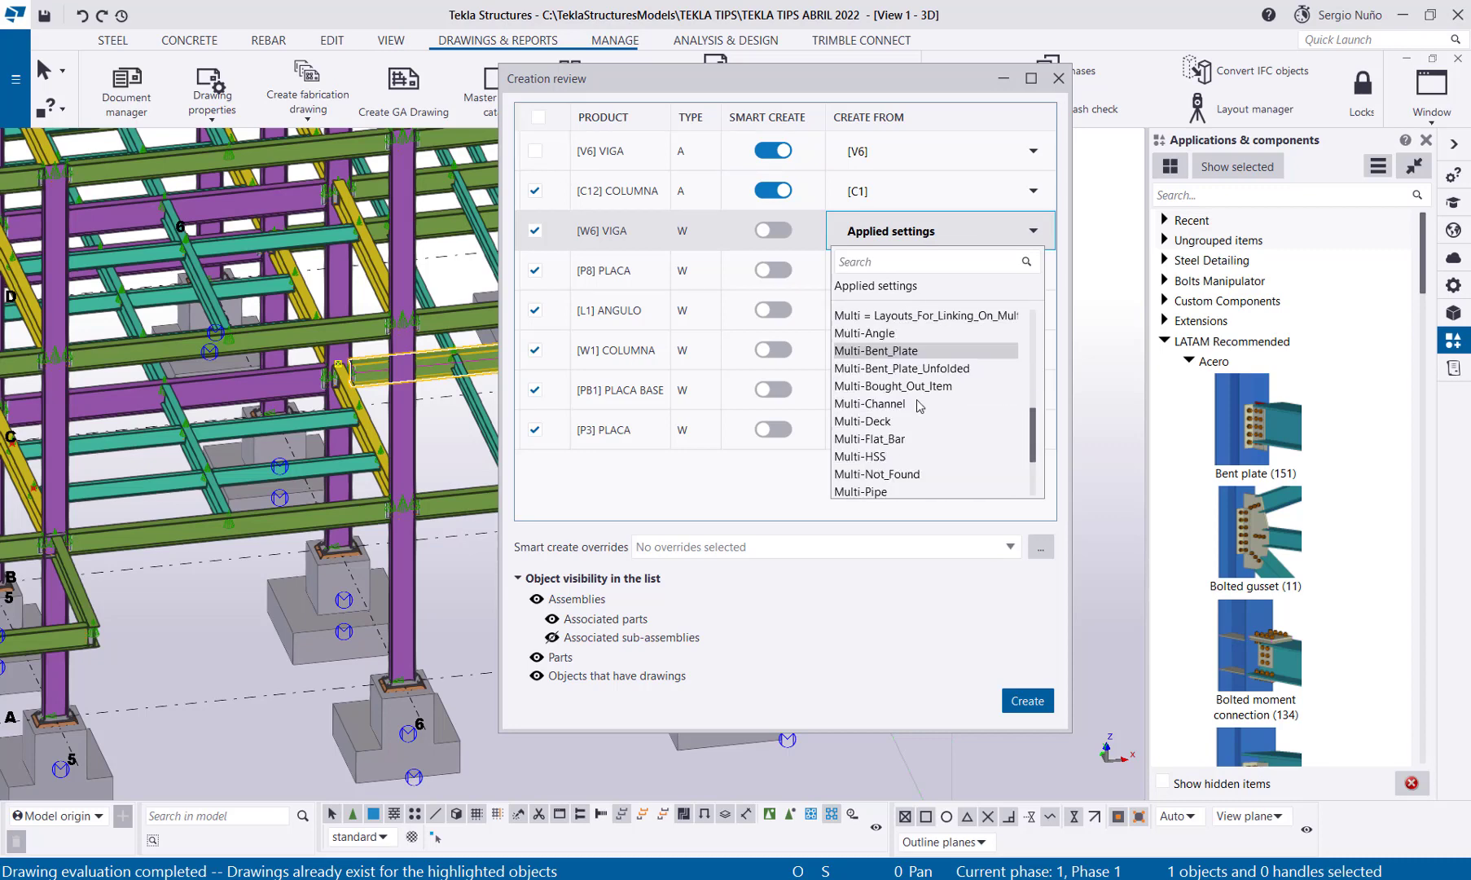
pyautogui.scroll(5, 912, 390)
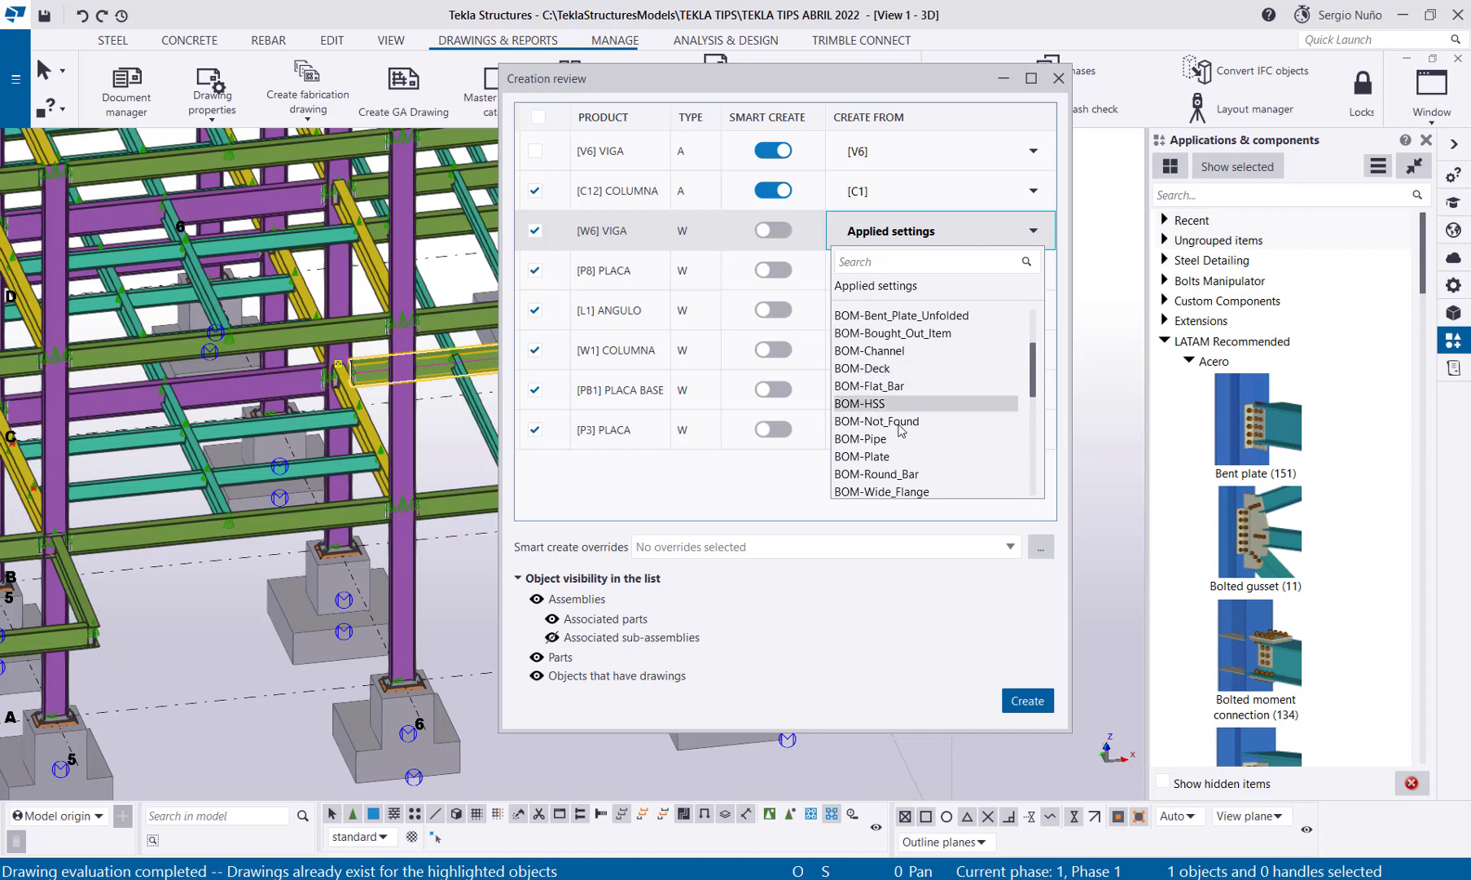
pyautogui.scroll(2, 905, 349)
pyautogui.click(1029, 243)
pyautogui.click(1029, 240)
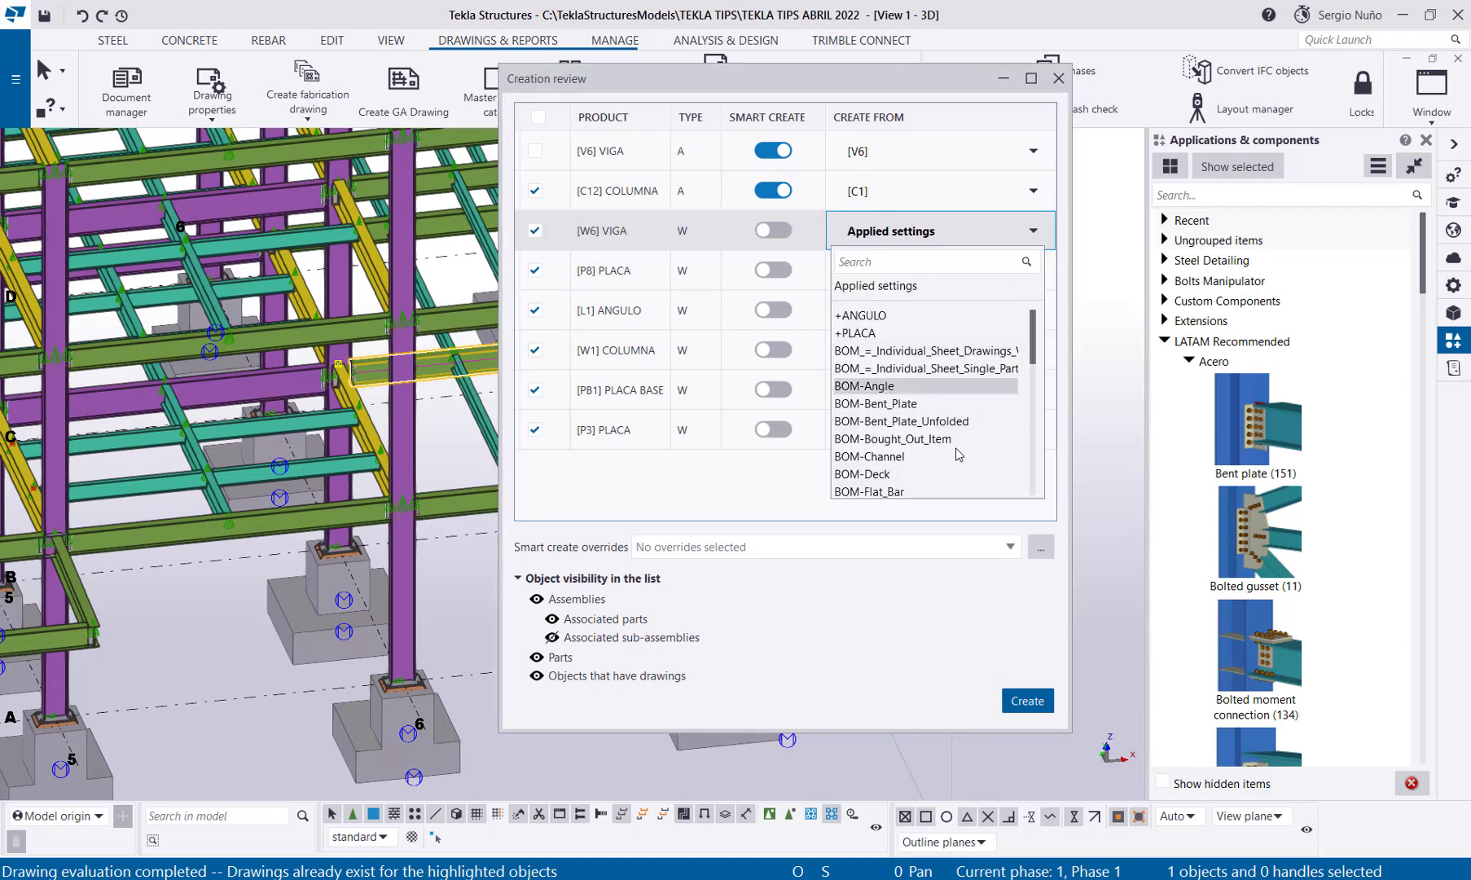
pyautogui.scroll(-8, 936, 464)
pyautogui.click(932, 475)
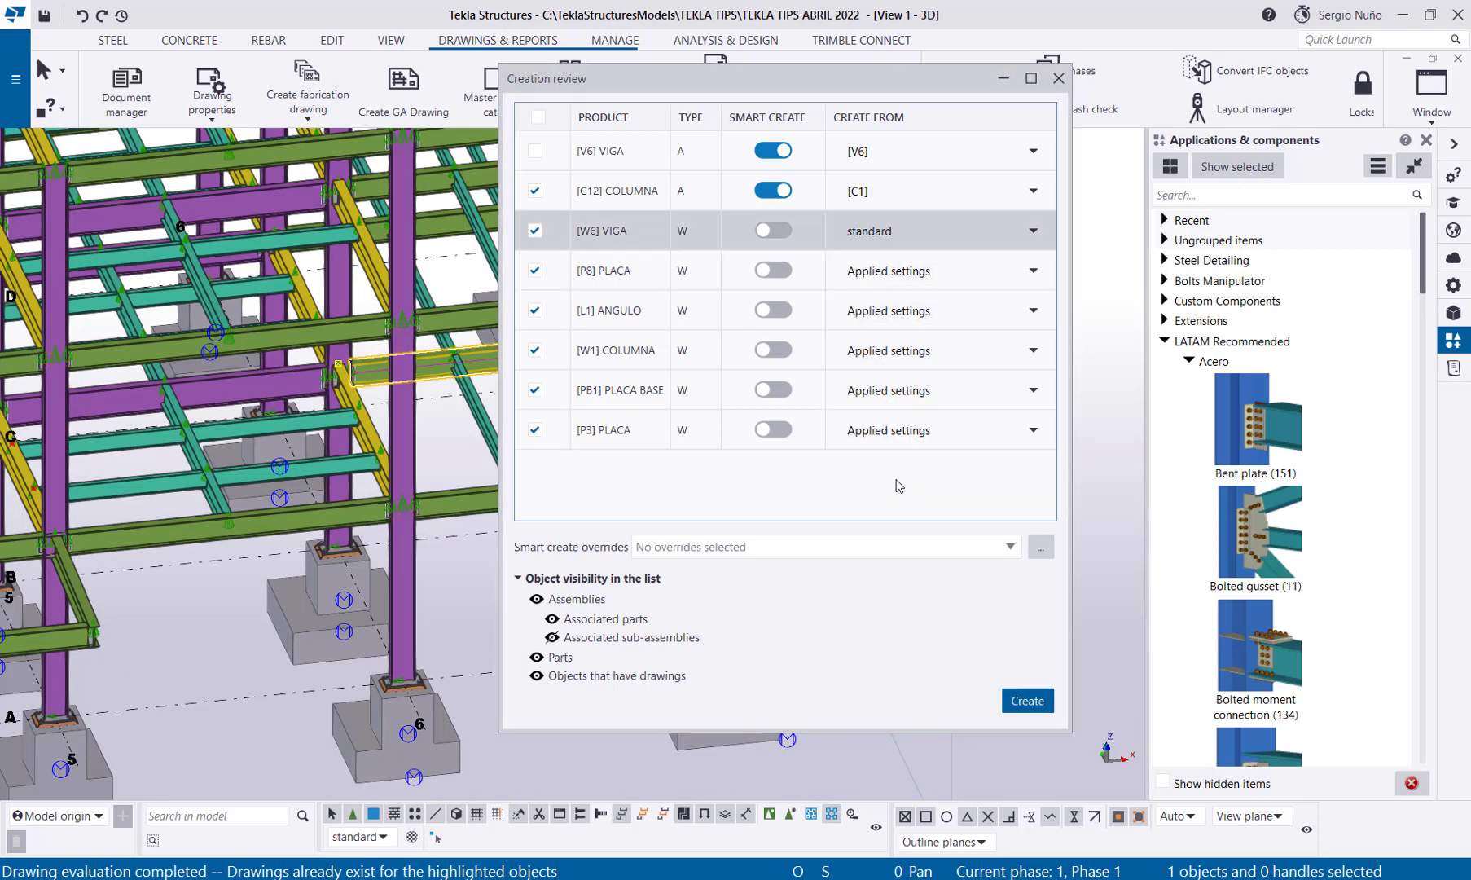
# Step: Set the P8 PLACA, PB1 PLACA BASE and P3 PLACA drawings to be created from +PLACA
pyautogui.click(923, 283)
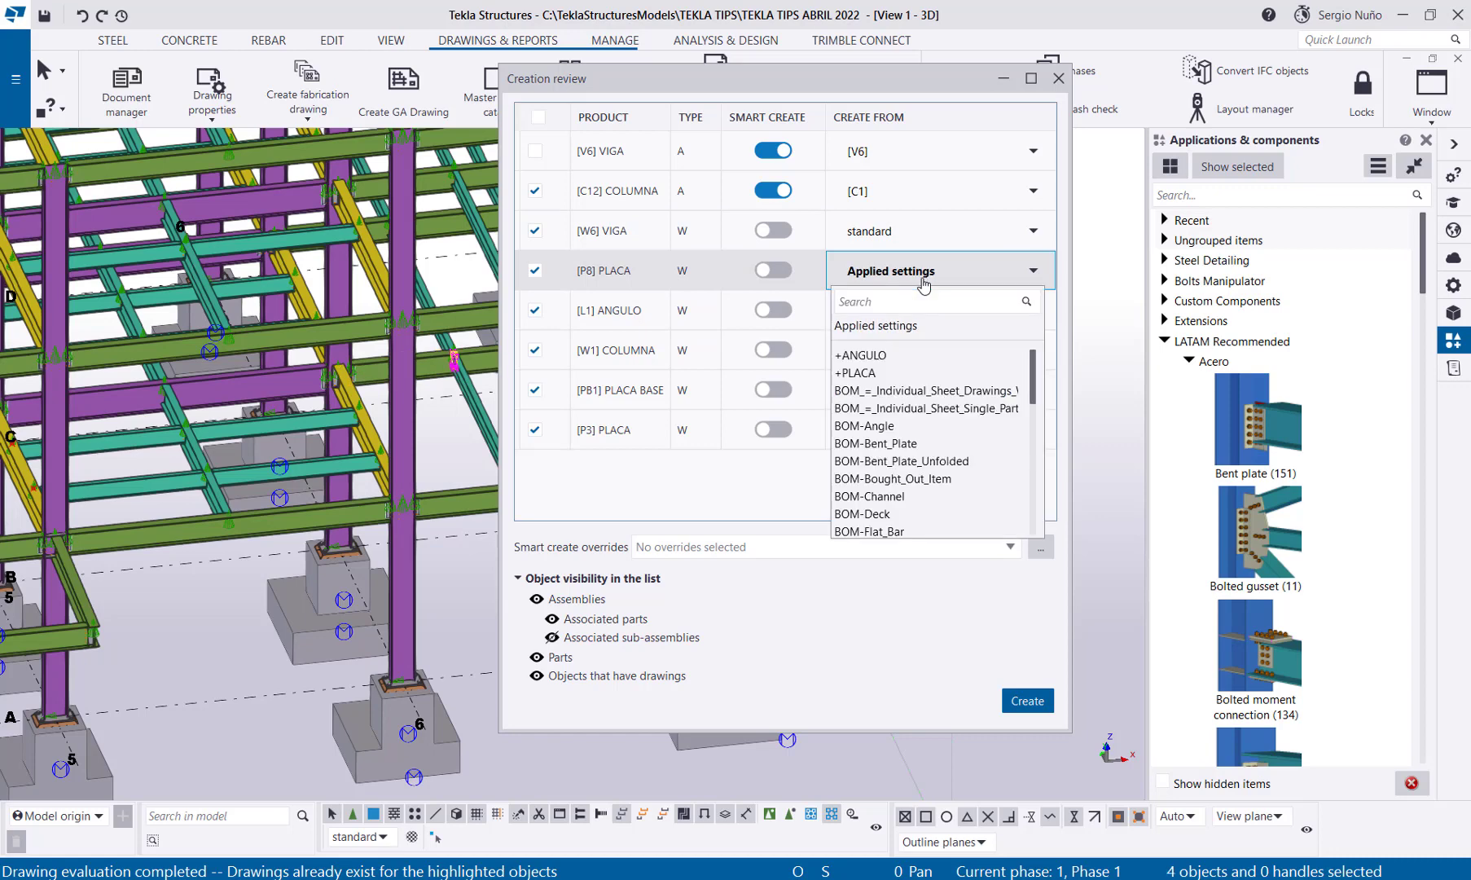
pyautogui.click(889, 375)
pyautogui.click(876, 392)
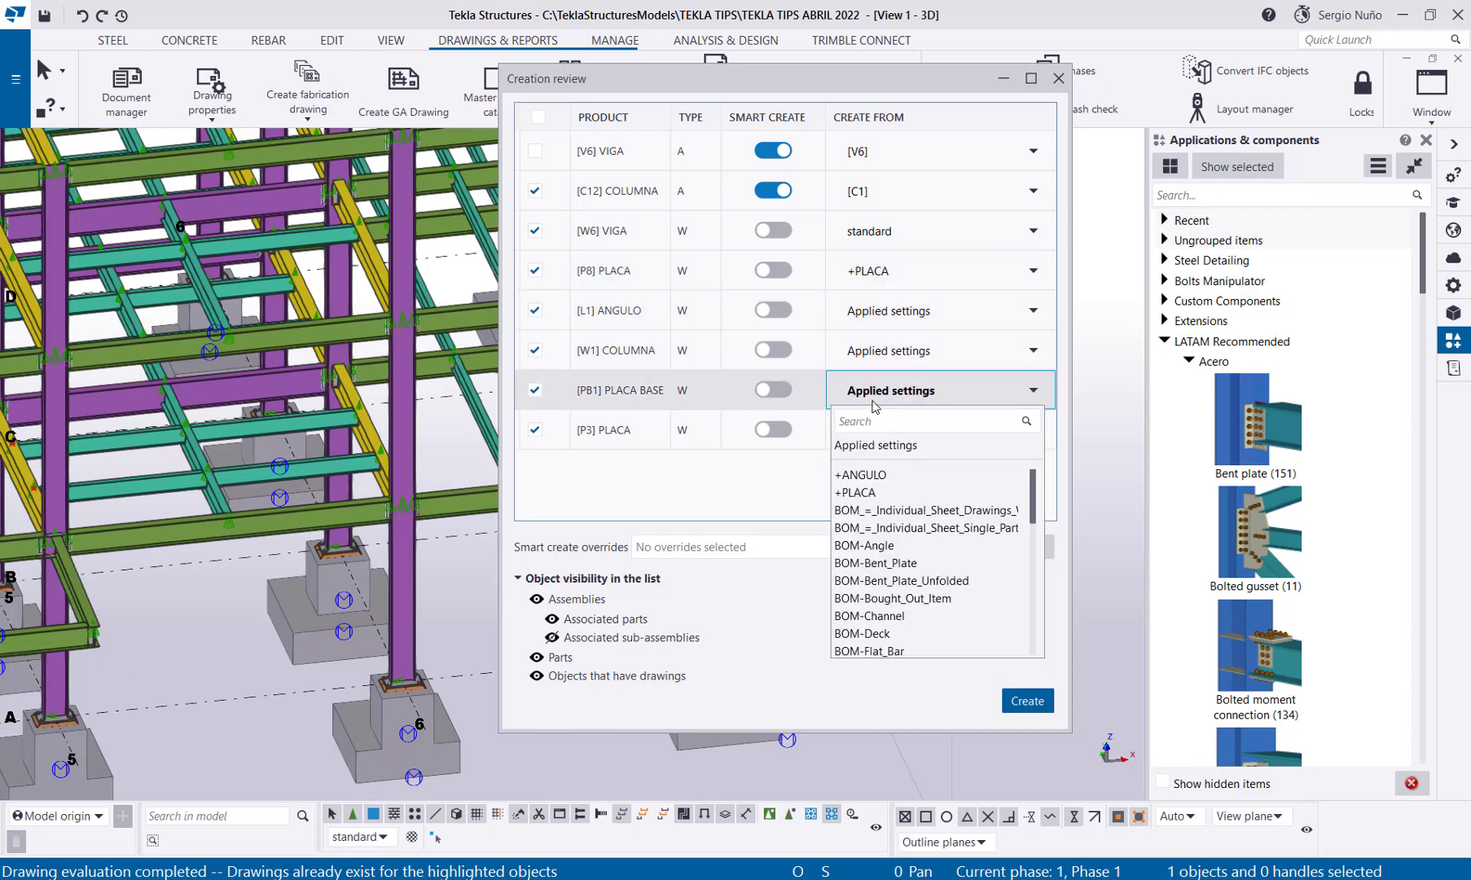
pyautogui.click(889, 495)
pyautogui.click(892, 440)
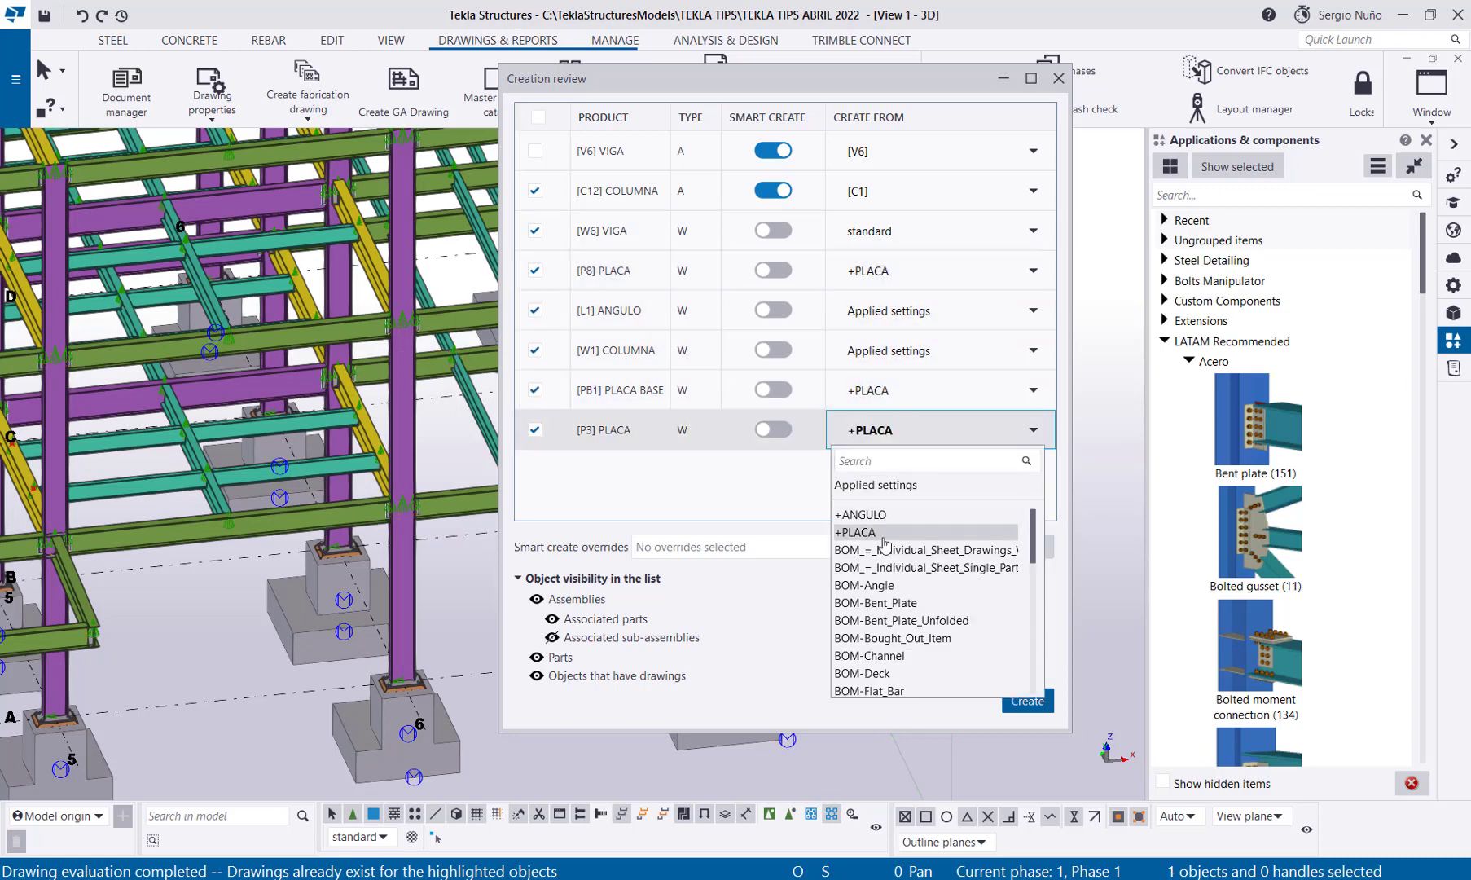
pyautogui.click(889, 495)
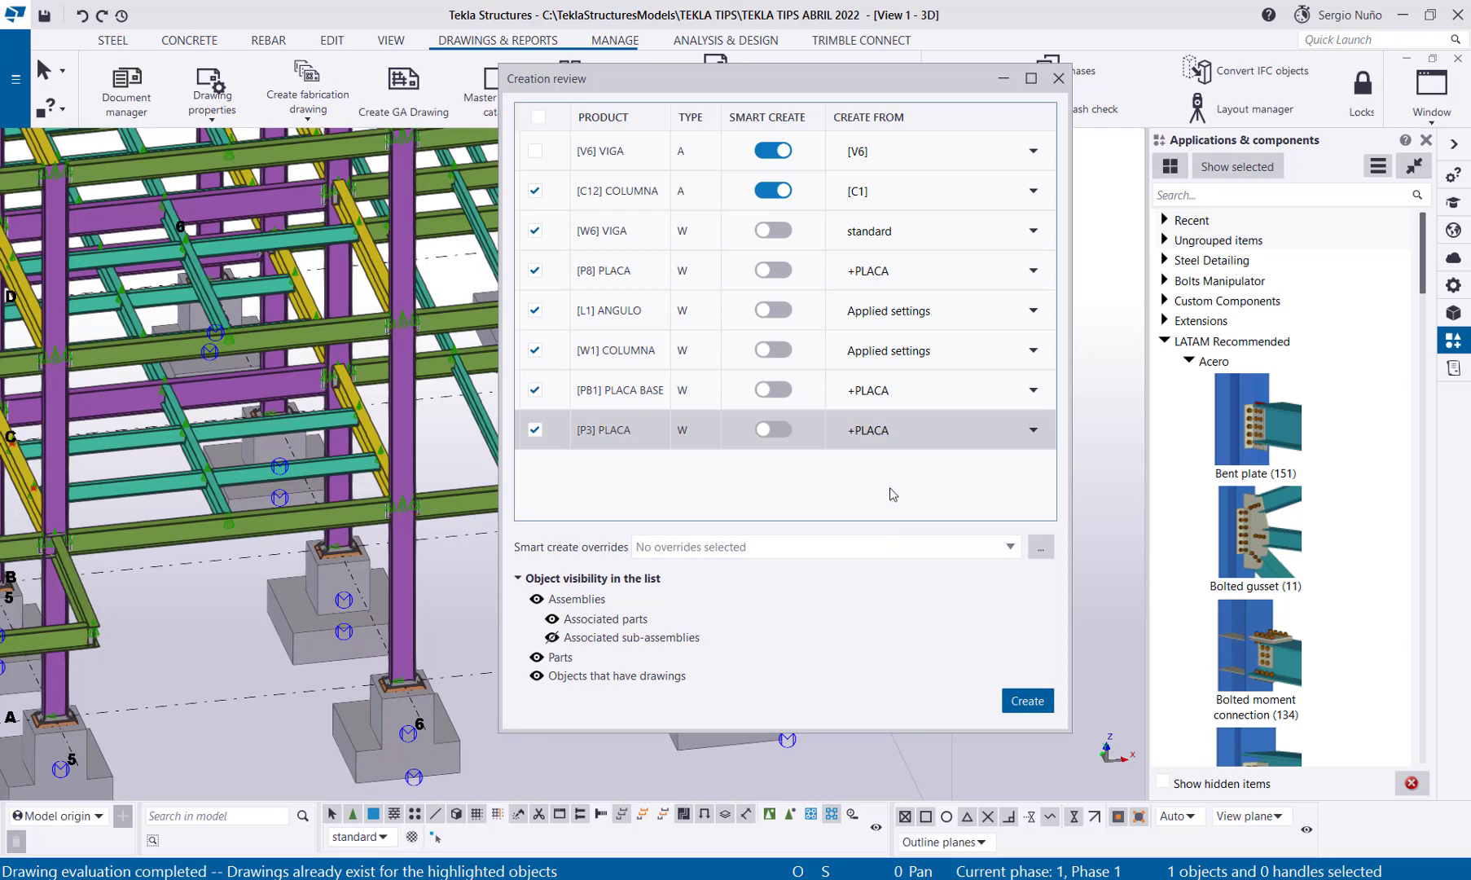
# Step: Set the L1 ANGULO drawing to be created from +ANGULO and the W1 COLUMNA drawing from standard
pyautogui.click(903, 312)
pyautogui.click(861, 394)
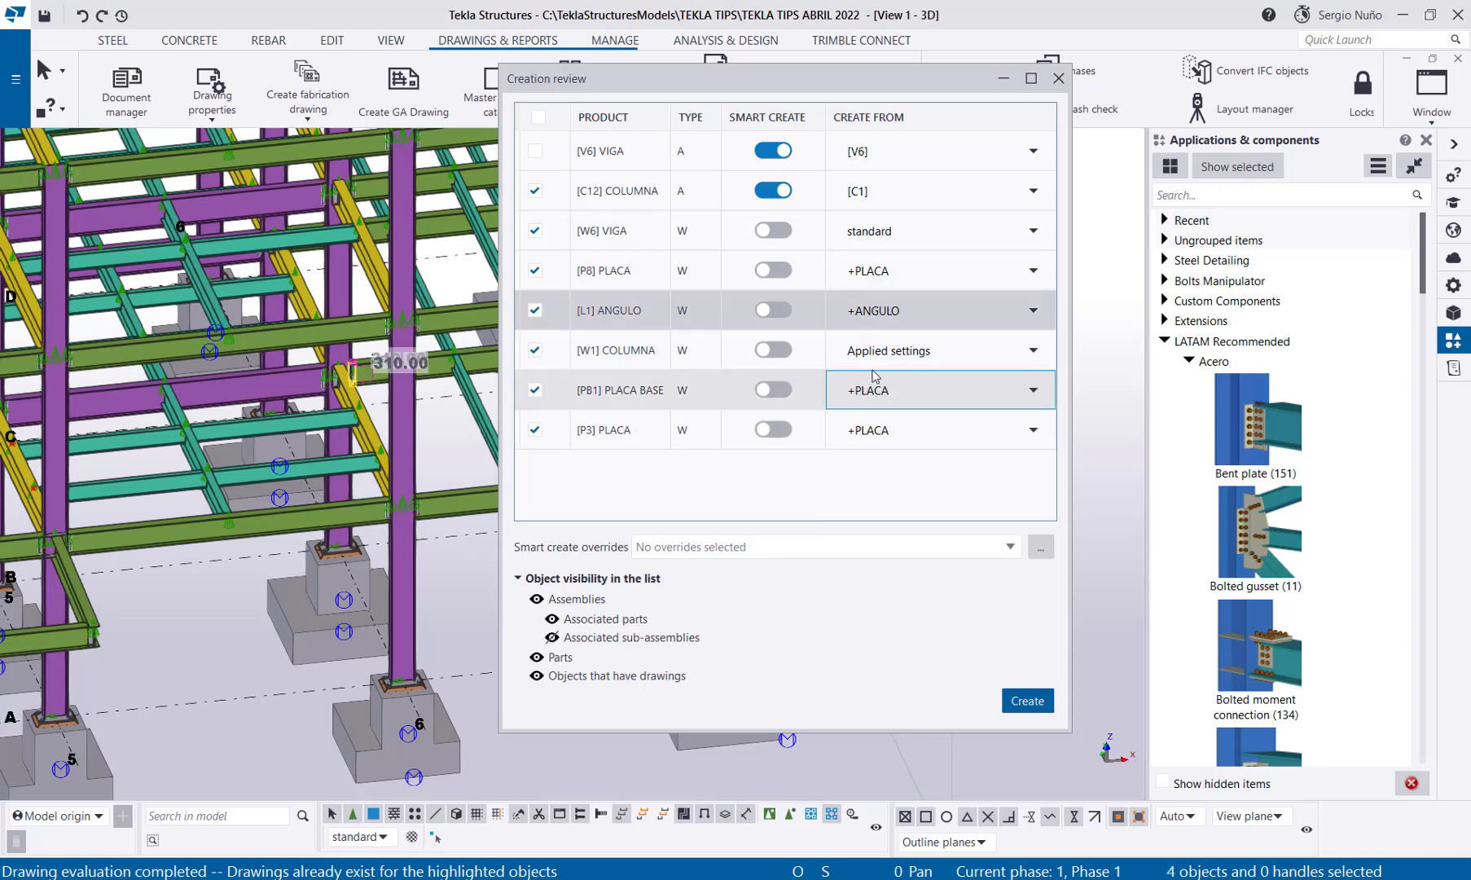
pyautogui.click(886, 350)
pyautogui.scroll(-10, 884, 465)
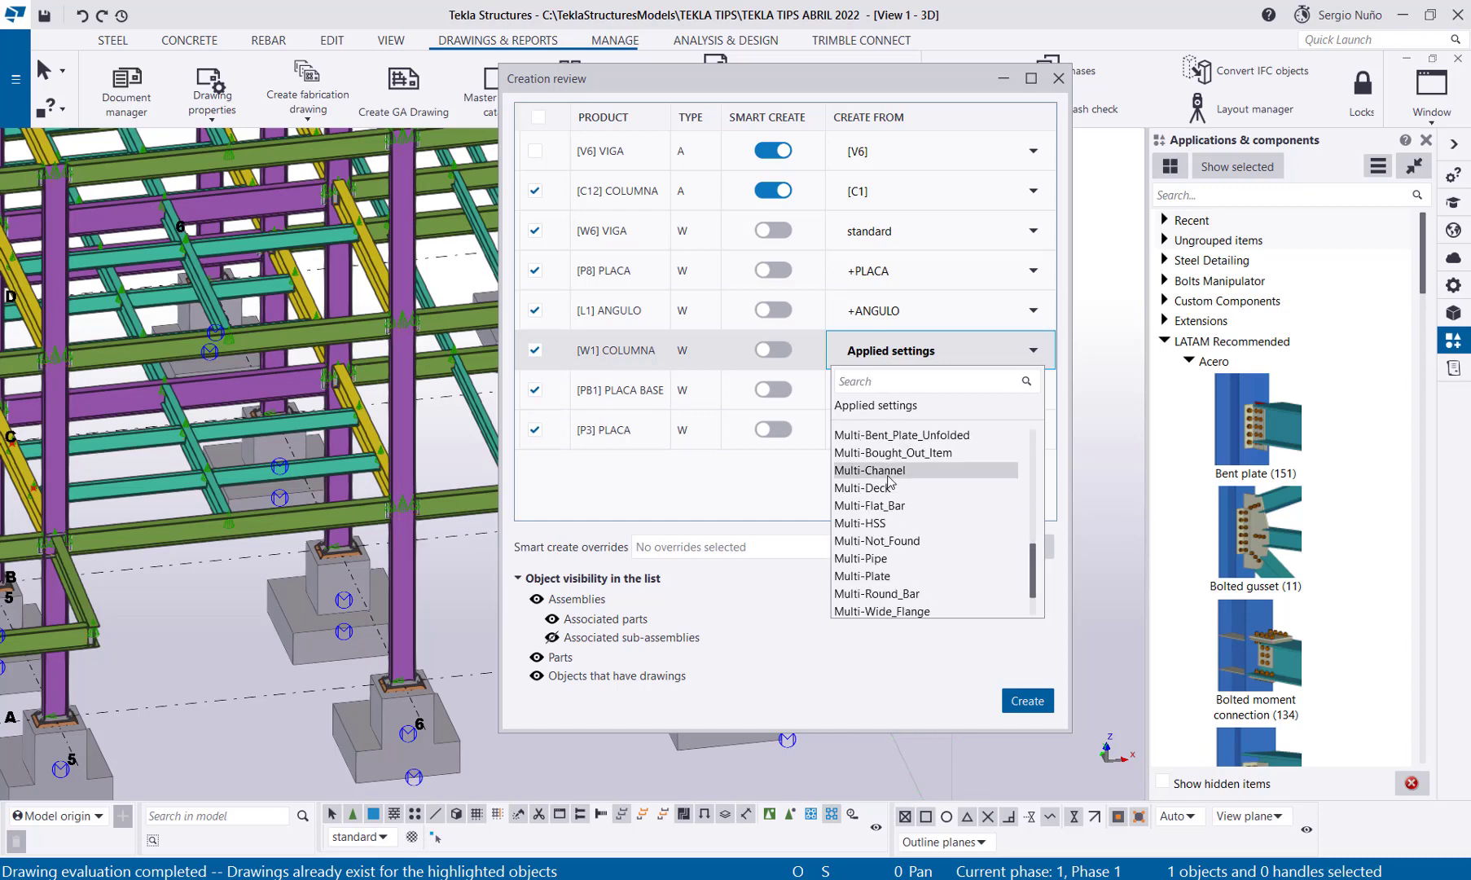
pyautogui.click(882, 595)
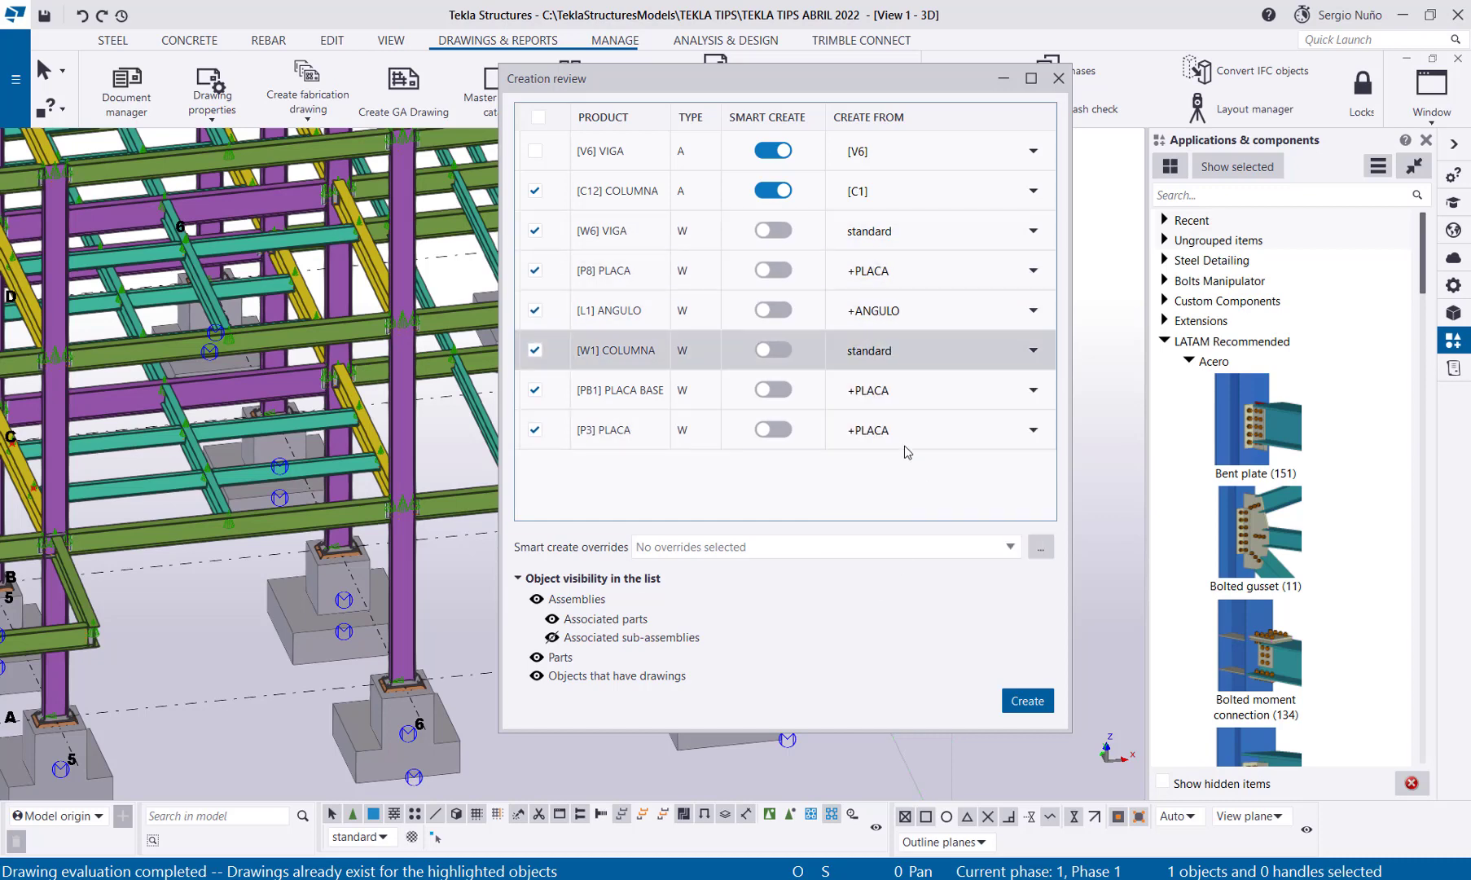
# Step: Create the checked drawings and list only the single-part drawings in Document manager
pyautogui.click(787, 405)
pyautogui.click(1026, 700)
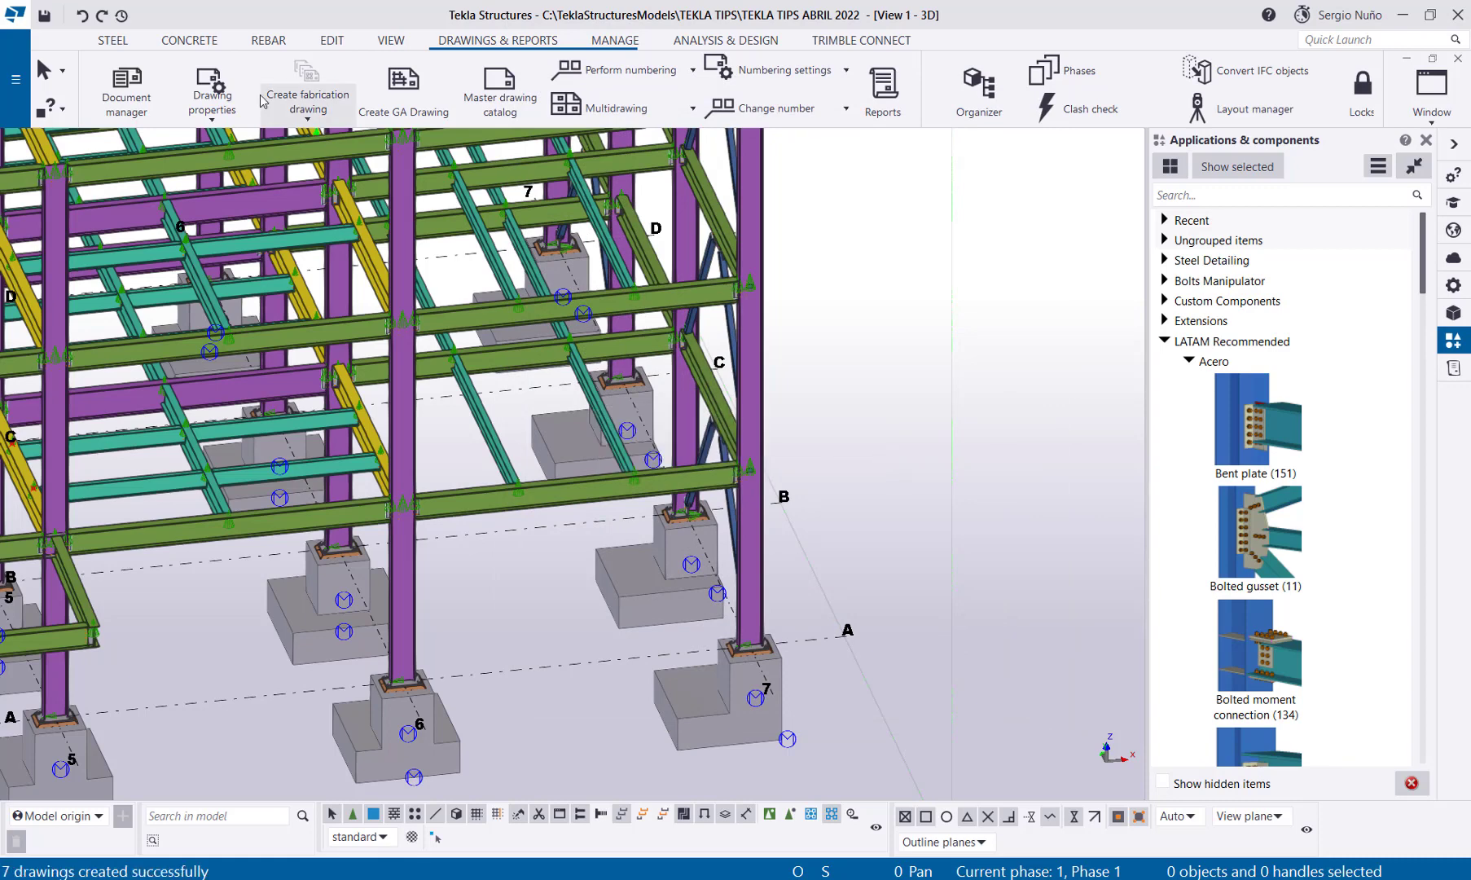
pyautogui.click(126, 86)
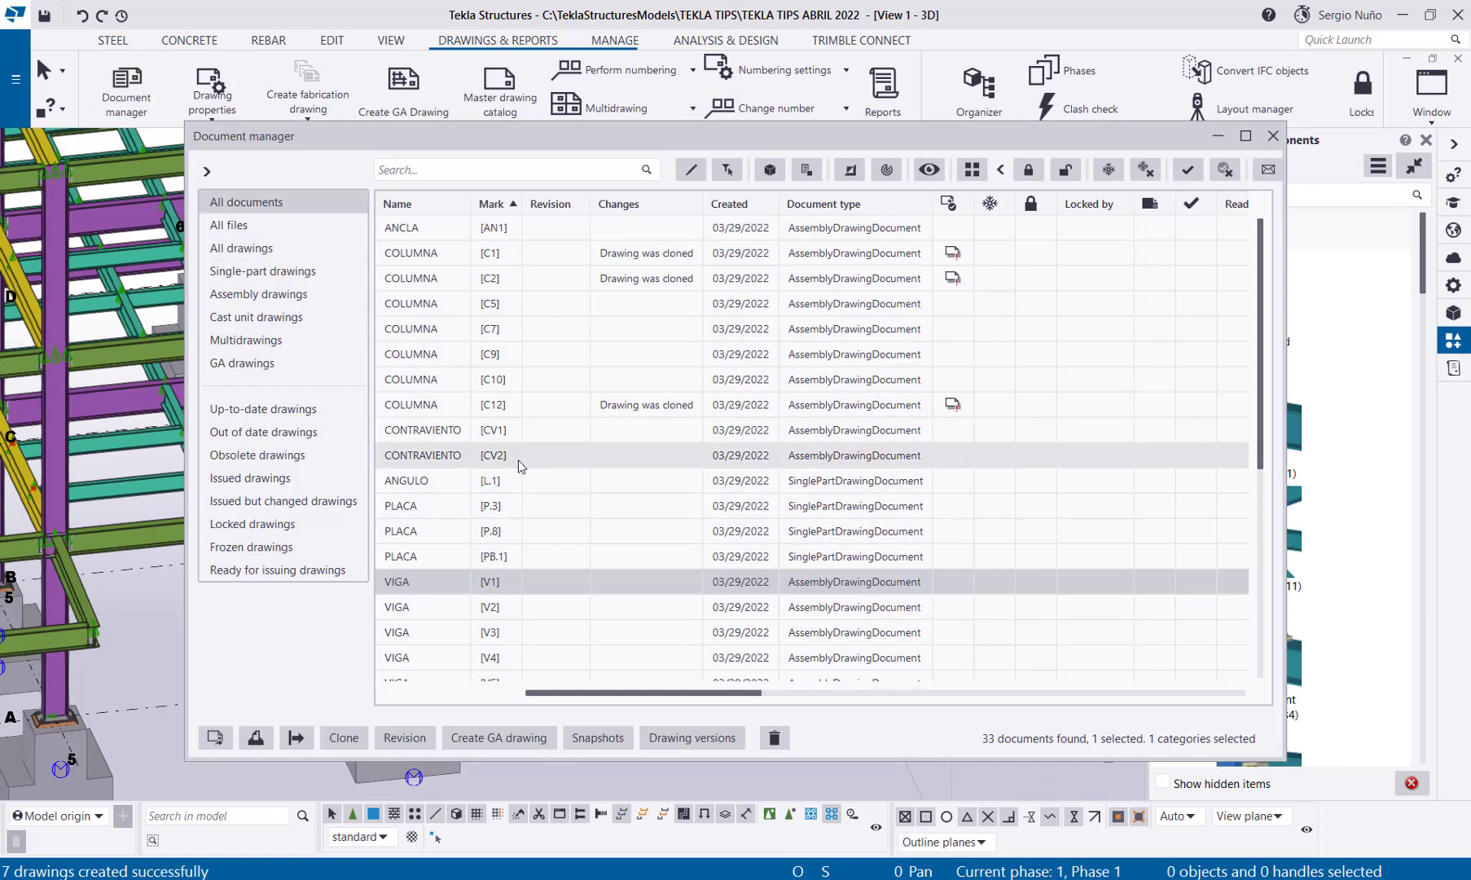
pyautogui.scroll(-5, 520, 466)
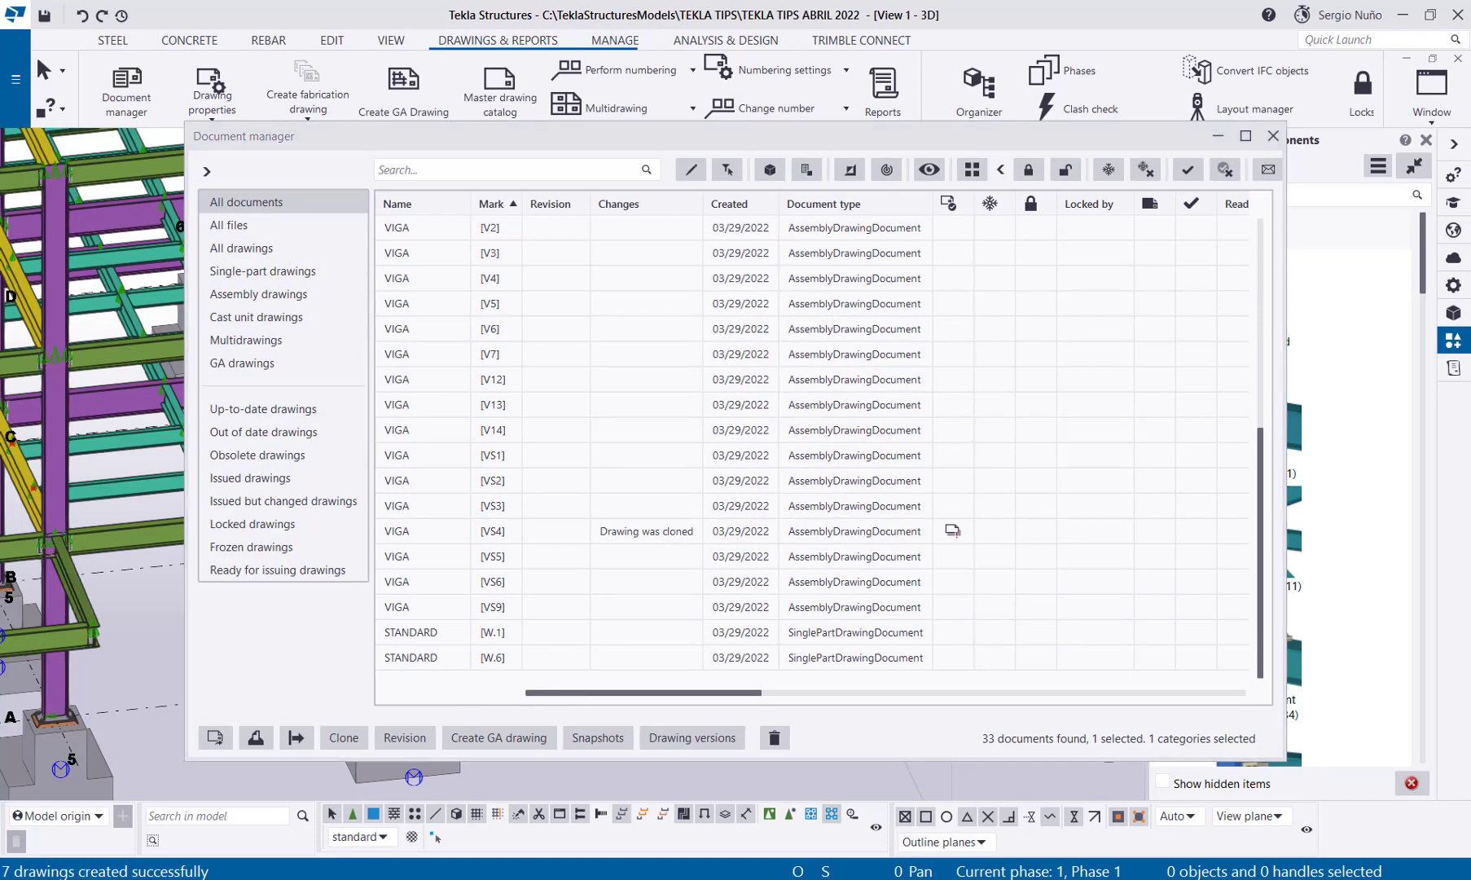
pyautogui.moveTo(634, 697)
pyautogui.mouseDown()
pyautogui.moveTo(844, 676)
pyautogui.moveTo(632, 685)
pyautogui.mouseUp()
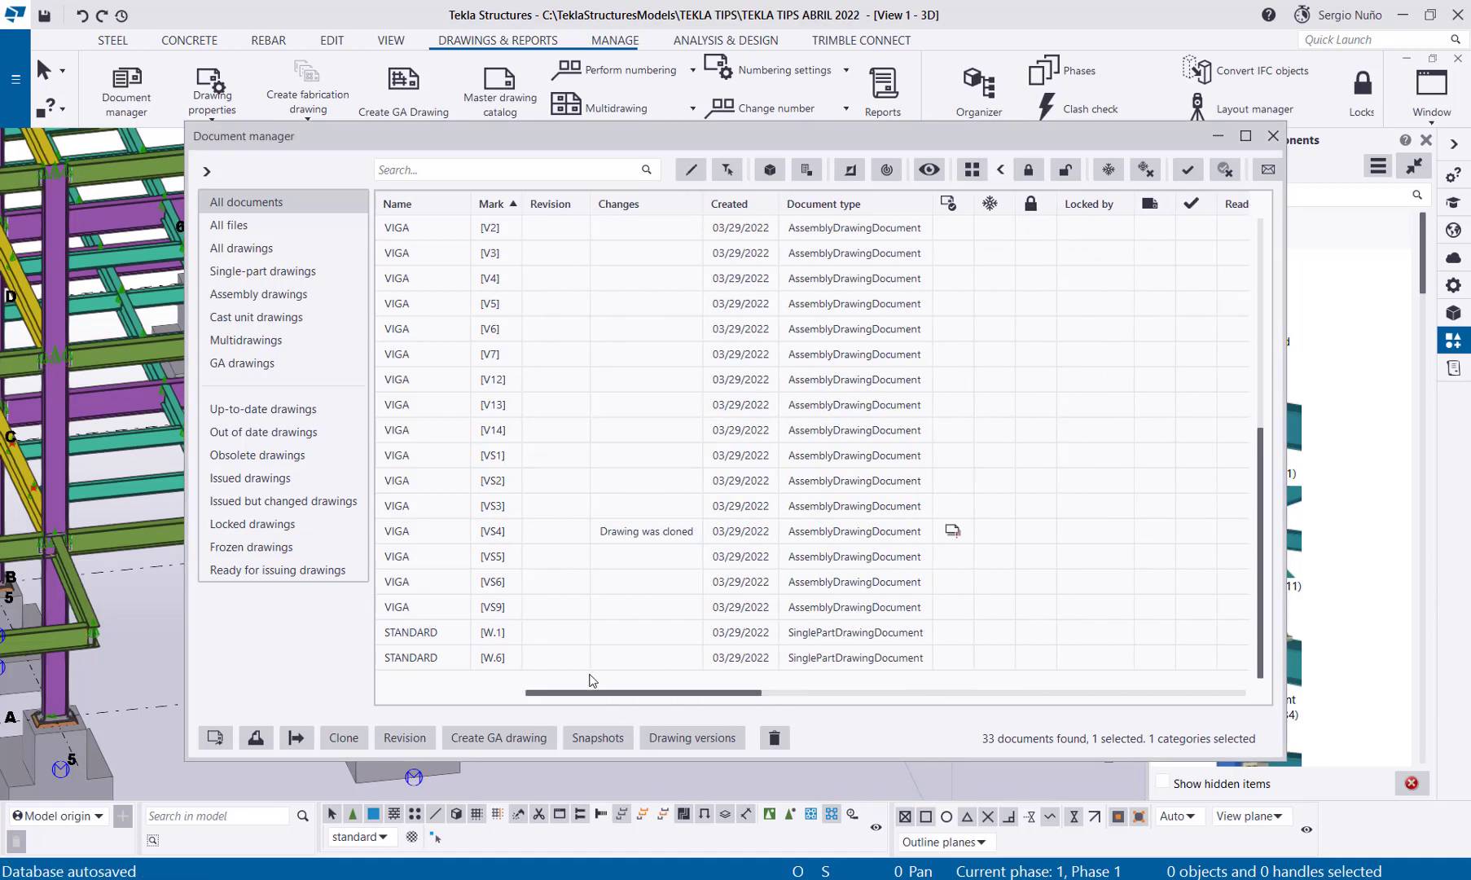
pyautogui.click(249, 273)
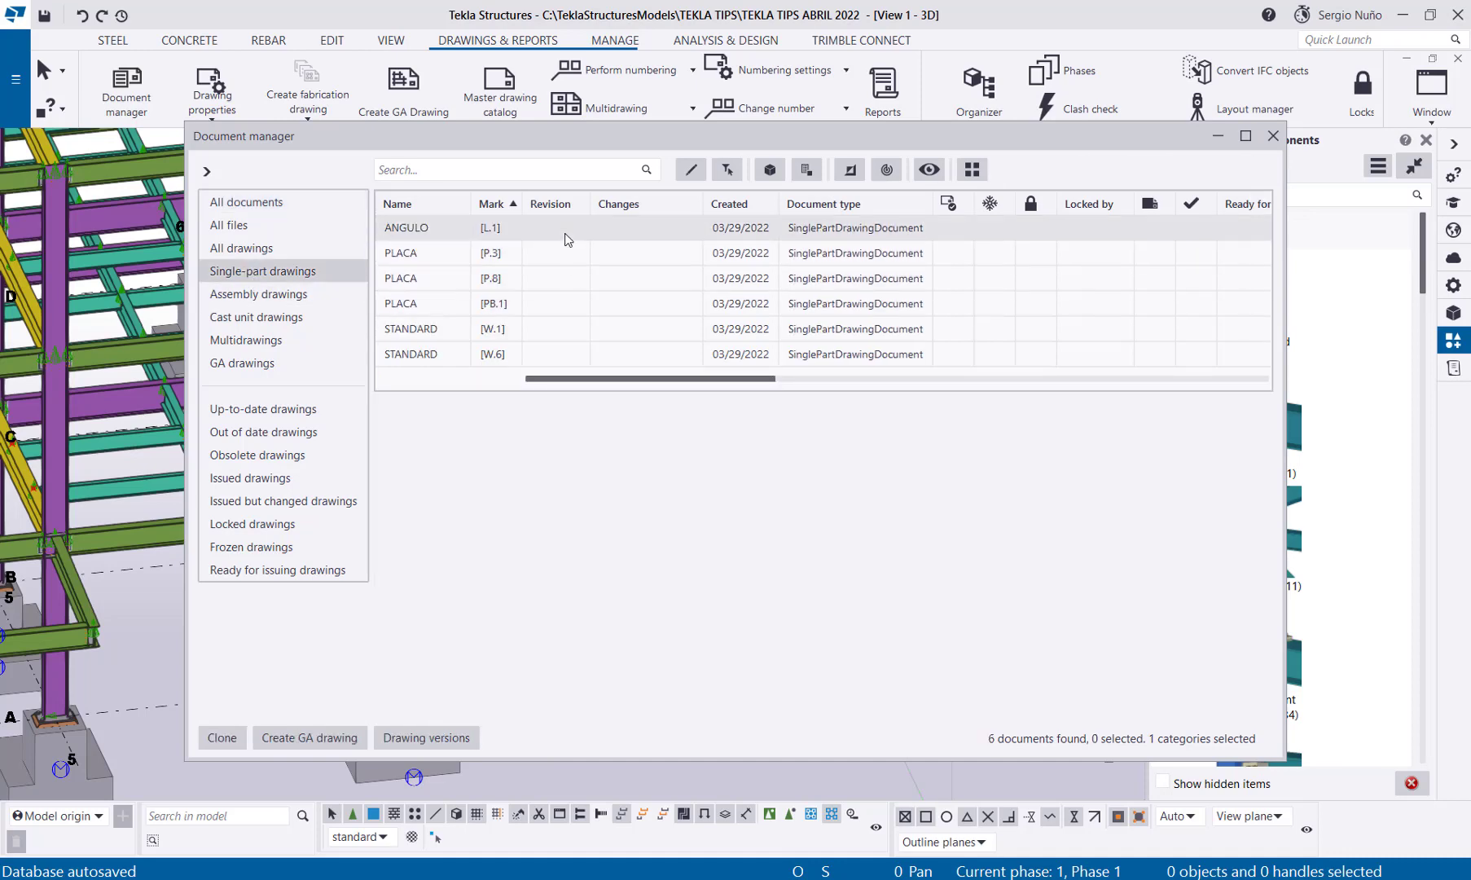
# Step: Open the P.3 plate's single-part drawing and minimize Document manager
pyautogui.click(556, 265)
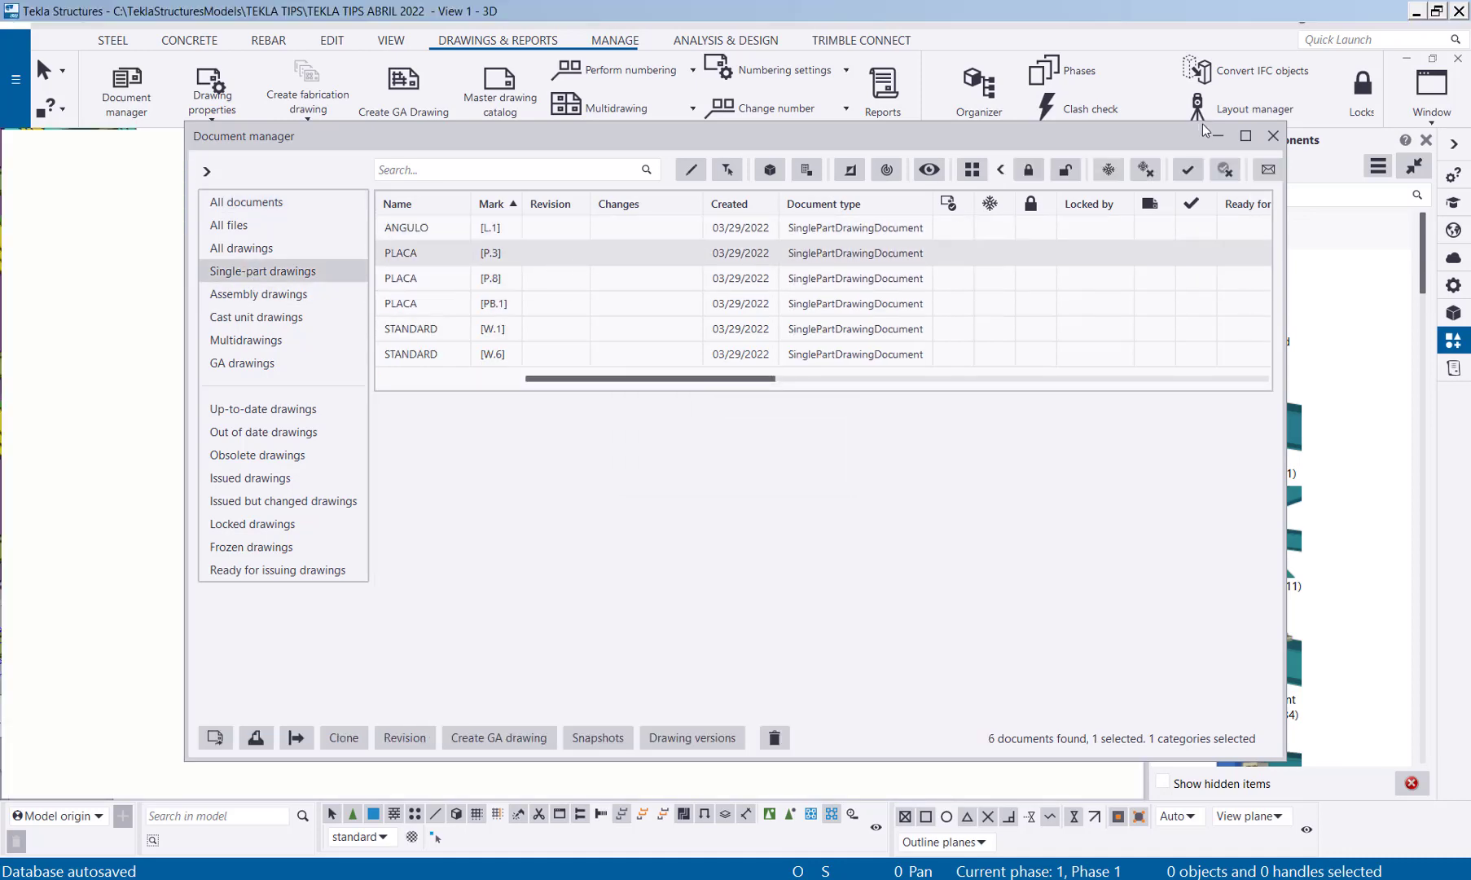
pyautogui.click(1218, 135)
# Step: Delete the triangular 100/76 slope dimension attached to the plate's upper hole
pyautogui.scroll(5, 652, 383)
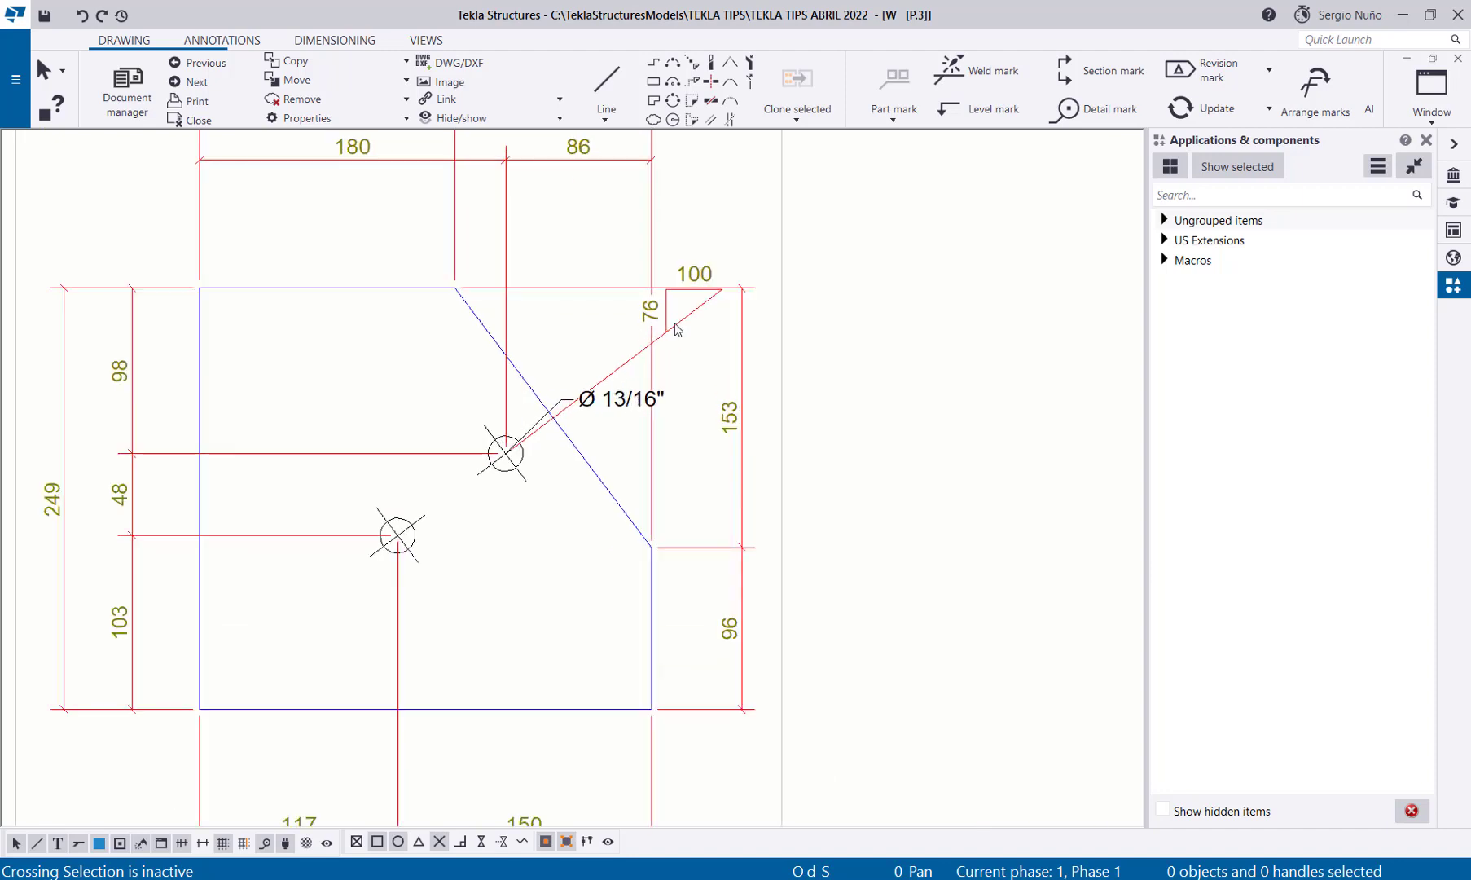
pyautogui.press('Delete')
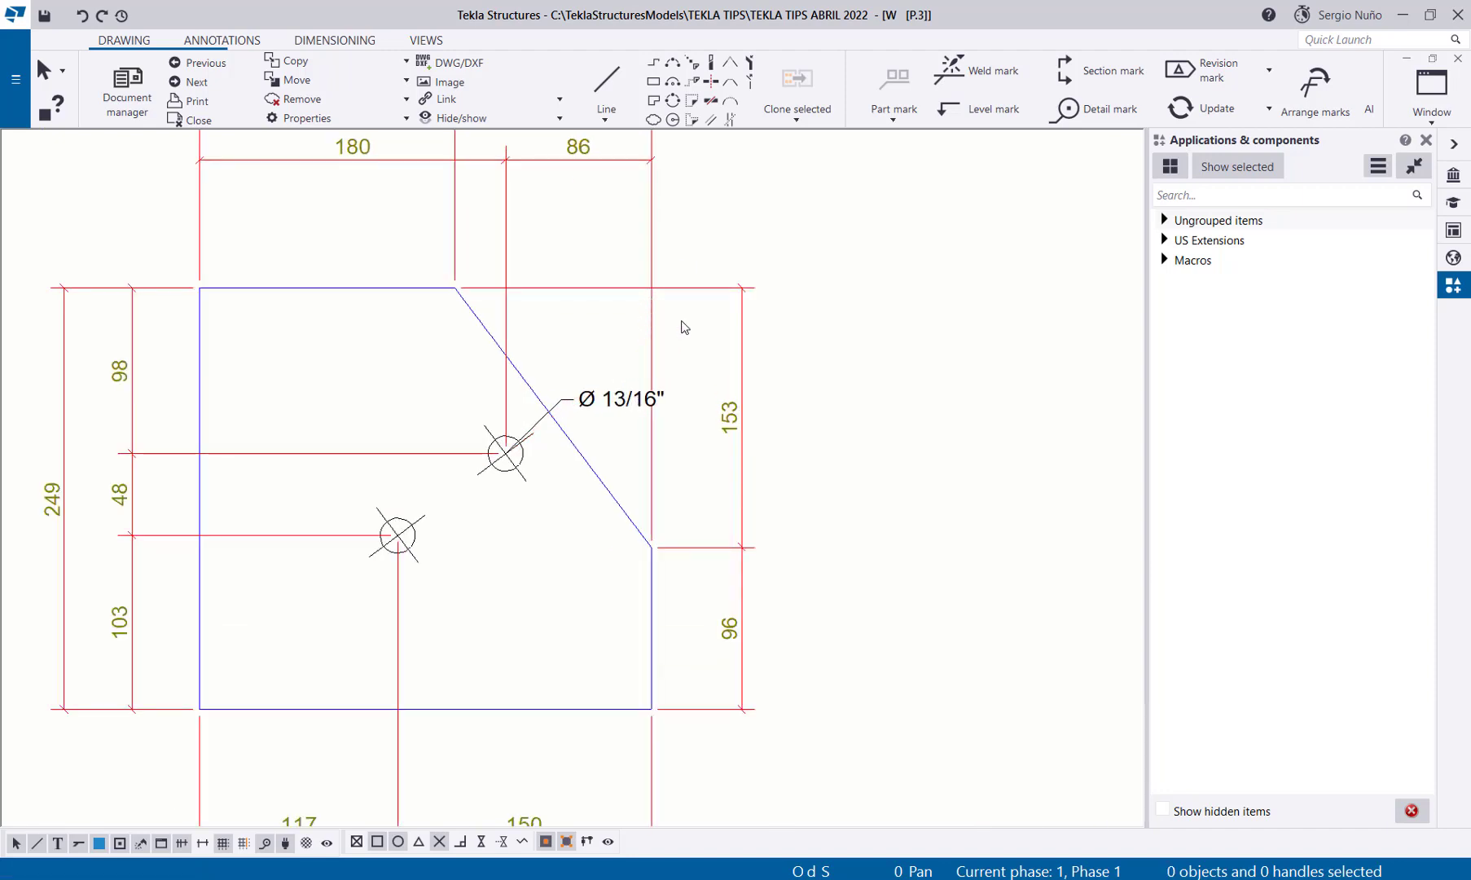
pyautogui.scroll(-1, 560, 367)
pyautogui.scroll(1, 567, 397)
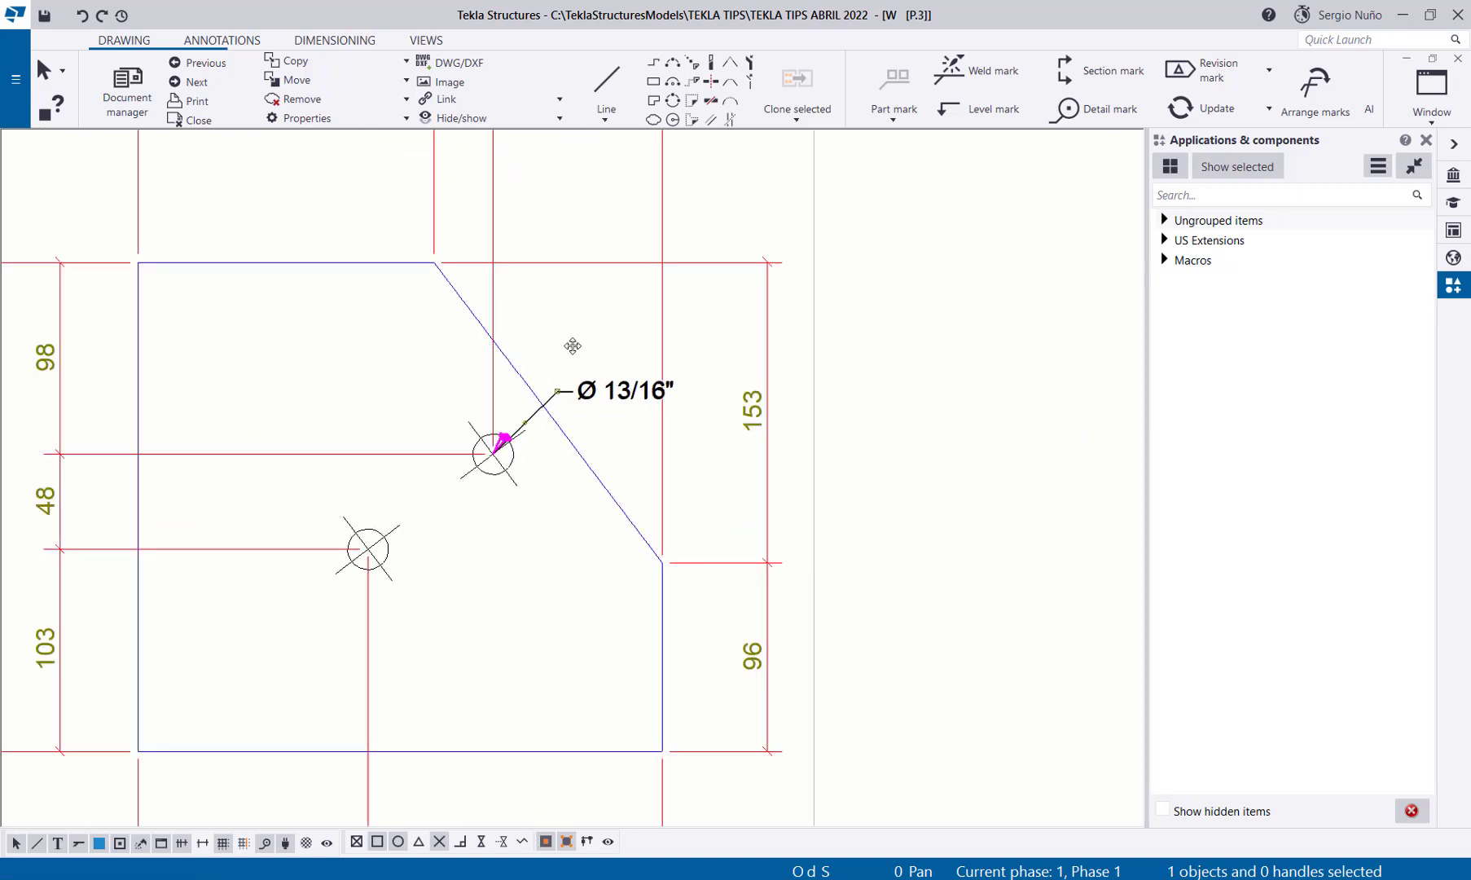
# Step: Close the P.3 plate drawing keeping its changes, and check the single-part drawings listed in Document manager
pyautogui.scroll(-1, 568, 346)
pyautogui.scroll(-1, 358, 366)
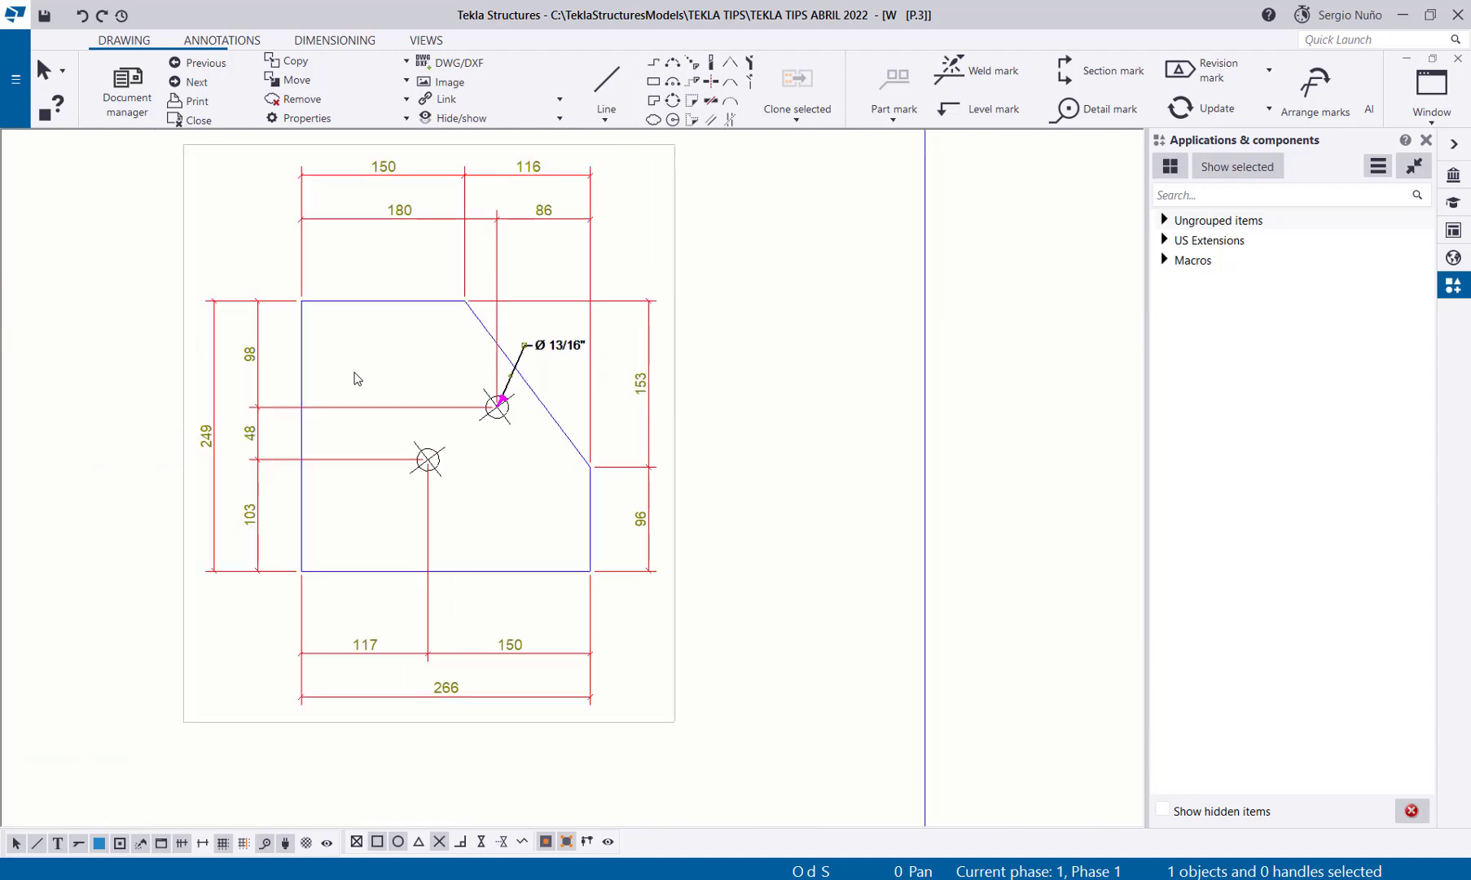
pyautogui.scroll(-1, 378, 437)
pyautogui.moveTo(378, 437); pyautogui.dragTo(319, 419, button='middle')
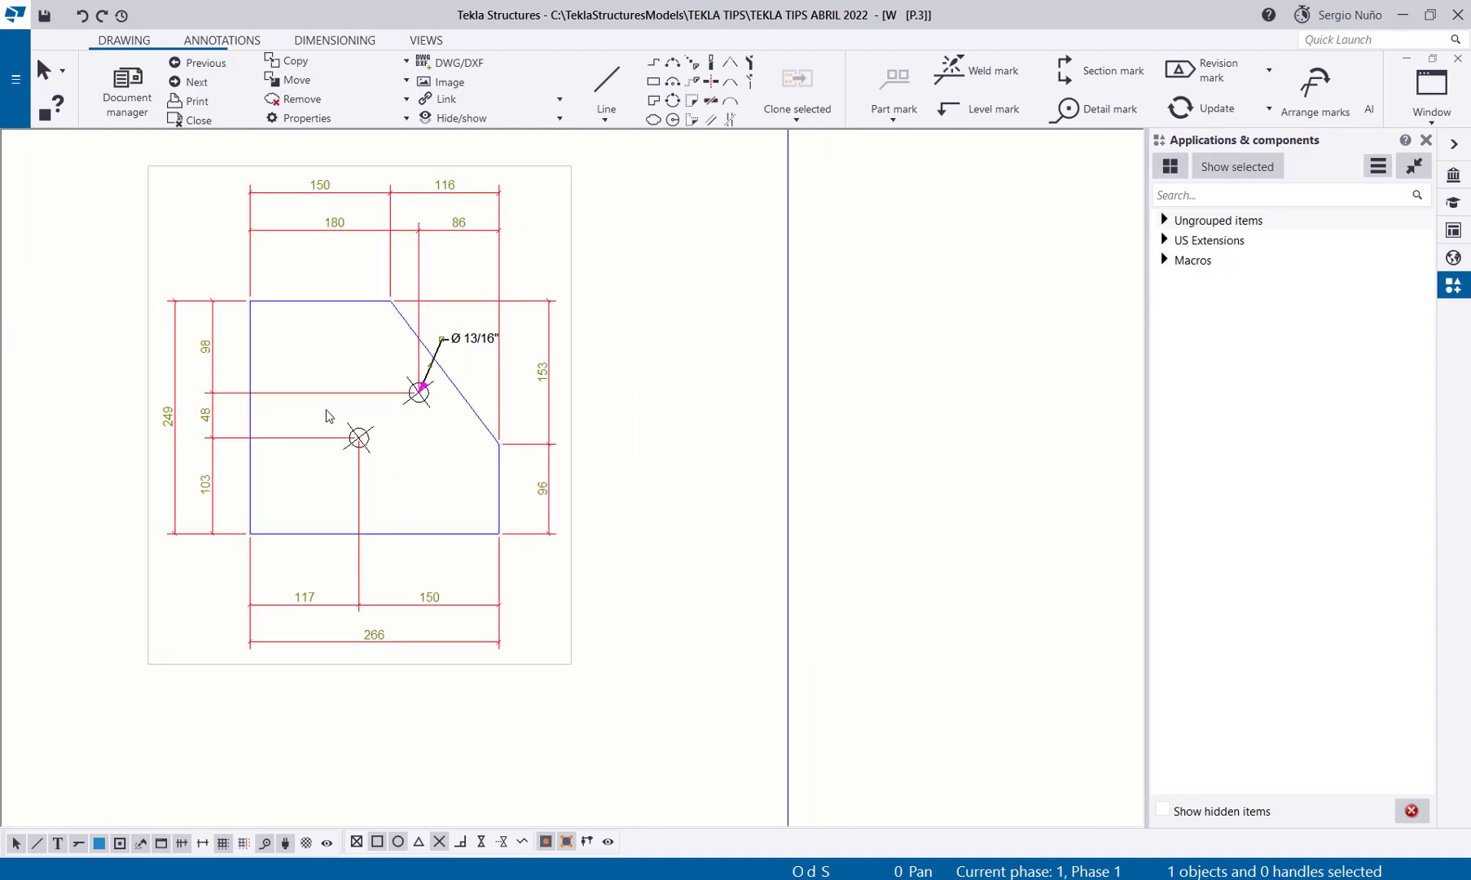
pyautogui.scroll(-1, 371, 408)
pyautogui.moveTo(393, 432); pyautogui.dragTo(402, 464, button='middle')
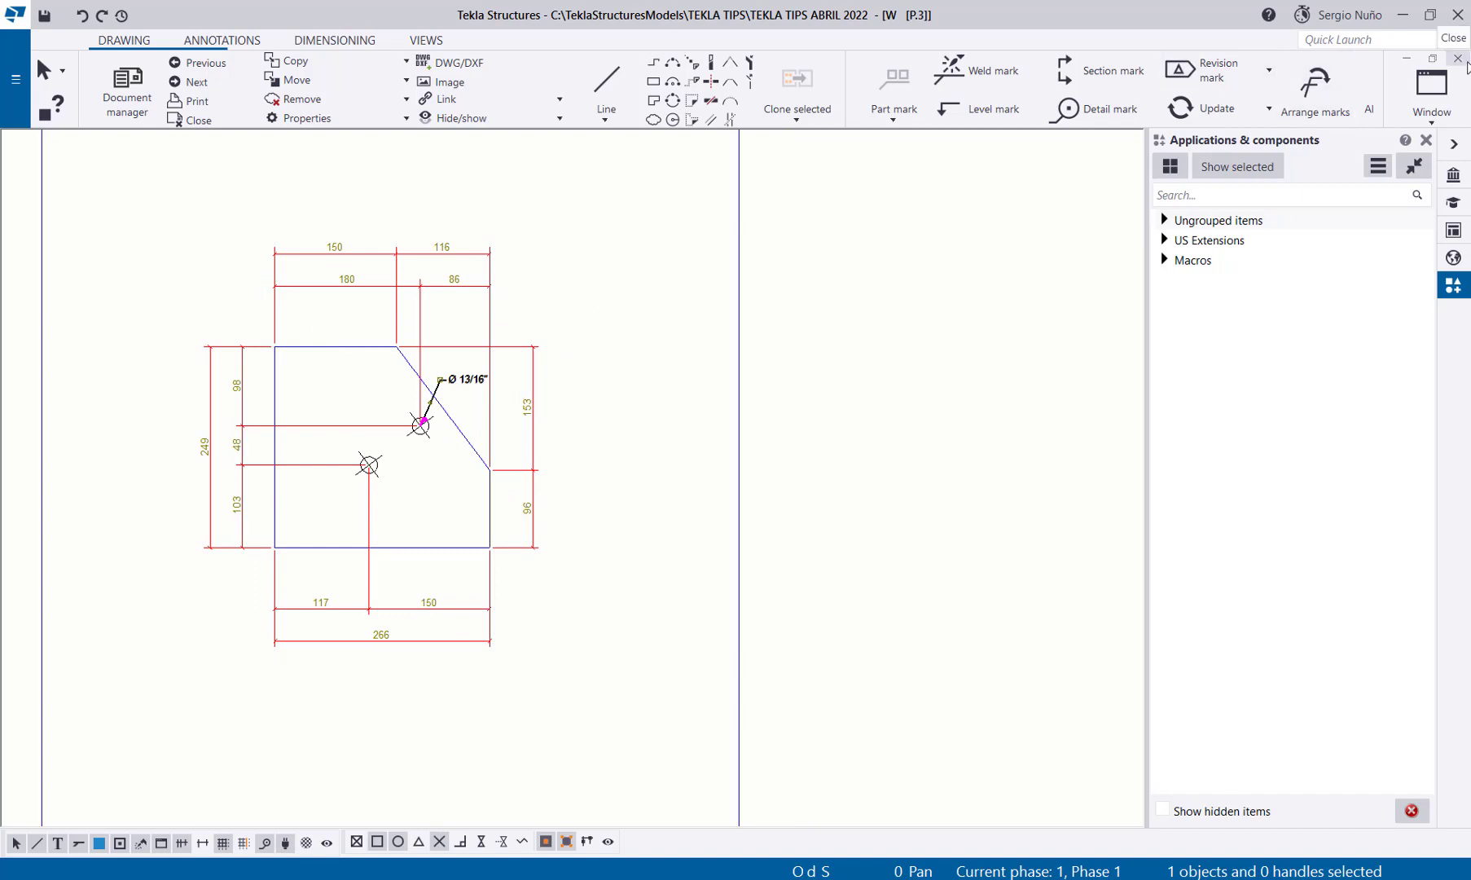
pyautogui.click(1458, 60)
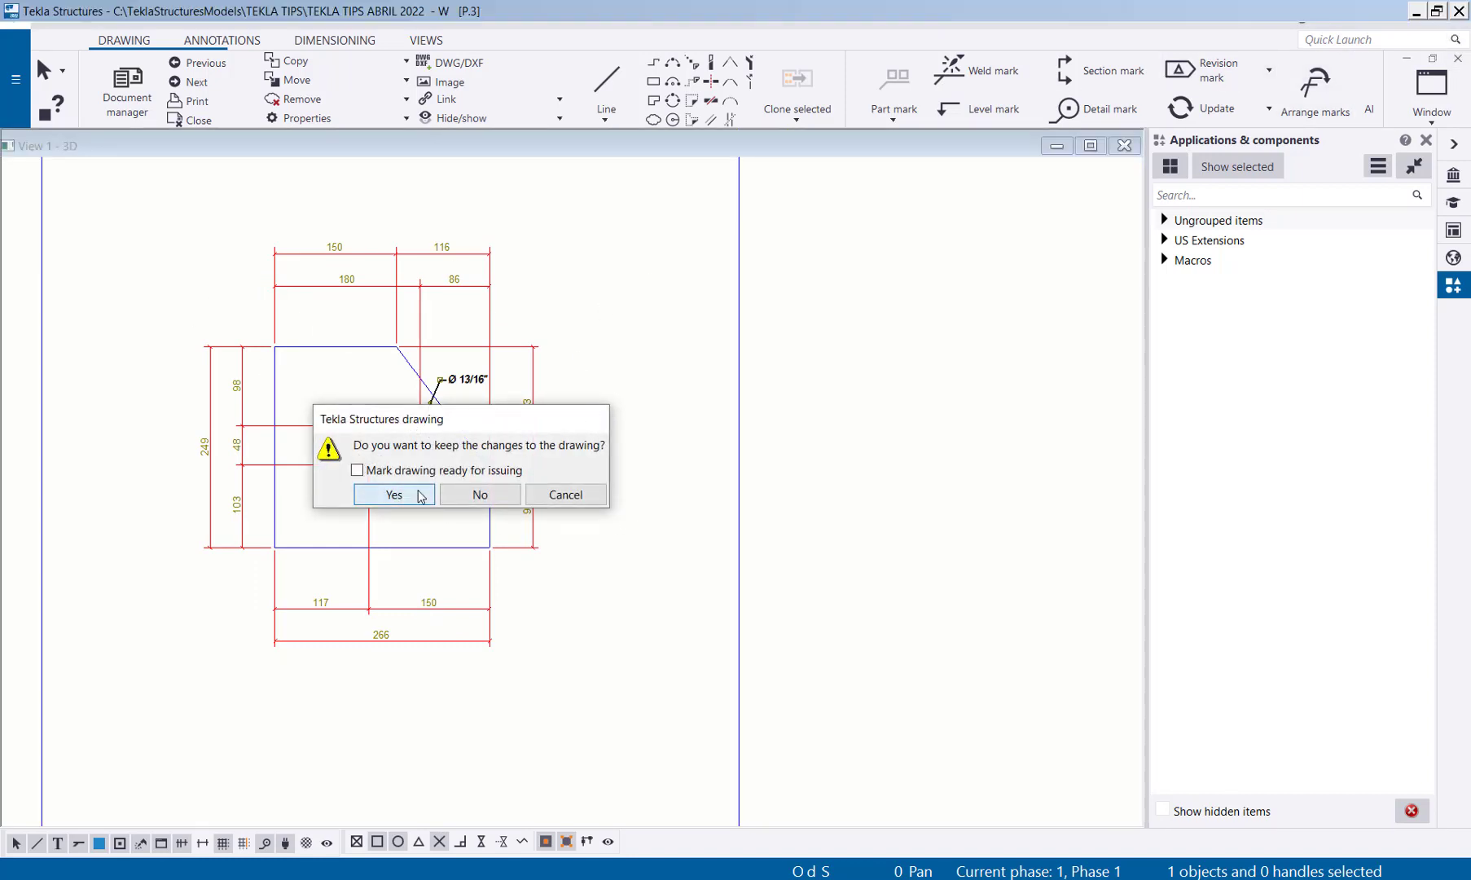
pyautogui.click(394, 494)
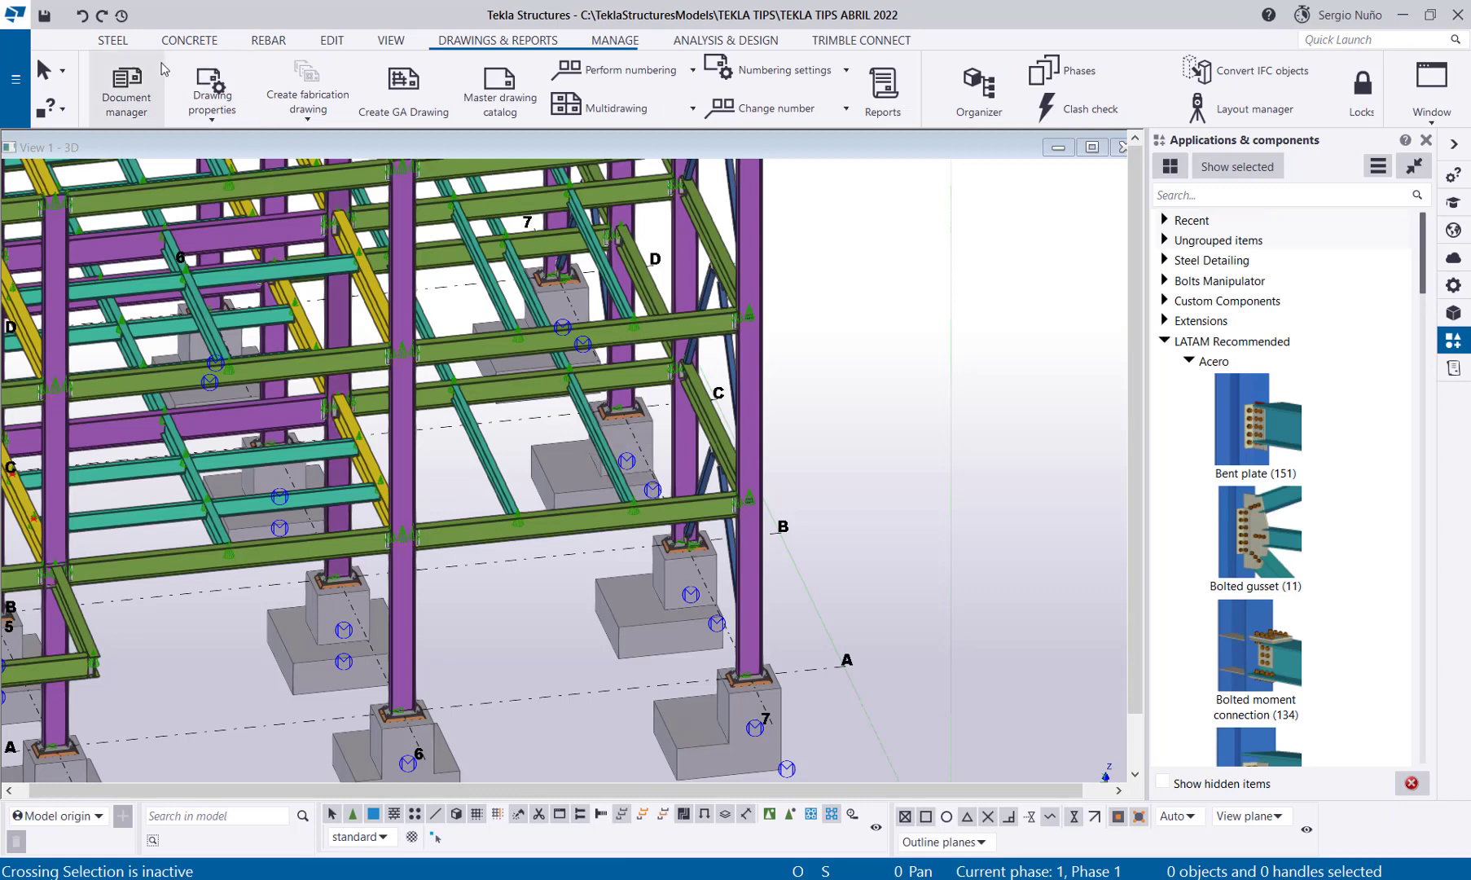
pyautogui.click(130, 88)
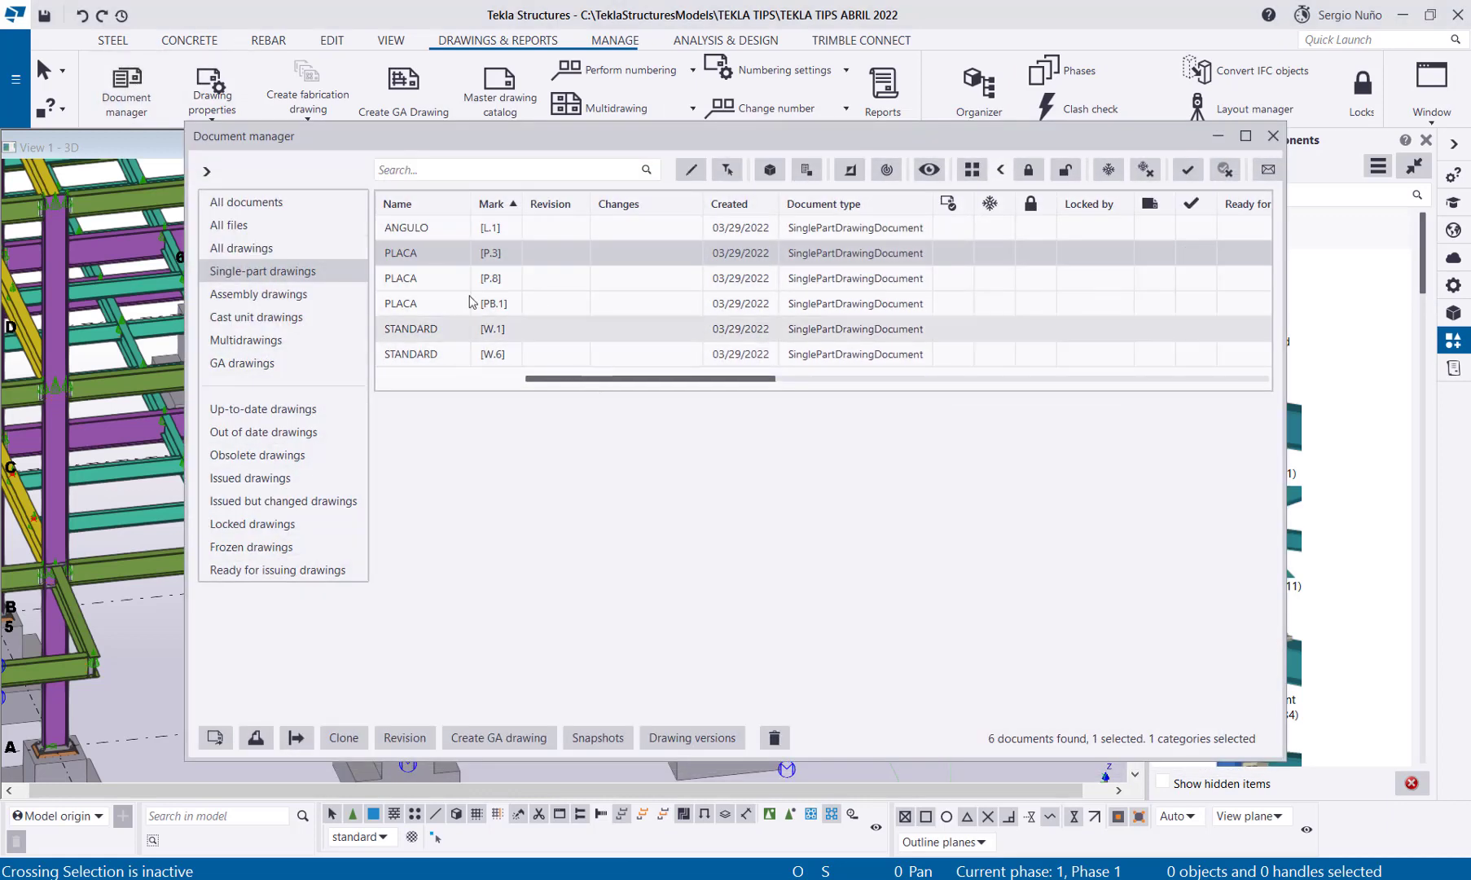
pyautogui.click(1274, 135)
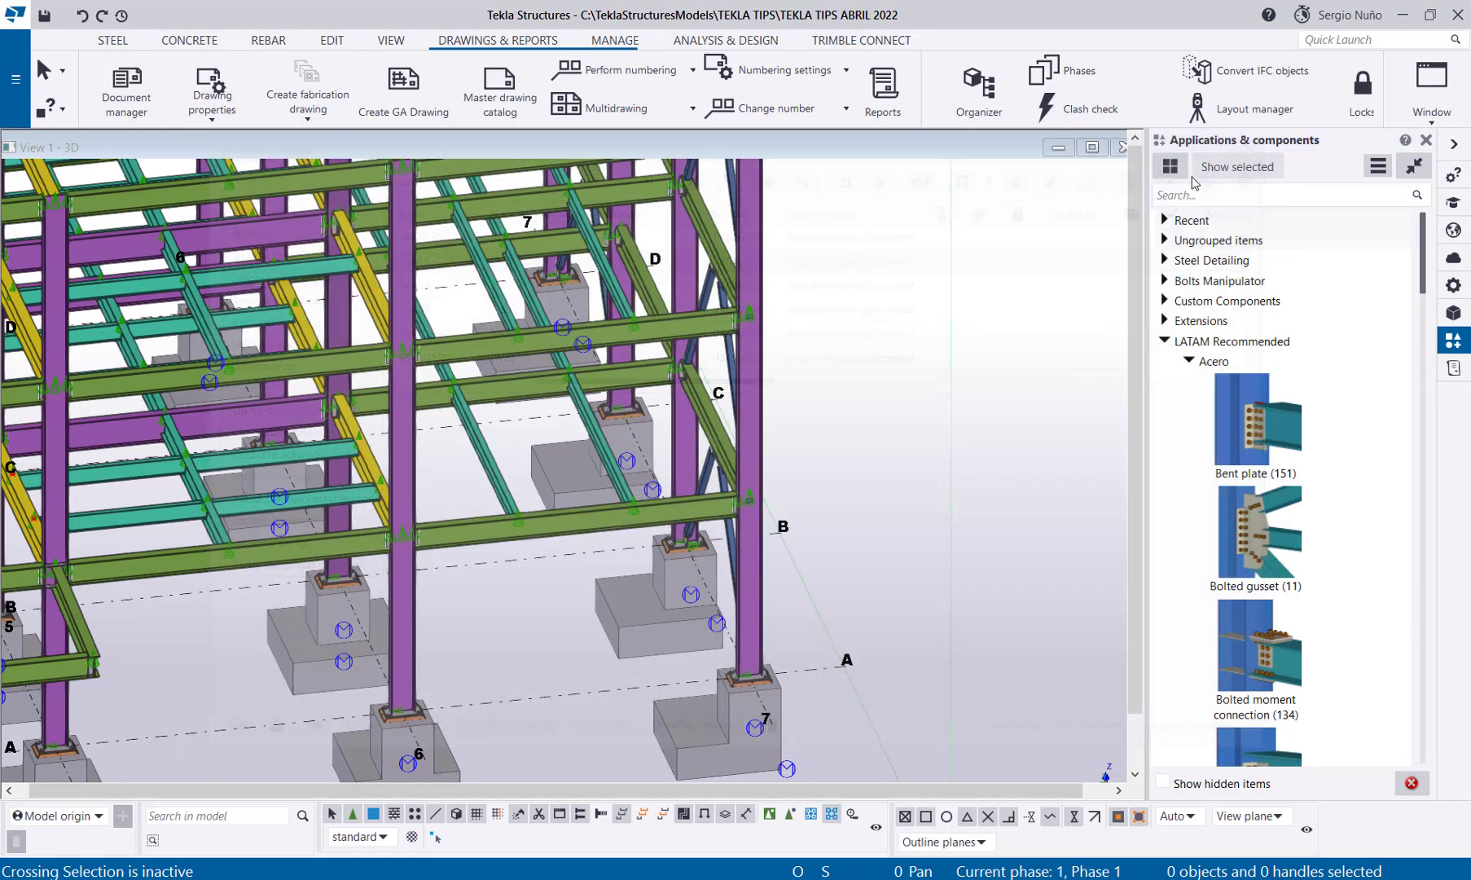
# Step: Open Creation review for the gusset plate that connects the diagonal brace to the column and beam
pyautogui.keyDown('ctrl'); pyautogui.moveTo(682, 562); pyautogui.dragTo(494, 509, button='middle'); pyautogui.keyUp('ctrl')
pyautogui.scroll(6, 493, 509)
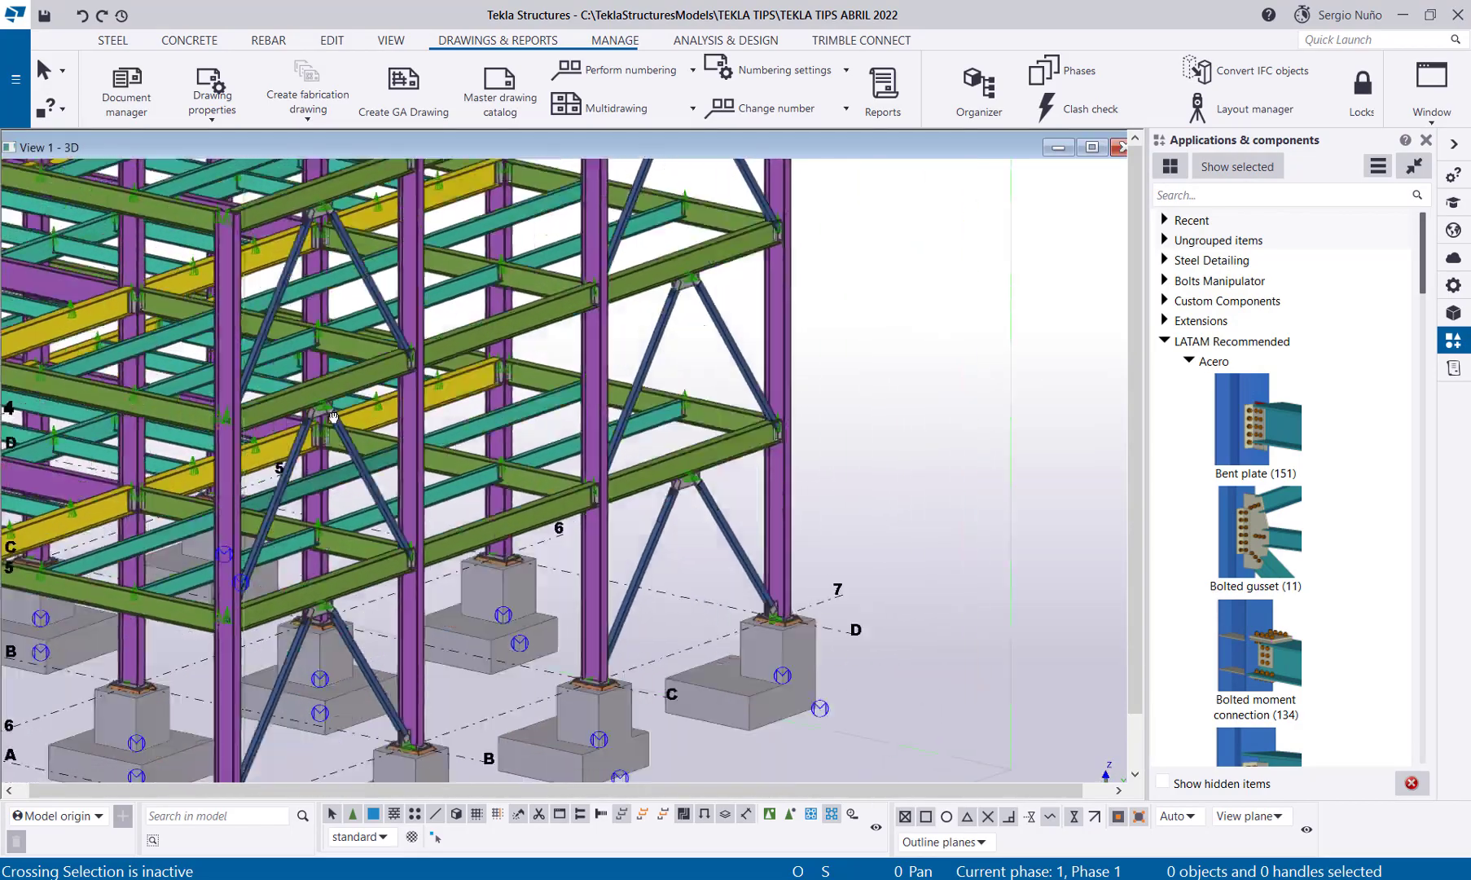
pyautogui.scroll(-2, 374, 419)
pyautogui.scroll(-4, 376, 422)
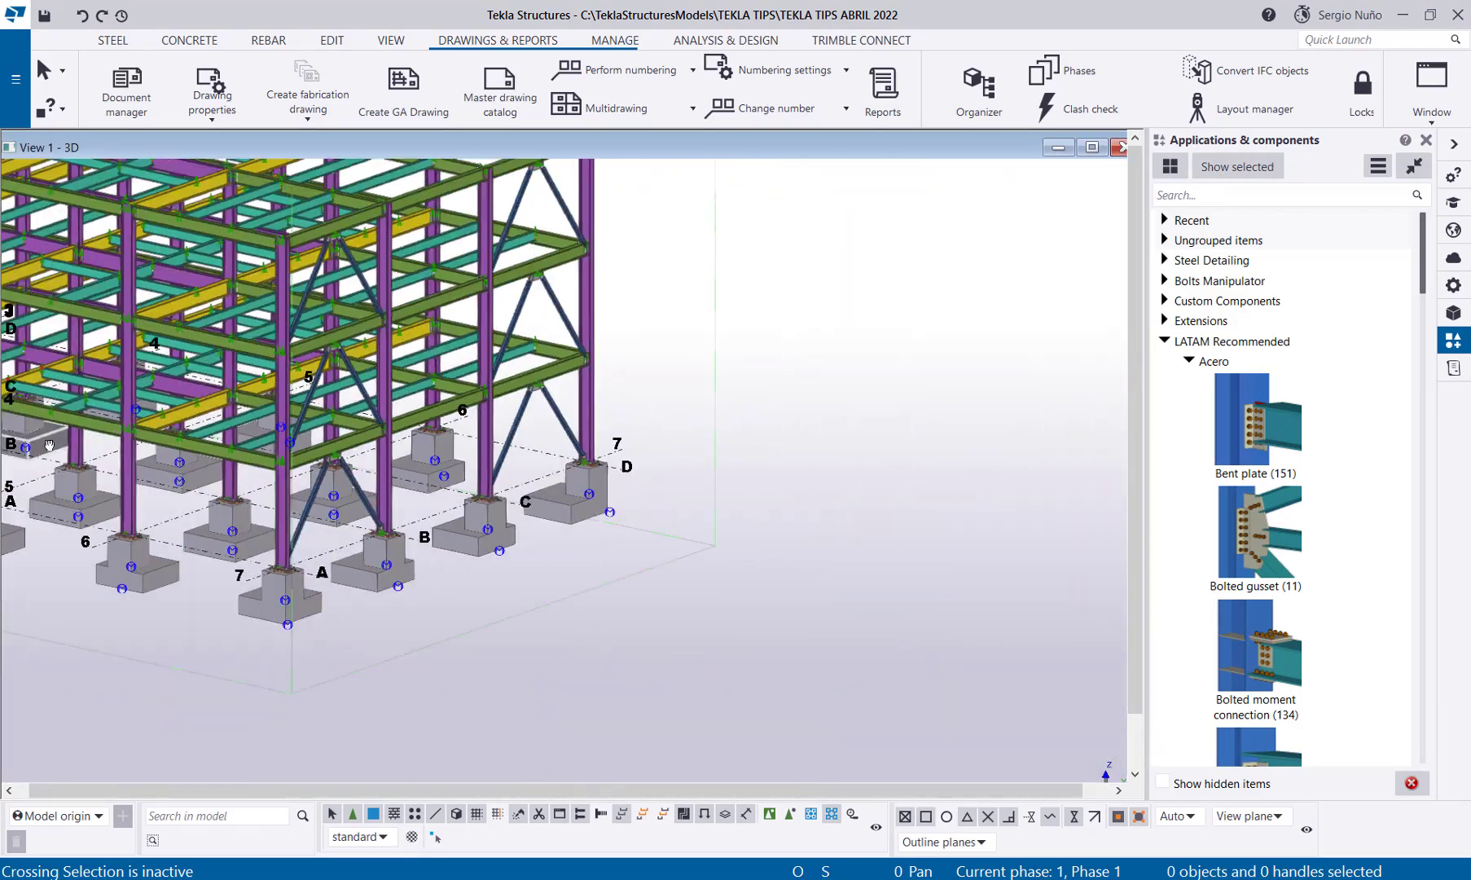
pyautogui.scroll(6, 810, 674)
pyautogui.scroll(6, 656, 609)
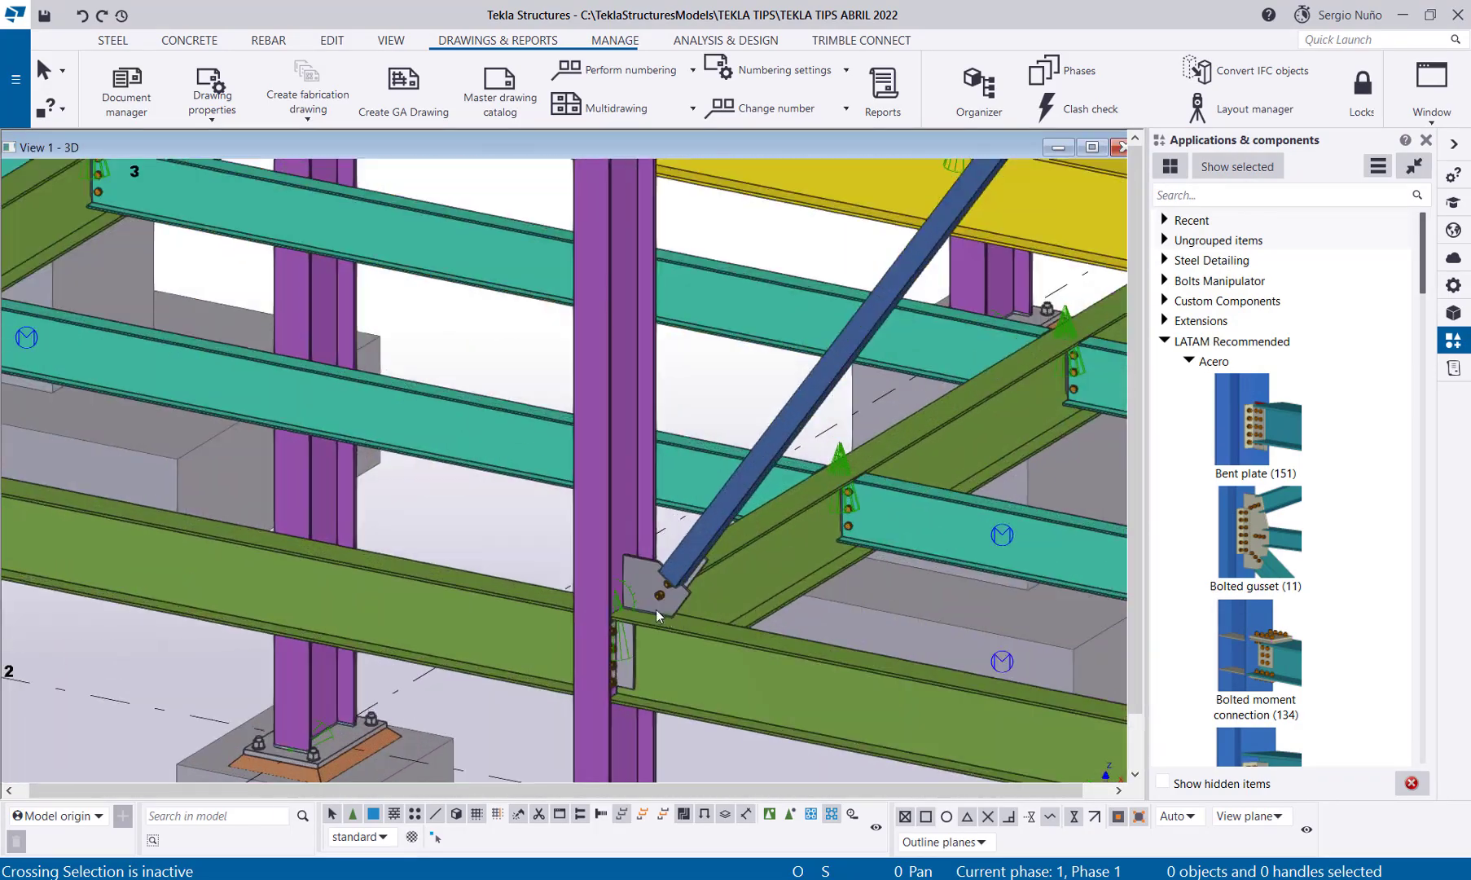
pyautogui.click(627, 586)
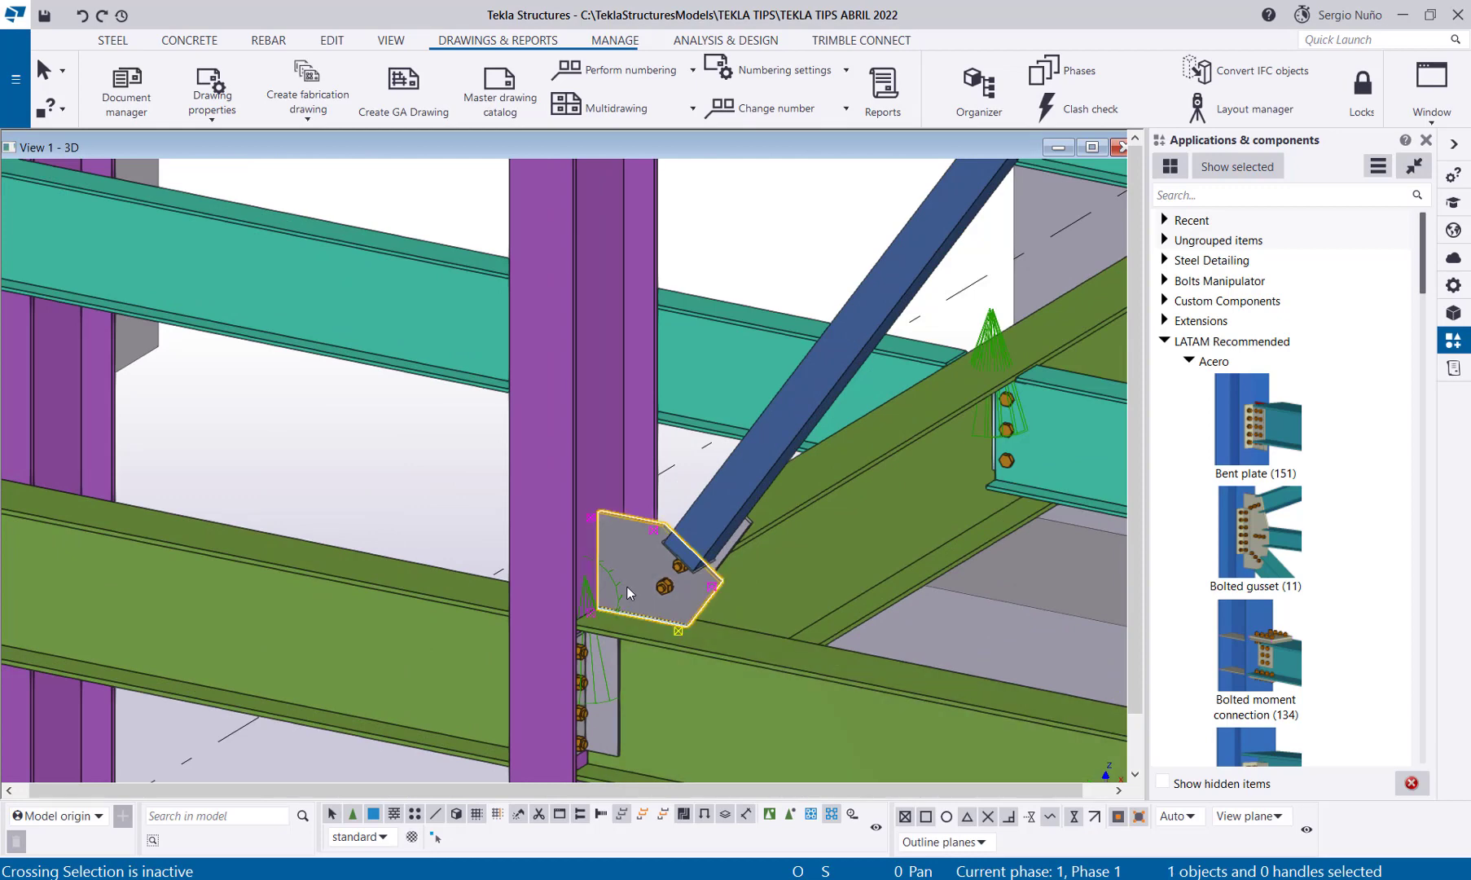
pyautogui.click(316, 76)
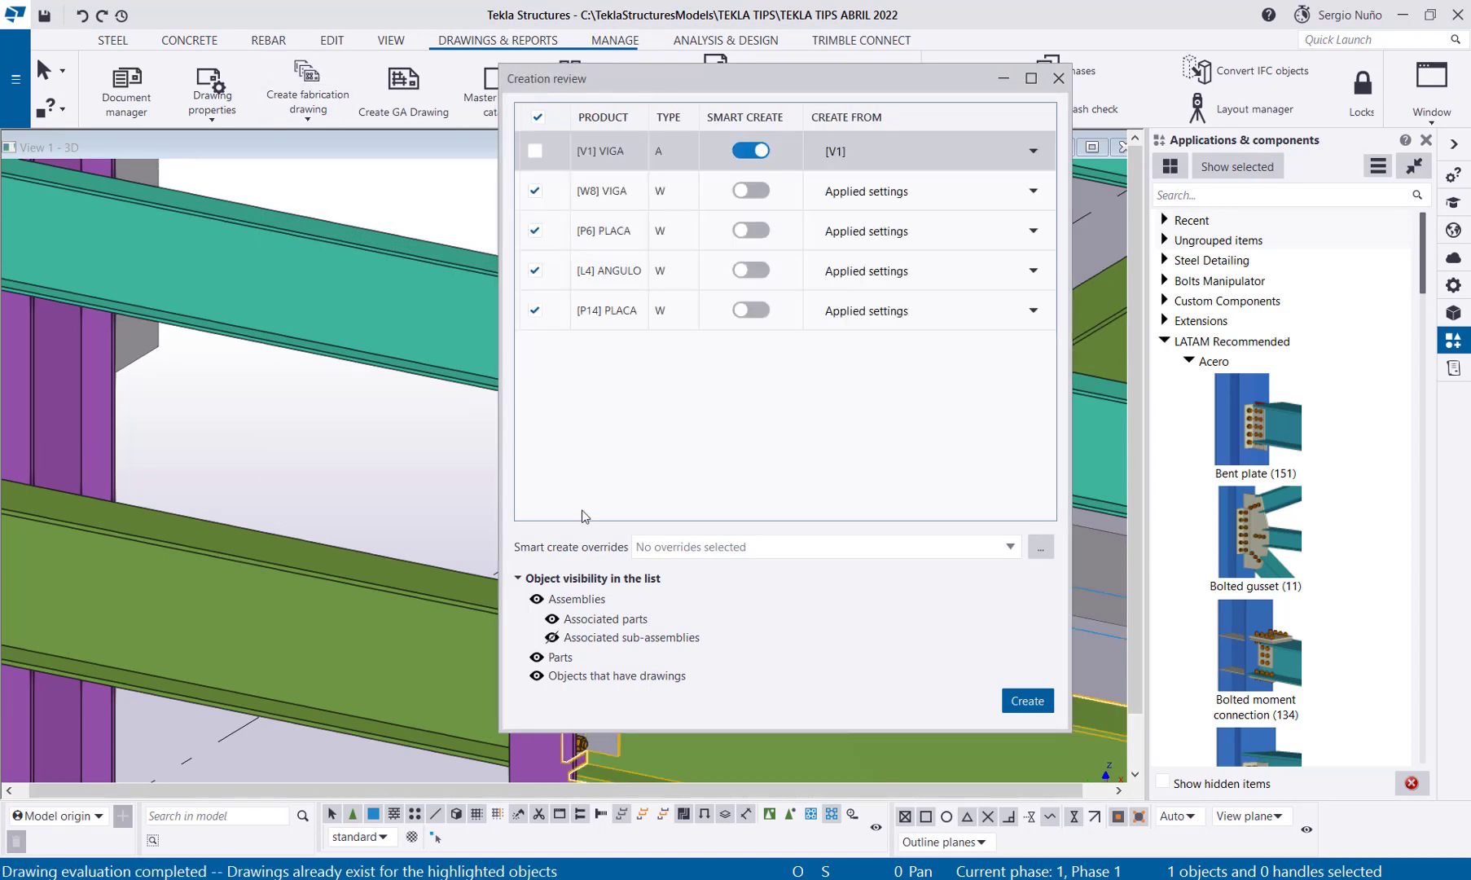
# Step: Hide the associated parts of assemblies in the Creation review list
pyautogui.click(552, 619)
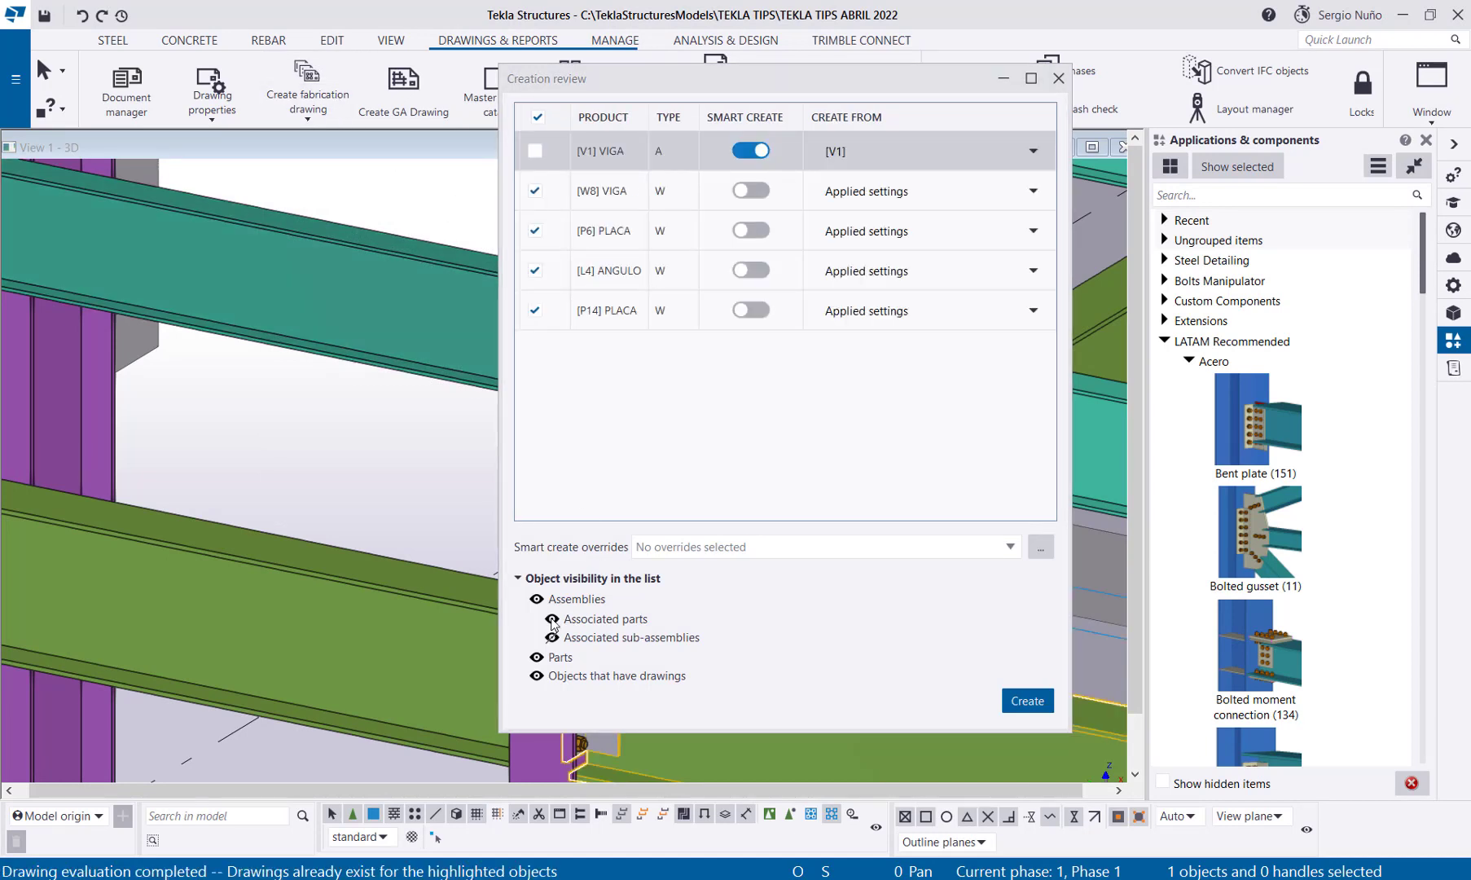
pyautogui.click(552, 619)
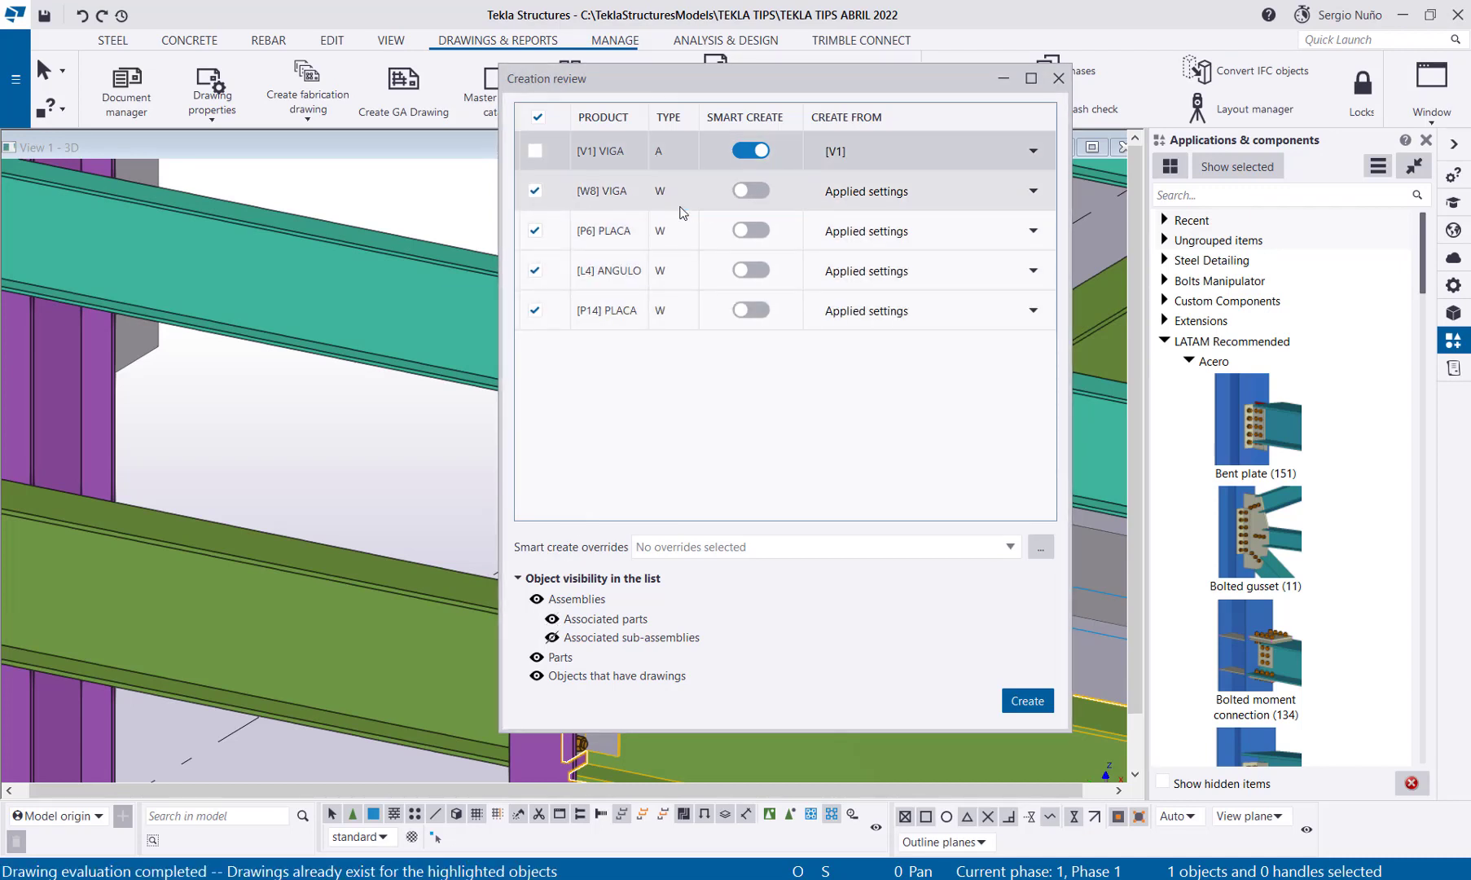
pyautogui.click(552, 619)
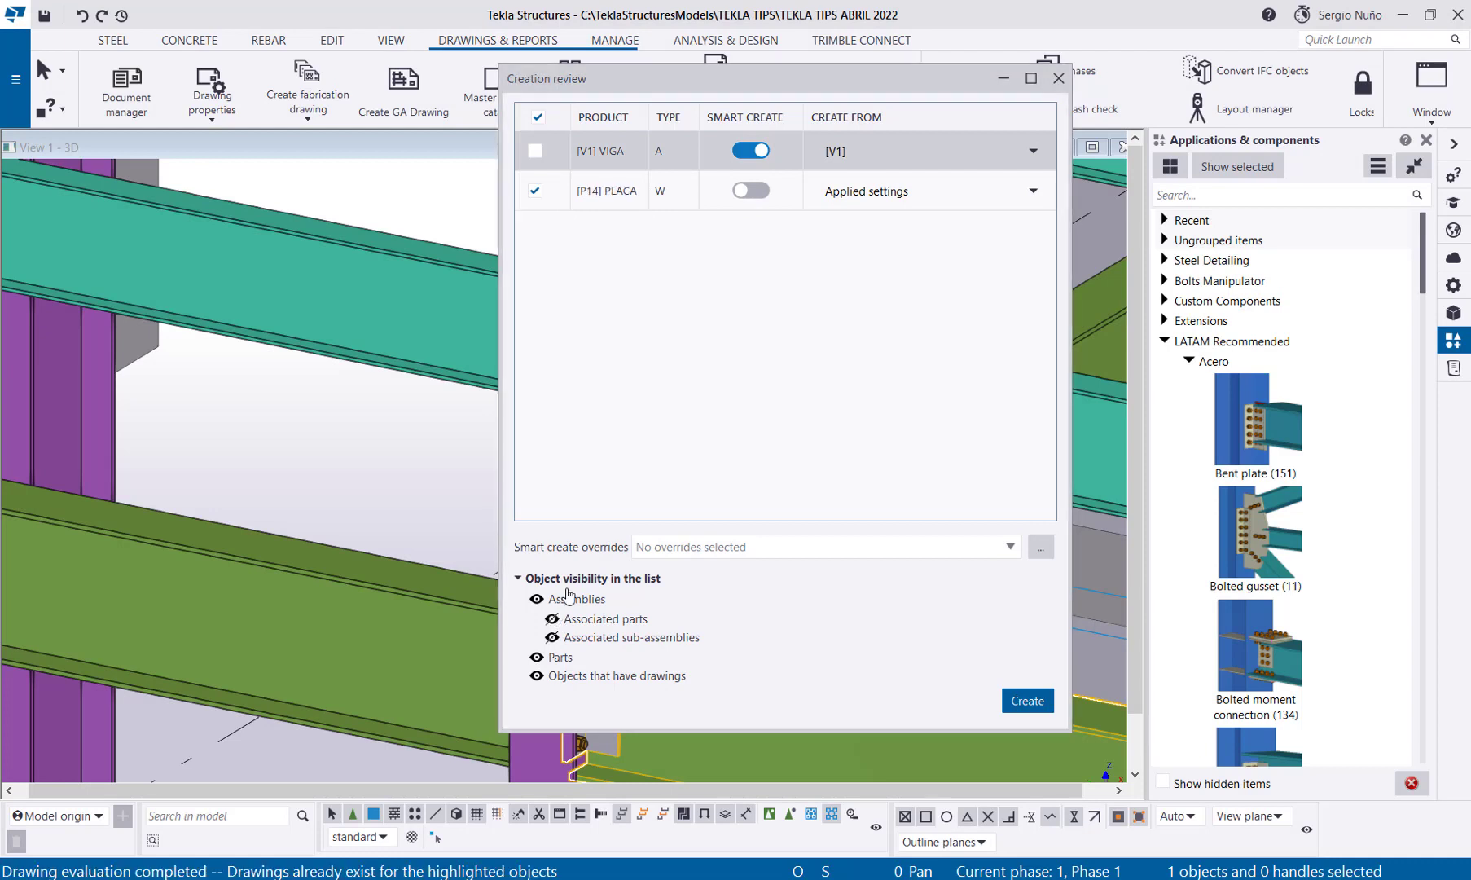
# Step: Turn on smart create for the P14 PLACA, choose P.3 as its source drawing and create the drawing
pyautogui.click(756, 206)
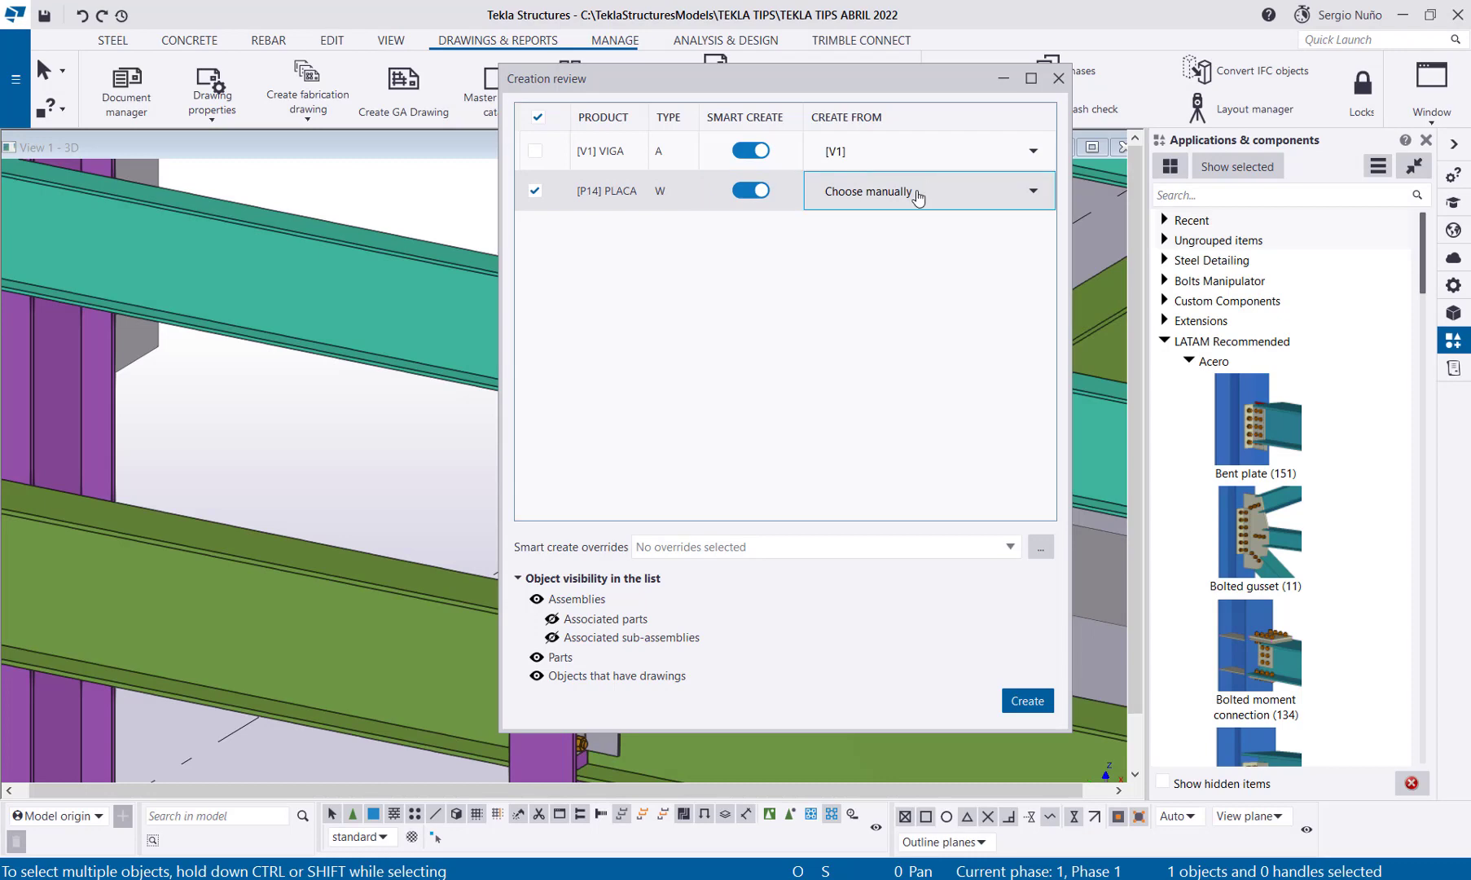
pyautogui.click(916, 194)
pyautogui.click(856, 322)
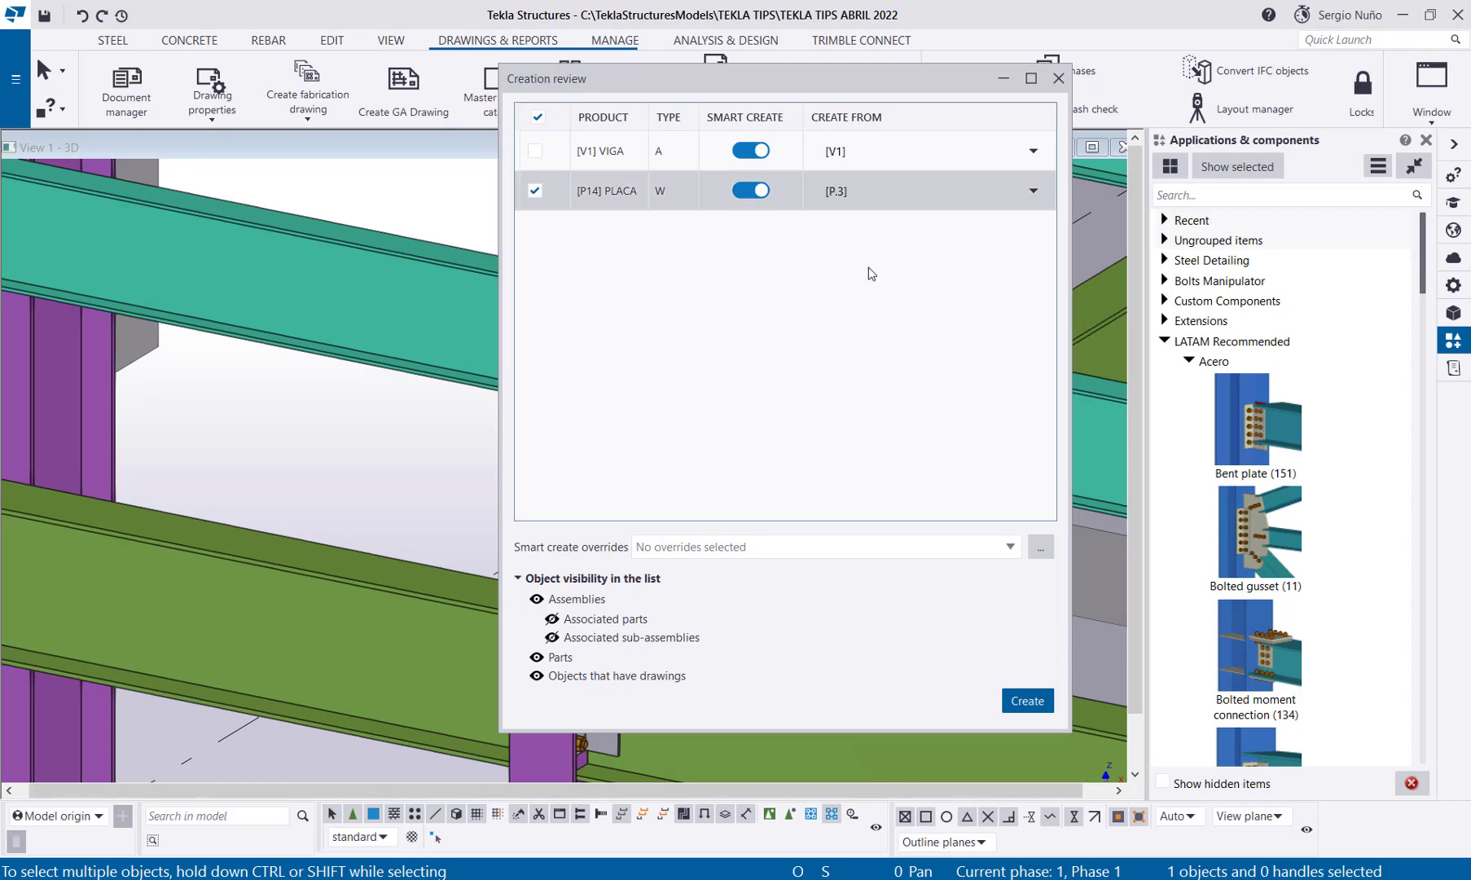
pyautogui.click(1020, 700)
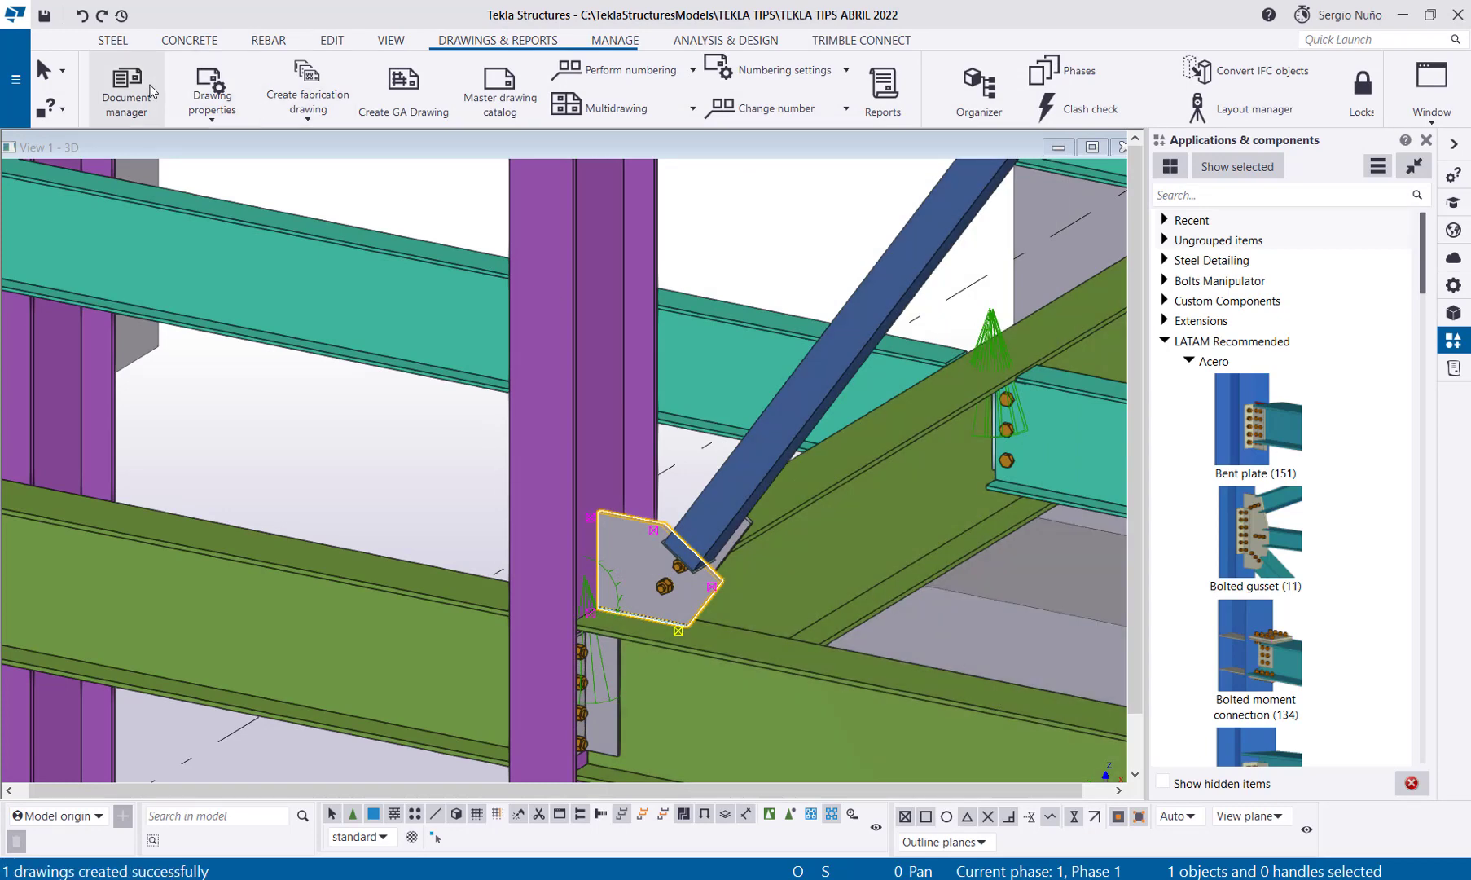
# Step: Open the cloned P.14 plate drawing from Document manager, close the manager and maximize the drawing view
pyautogui.click(149, 89)
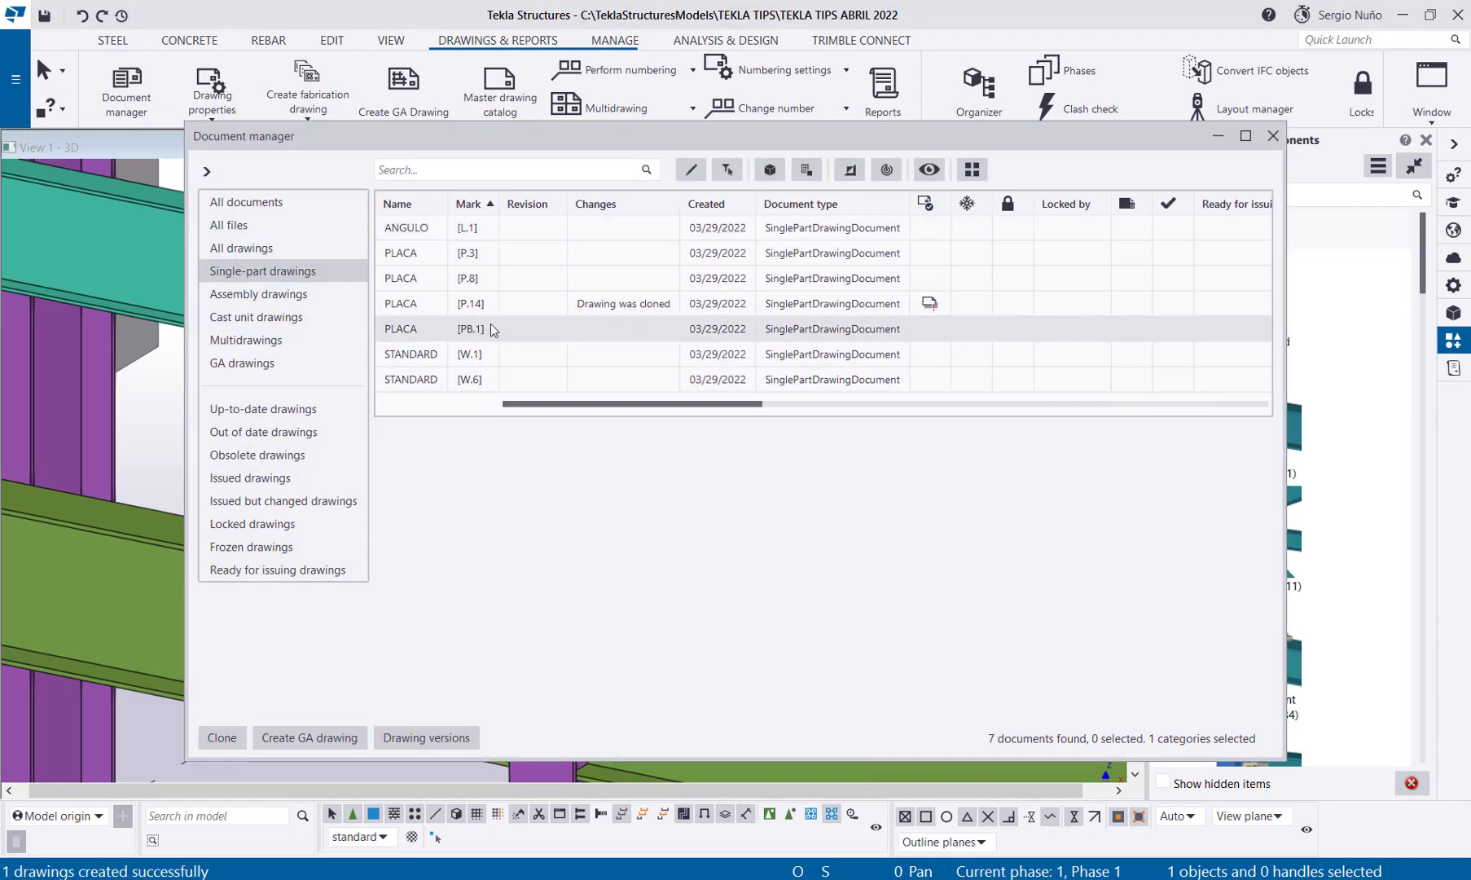
pyautogui.click(480, 312)
pyautogui.doubleClick(480, 315)
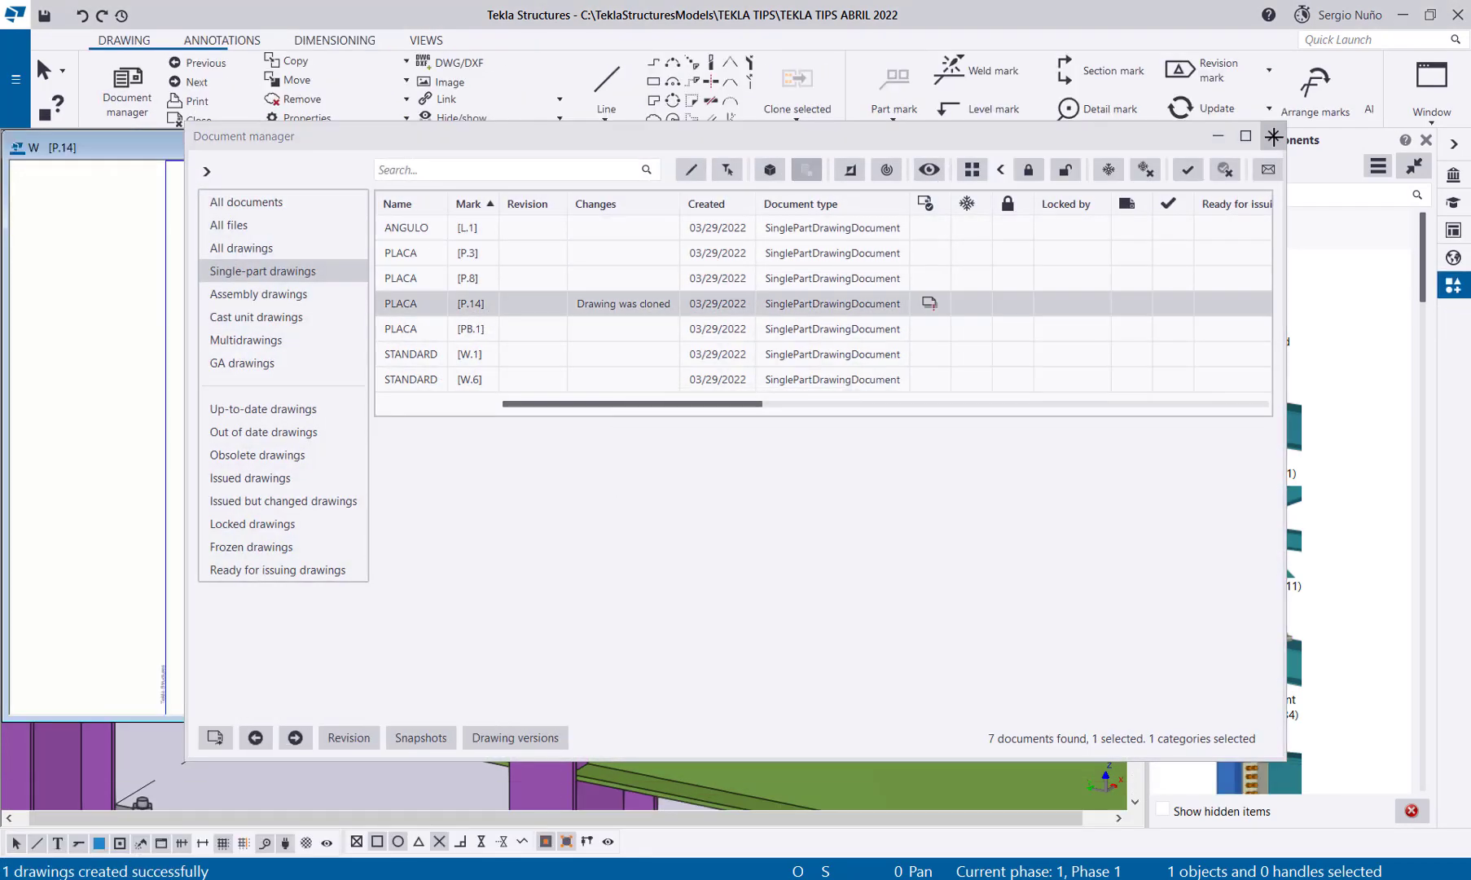
pyautogui.click(1272, 137)
pyautogui.click(690, 148)
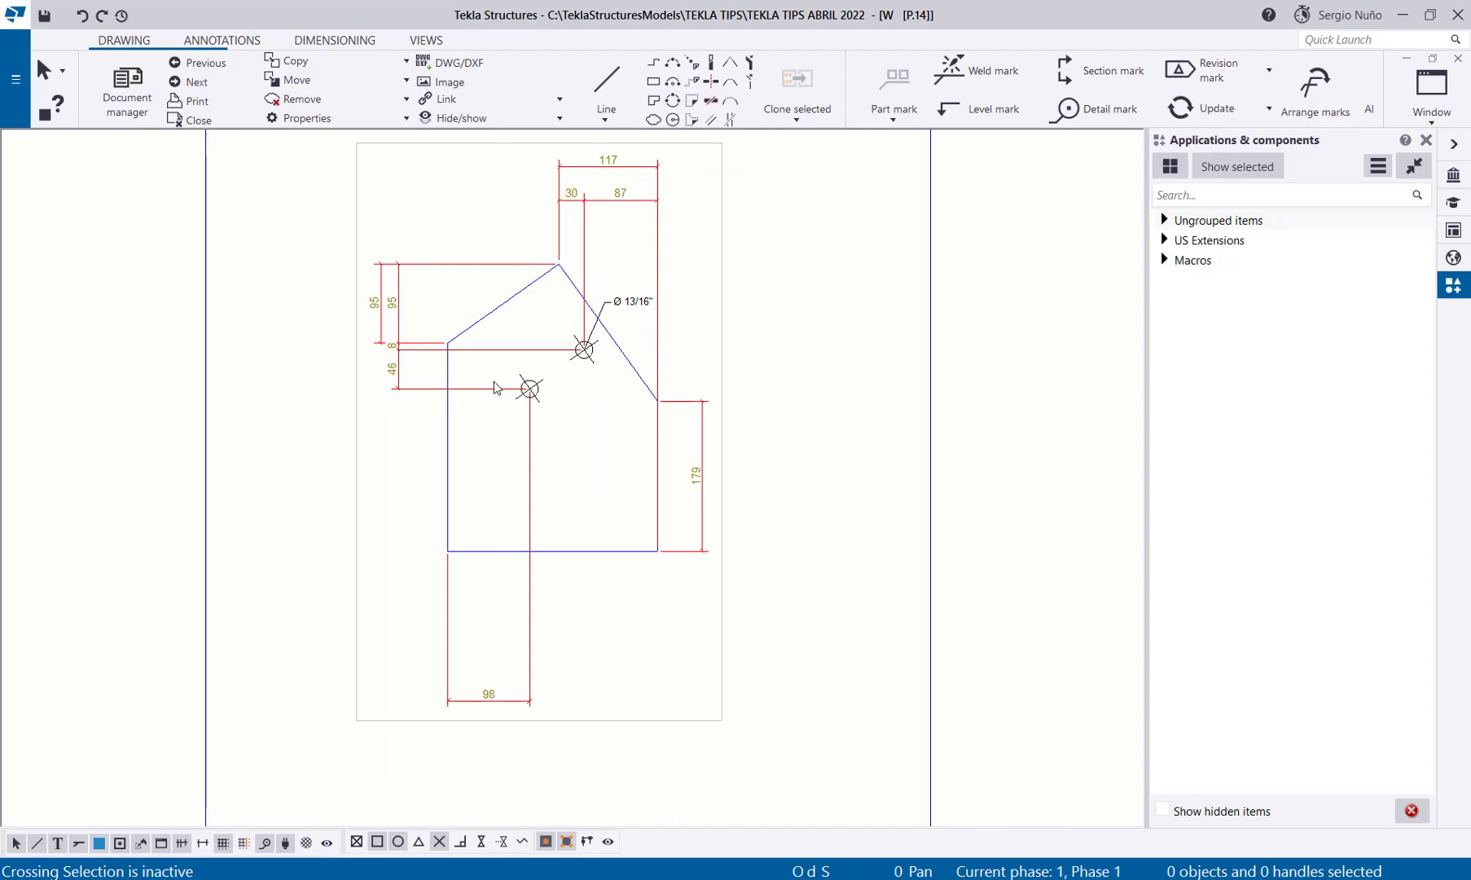
# Step: Move the single 95 vertical dimension to between the 95-8-46 dimension chain and the plate's edge
pyautogui.scroll(2, 416, 358)
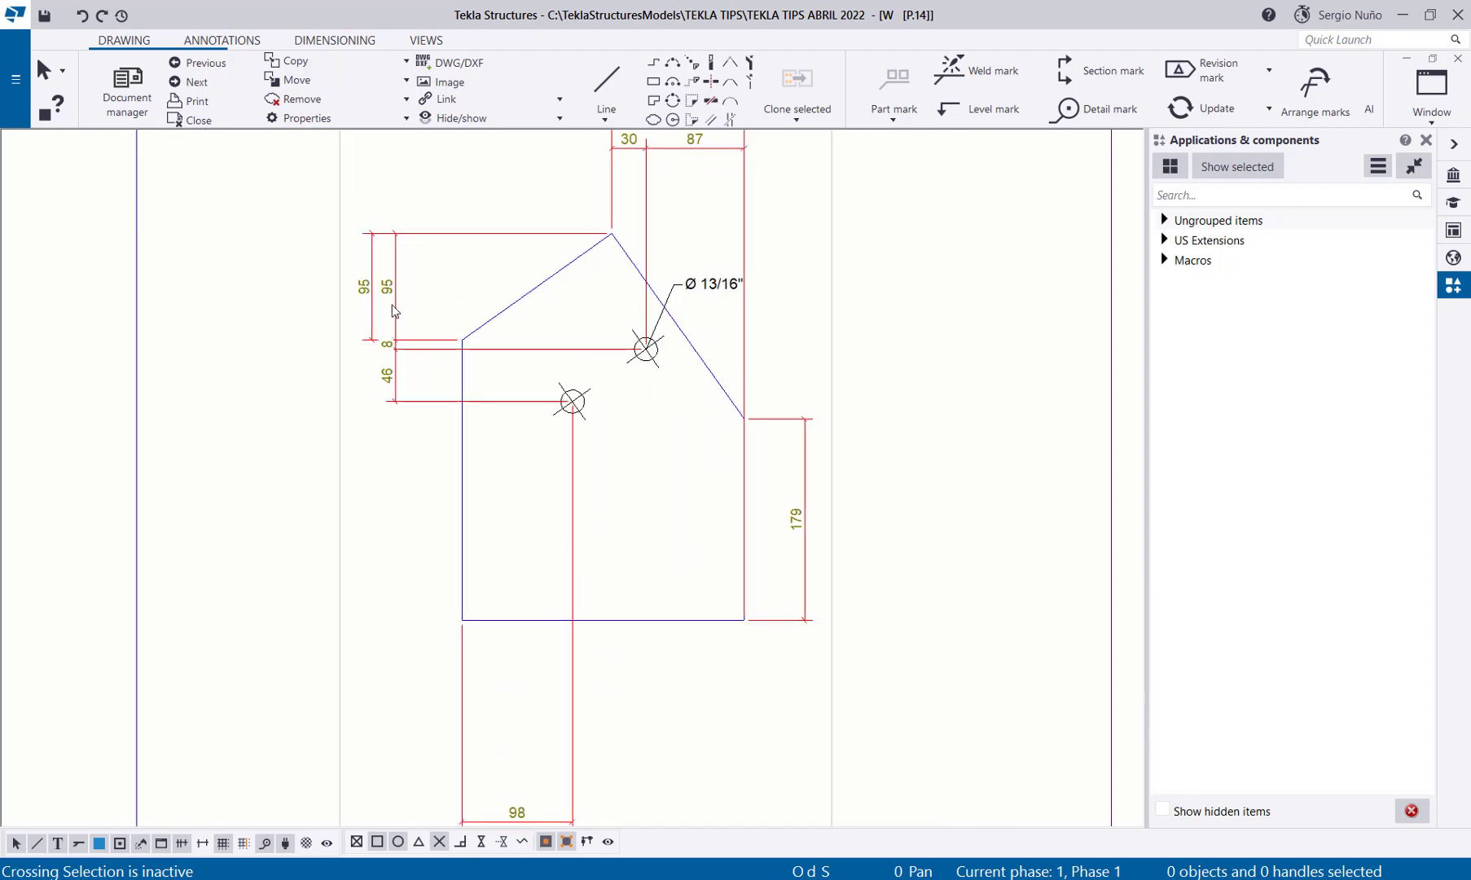
pyautogui.click(396, 313)
pyautogui.moveTo(396, 313); pyautogui.dragTo(438, 295)
pyautogui.click(416, 201)
# Step: Close the P.14 plate drawing and keep its changes
pyautogui.scroll(-2, 416, 200)
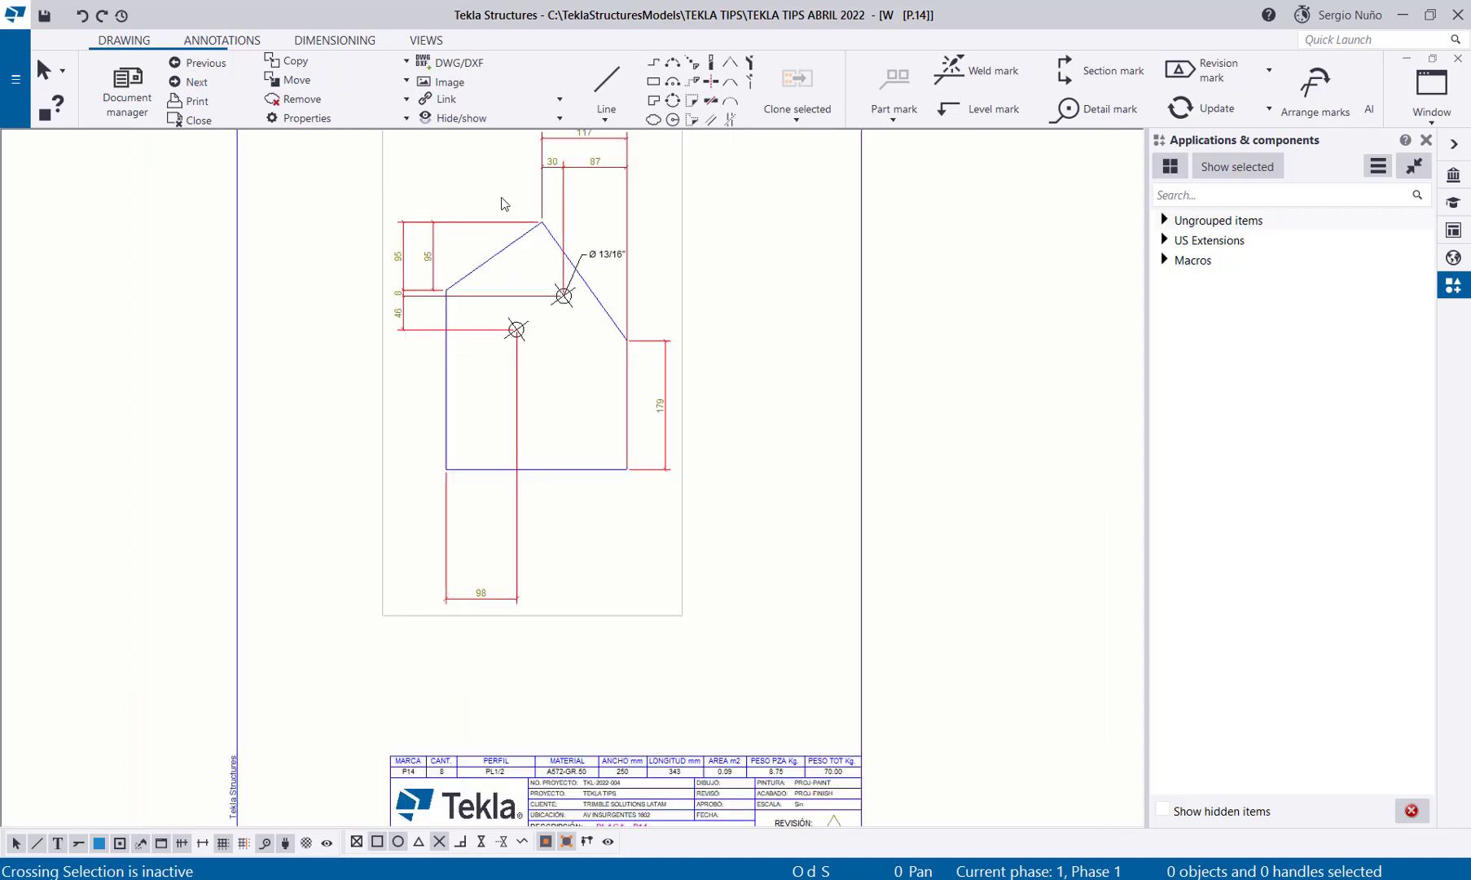
pyautogui.click(1458, 58)
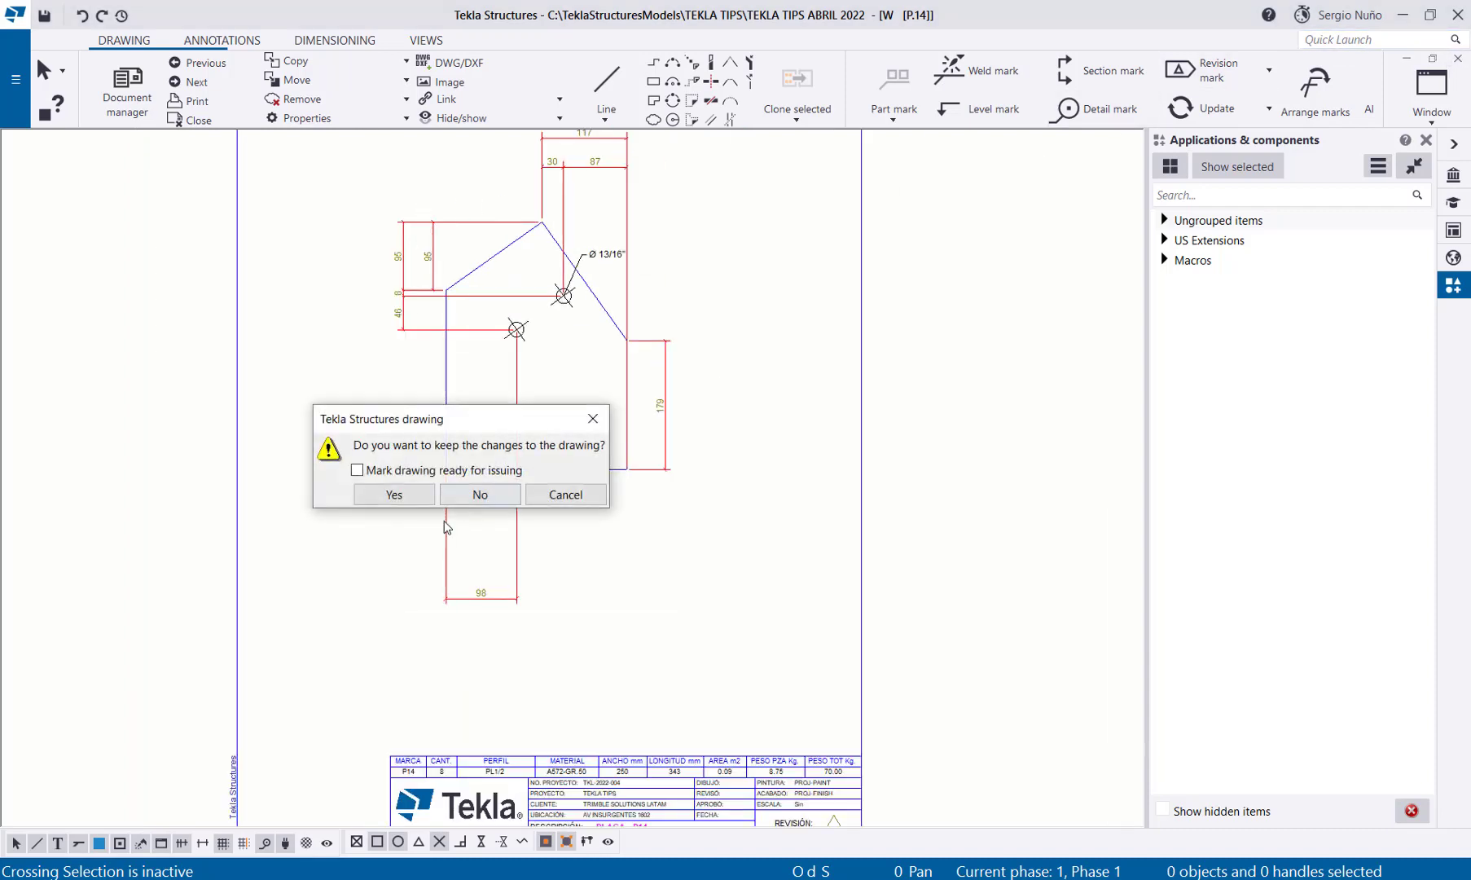
pyautogui.click(408, 500)
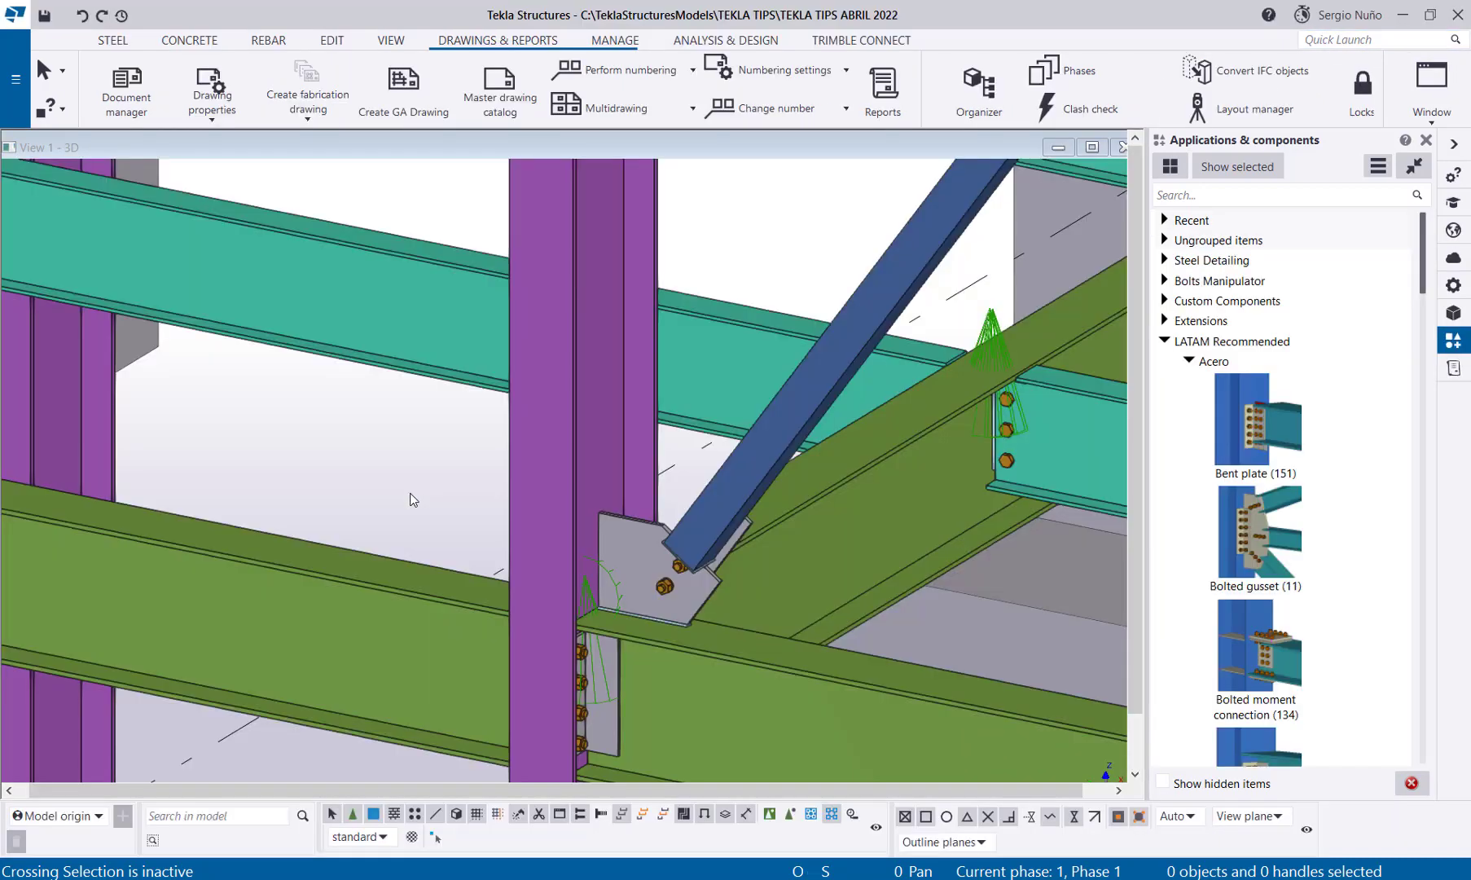
# Step: Examine the beam-to-column connections and the overall steel frame in the 3D model view
pyautogui.scroll(-5, 412, 499)
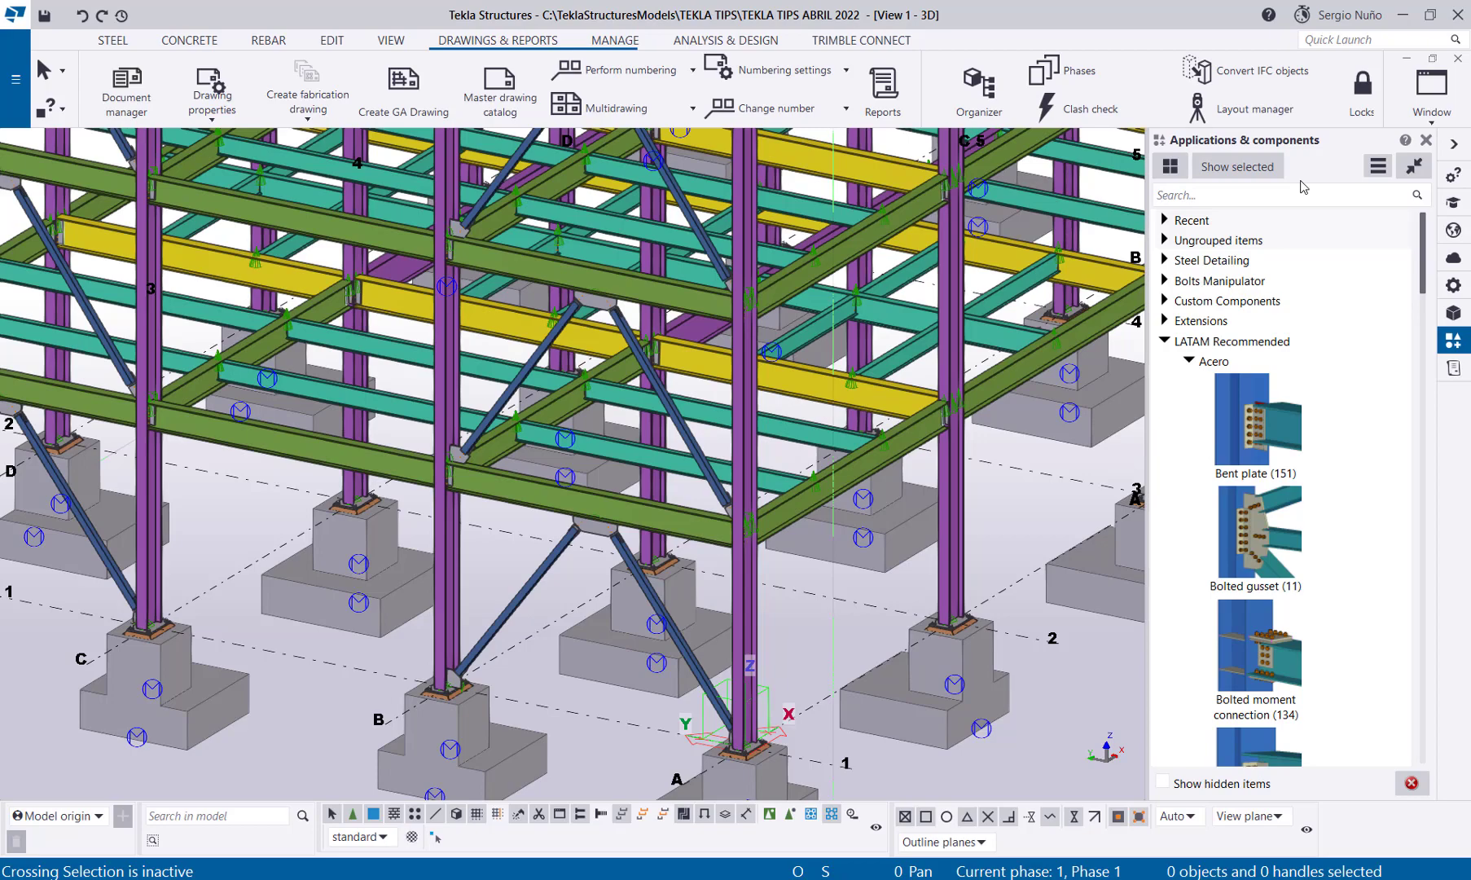
pyautogui.moveTo(727, 426); pyautogui.dragTo(697, 414, button='middle')
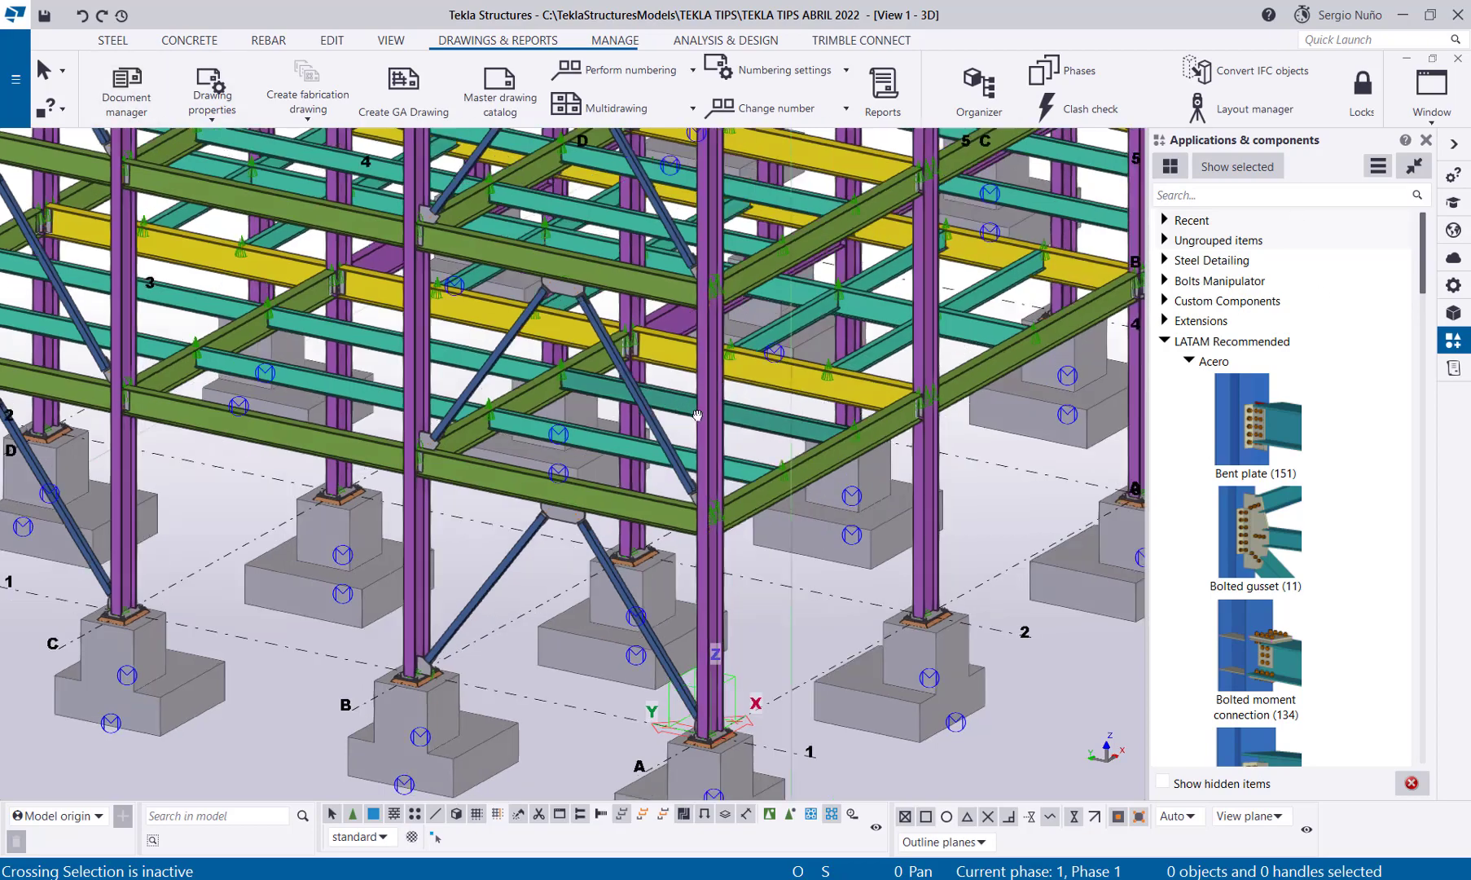
pyautogui.scroll(-3, 697, 414)
pyautogui.scroll(8, 587, 431)
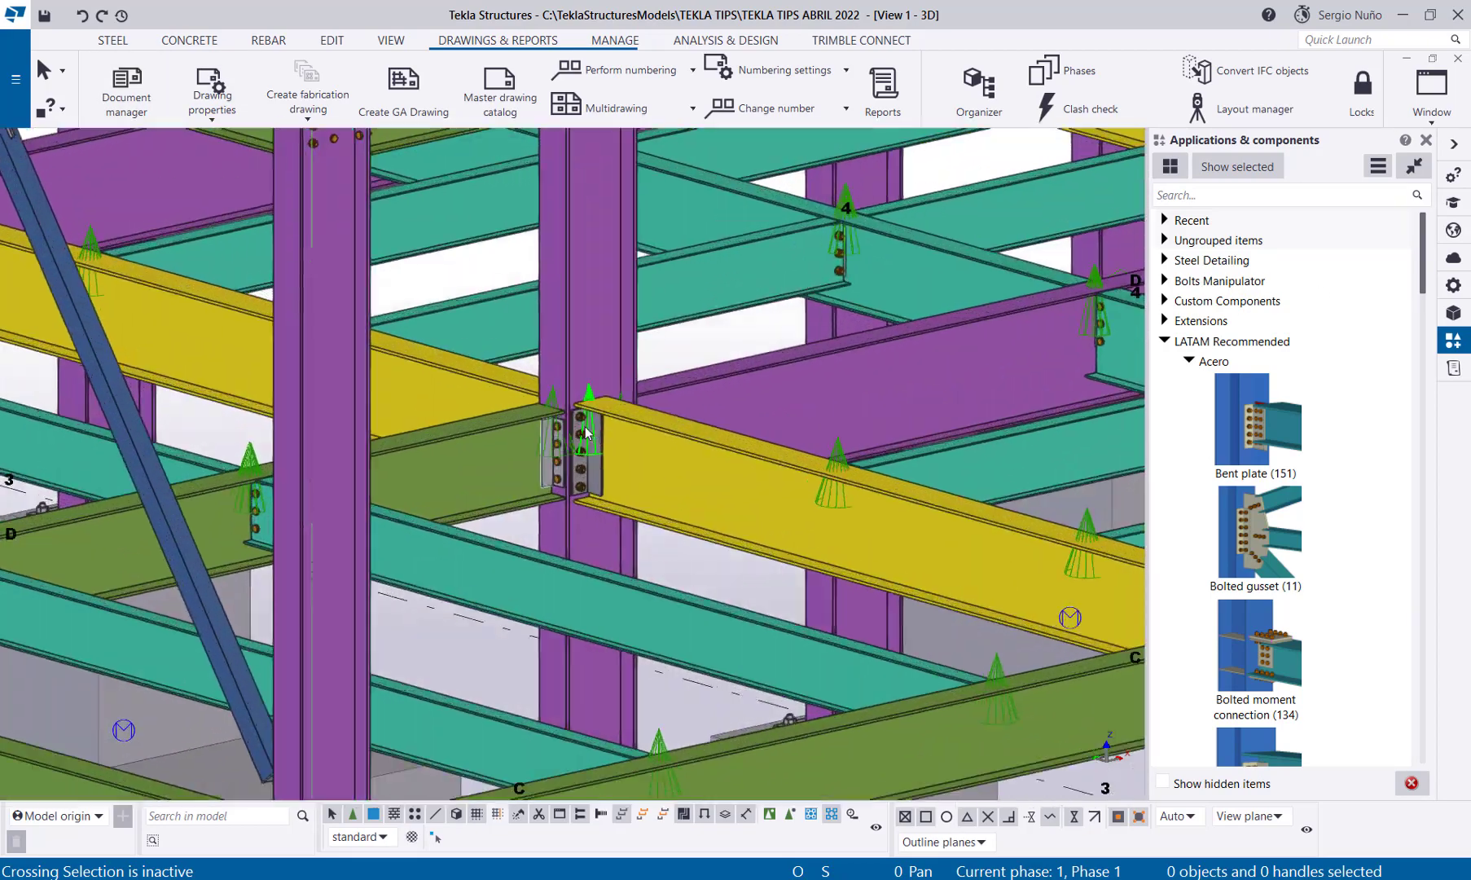
pyautogui.scroll(-5, 631, 429)
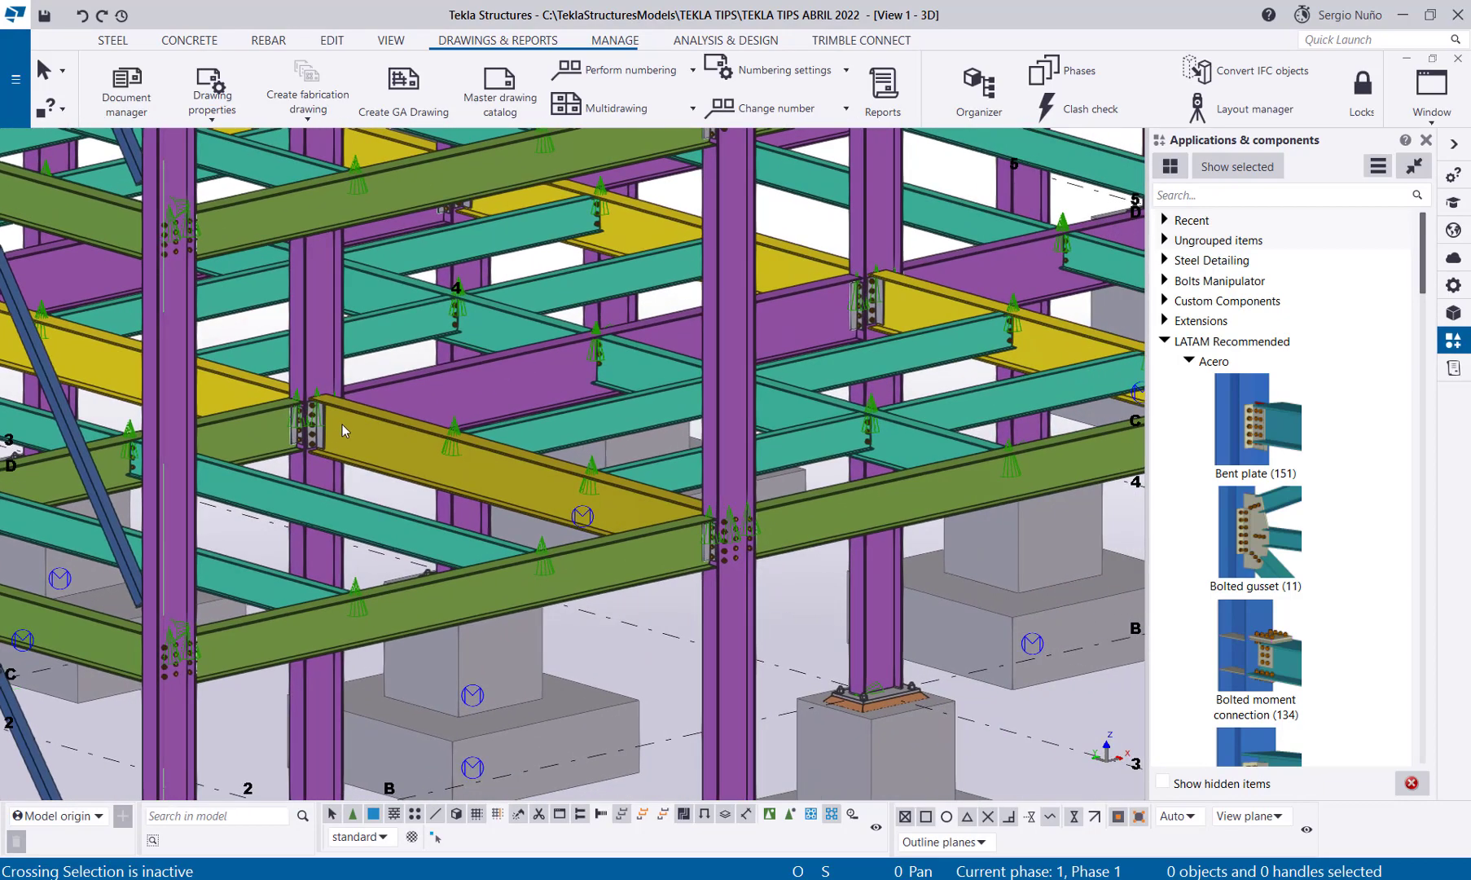
pyautogui.moveTo(342, 424); pyautogui.dragTo(553, 548, button='middle')
pyautogui.scroll(4, 553, 548)
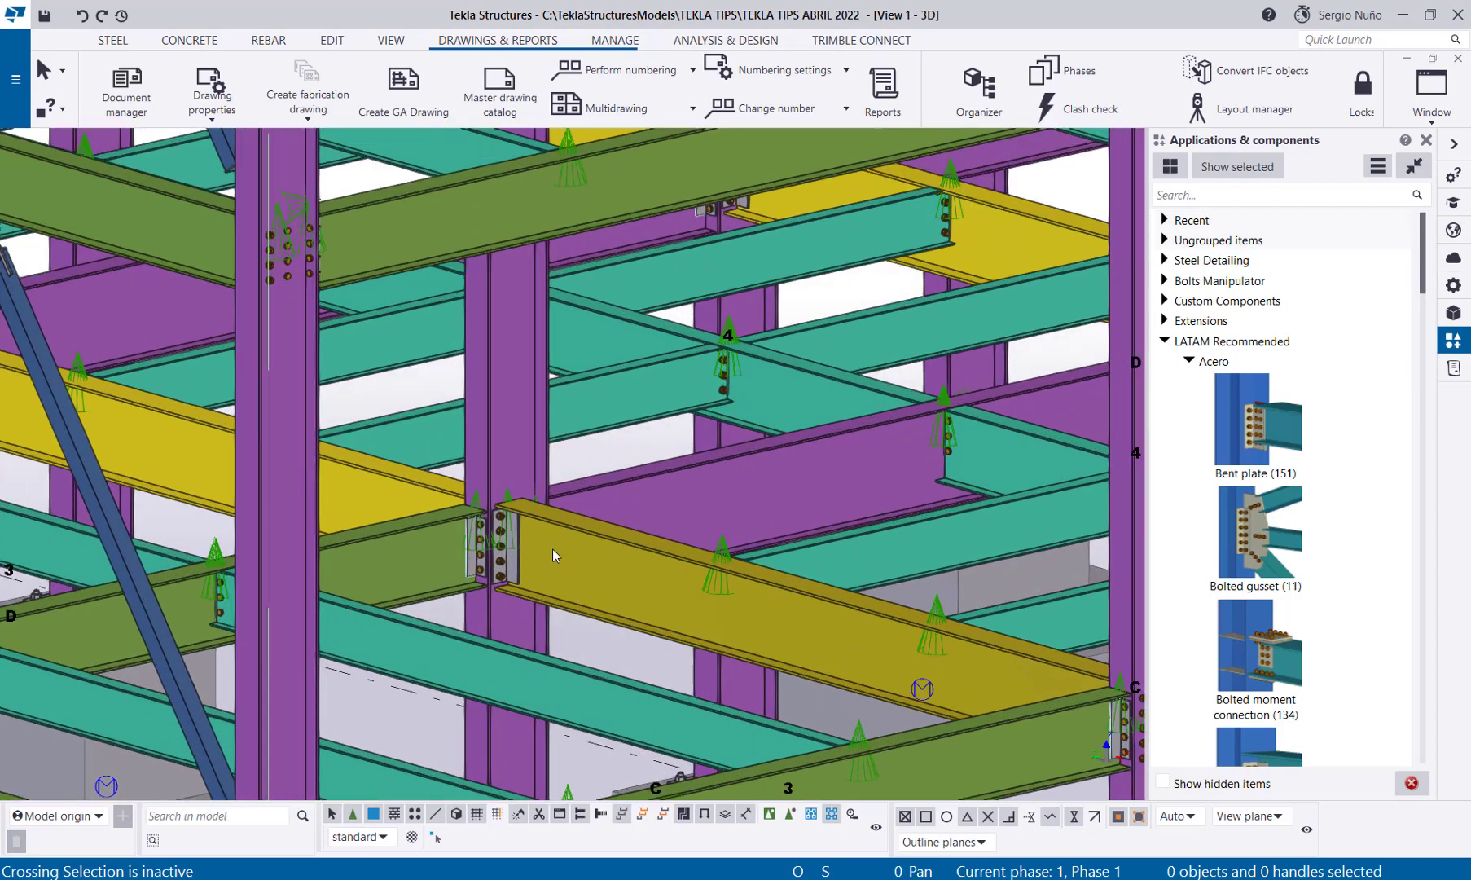
pyautogui.scroll(-4, 553, 547)
pyautogui.scroll(3, 648, 568)
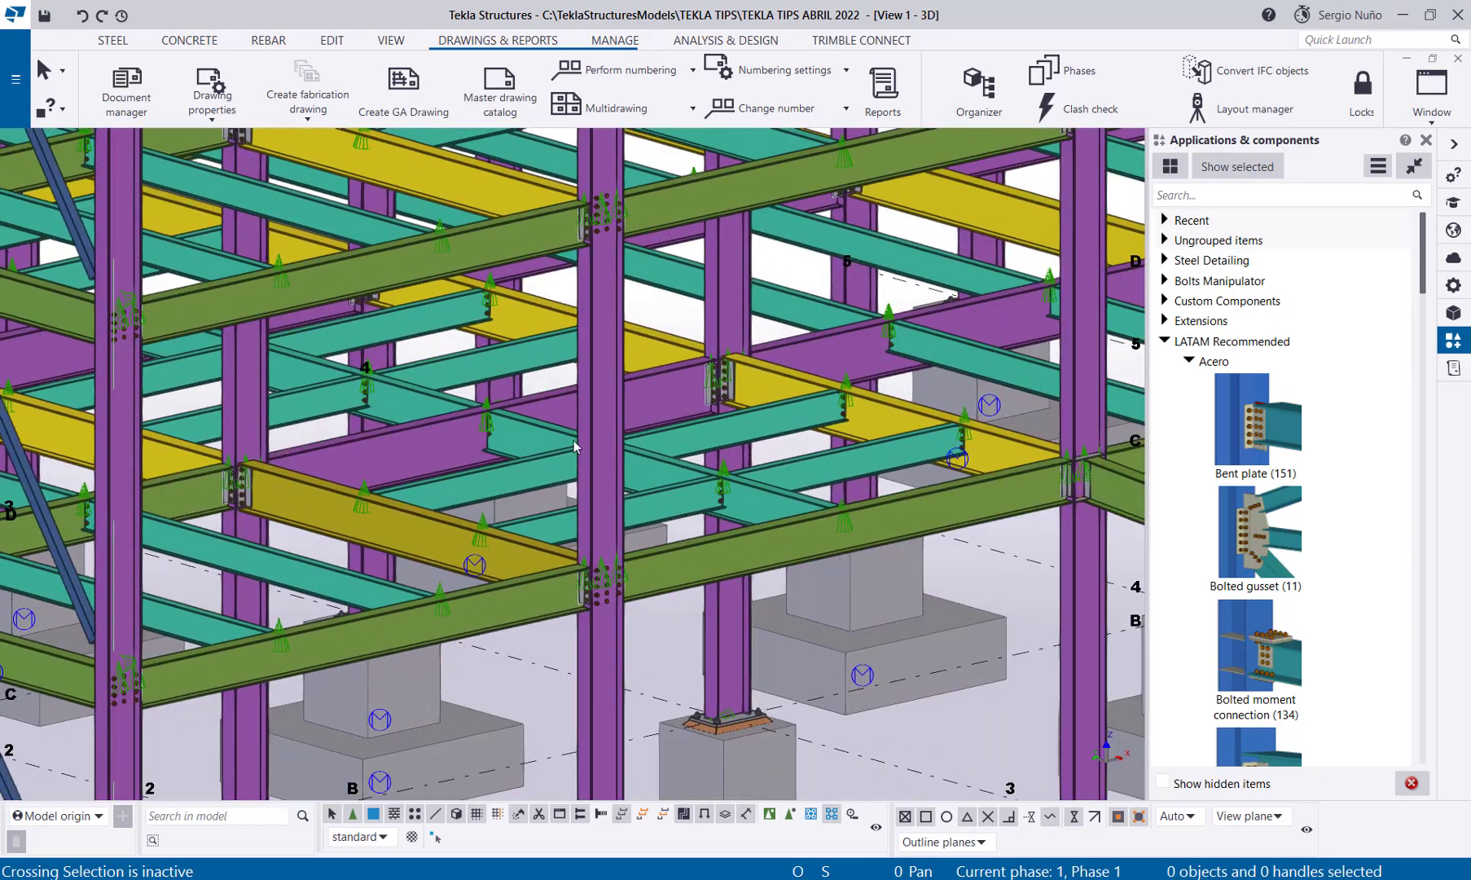
pyautogui.scroll(3, 674, 435)
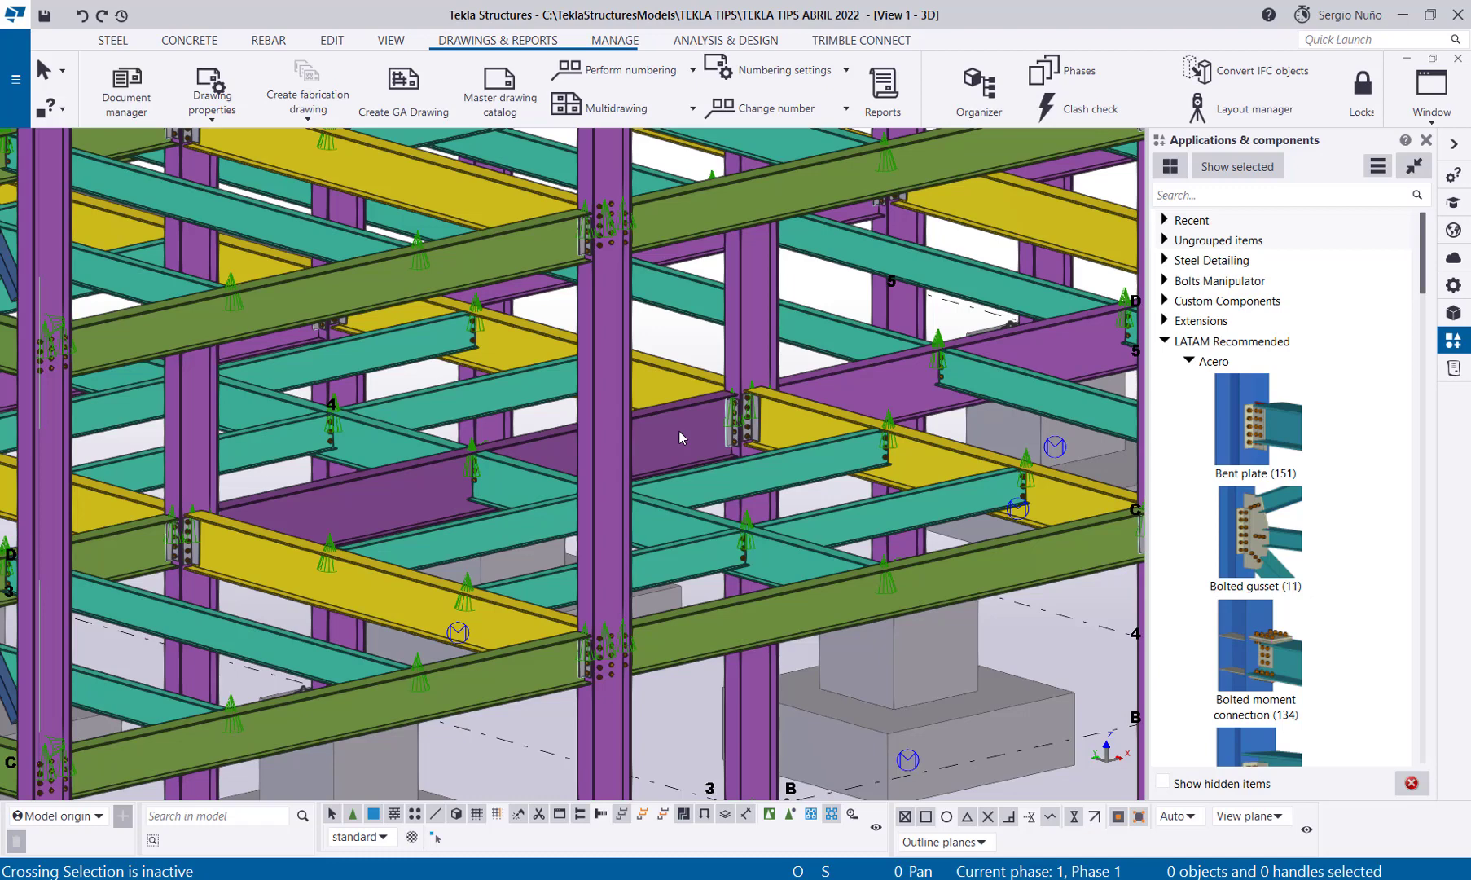
pyautogui.moveTo(789, 515); pyautogui.dragTo(459, 555, button='middle')
pyautogui.scroll(-8, 460, 554)
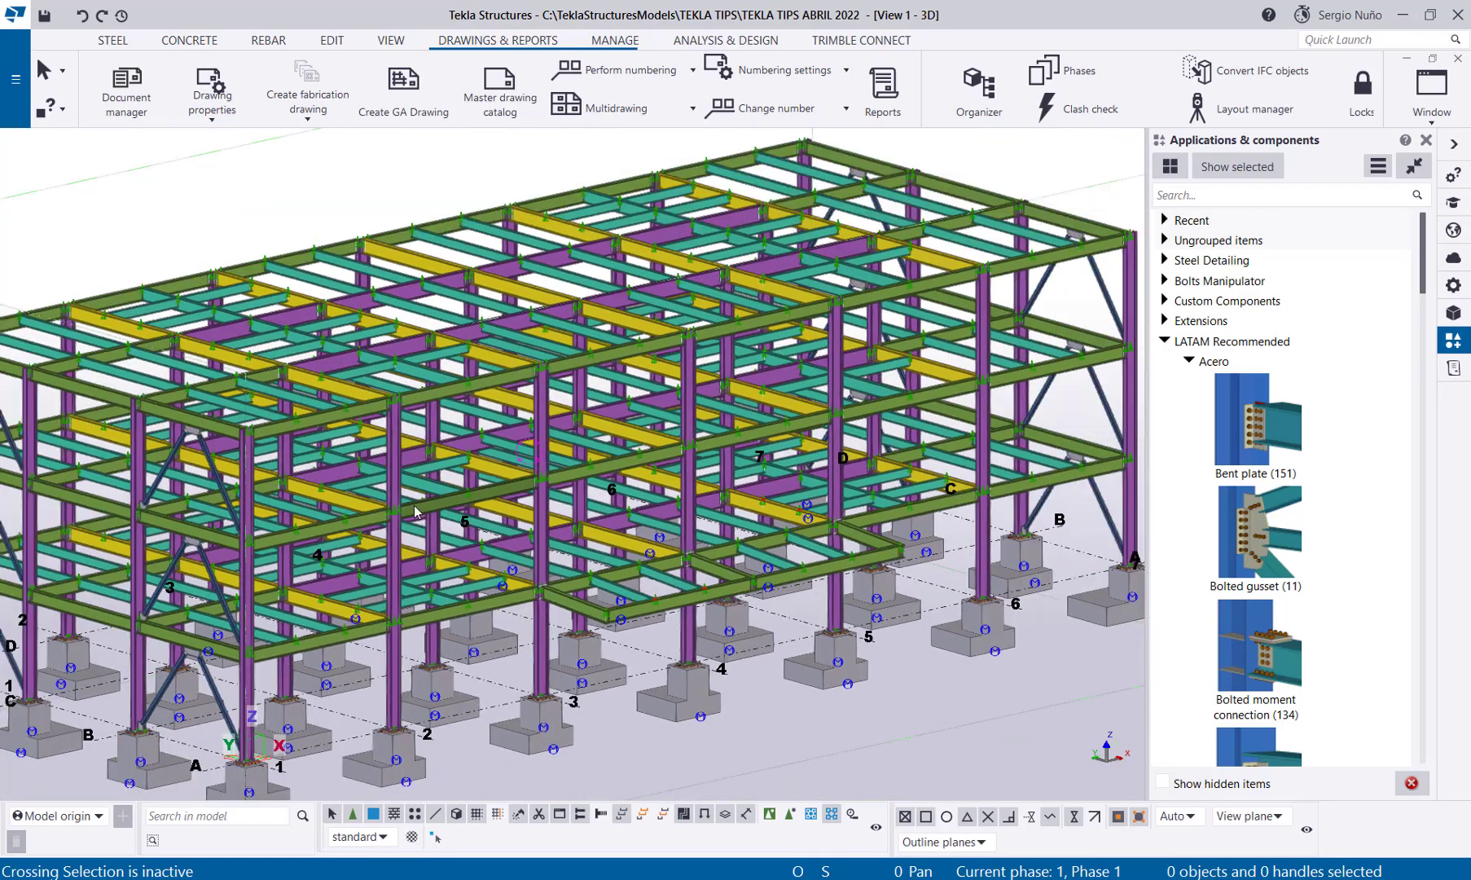
pyautogui.moveTo(393, 506); pyautogui.dragTo(457, 492, button='middle')
pyautogui.scroll(-1, 352, 513)
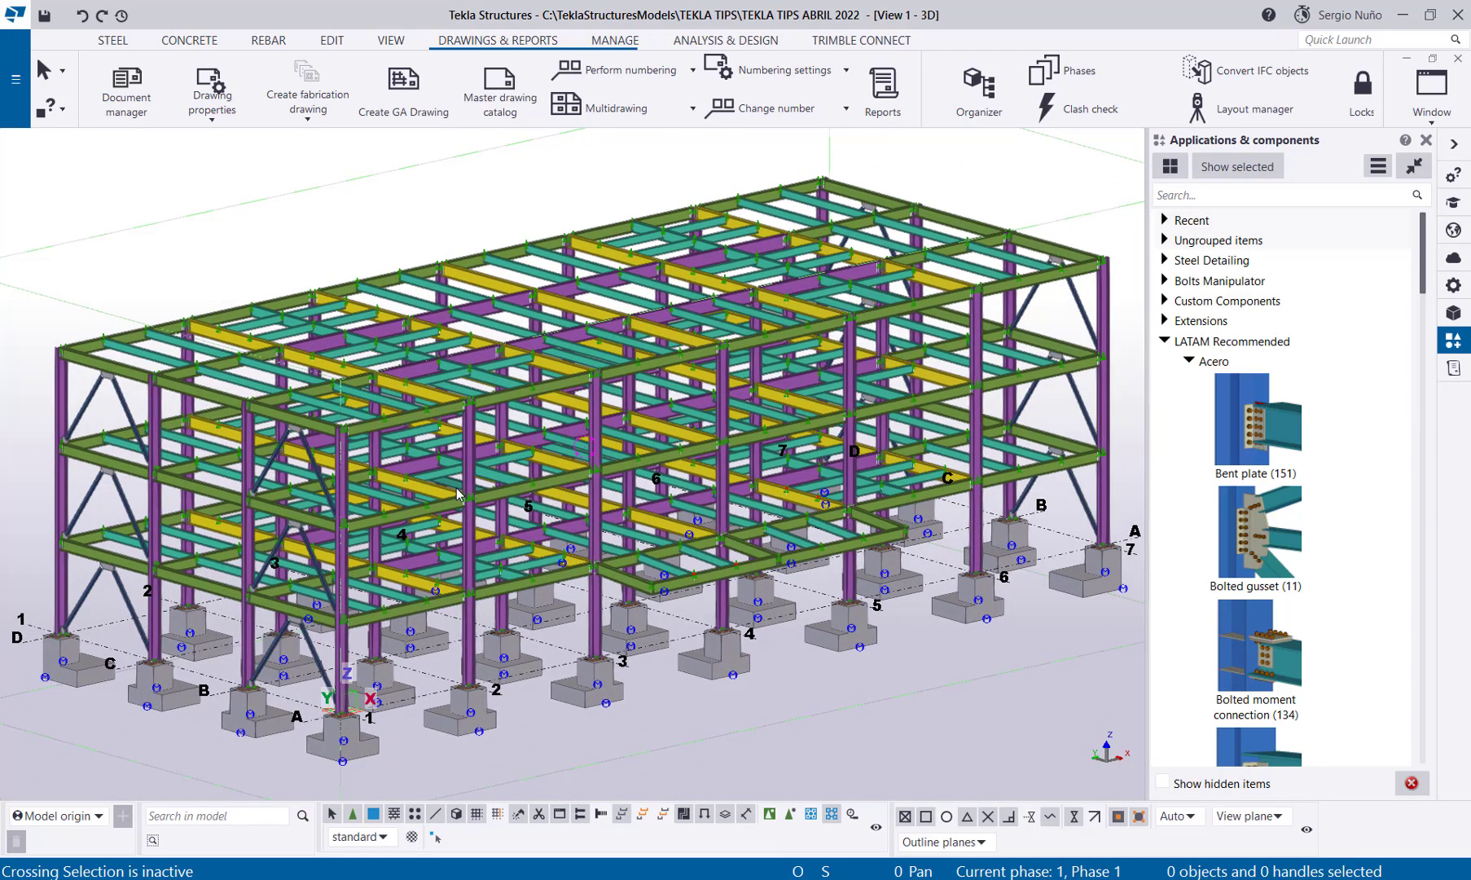